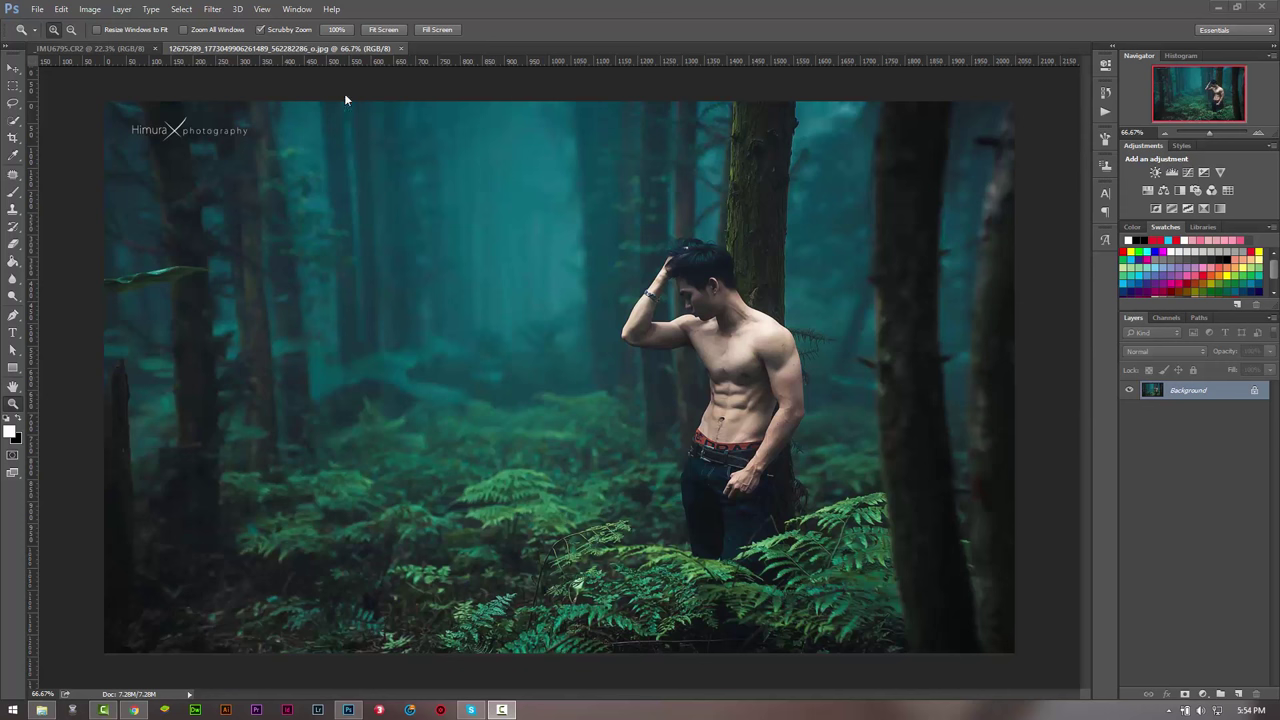
Step: Compare the green forest photo _IMU6795.CR2 with the 12675289 teal reference, ending on the CR2
left_click(99, 47)
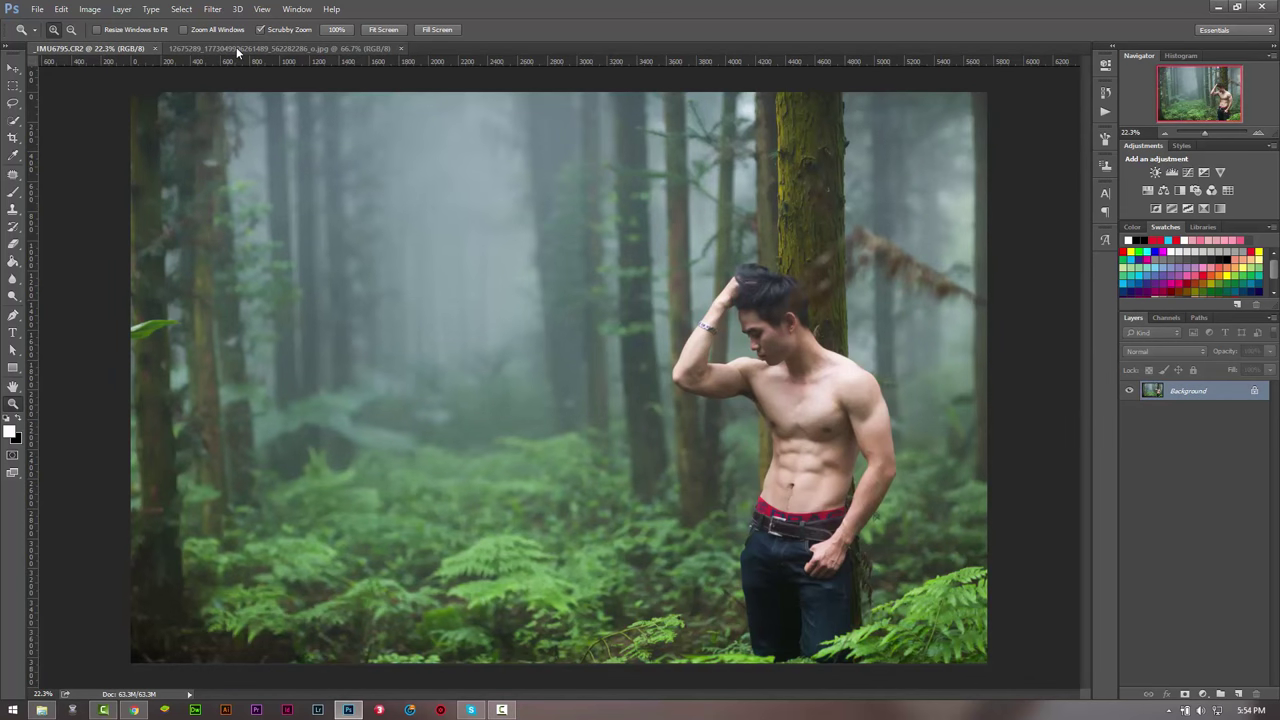
left_click(238, 48)
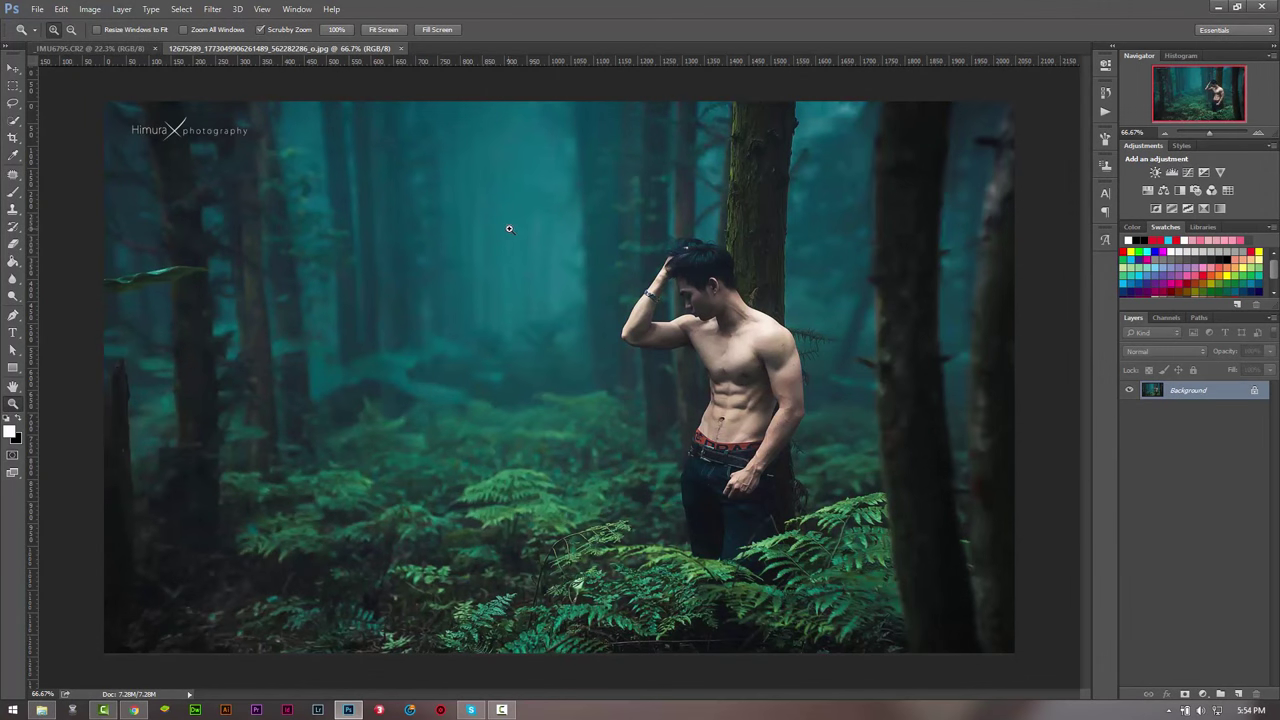
left_click(90, 48)
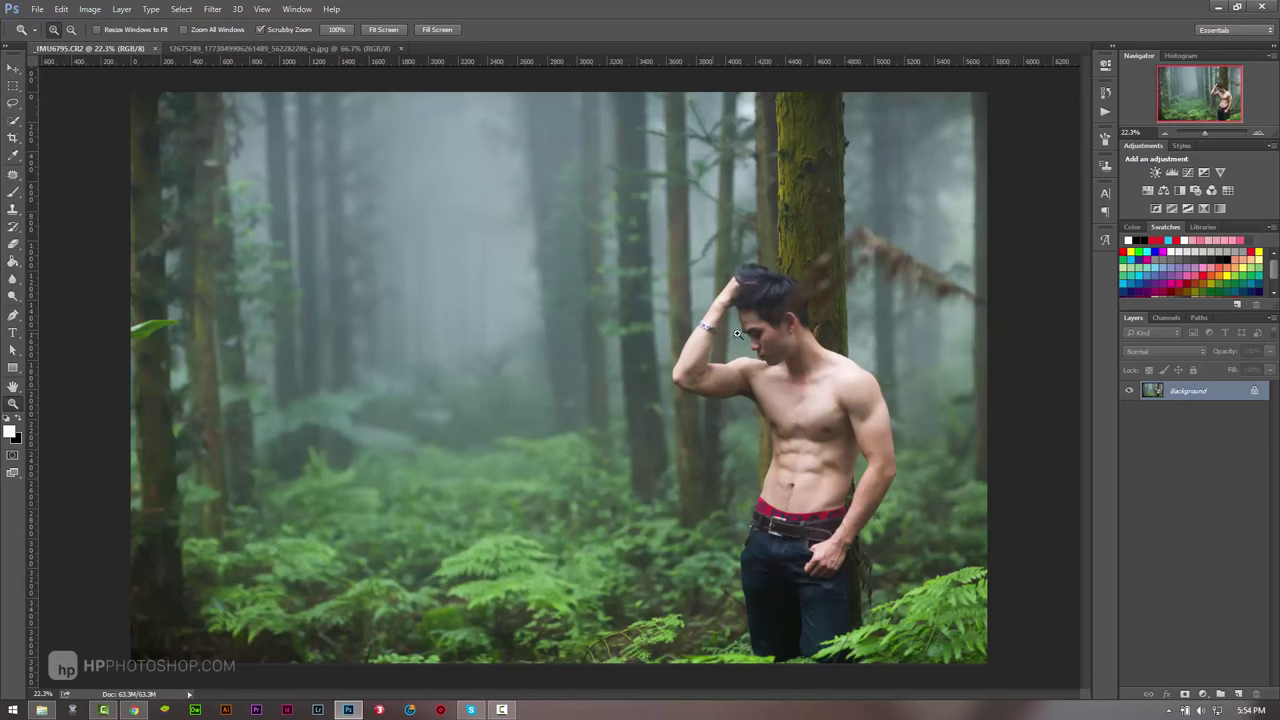
left_click(280, 48)
left_click(95, 48)
left_click(253, 49)
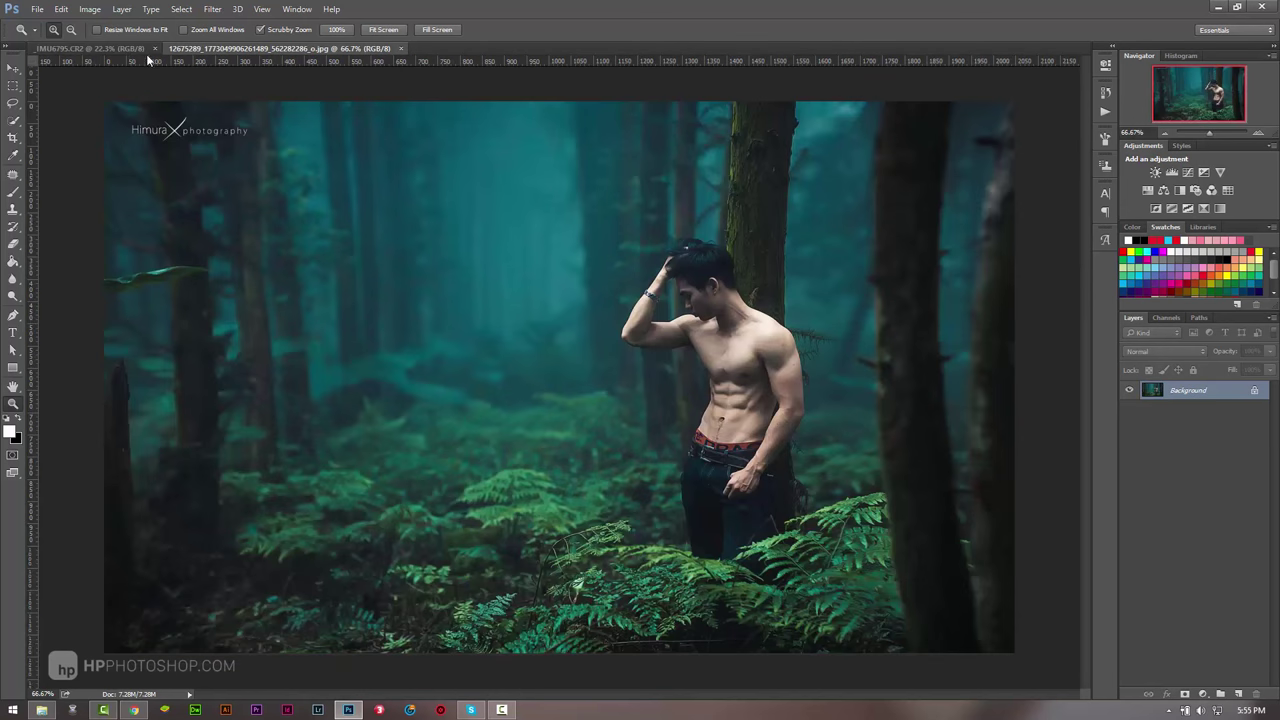
left_click(120, 46)
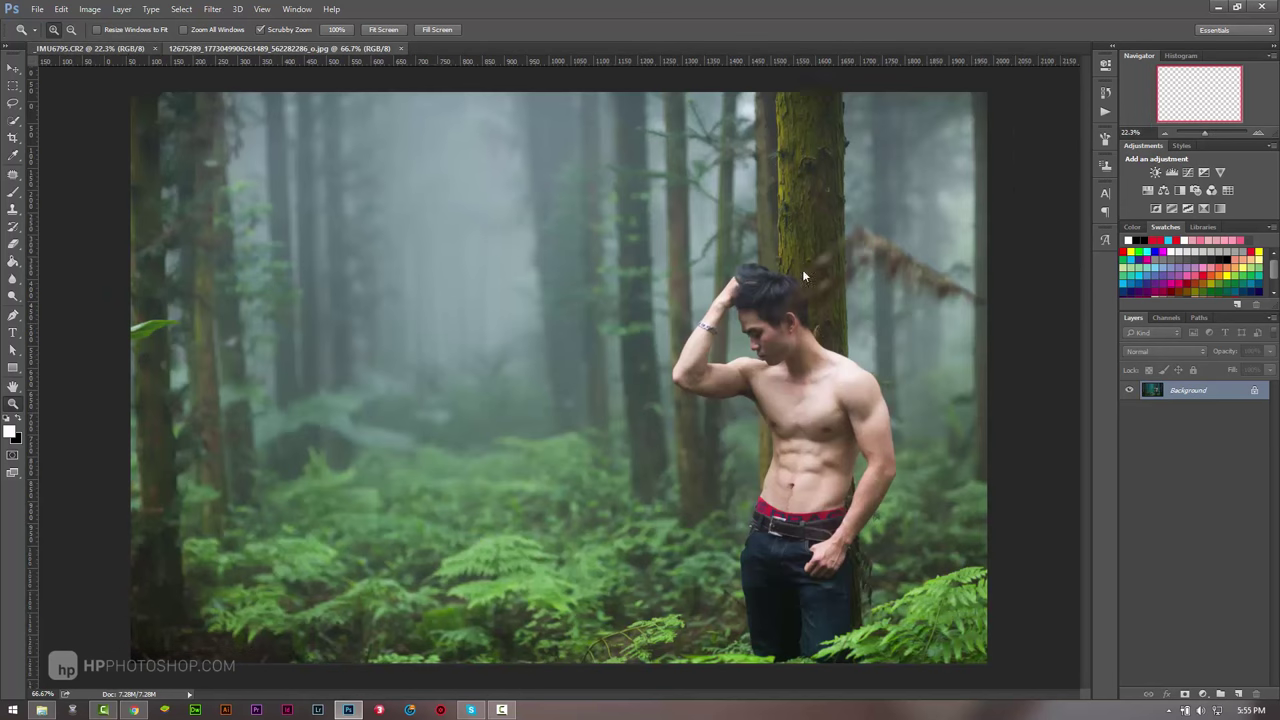
left_click(238, 49)
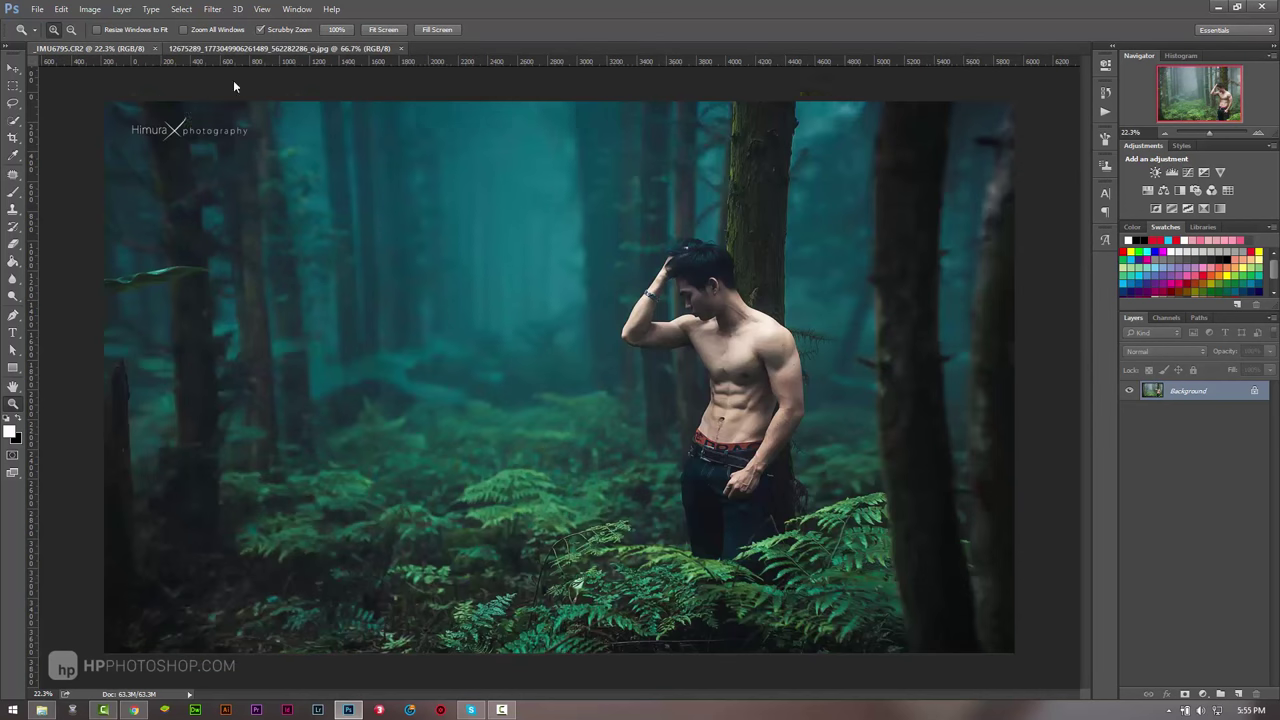
left_click(88, 49)
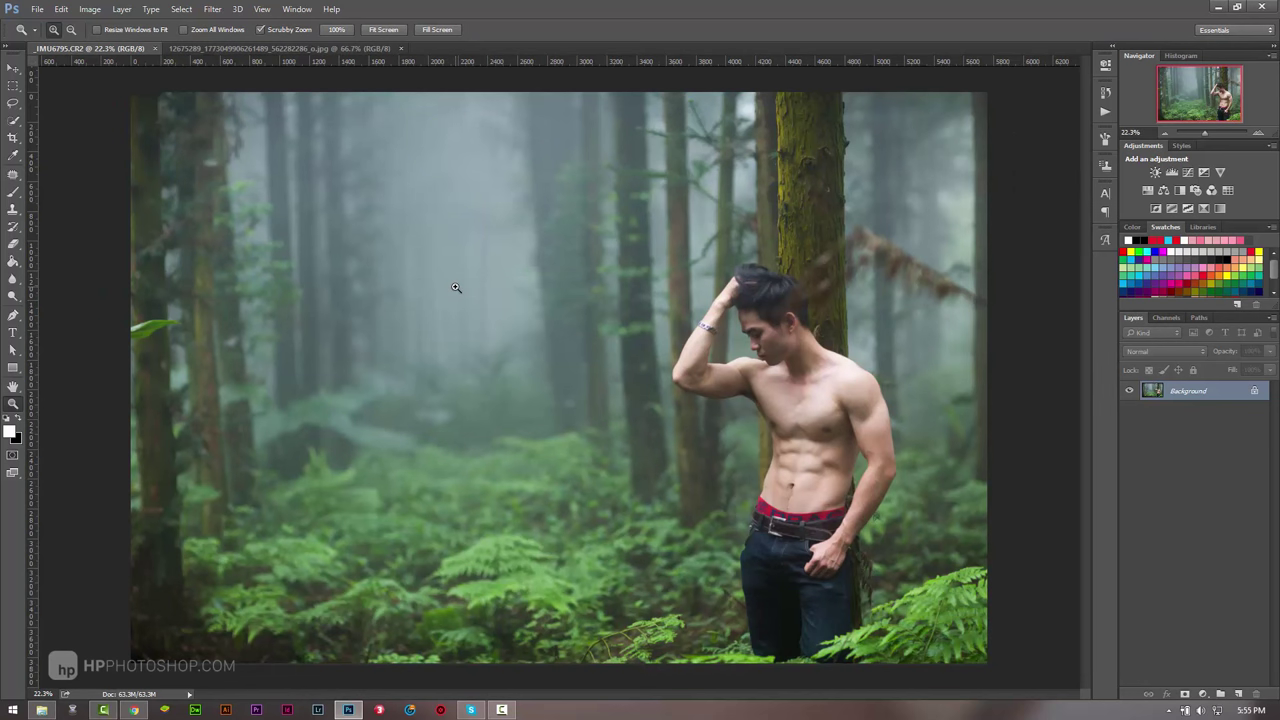
left_click(233, 48)
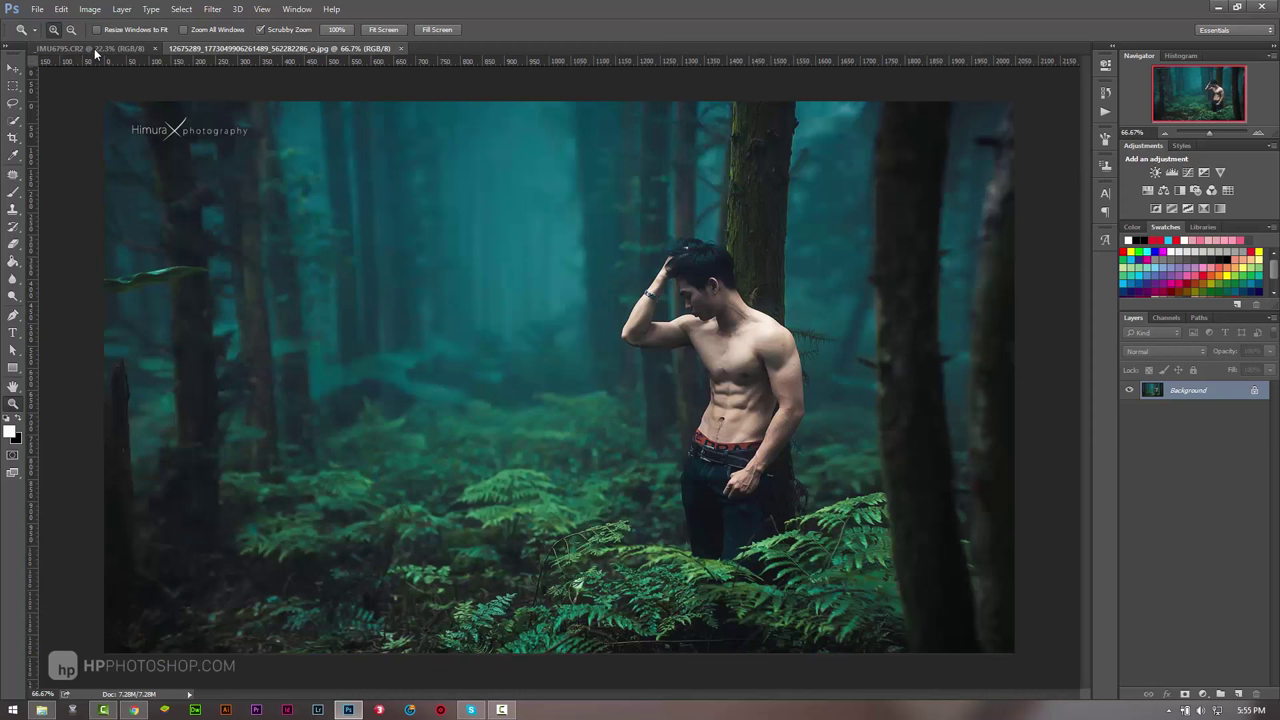
left_click(94, 48)
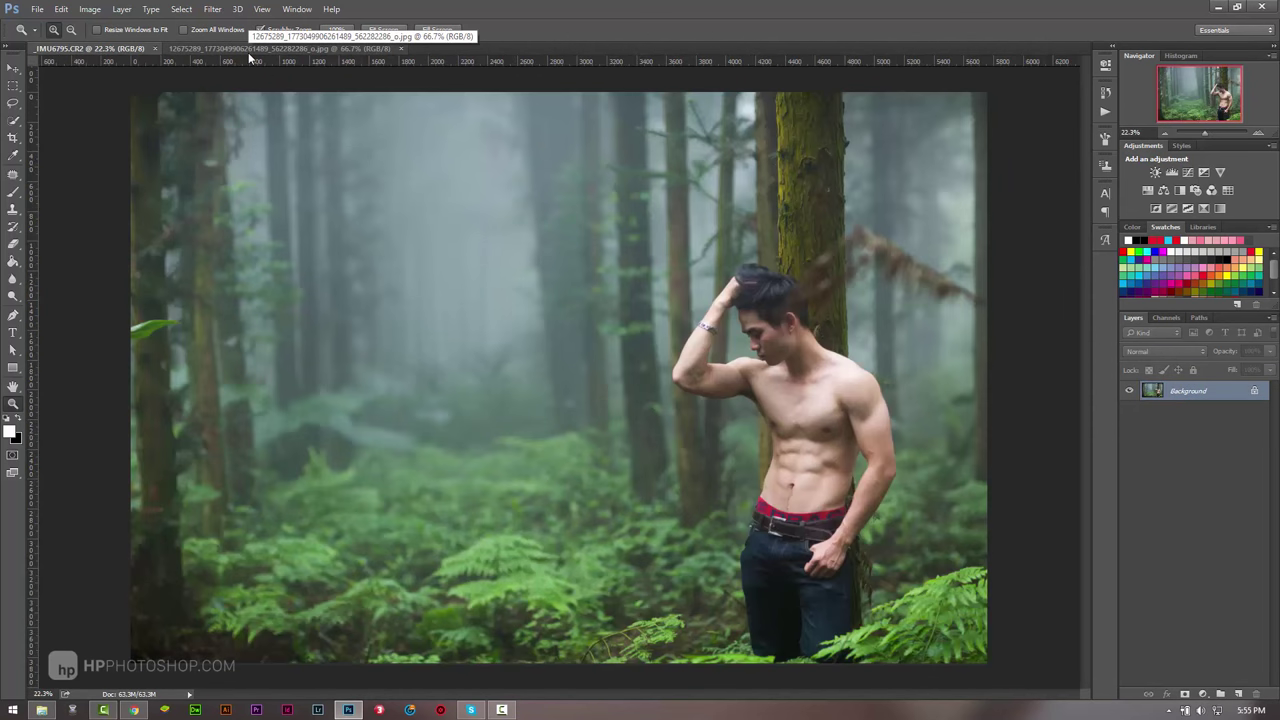
key("ctrl+Tab")
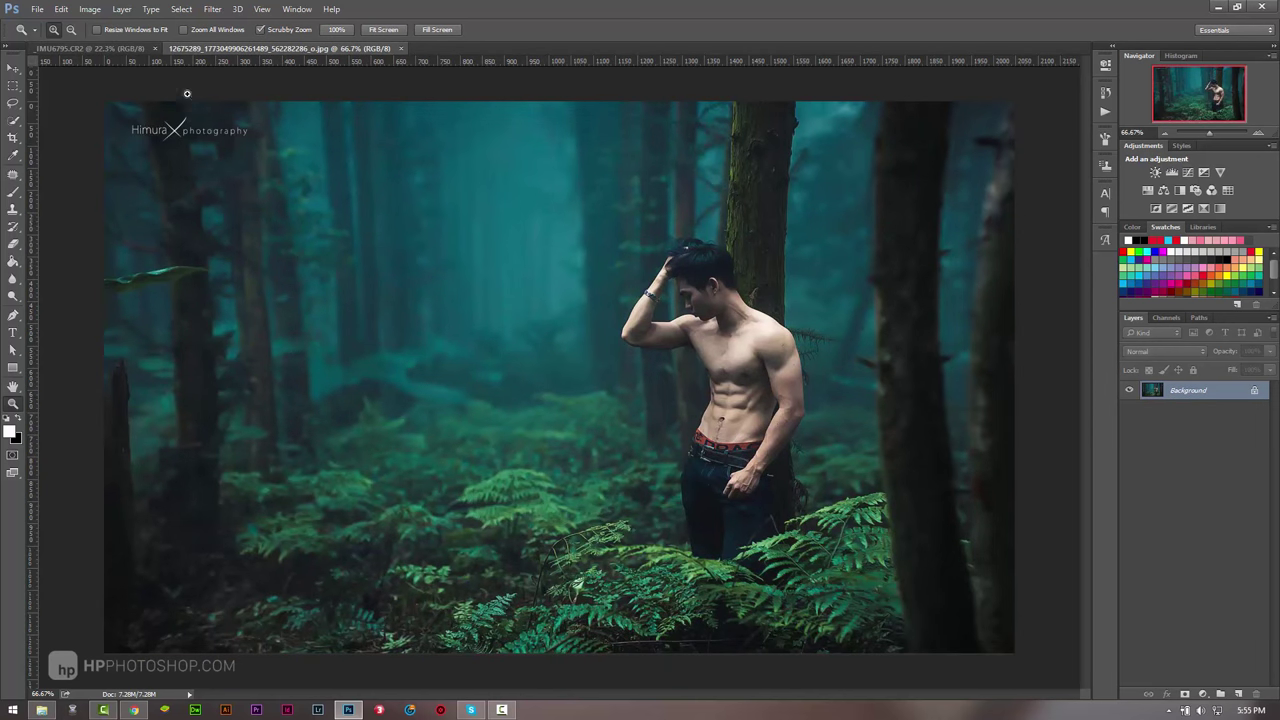
left_click(97, 49)
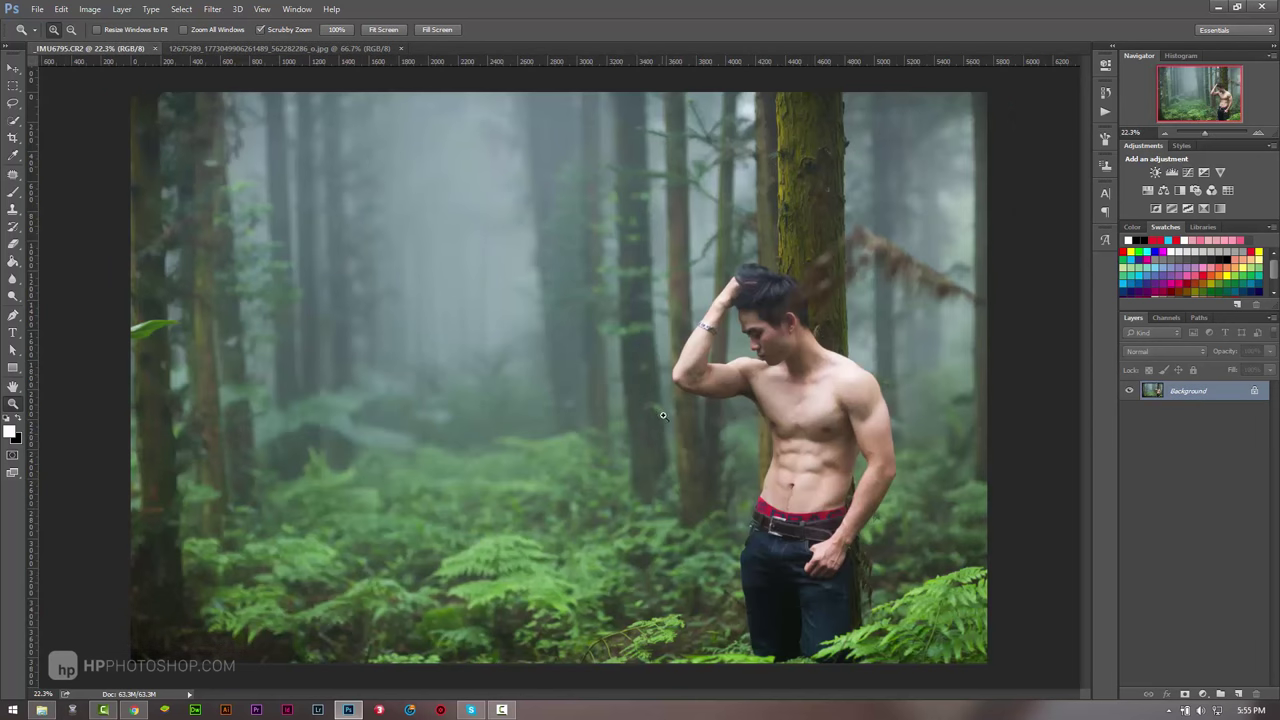
left_click(271, 48)
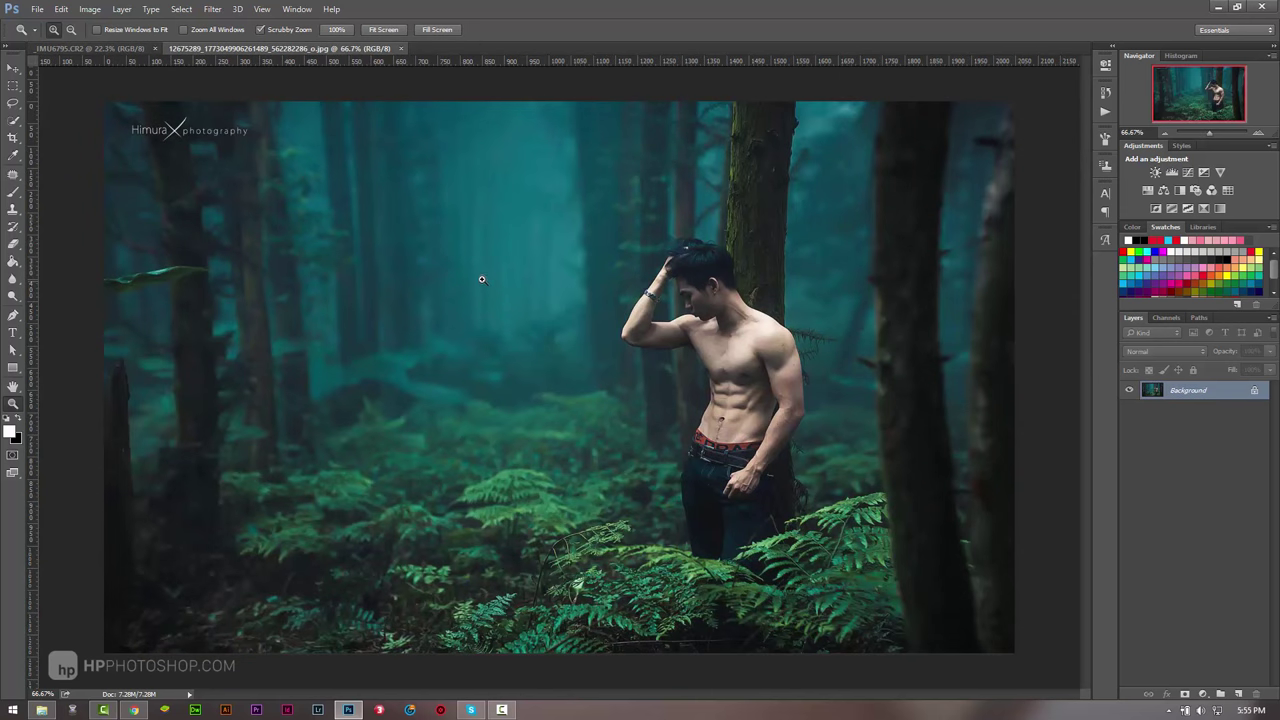
left_click(120, 52)
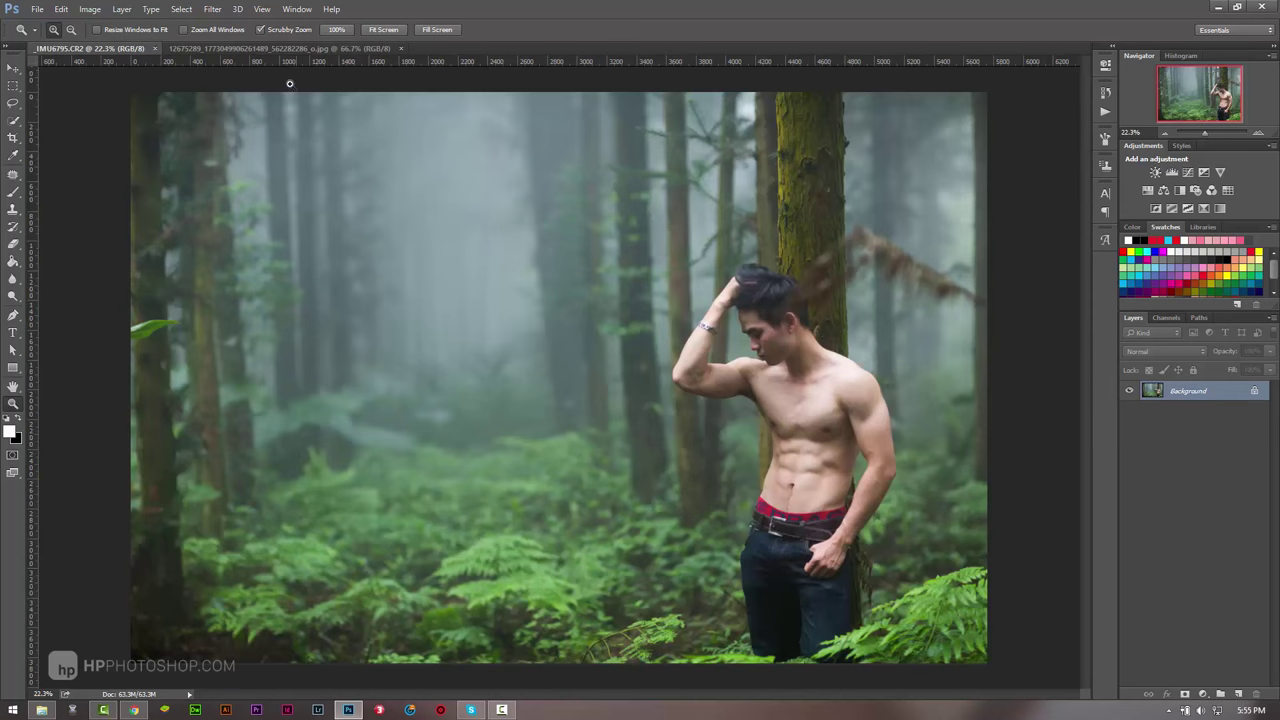
left_click(272, 48)
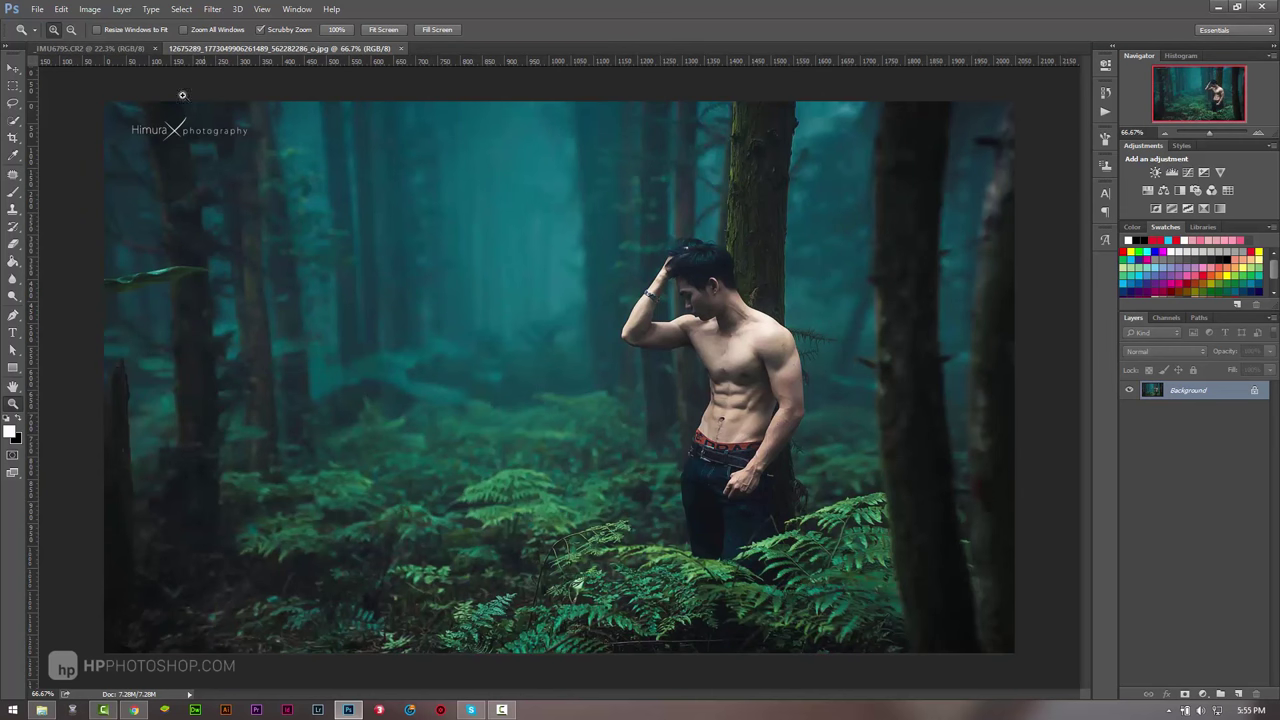
left_click(104, 49)
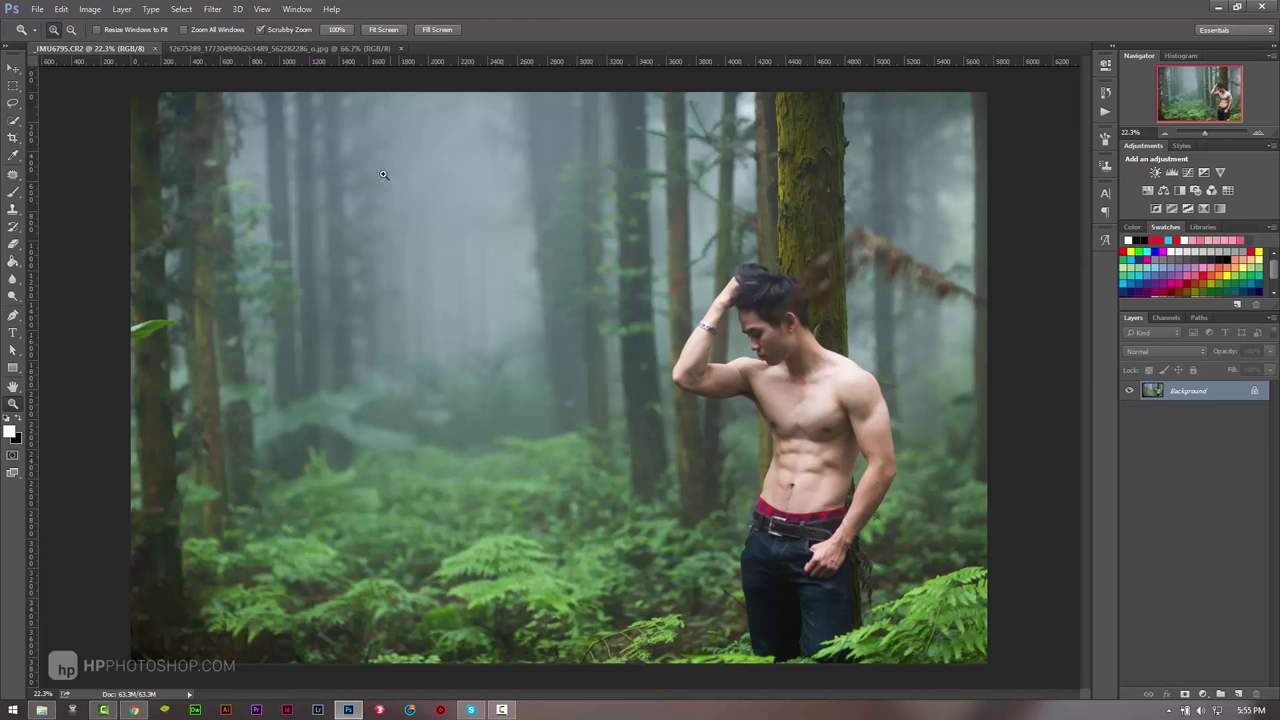
left_click(317, 48)
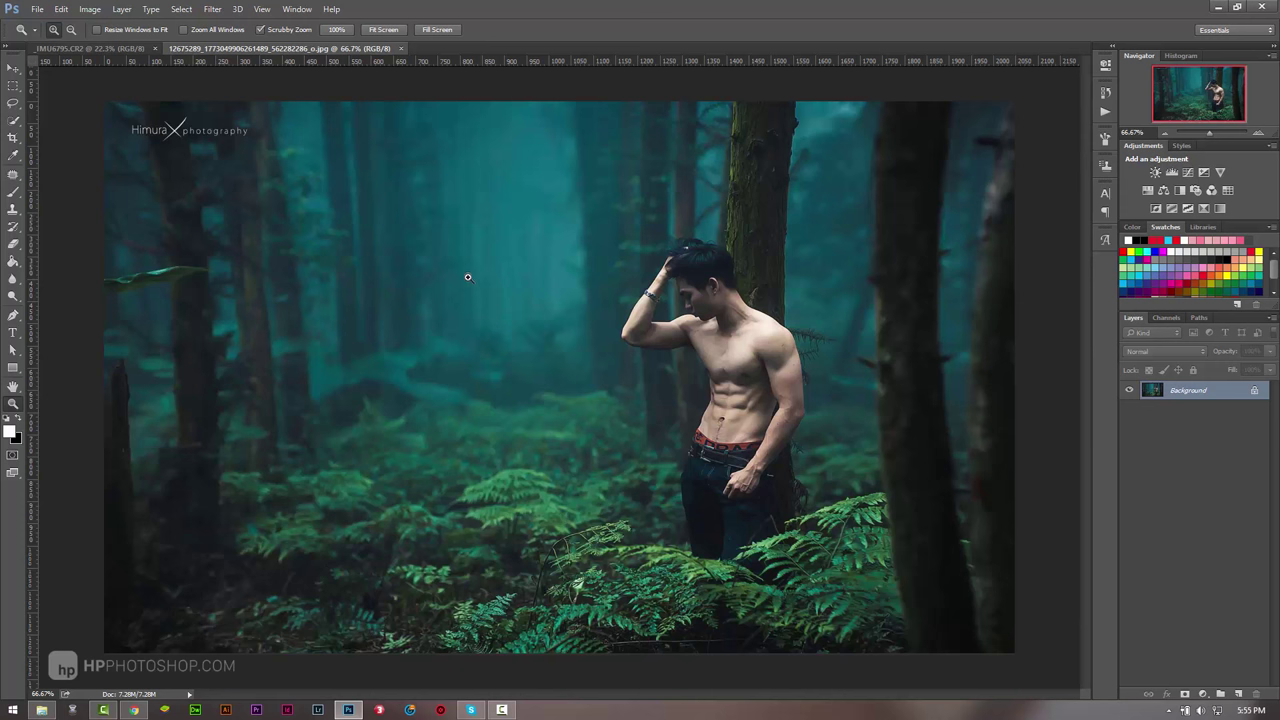
left_click(100, 49)
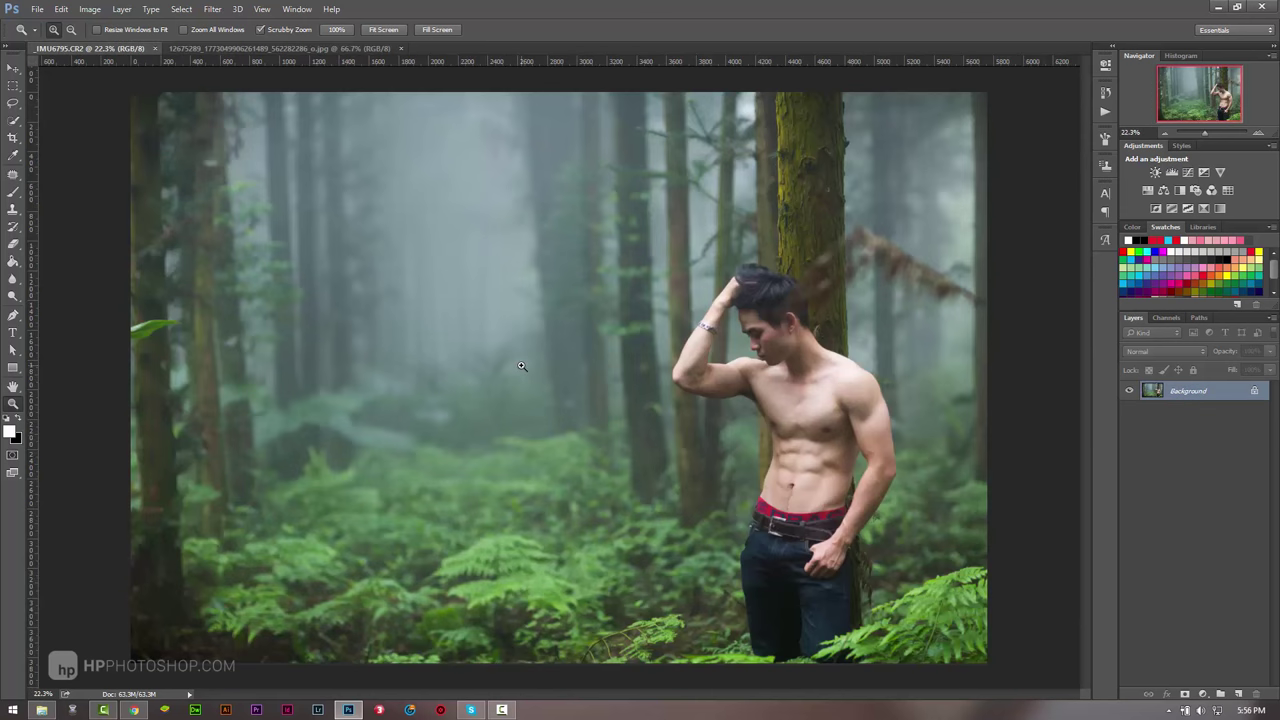
left_click(259, 50)
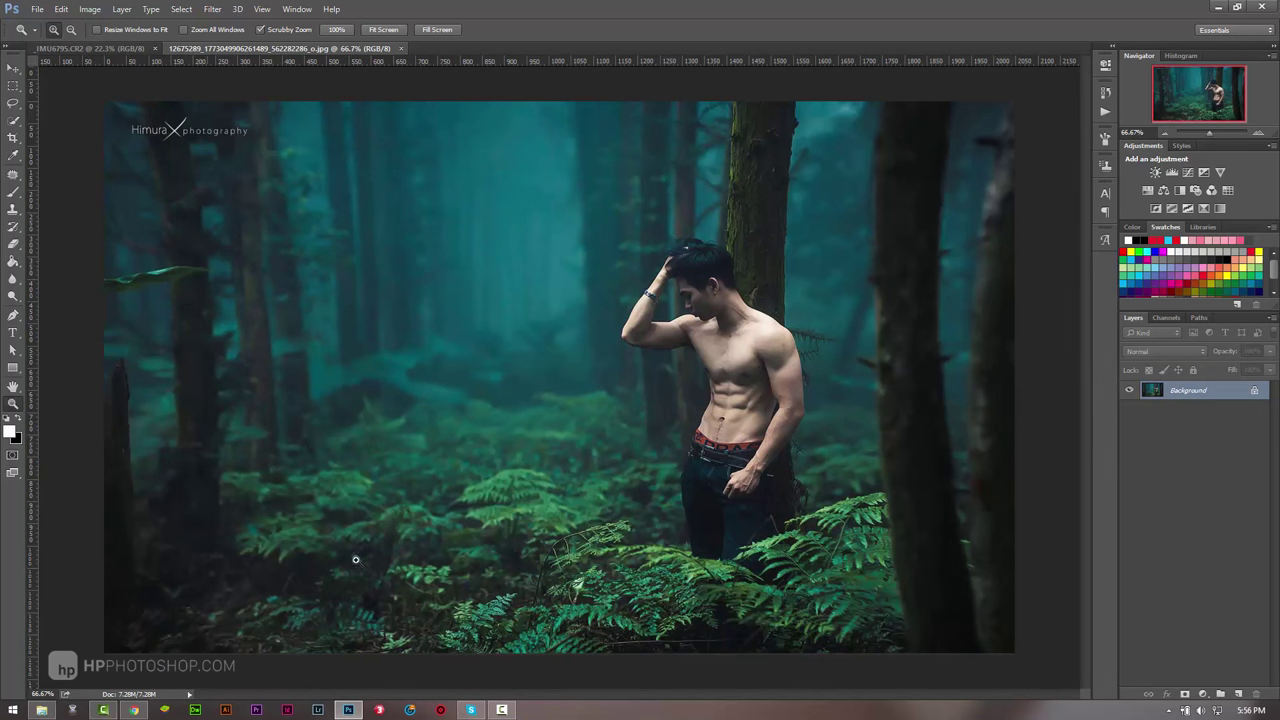
left_click(90, 48)
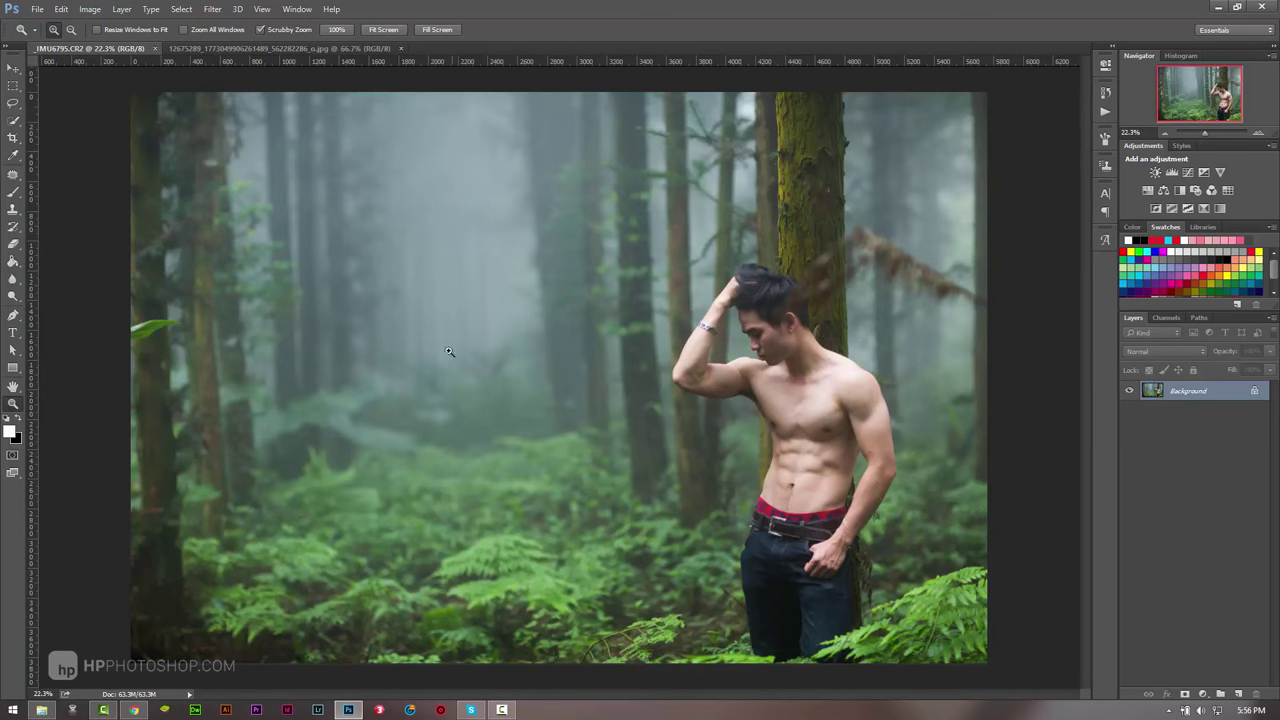
left_click(244, 47)
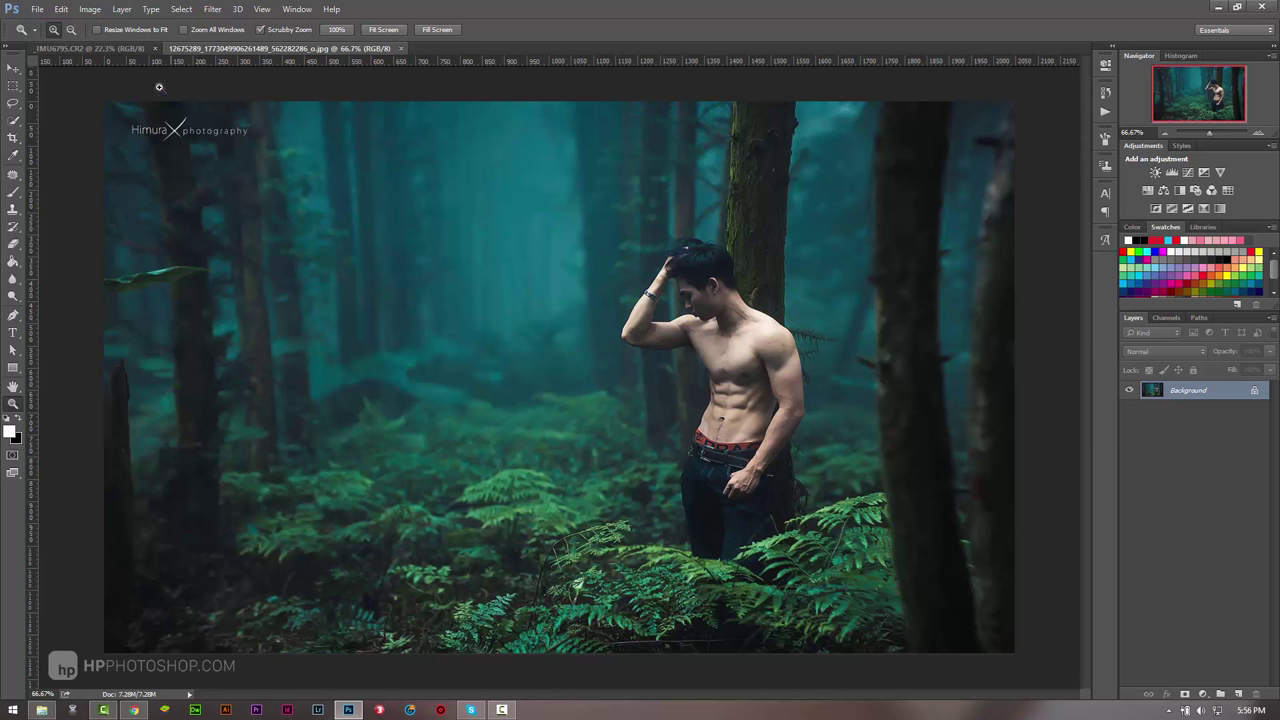
left_click(113, 49)
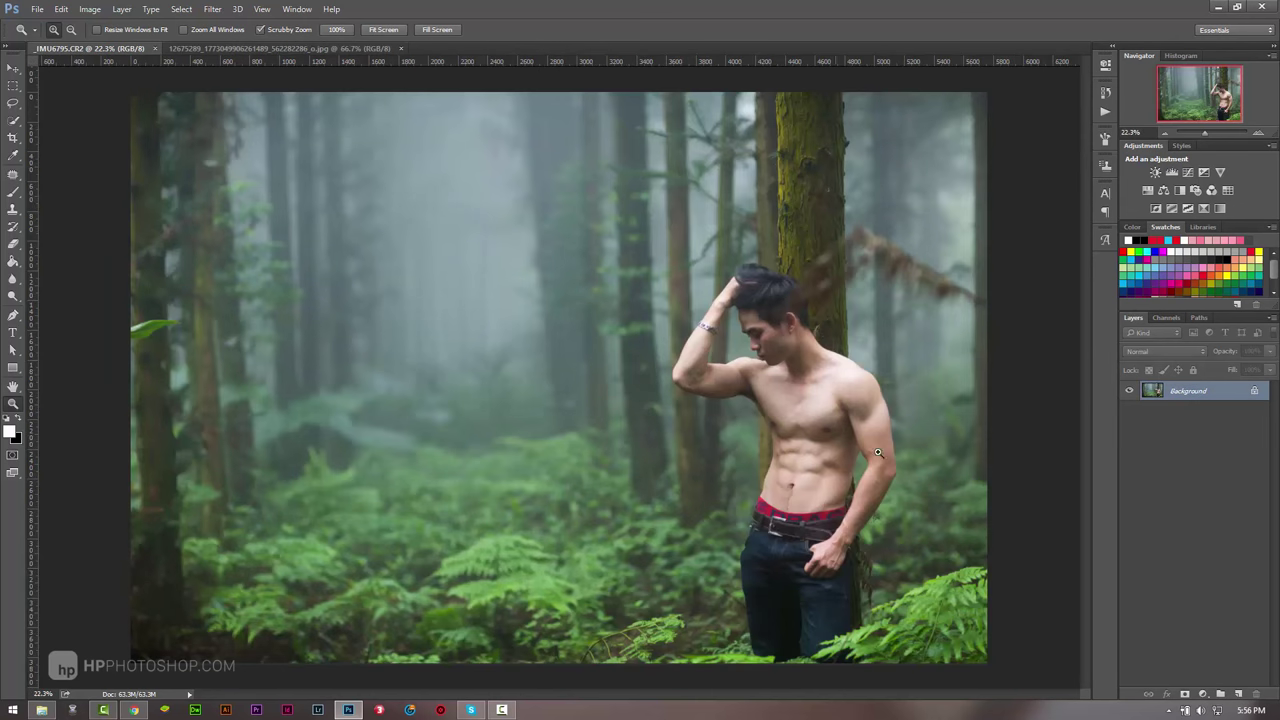
Step: Add a Gradient Map adjustment layer to the forest portrait
left_click(1202, 693)
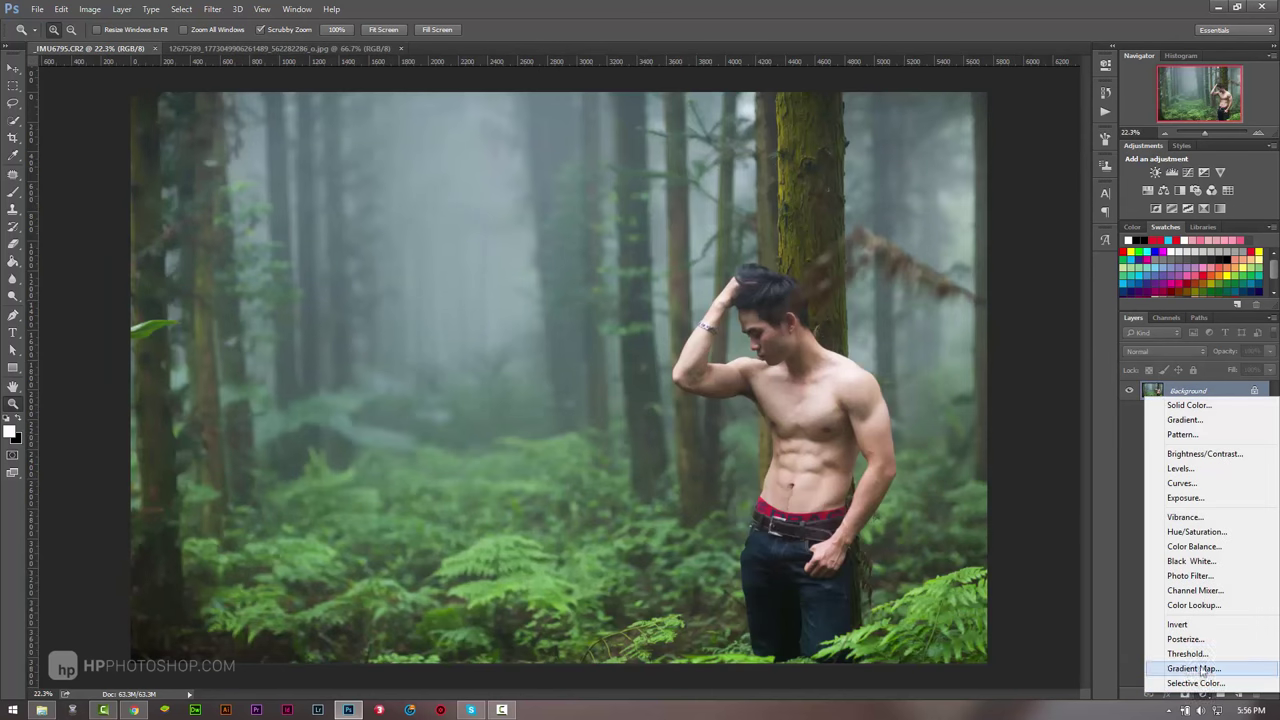
left_click(1194, 668)
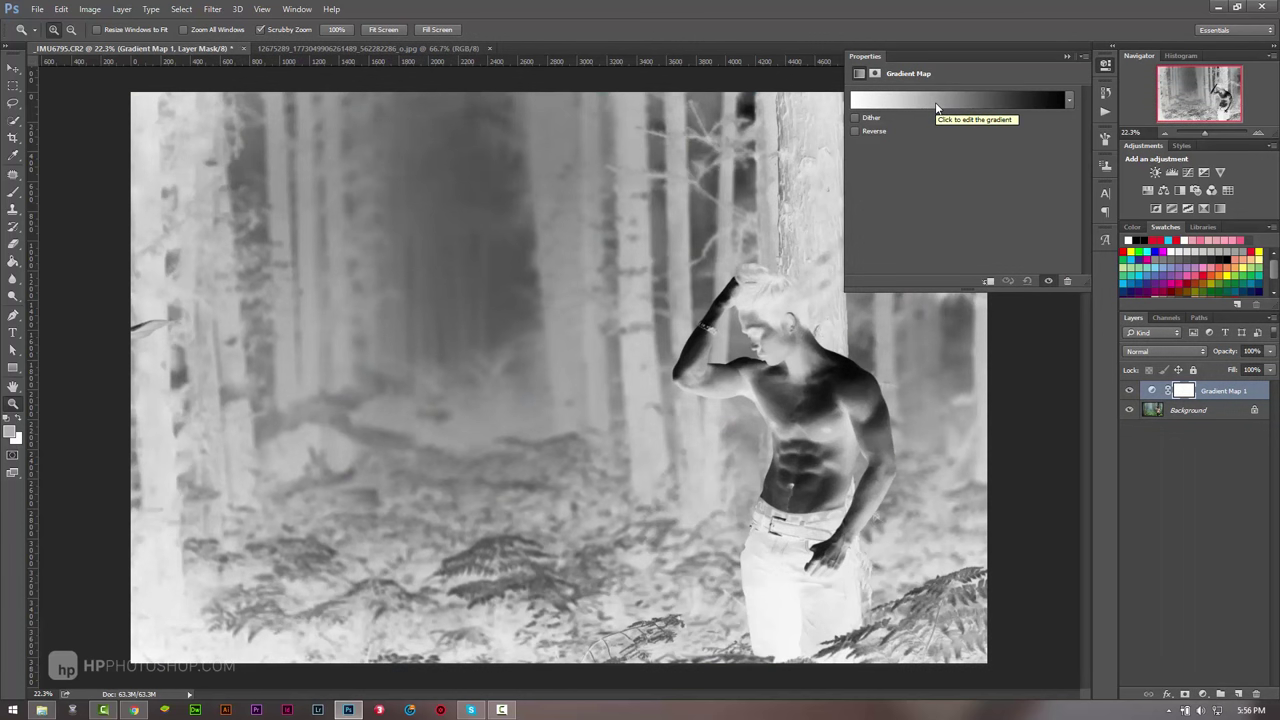
left_click(928, 102)
left_click(963, 162)
key("z")
Step: Set the Gradient Map layer's blend mode to Soft Light
left_click(1179, 352)
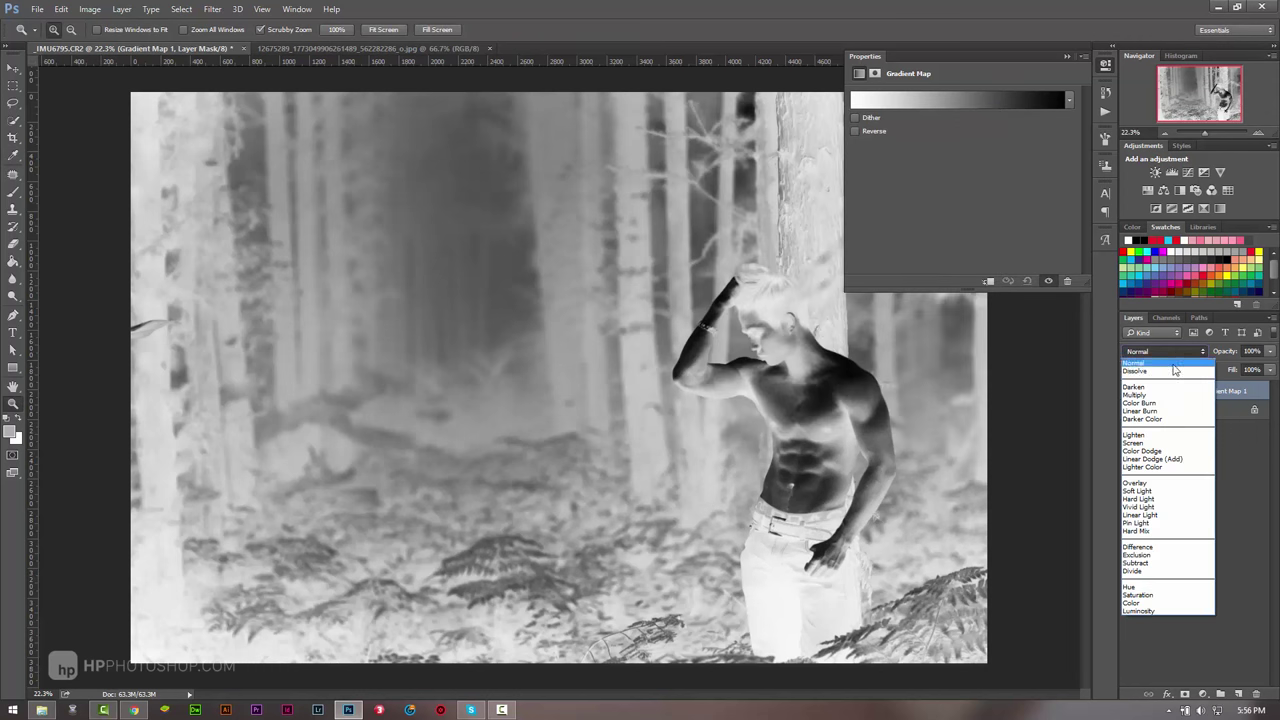
left_click(1154, 492)
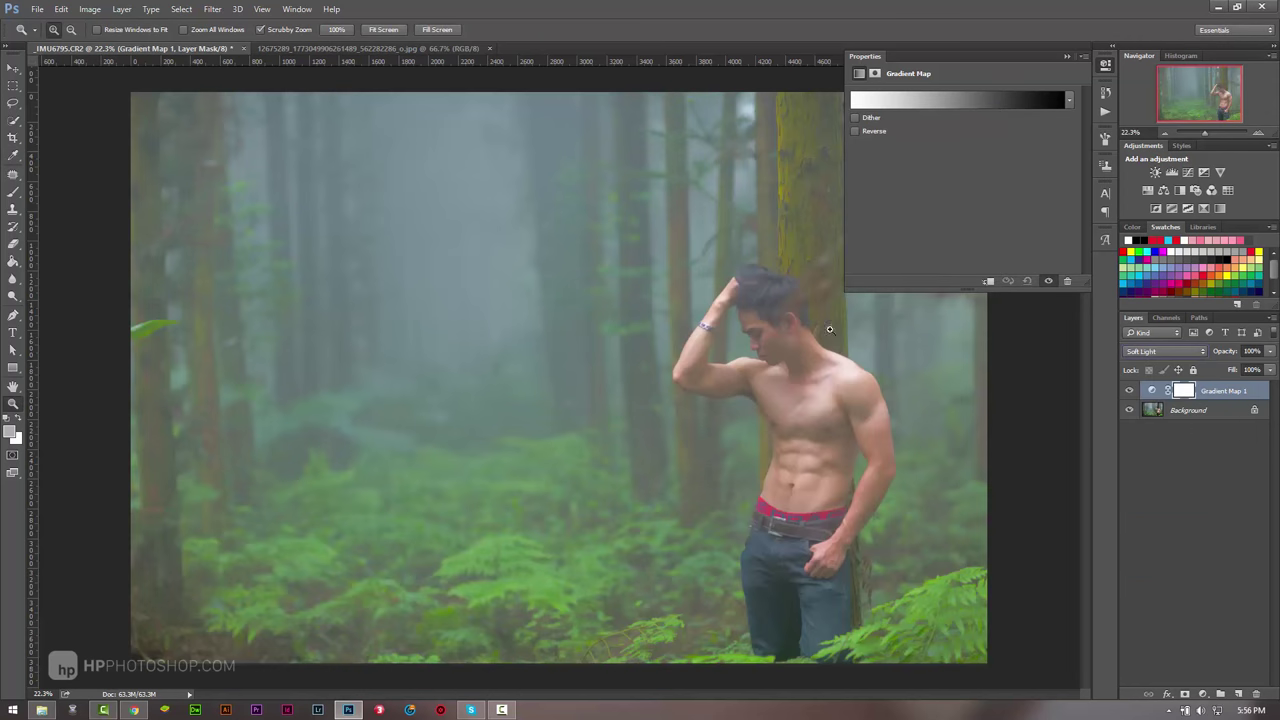
left_click(955, 104)
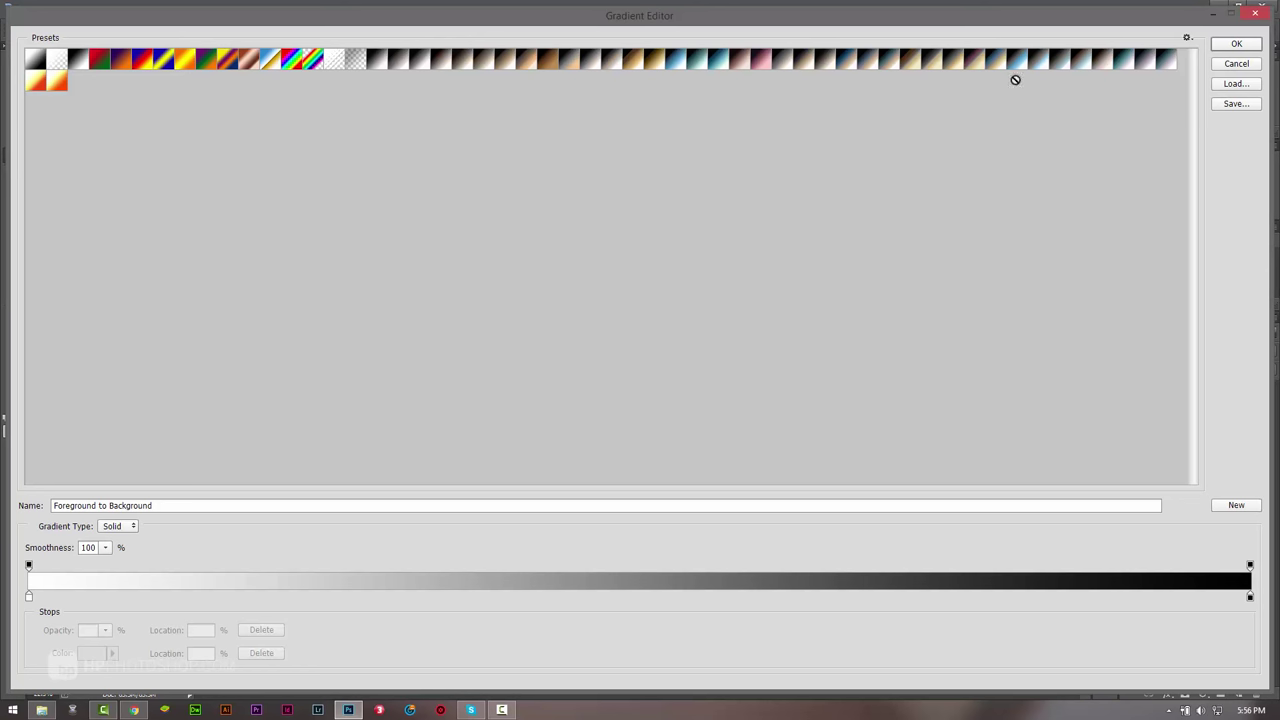
left_click(1250, 62)
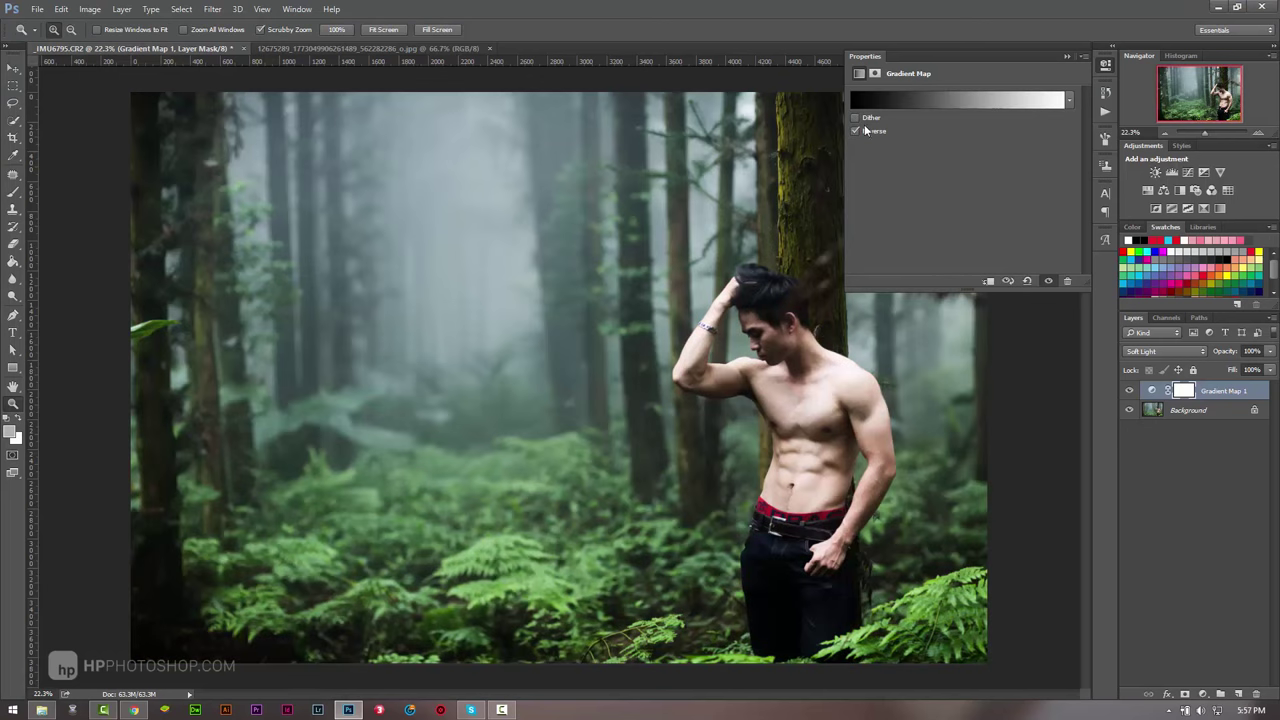
Step: Move the Gradient Editor aside, turn off Reverse on the gradient map, and reopen the editor
left_click(939, 100)
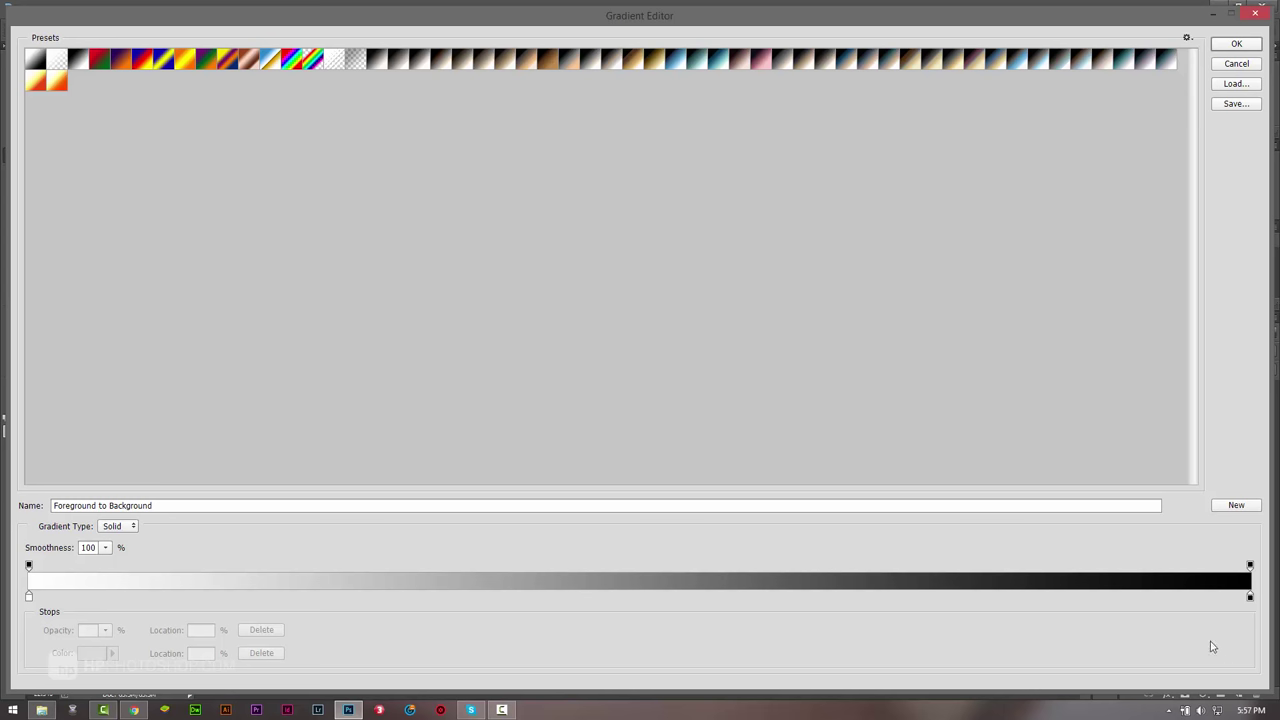
left_click_drag(20, 94, 829, 100)
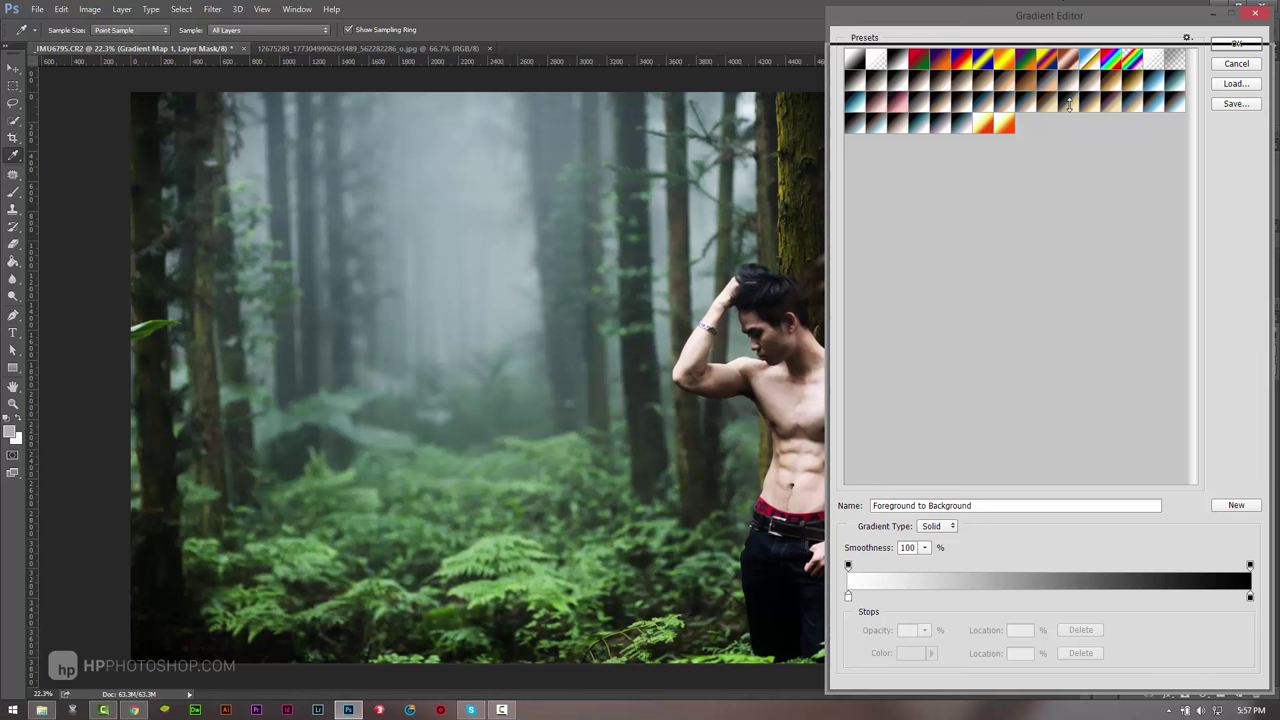
mouse_move(1063, 8)
left_mouse_down()
mouse_move(1063, 369)
mouse_move(609, 206)
mouse_move(438, 126)
left_mouse_up()
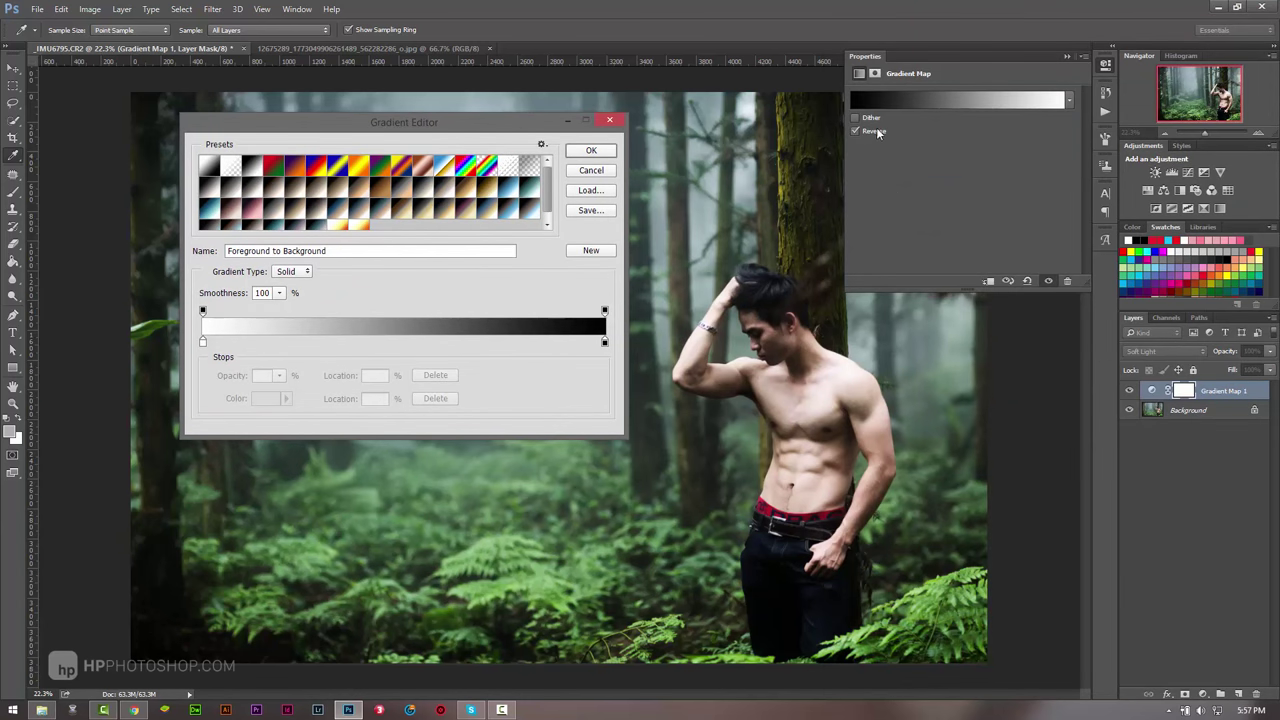
left_click(609, 120)
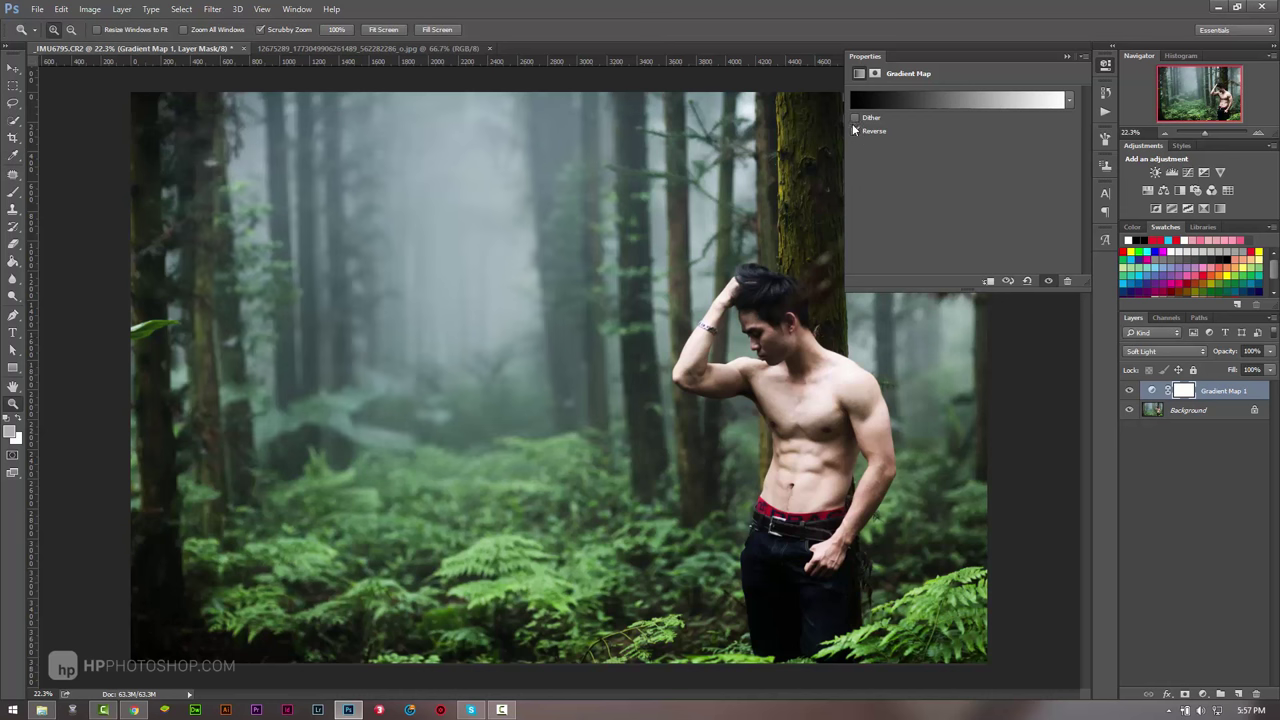
left_click(855, 130)
left_click(943, 100)
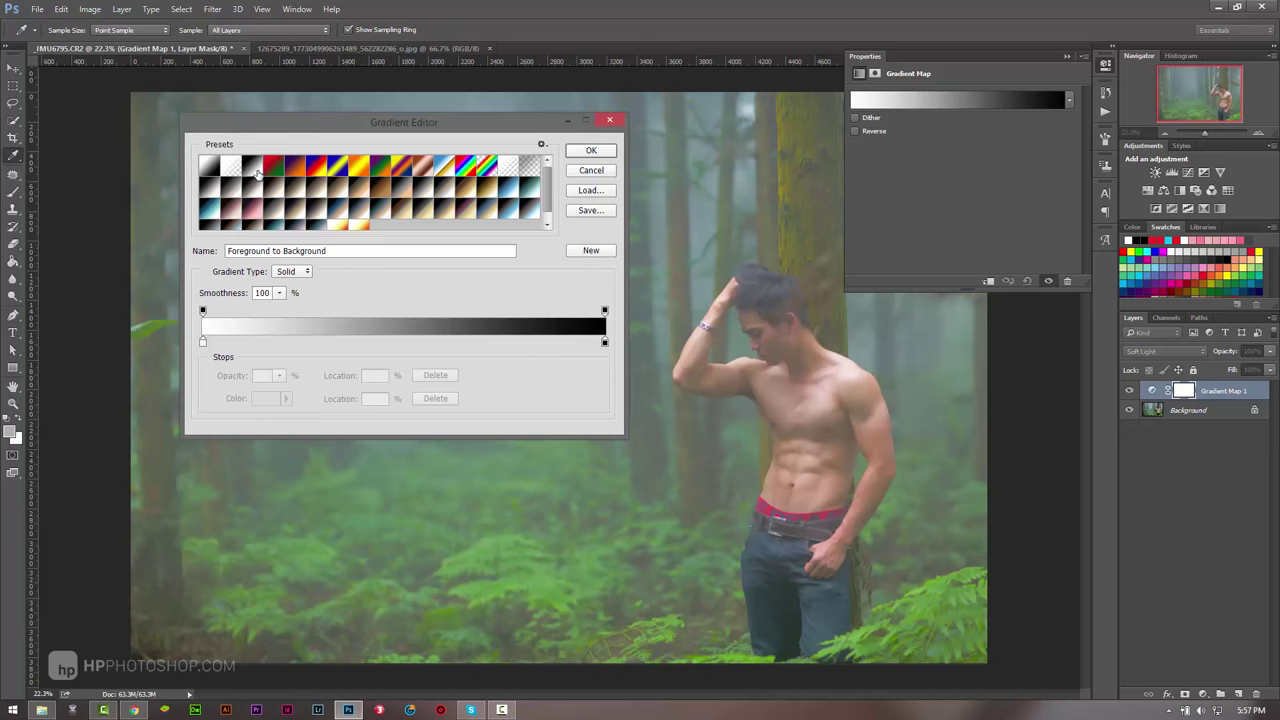
Step: Apply the Violet, Orange gradient preset and select its left colour stop
left_click(252, 166)
left_click(295, 168)
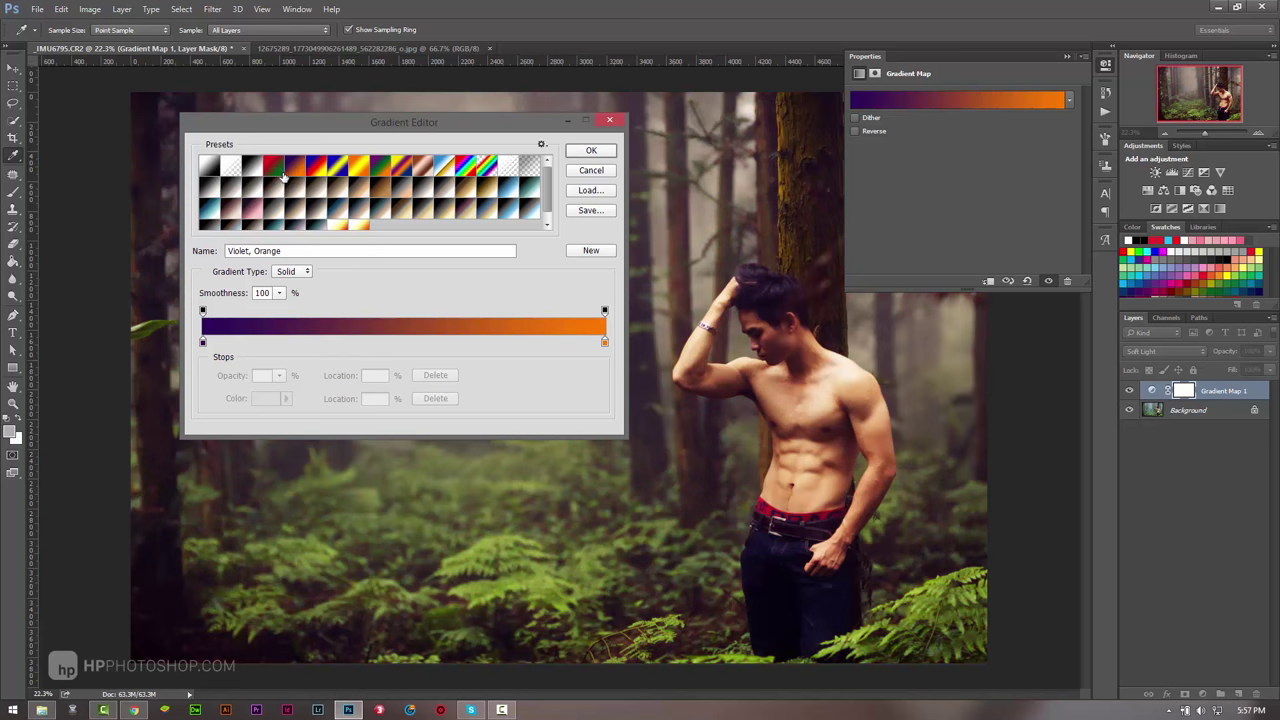
left_click(203, 343)
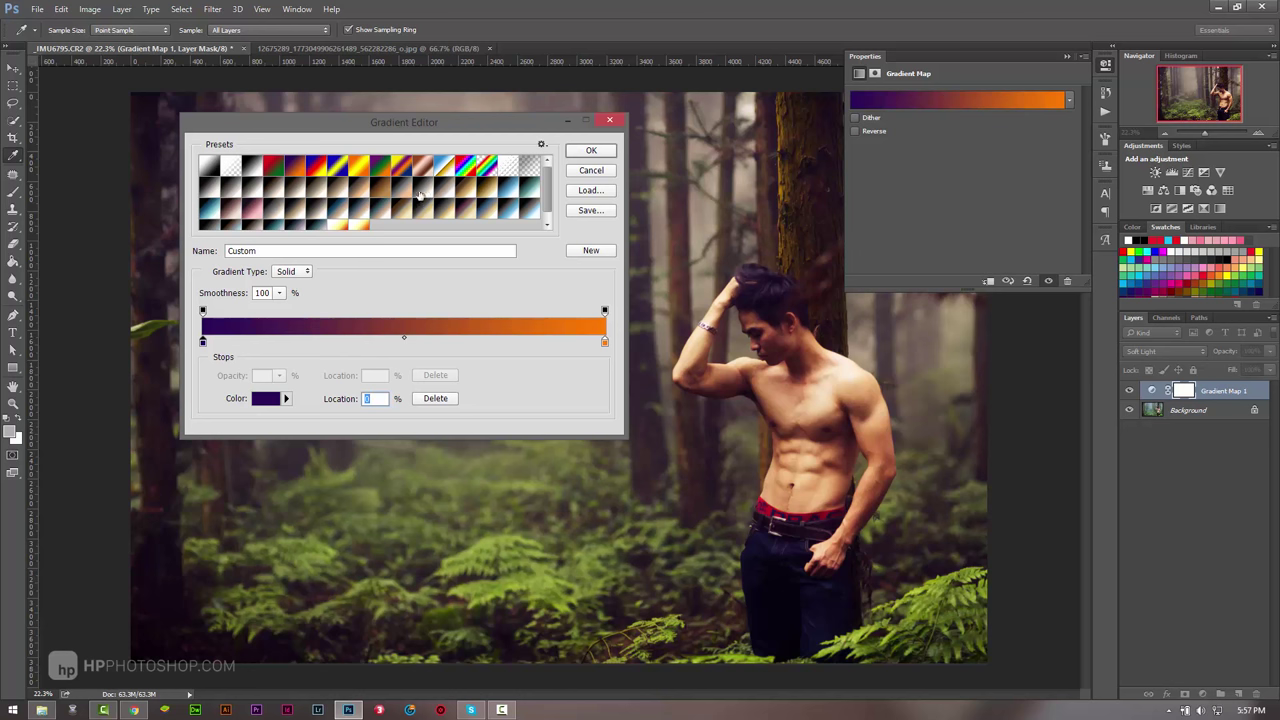
left_click_drag(396, 127, 415, 134)
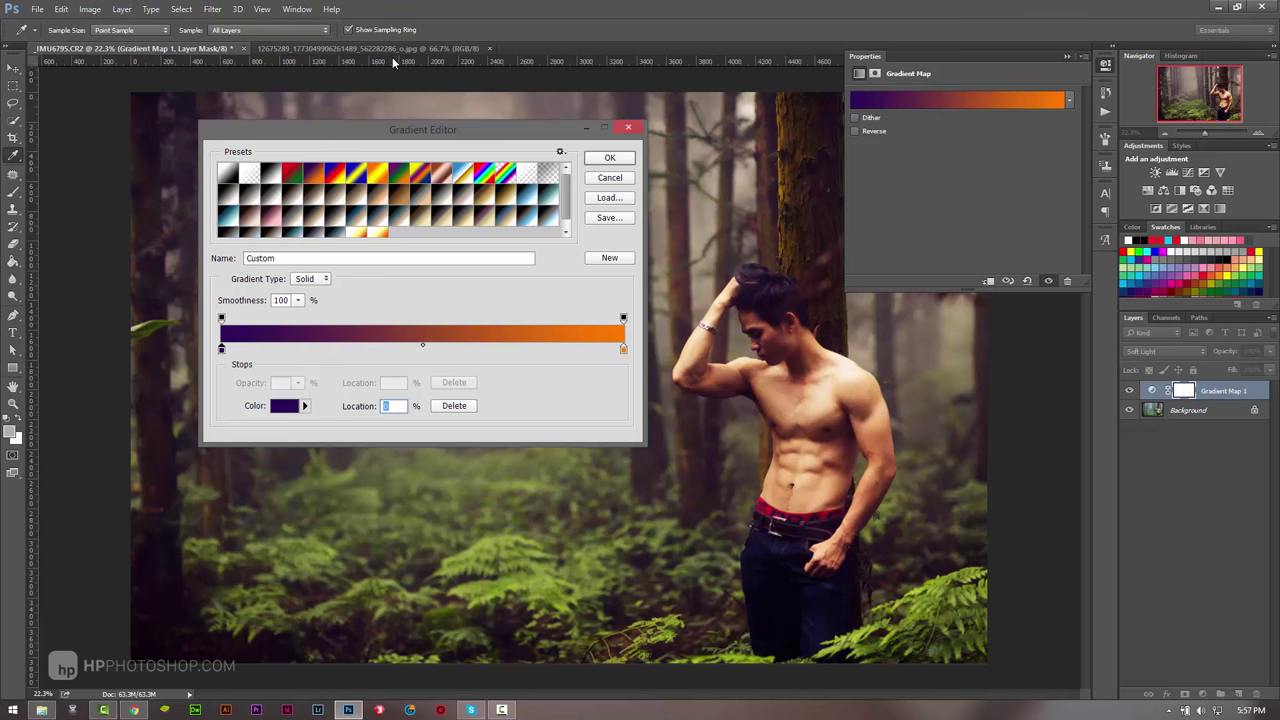
Step: Set the gradient's left stop to a near-black dark green
left_click(283, 408)
left_click(1030, 352)
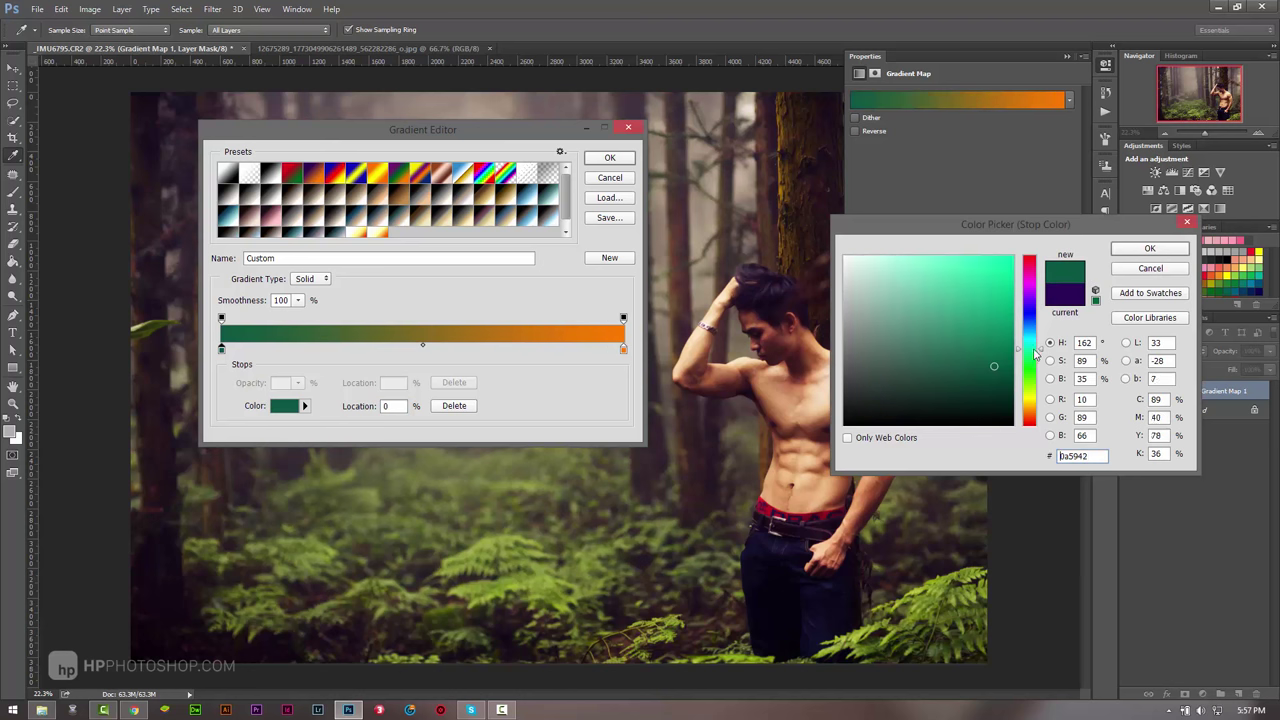
left_click(941, 370)
left_click_drag(963, 390, 969, 399)
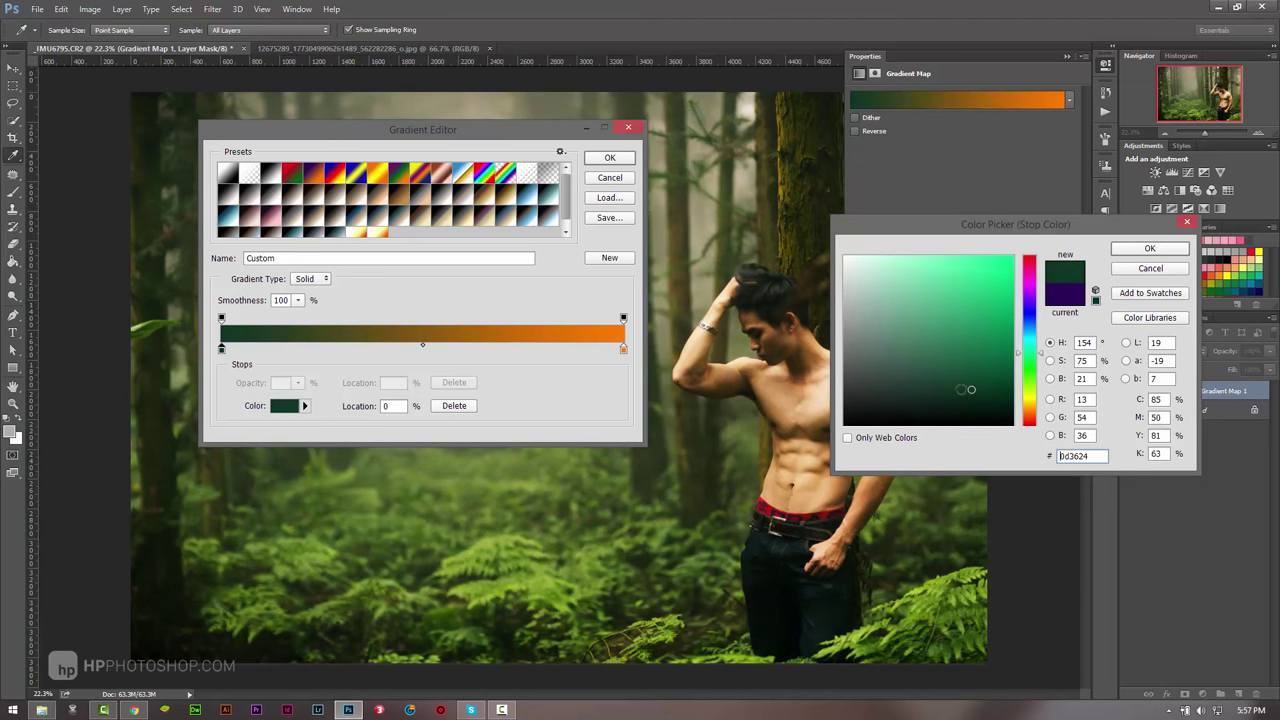
left_click(985, 393)
left_click(978, 403)
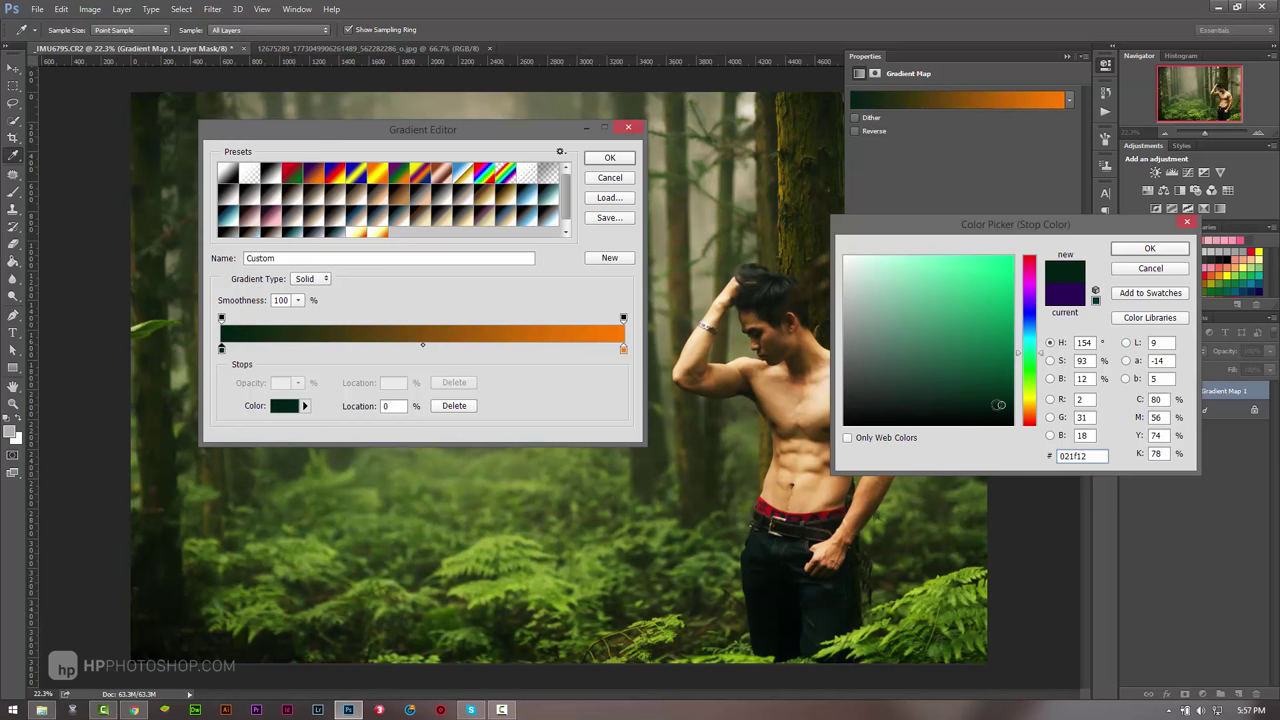
left_click(1150, 249)
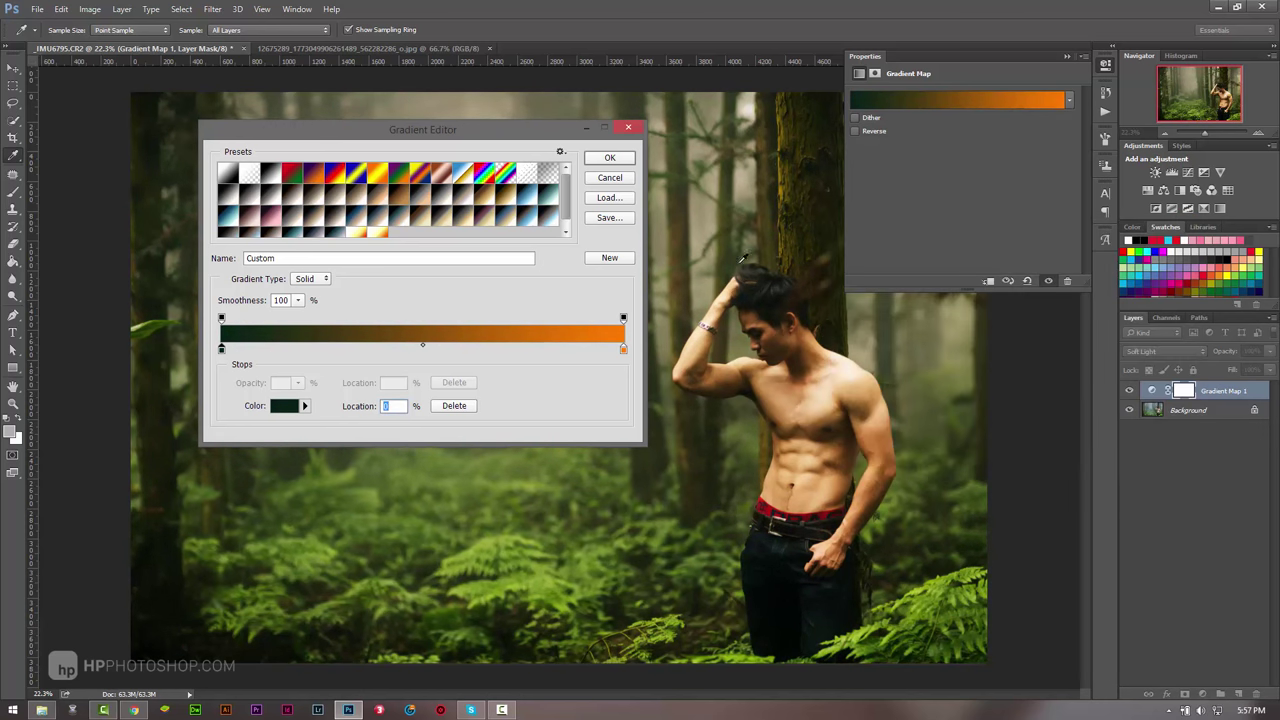
Step: Change the orange right stop to a light blue and apply the gradient
left_click(623, 348)
left_click(289, 407)
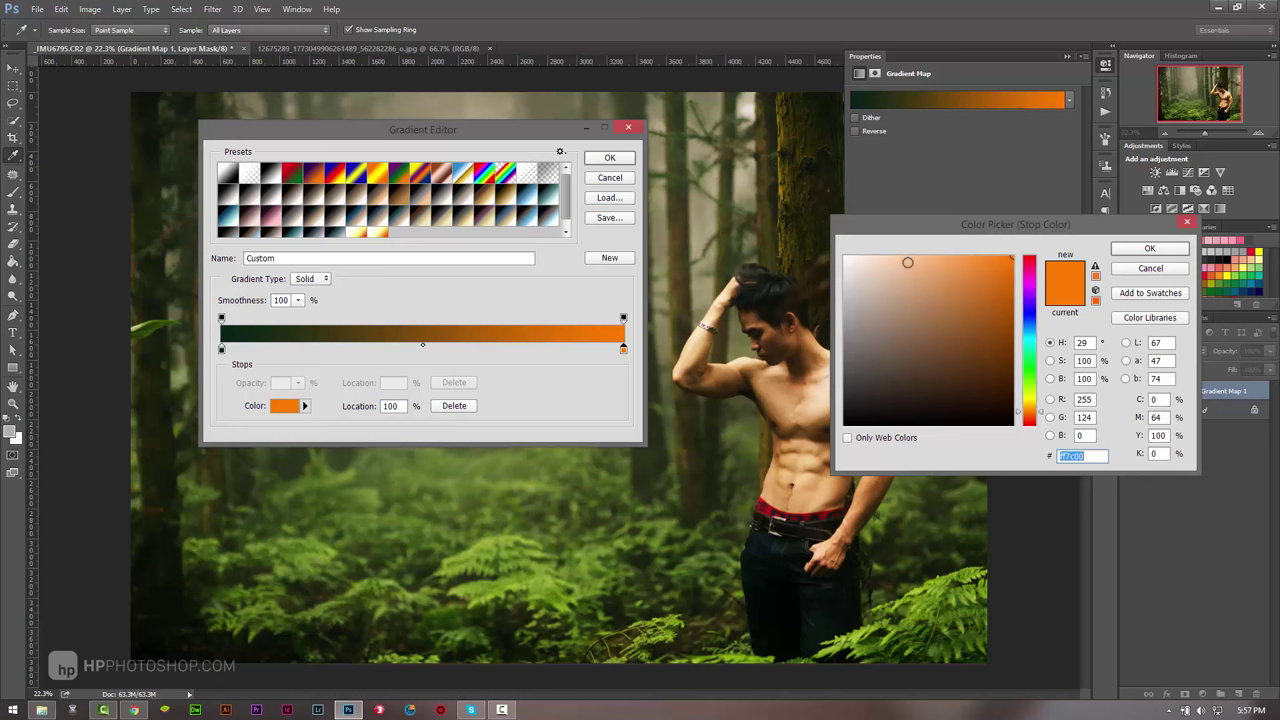
left_click(1145, 270)
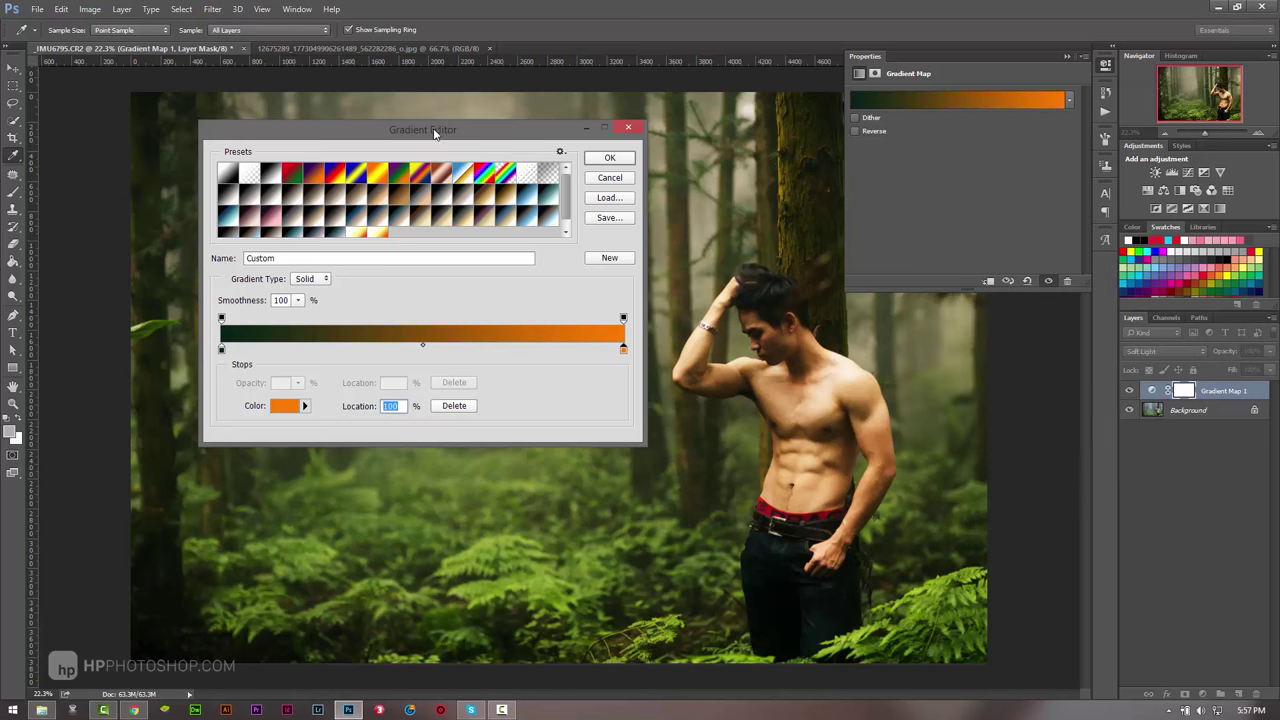
left_click_drag(432, 129, 987, 328)
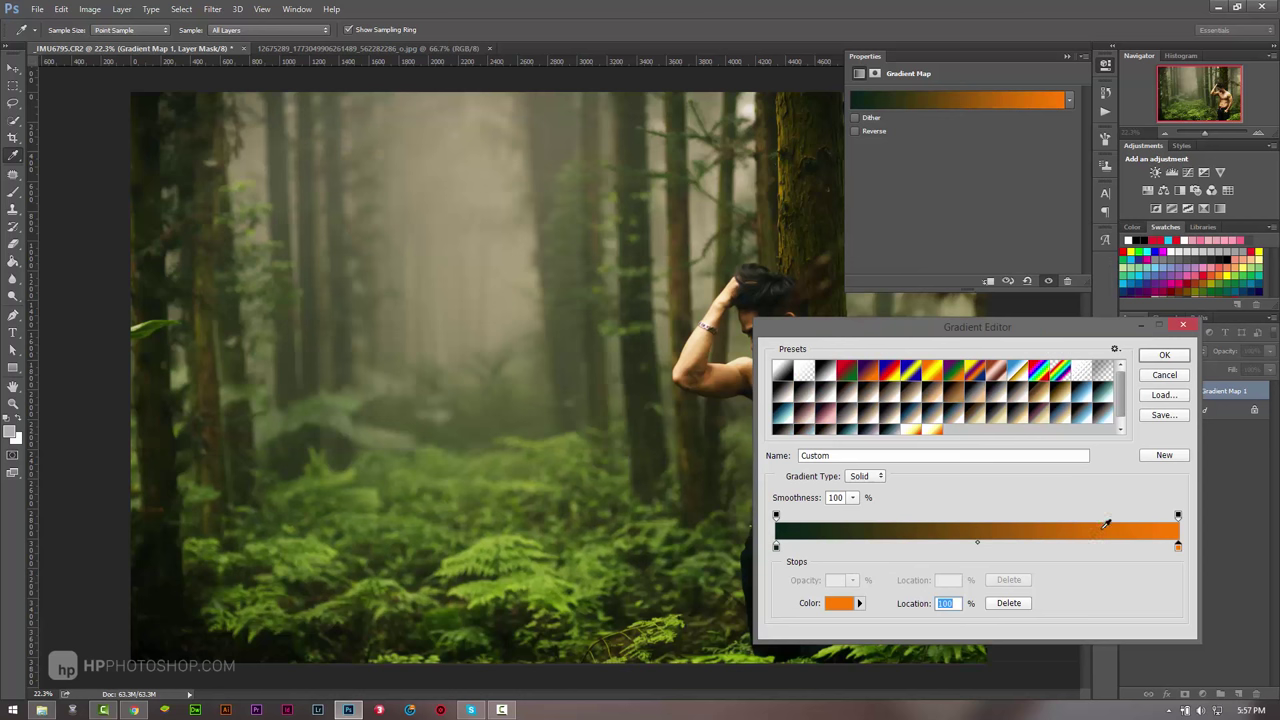
left_click(838, 605)
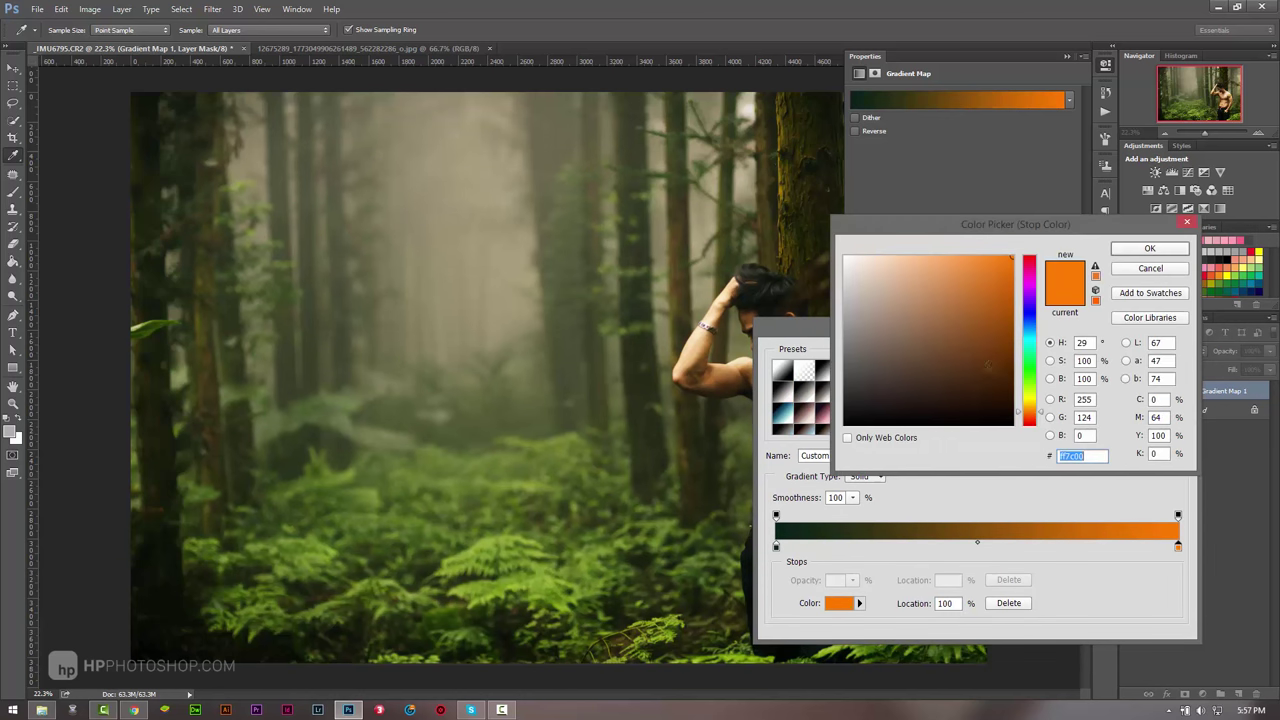
left_click(1029, 325)
left_click(962, 310)
mouse_move(943, 295)
left_mouse_down()
mouse_move(928, 297)
mouse_move(960, 299)
left_mouse_up()
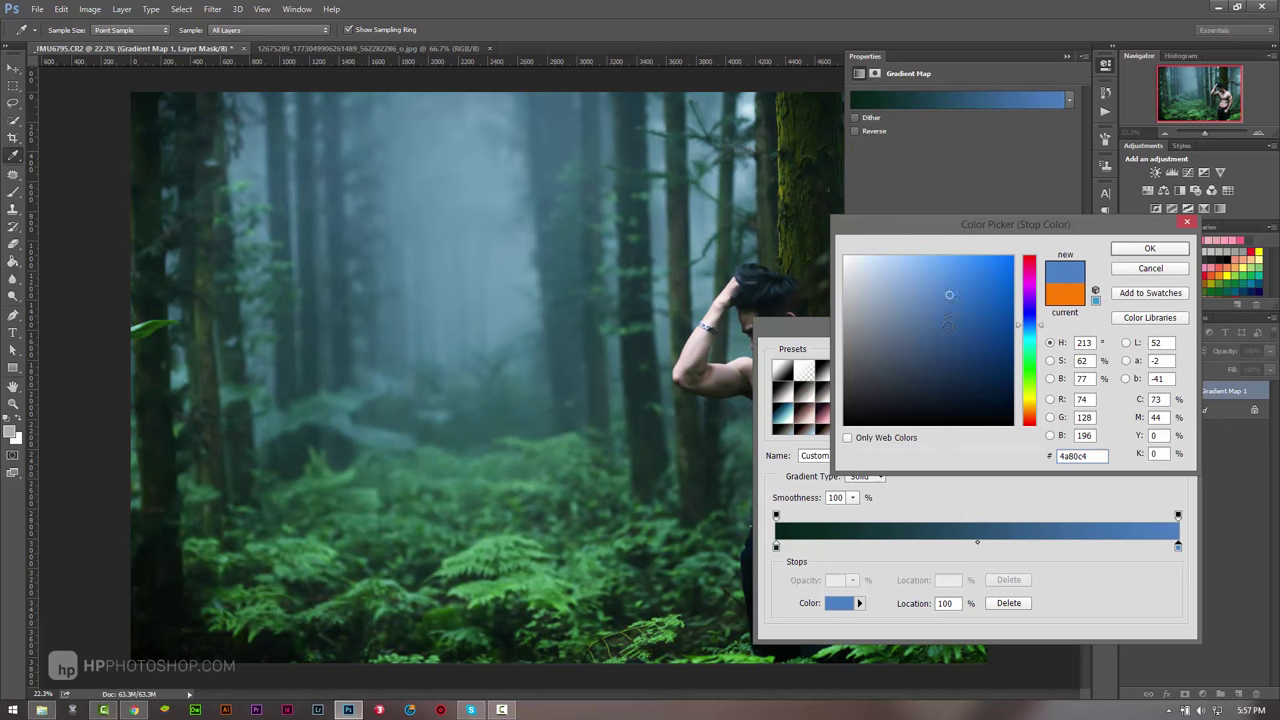
left_click(1150, 248)
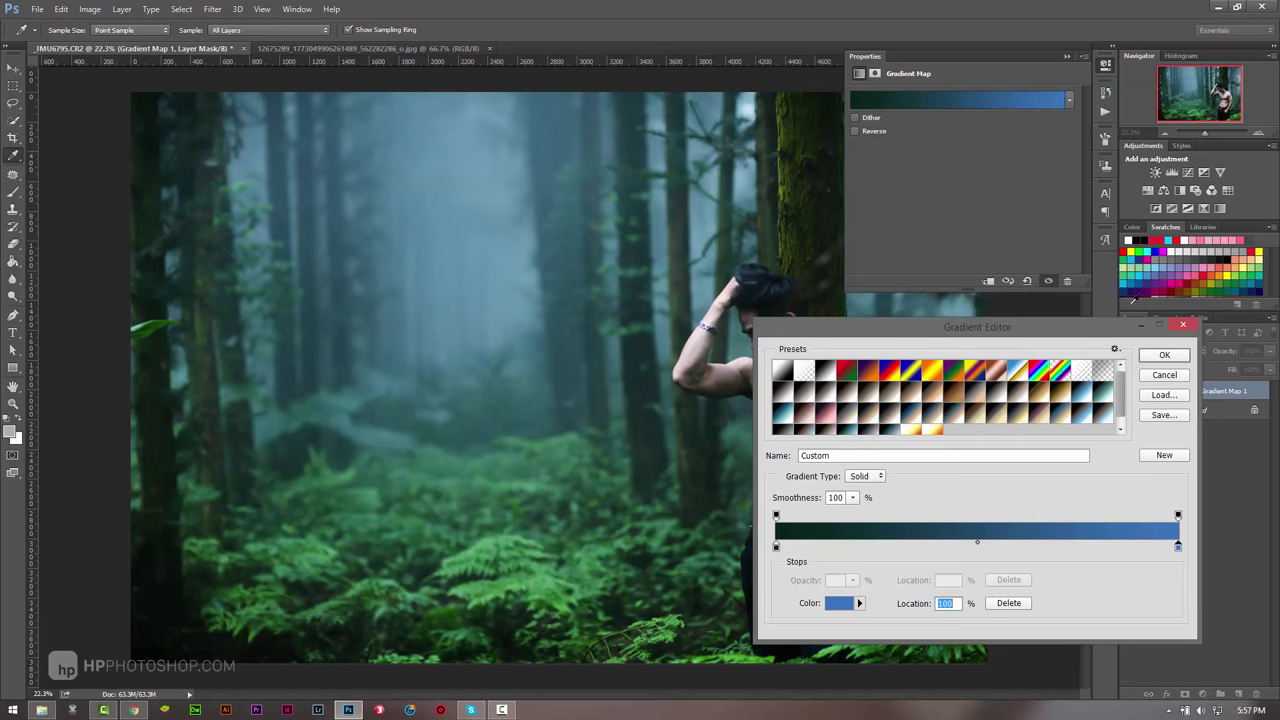
left_click(1160, 357)
Step: After checking the reference, change the right stop to a softer, less saturated teal
left_click(306, 50)
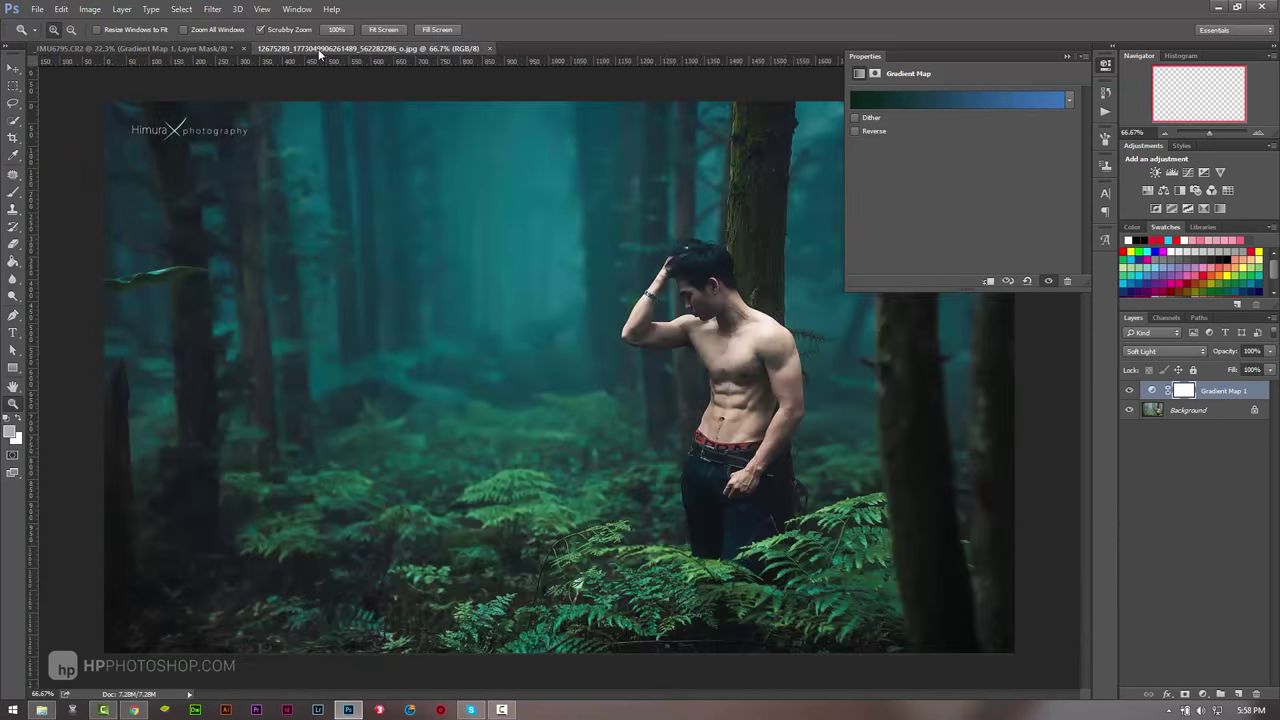
left_click(176, 47)
left_click(1010, 101)
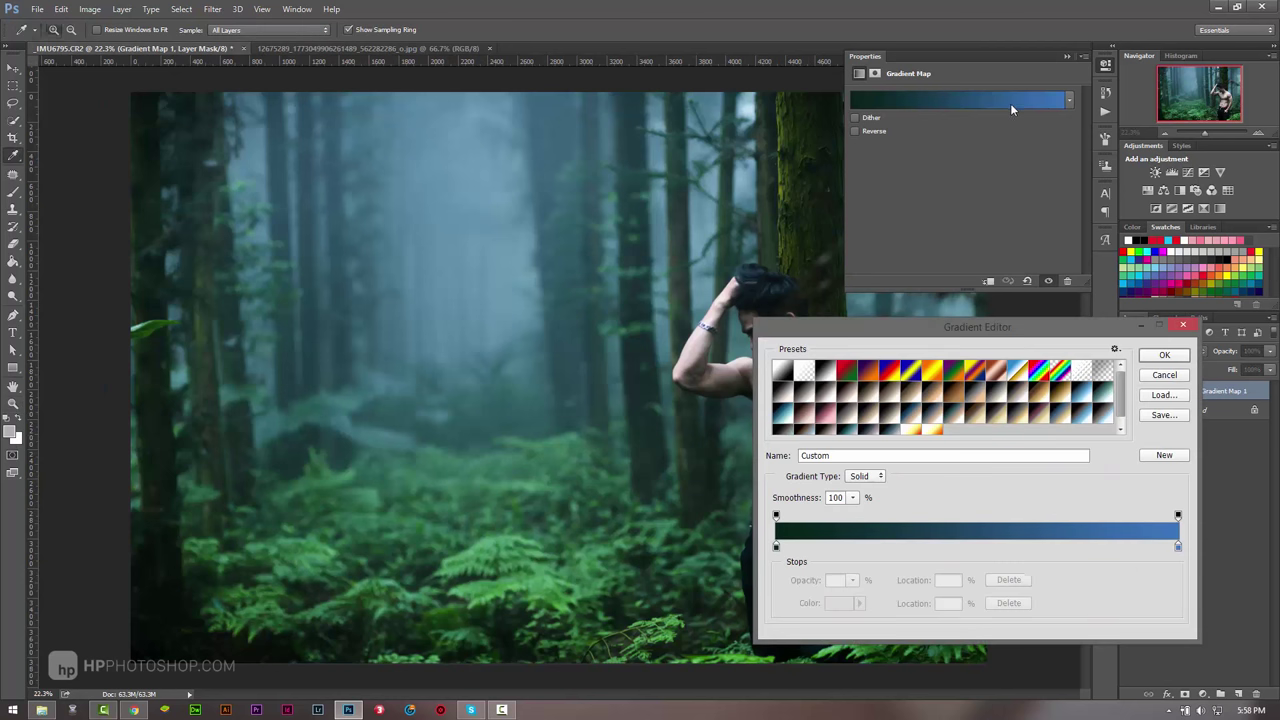
left_click(1178, 549)
left_click(840, 603)
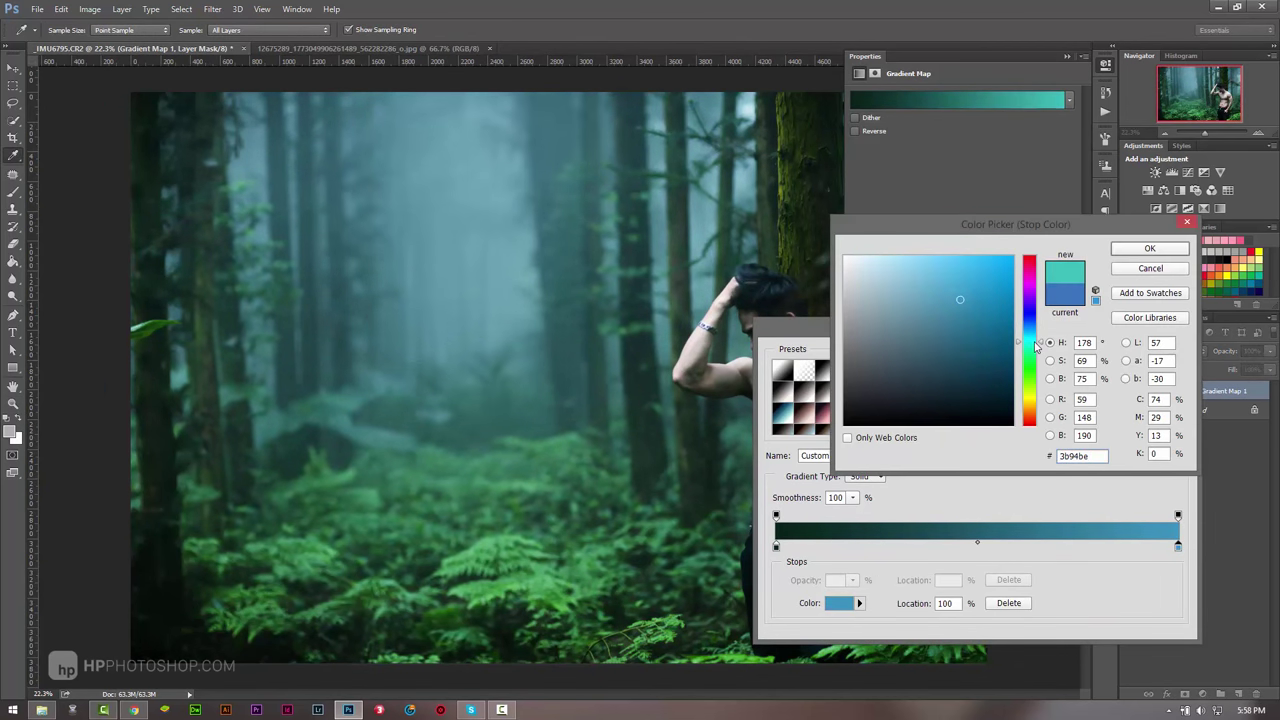
left_click(1036, 343)
left_click_drag(970, 316, 975, 353)
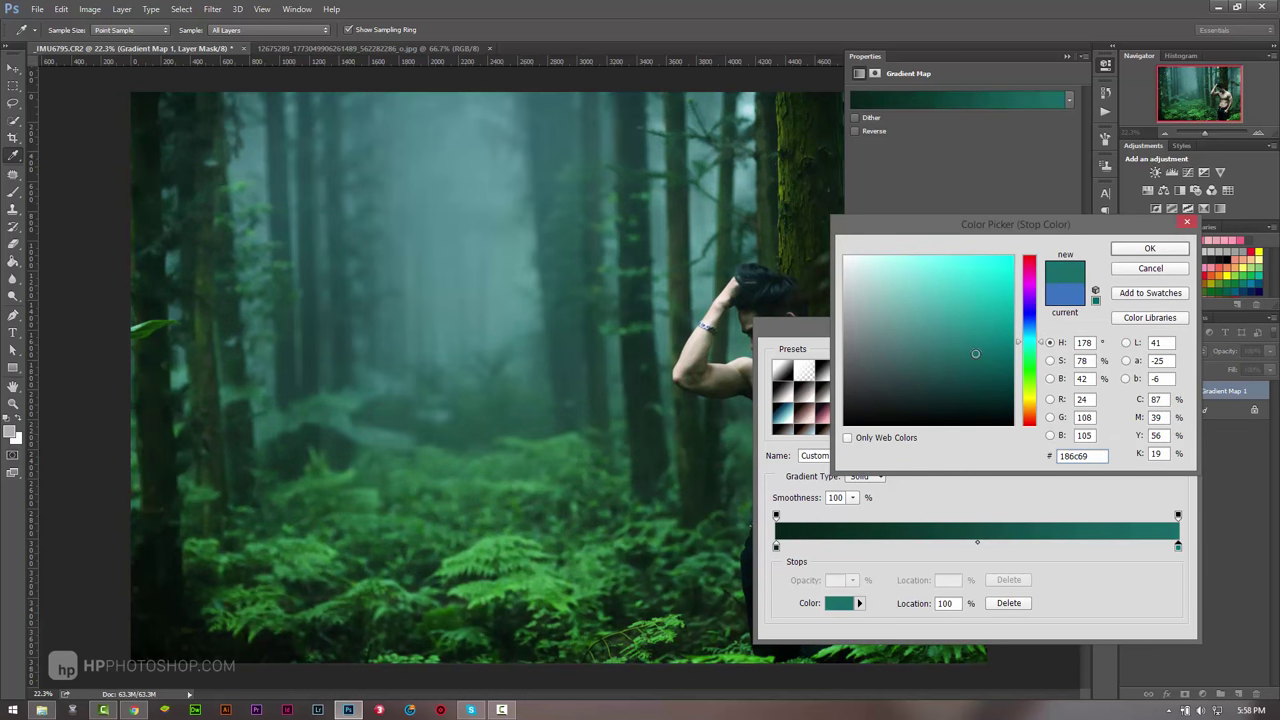
left_click(1036, 335)
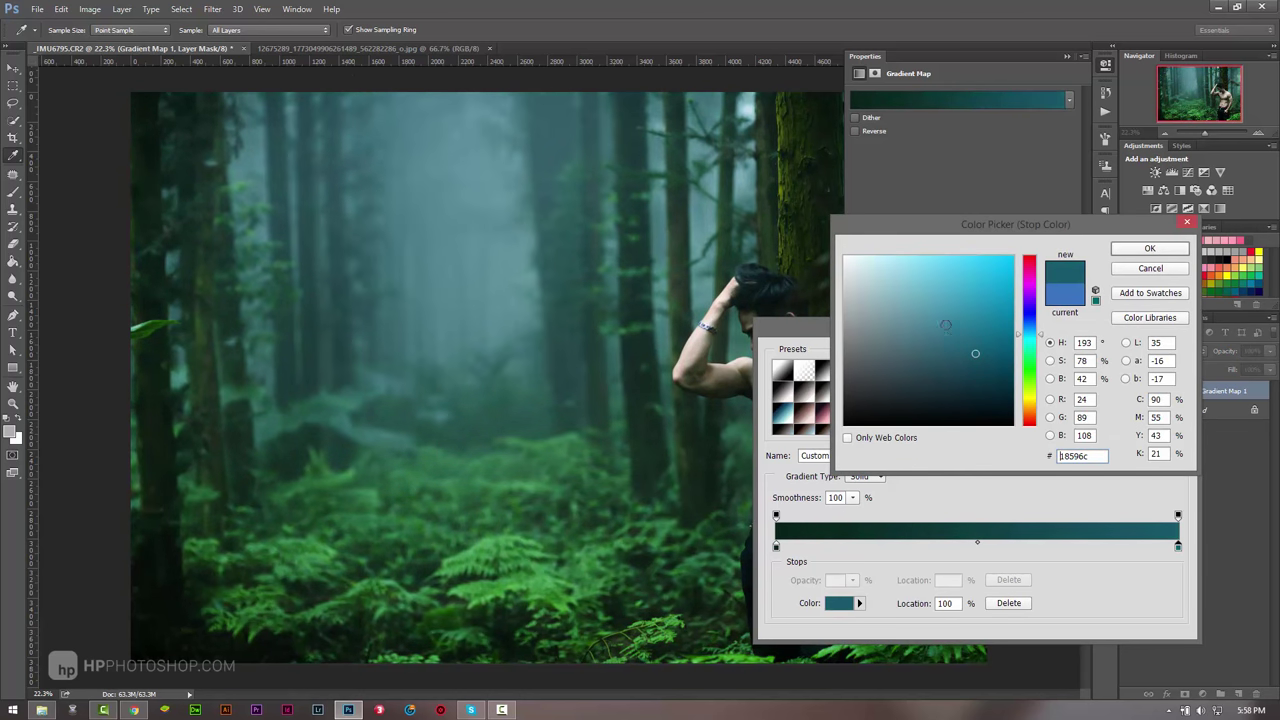
left_click(975, 352)
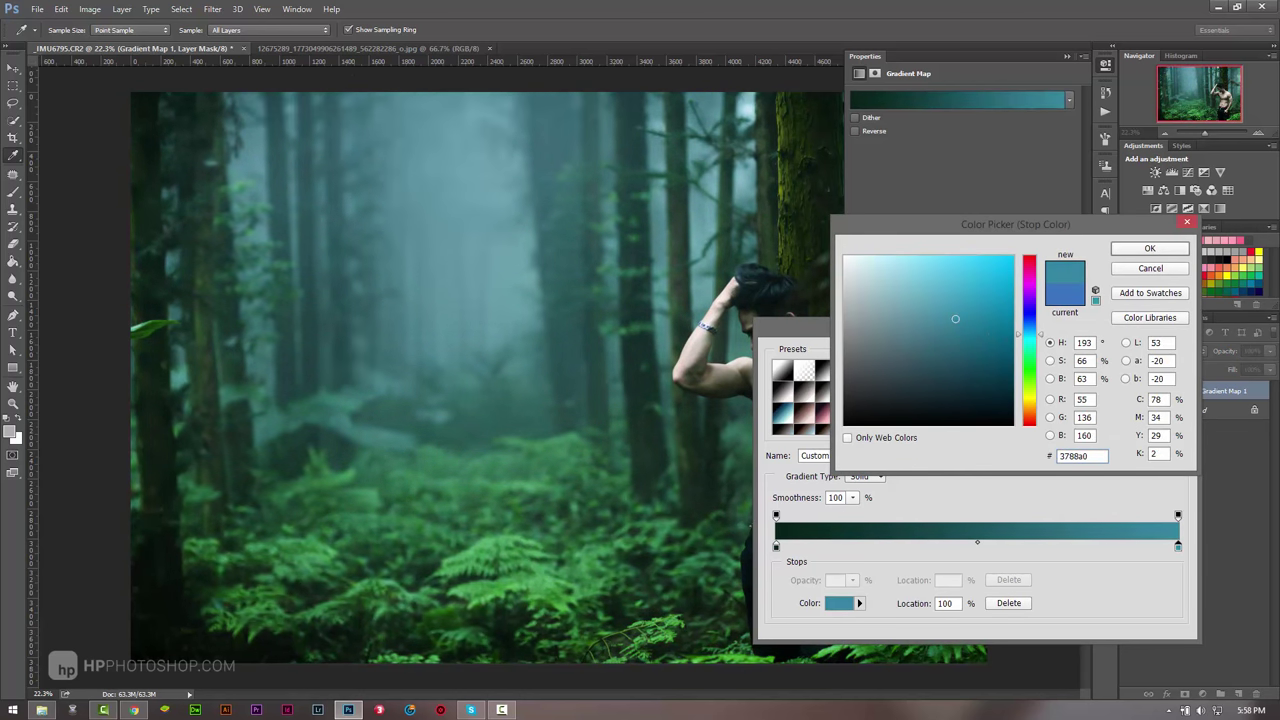
left_click_drag(938, 344, 951, 347)
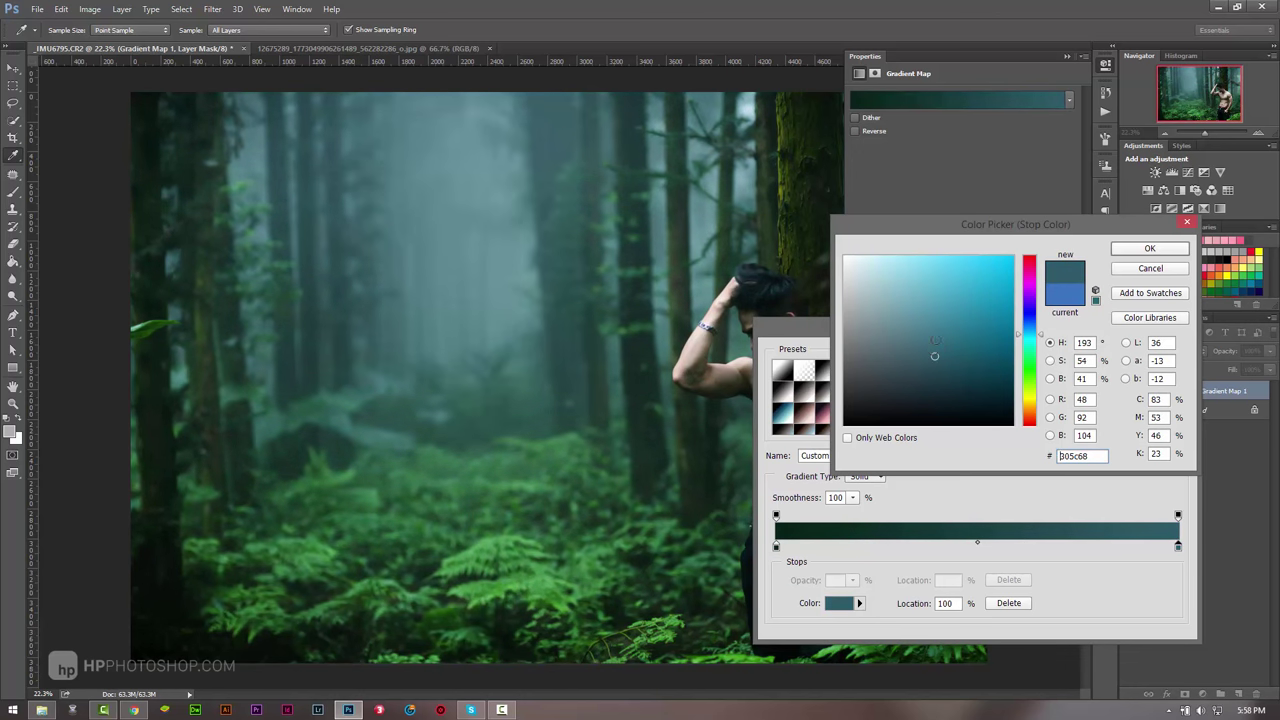
left_click(1165, 250)
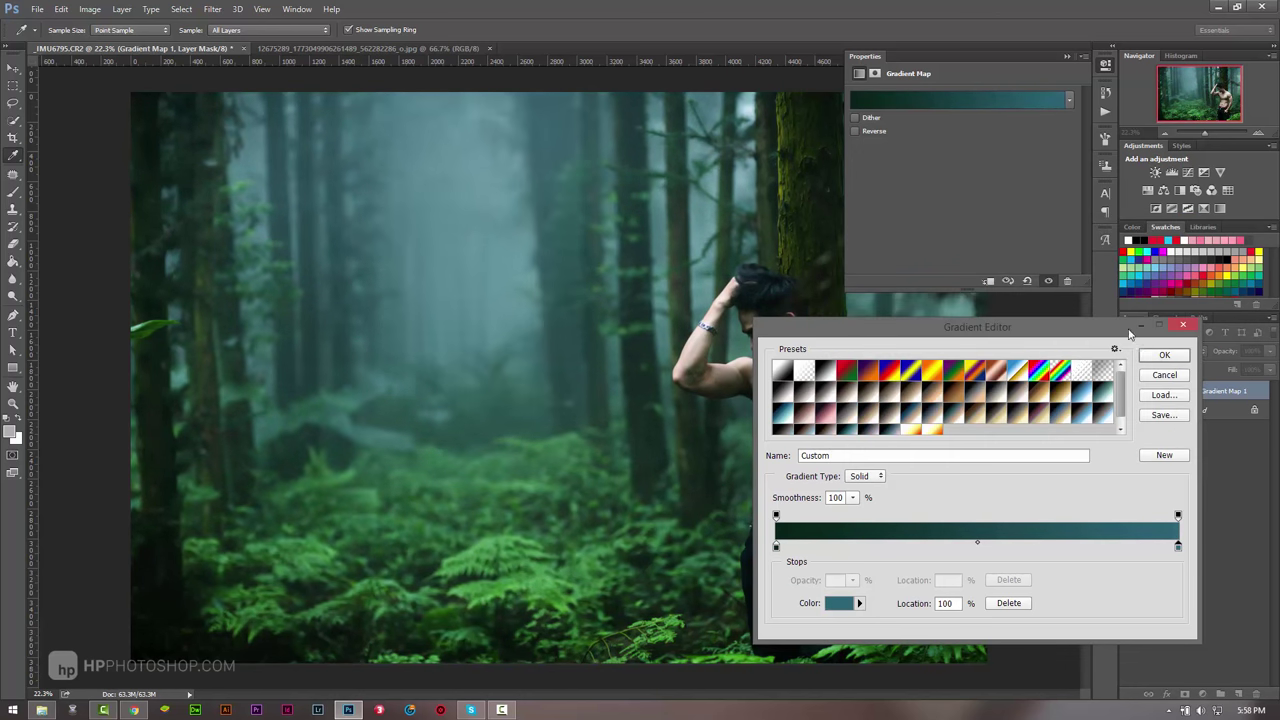
left_click(1164, 355)
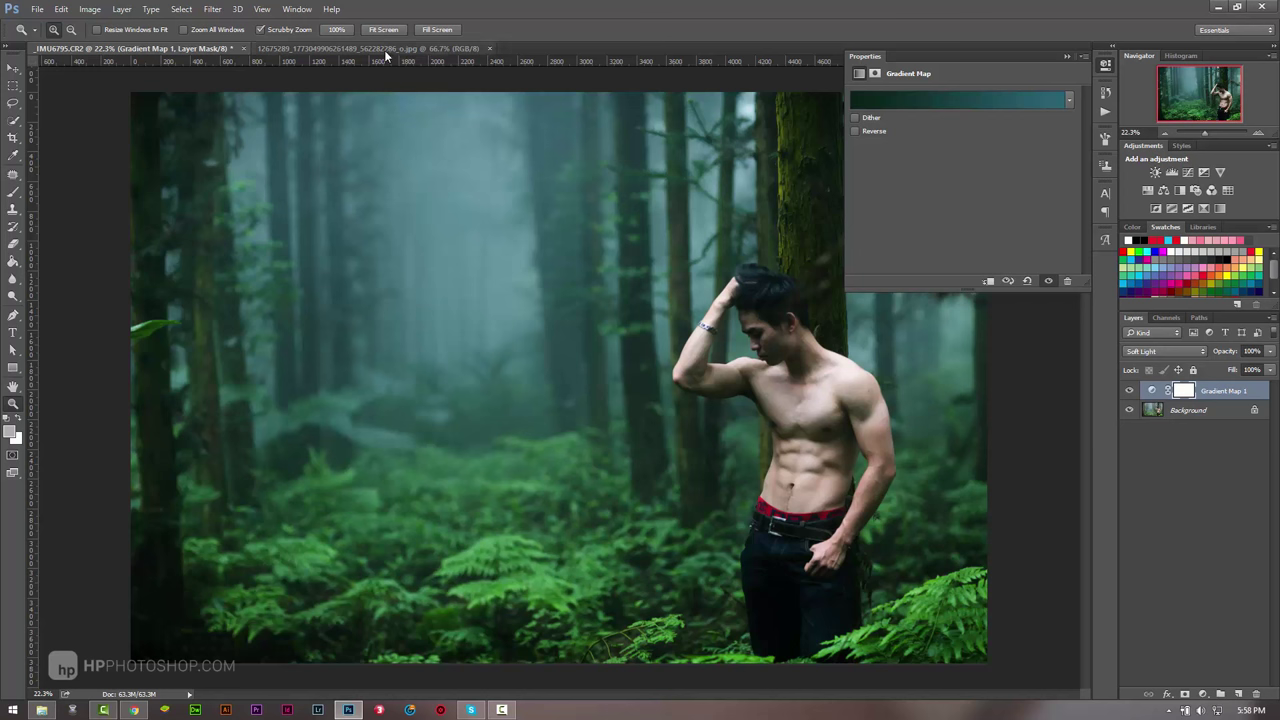
Step: After another comparison, set the right stop to a brighter teal, #208aa8
left_click(360, 48)
left_click(176, 48)
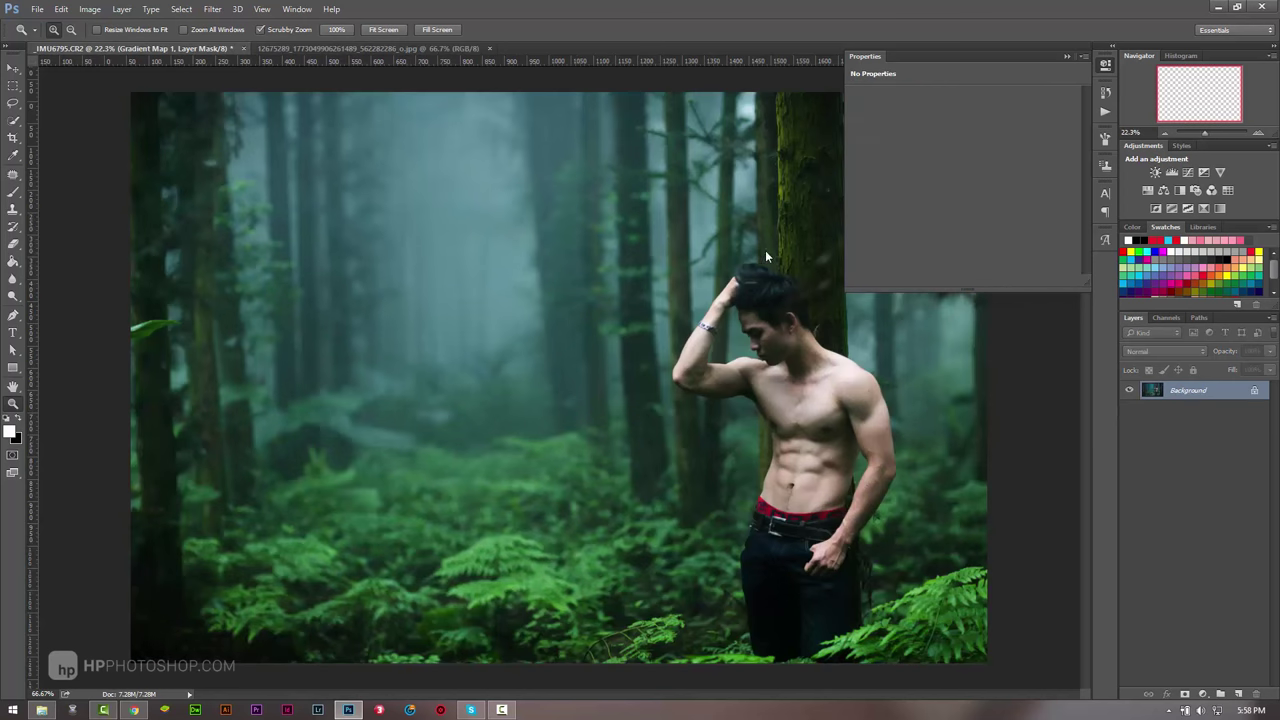
left_click(1033, 103)
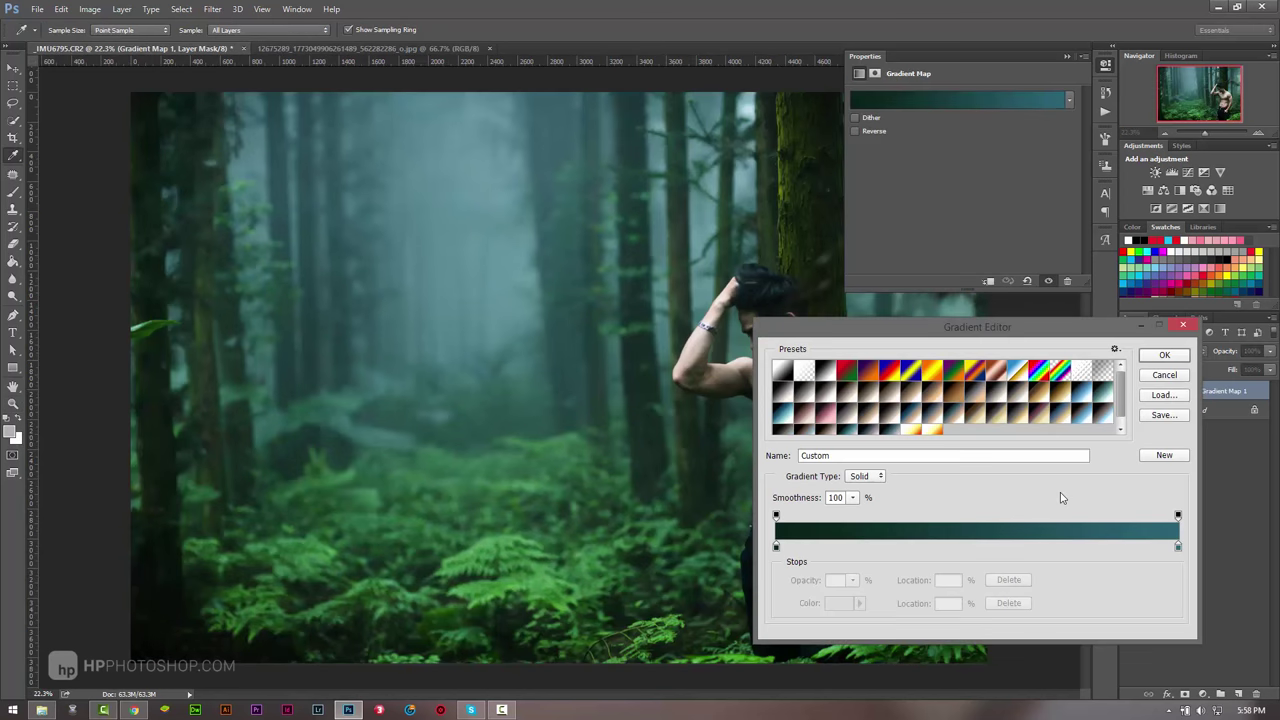
left_click(1178, 547)
left_click(840, 603)
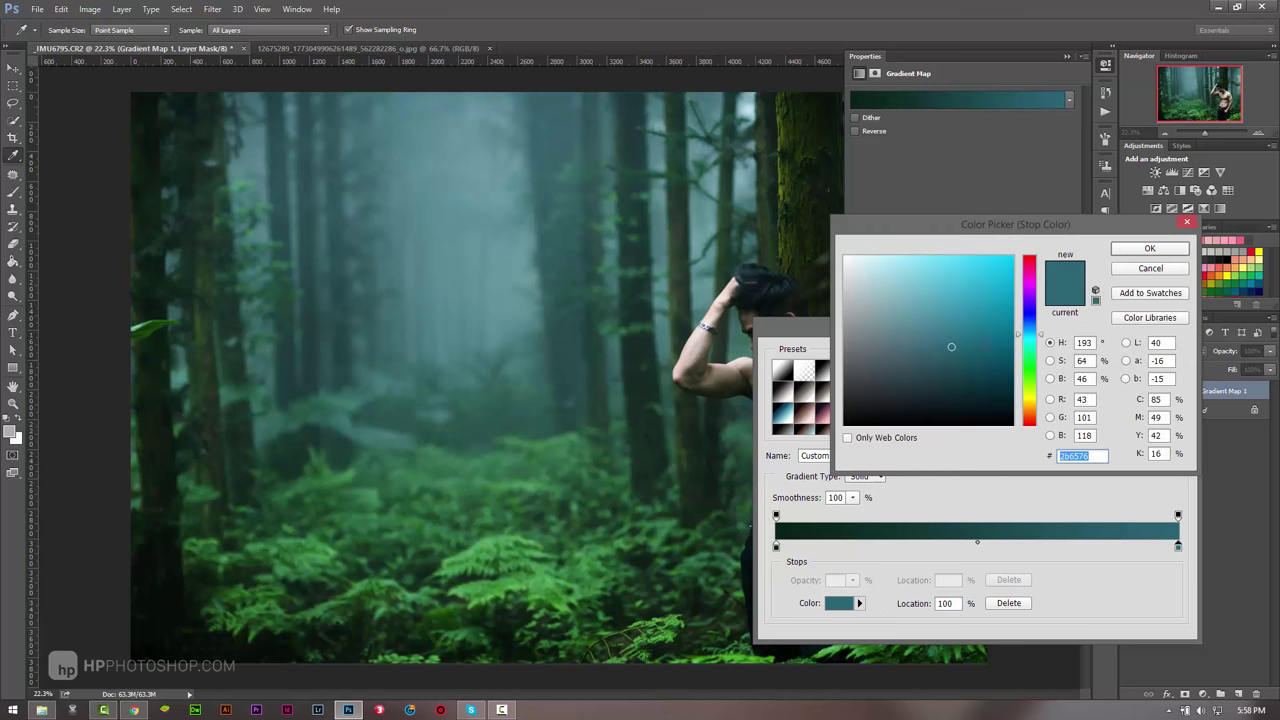
left_click(982, 344)
left_click(978, 385)
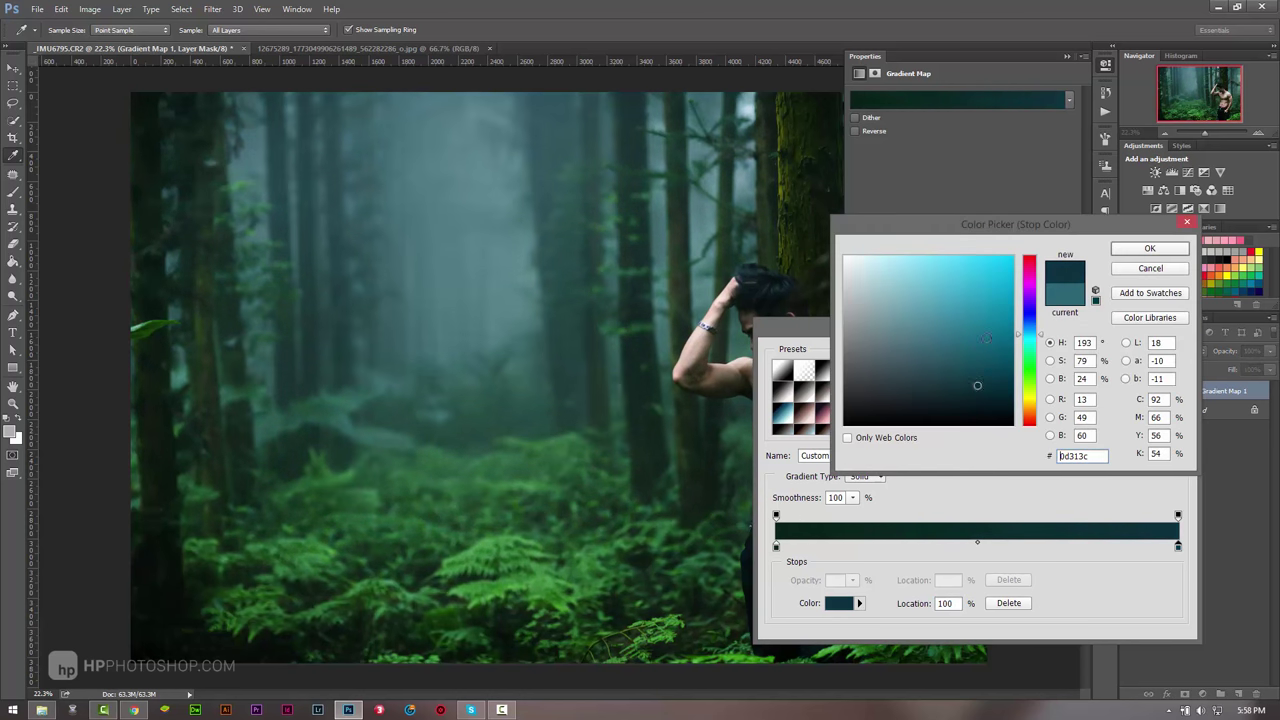
mouse_move(986, 338)
left_mouse_down()
mouse_move(946, 323)
mouse_move(981, 313)
left_mouse_up()
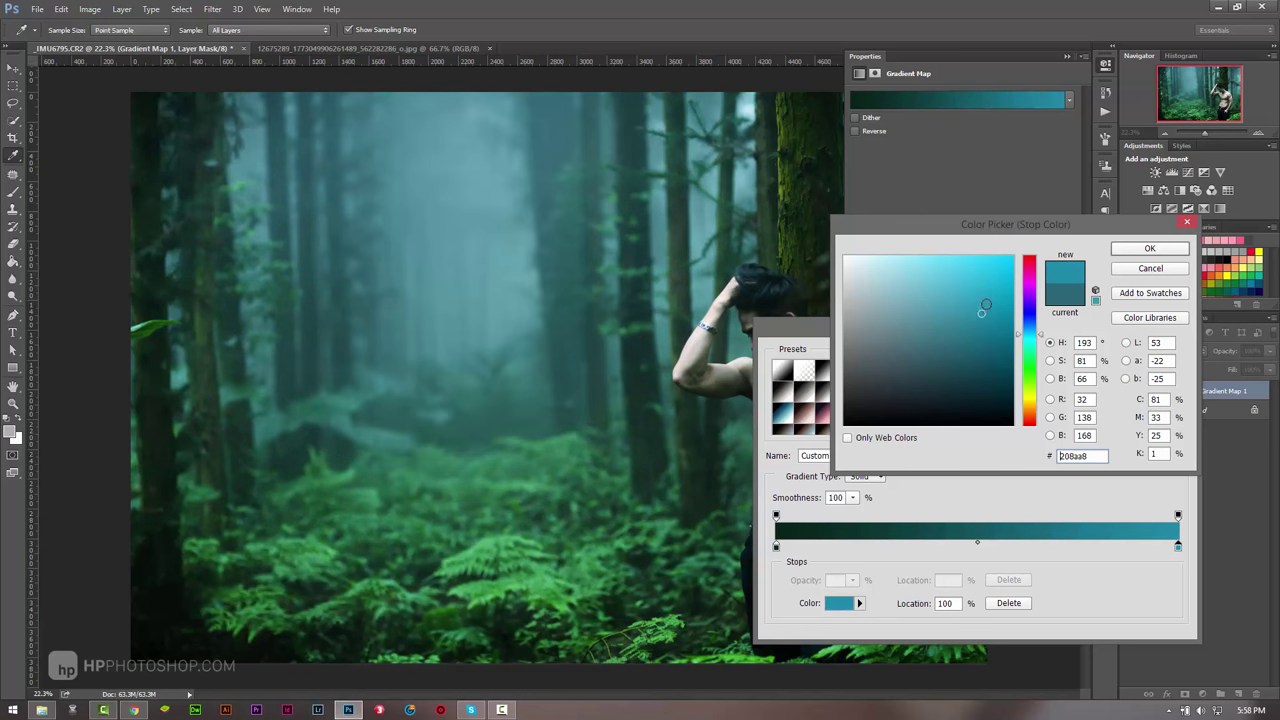
left_click(1150, 252)
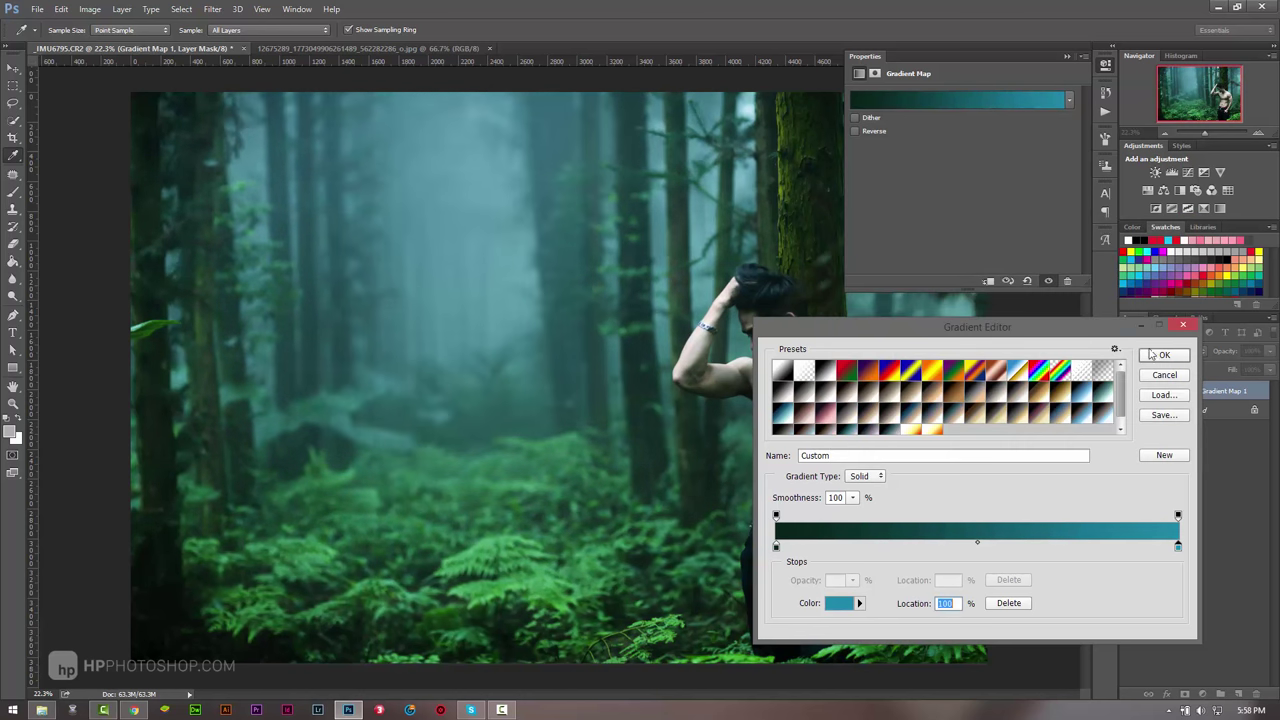
left_click(1155, 356)
Step: Compare the teal-graded portrait with the reference photo, zooming on the ferns, ending on the portrait
key("z")
left_click(330, 48)
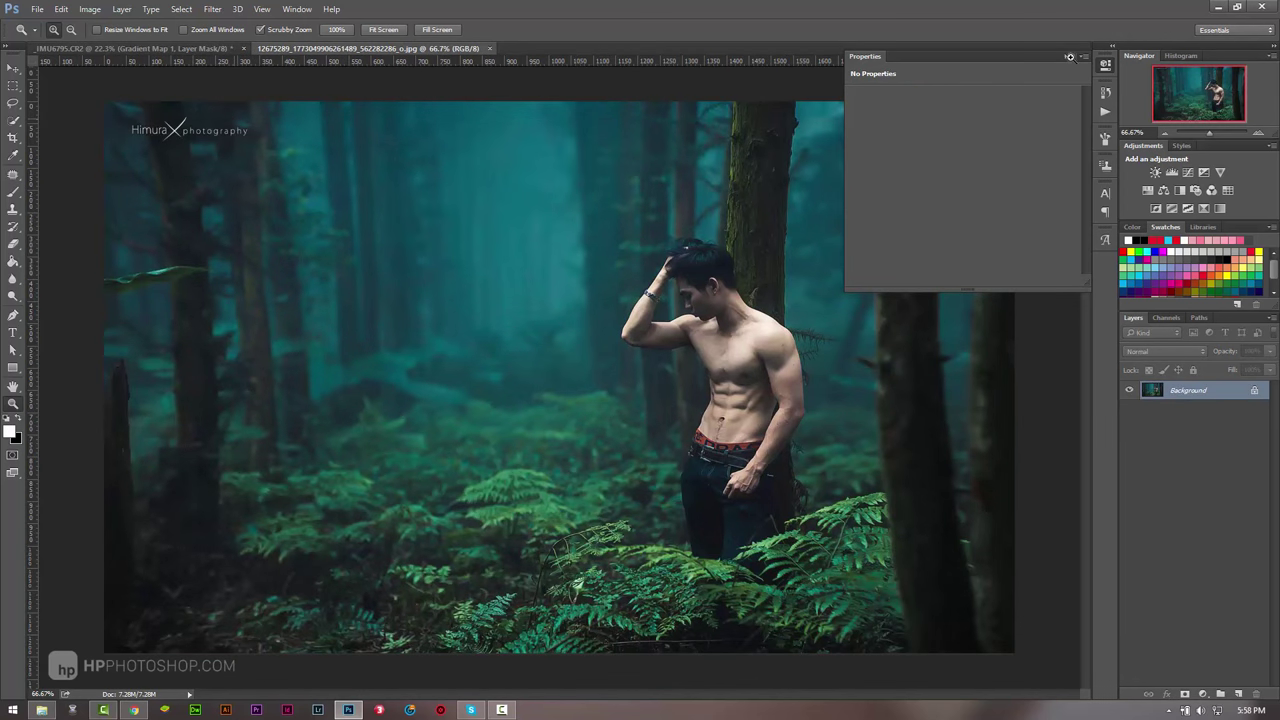
key("ctrl+Tab")
left_click(312, 50)
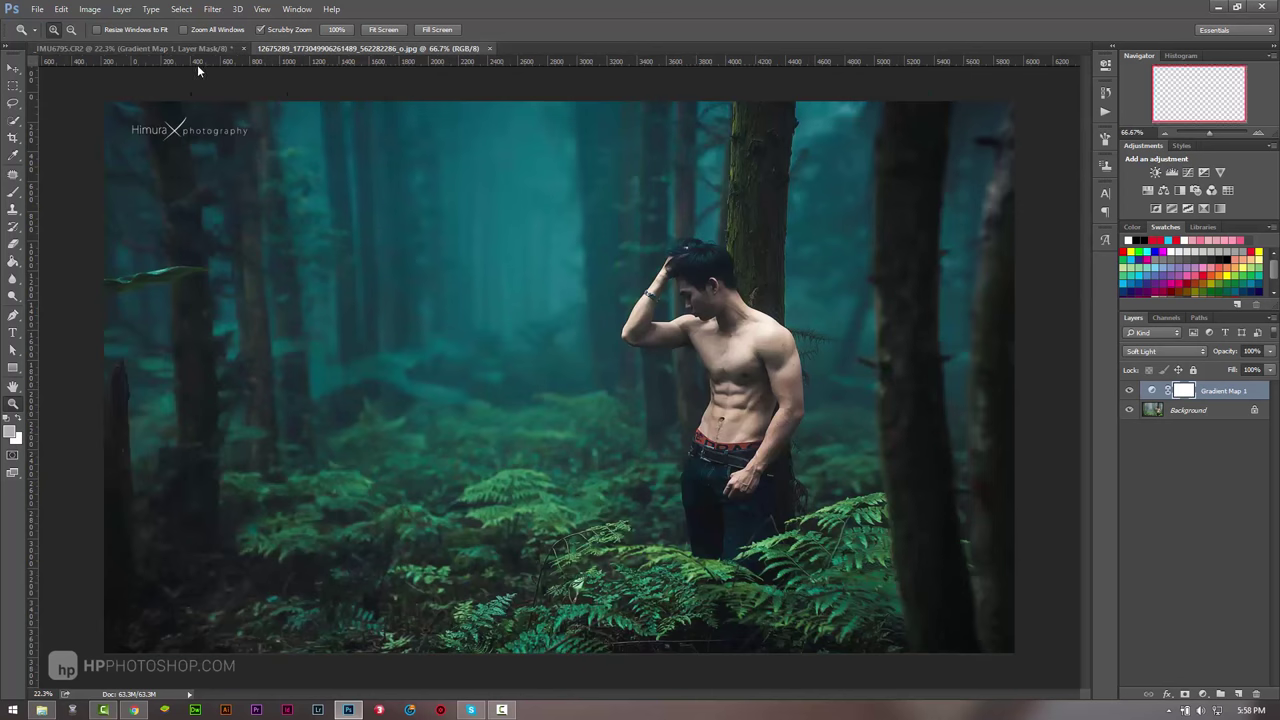
left_click(144, 49)
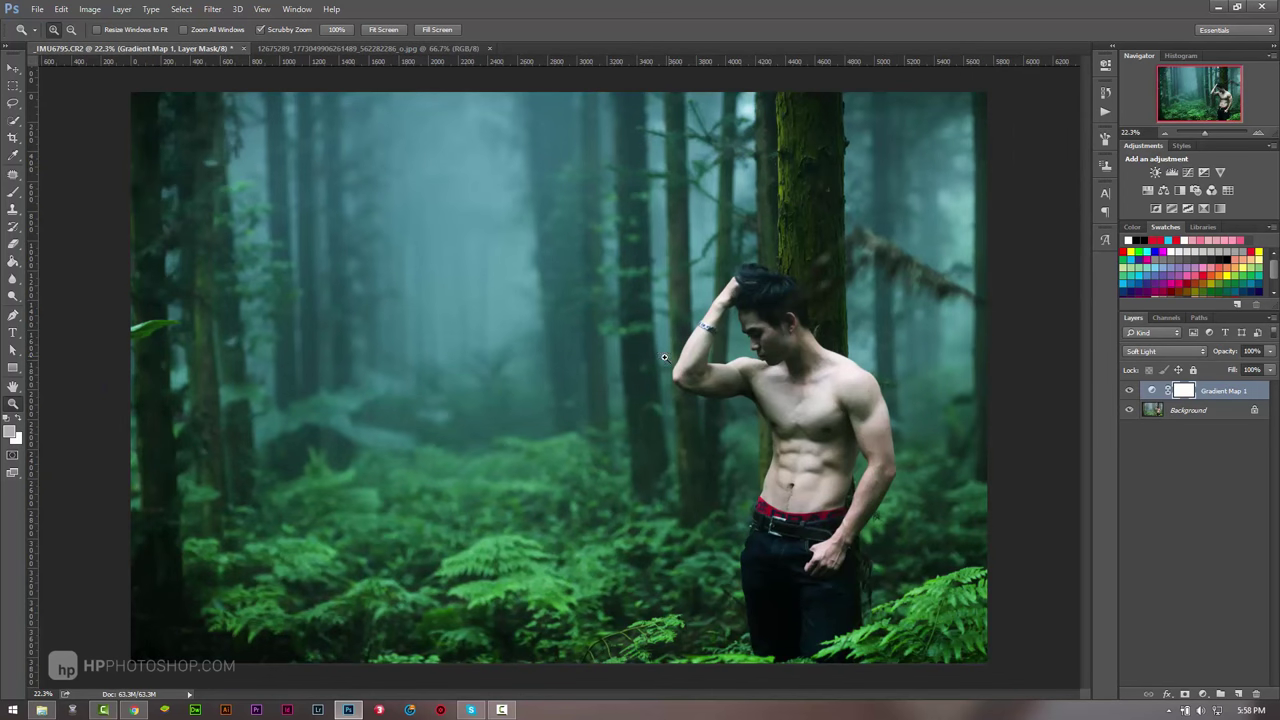
left_click_drag(617, 366, 601, 372)
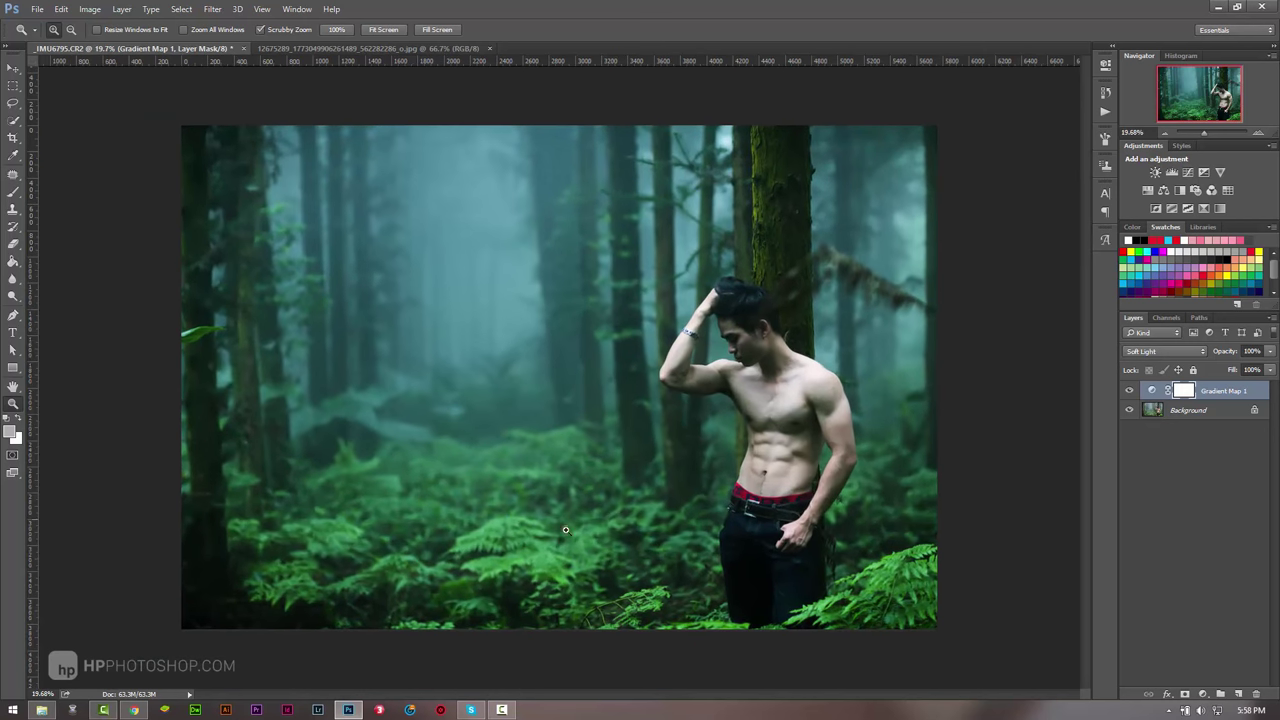
key("ctrl+Tab")
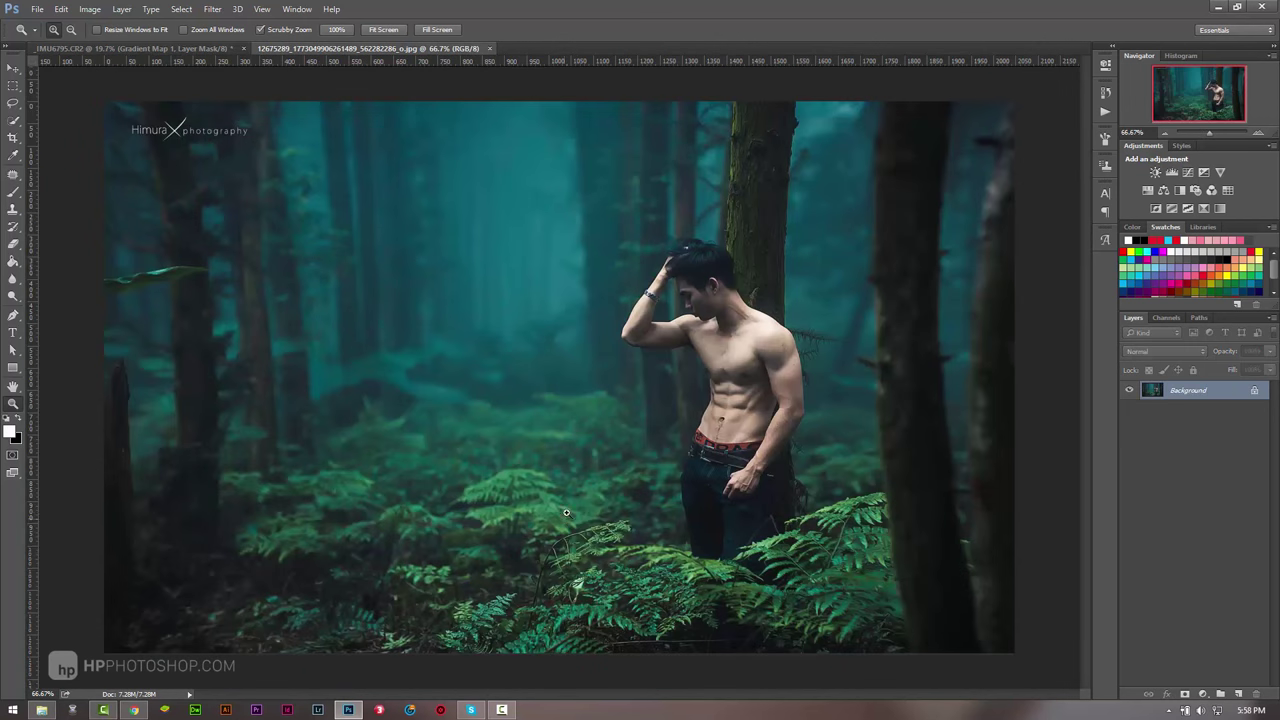
left_click(690, 578)
left_click_drag(693, 578, 626, 581)
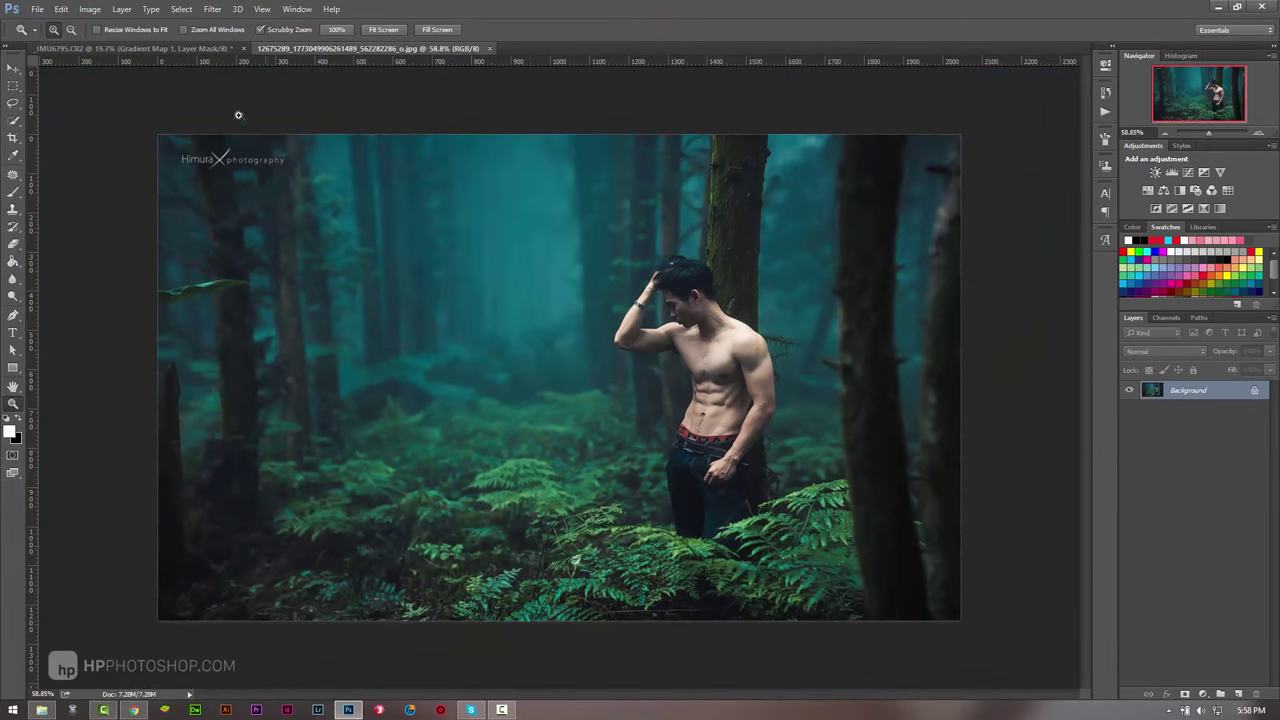
left_click(168, 47)
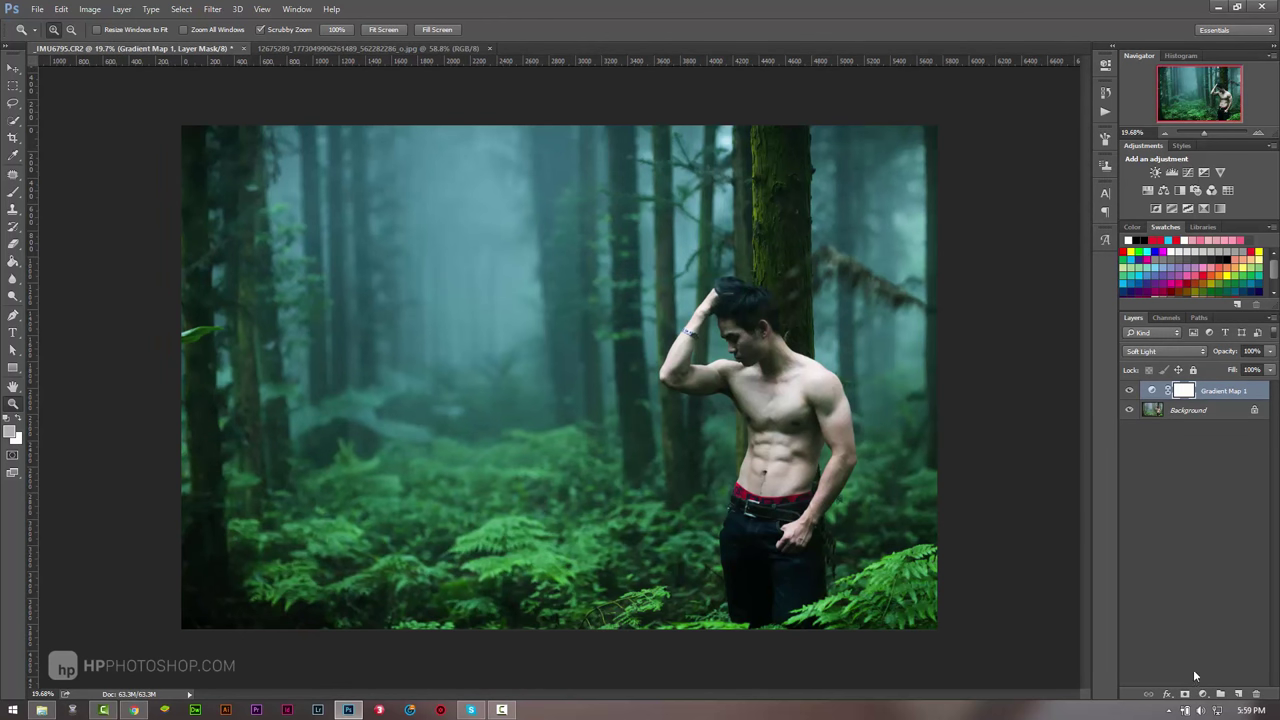
Step: Add a Hue/Saturation layer targeting Greens, using exaggerated settings to preview the widened range
left_click(1205, 694)
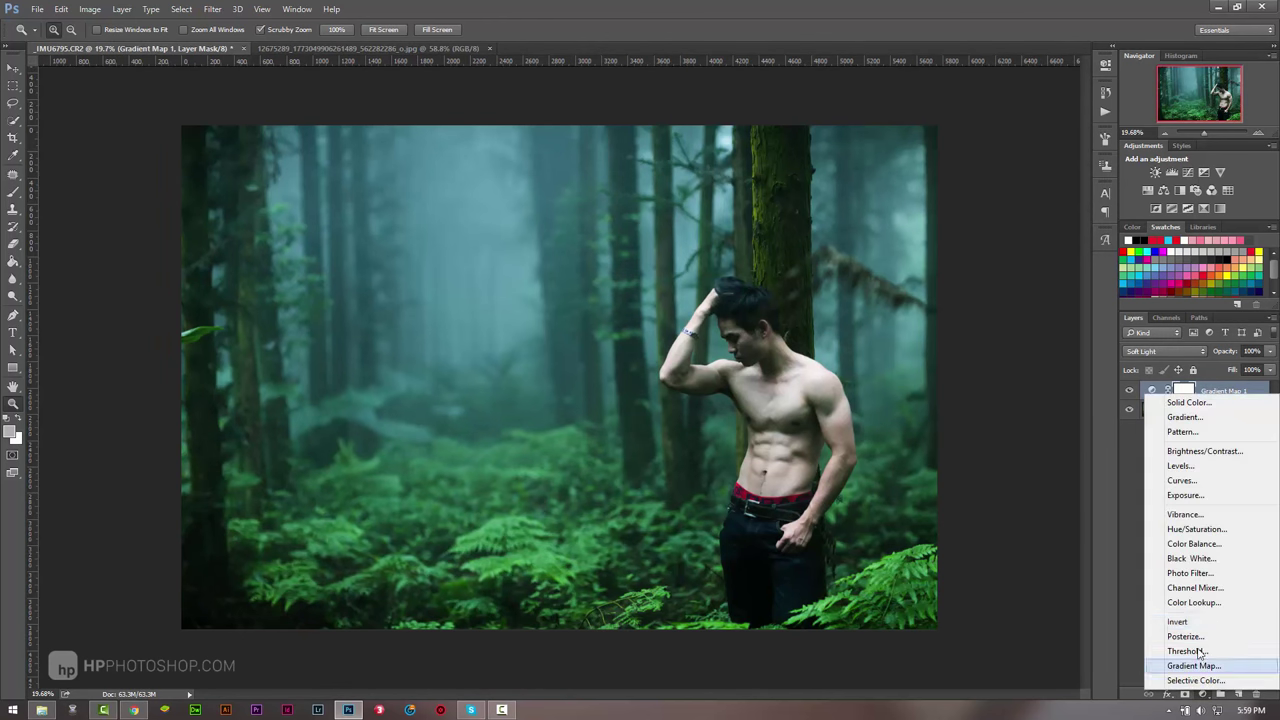
left_click(1105, 507)
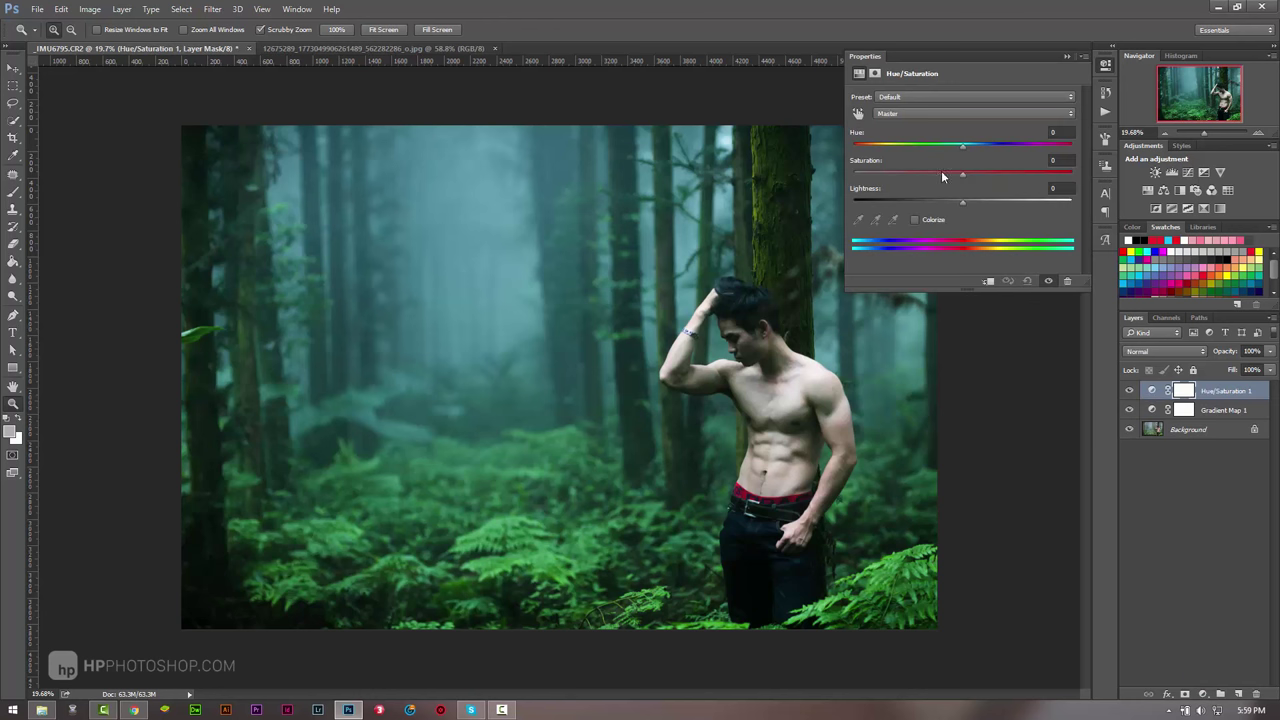
left_click(944, 114)
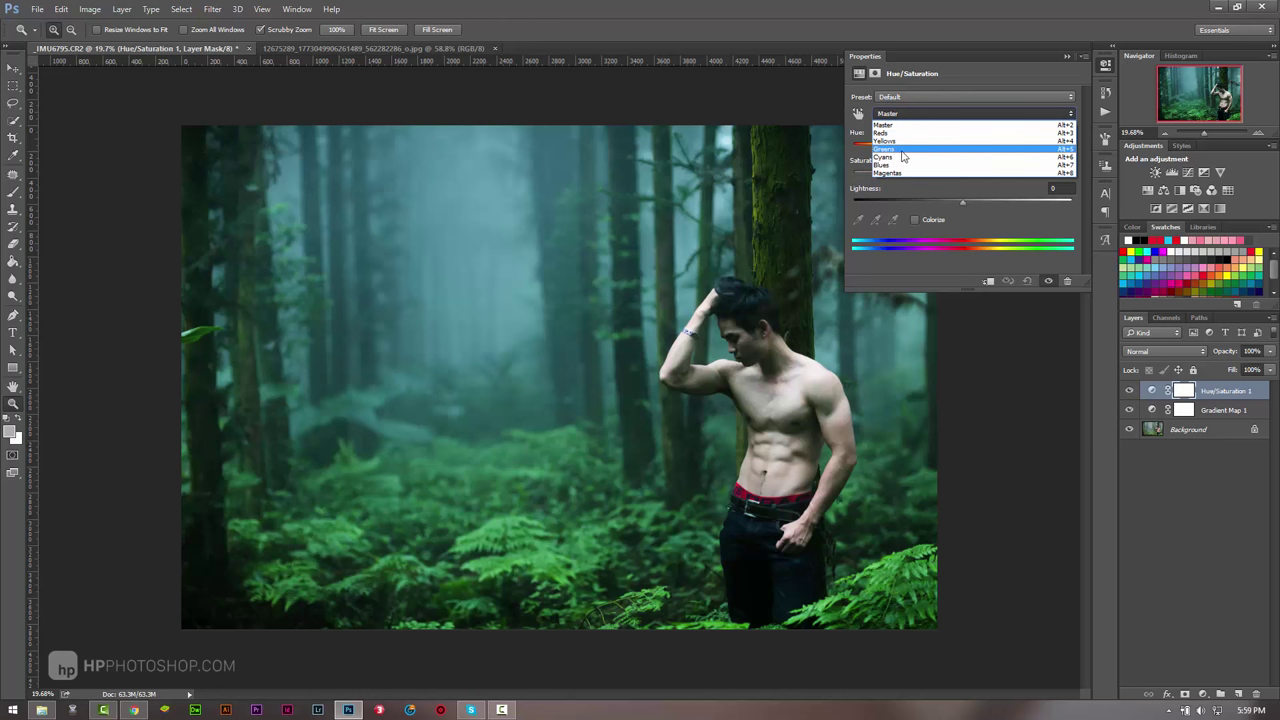
left_click(884, 149)
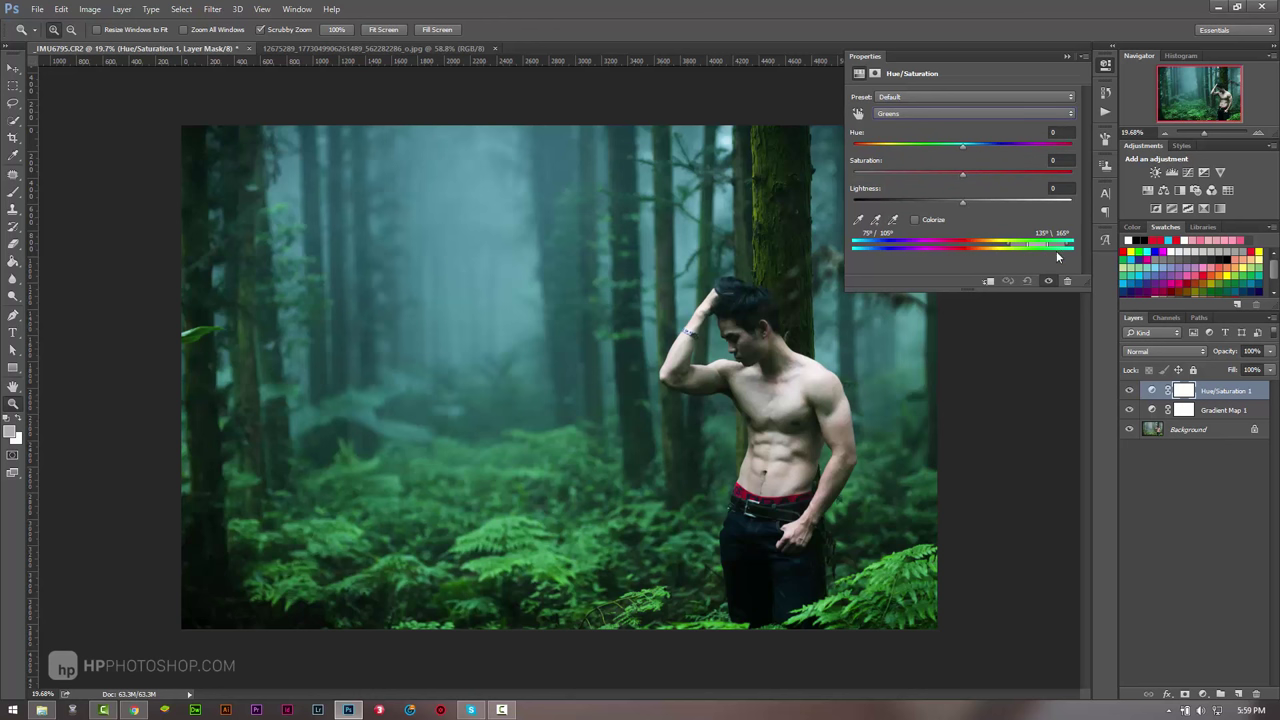
left_click_drag(1060, 247, 1076, 248)
left_click_drag(1008, 180, 1040, 177)
mouse_move(965, 147)
left_mouse_down()
mouse_move(1074, 147)
mouse_move(1072, 173)
left_mouse_up()
mouse_move(1066, 247)
left_mouse_down()
mouse_move(1037, 249)
mouse_move(1048, 252)
left_mouse_up()
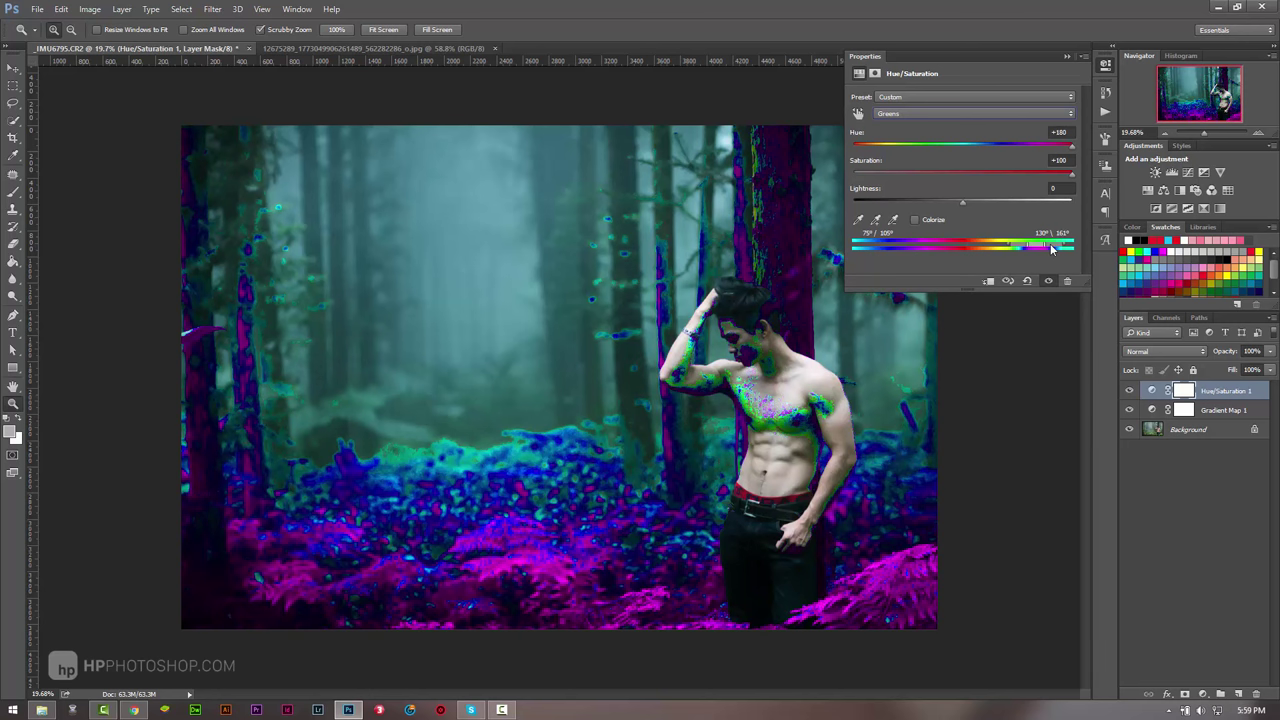
left_click_drag(1051, 248, 1063, 252)
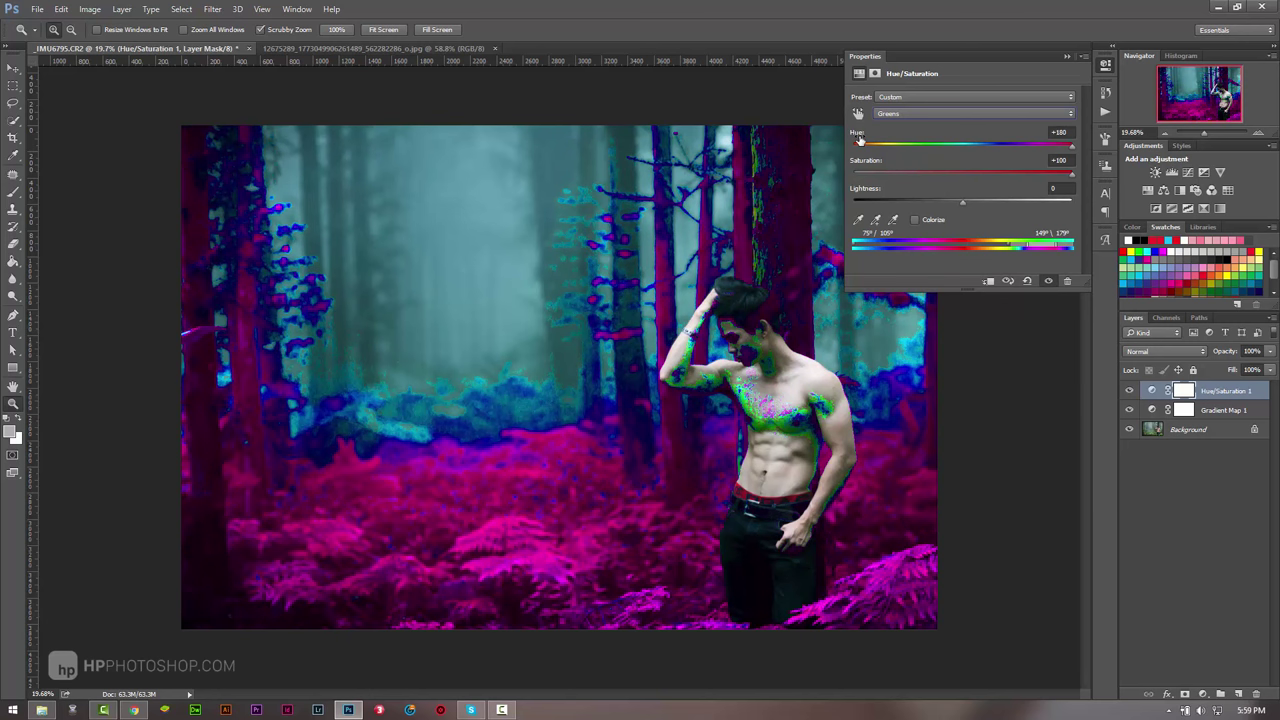
Step: Reset the greens' hue and saturation, then set their Saturation to -15
double_click(859, 139)
double_click(860, 161)
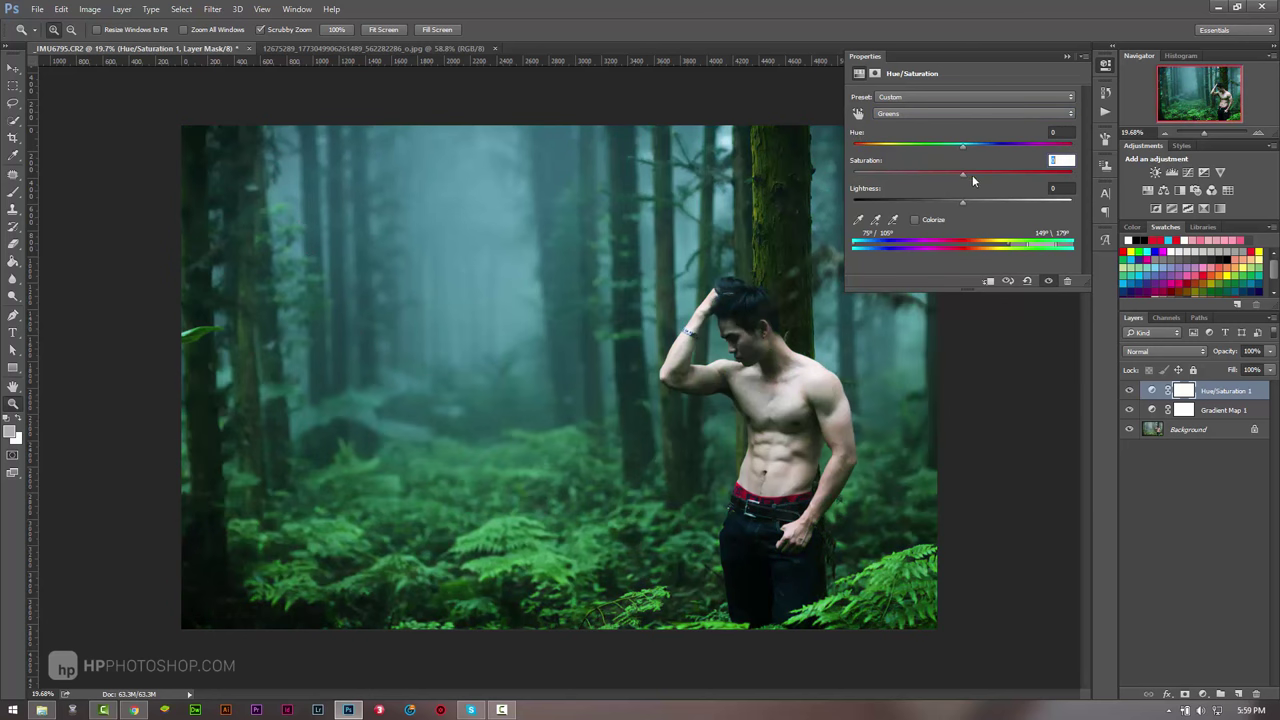
left_click_drag(963, 151, 957, 149)
type("-15")
left_click_drag(964, 203, 961, 213)
left_click(1105, 165)
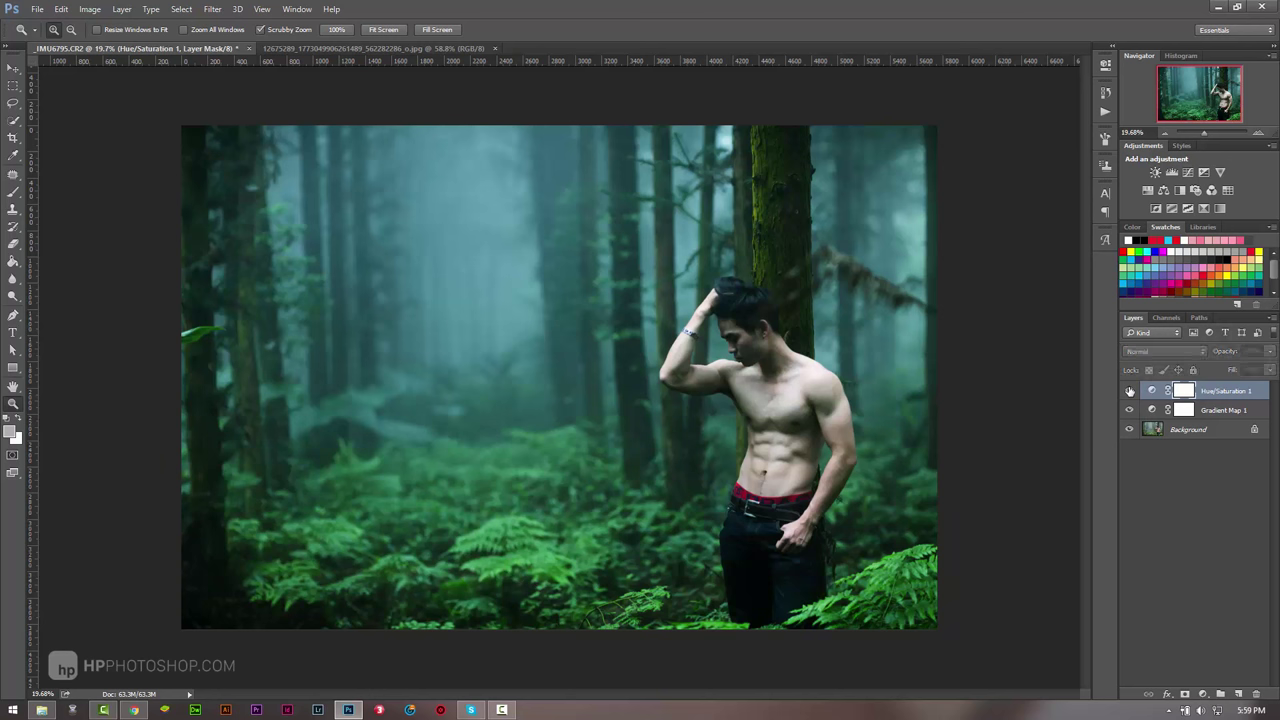
Step: Shift the Greens range toward yellow, then target the Cyans and nudge their hue
double_click(1152, 391)
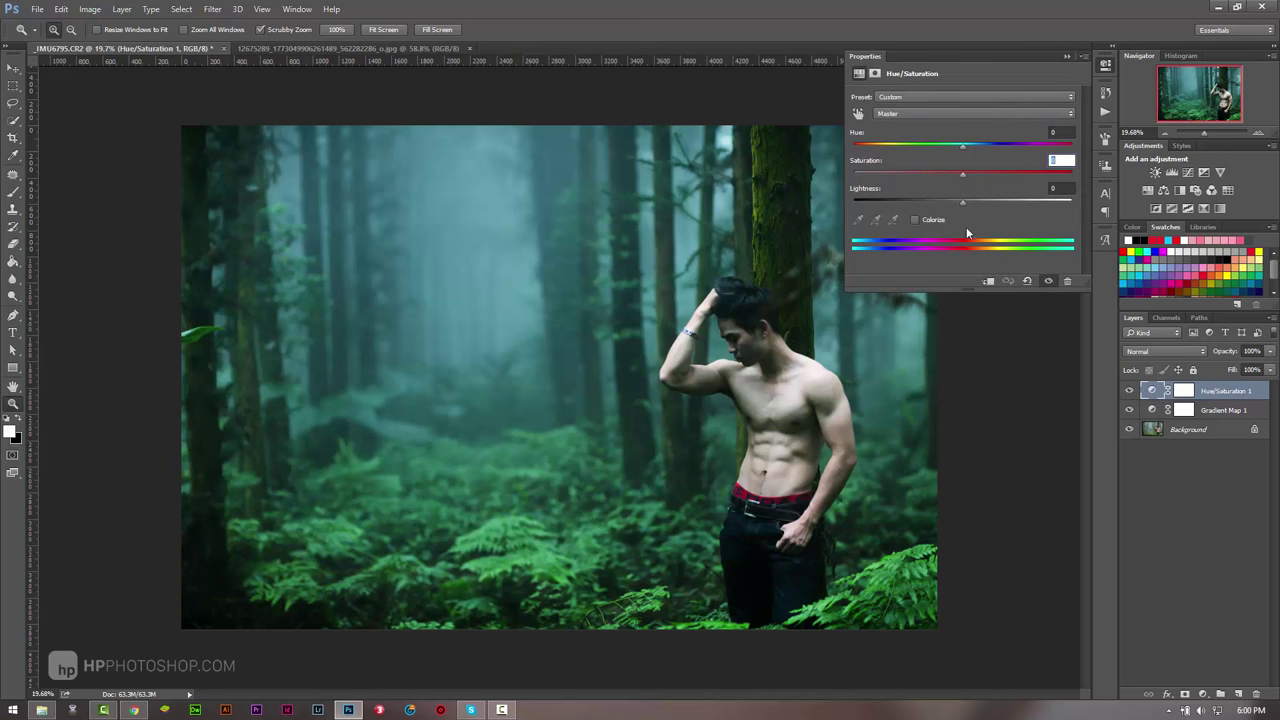
left_click(975, 113)
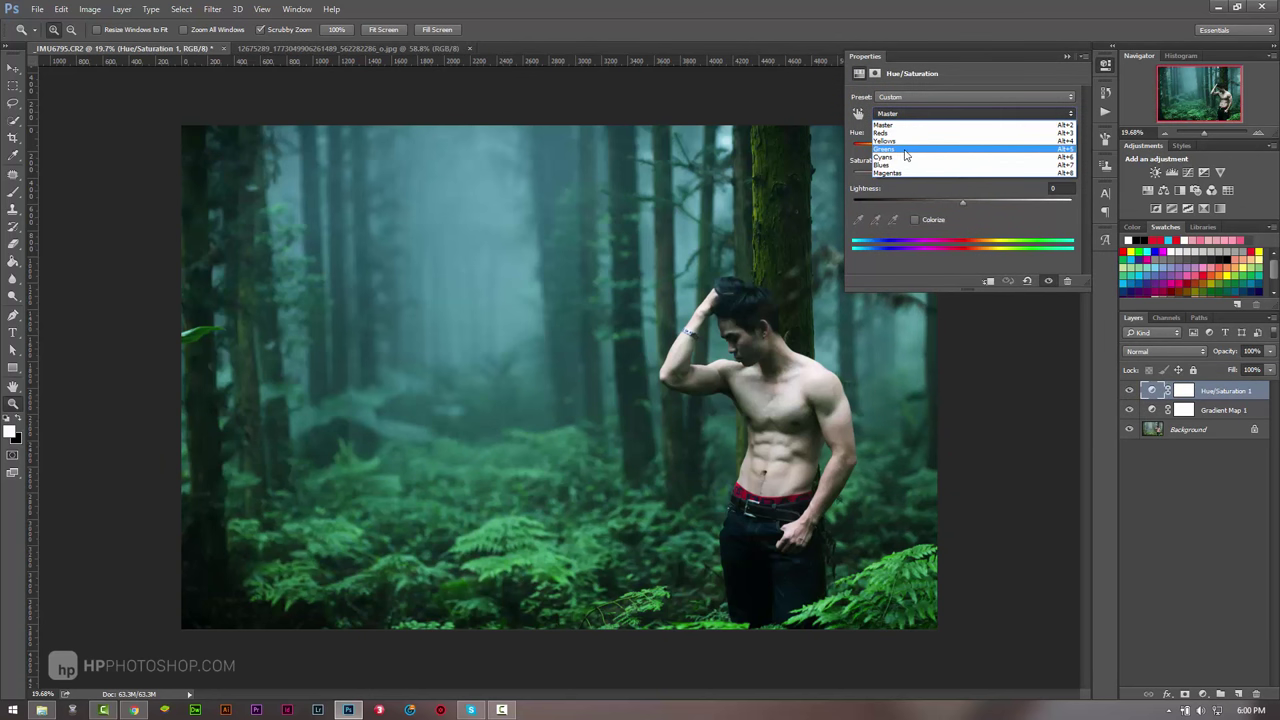
left_click(930, 144)
left_click_drag(1015, 248, 1005, 249)
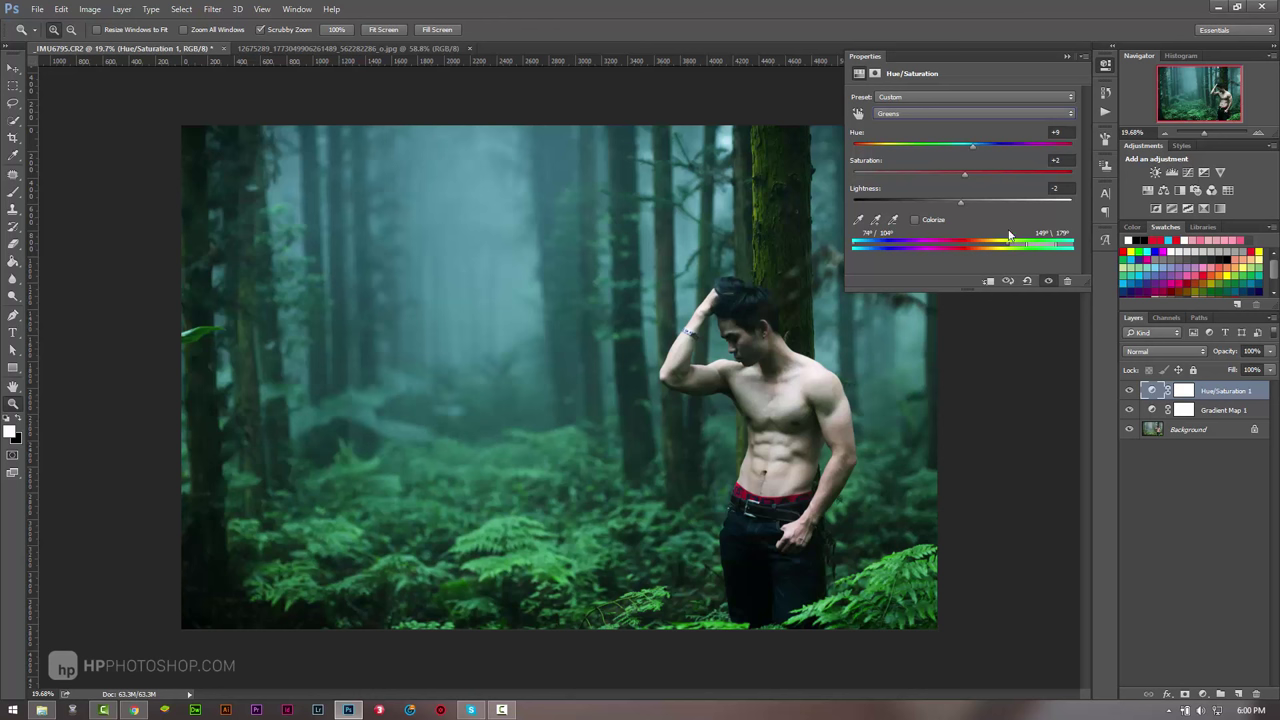
left_click(917, 112)
left_click(917, 156)
left_click_drag(967, 244, 1005, 236)
left_click_drag(962, 149, 968, 147)
Step: Check the reference, then fine-tune the Cyans' hue and lightness
left_click(368, 48)
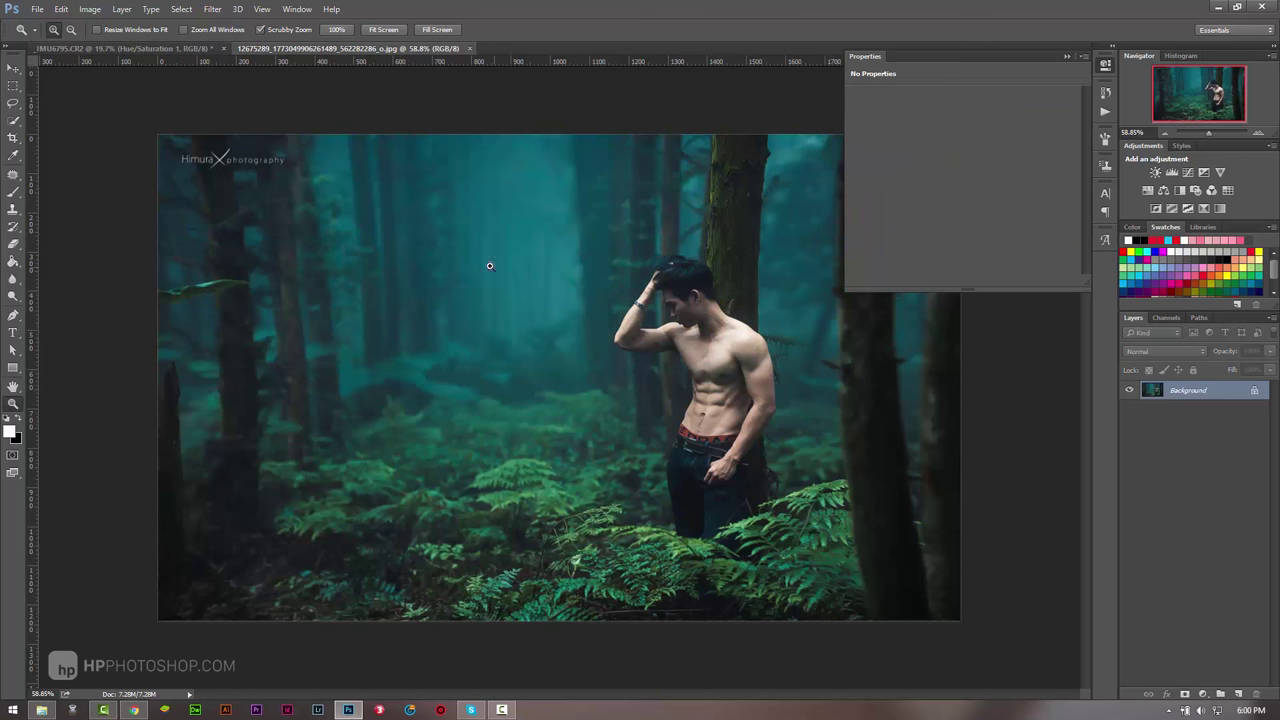
left_click(150, 48)
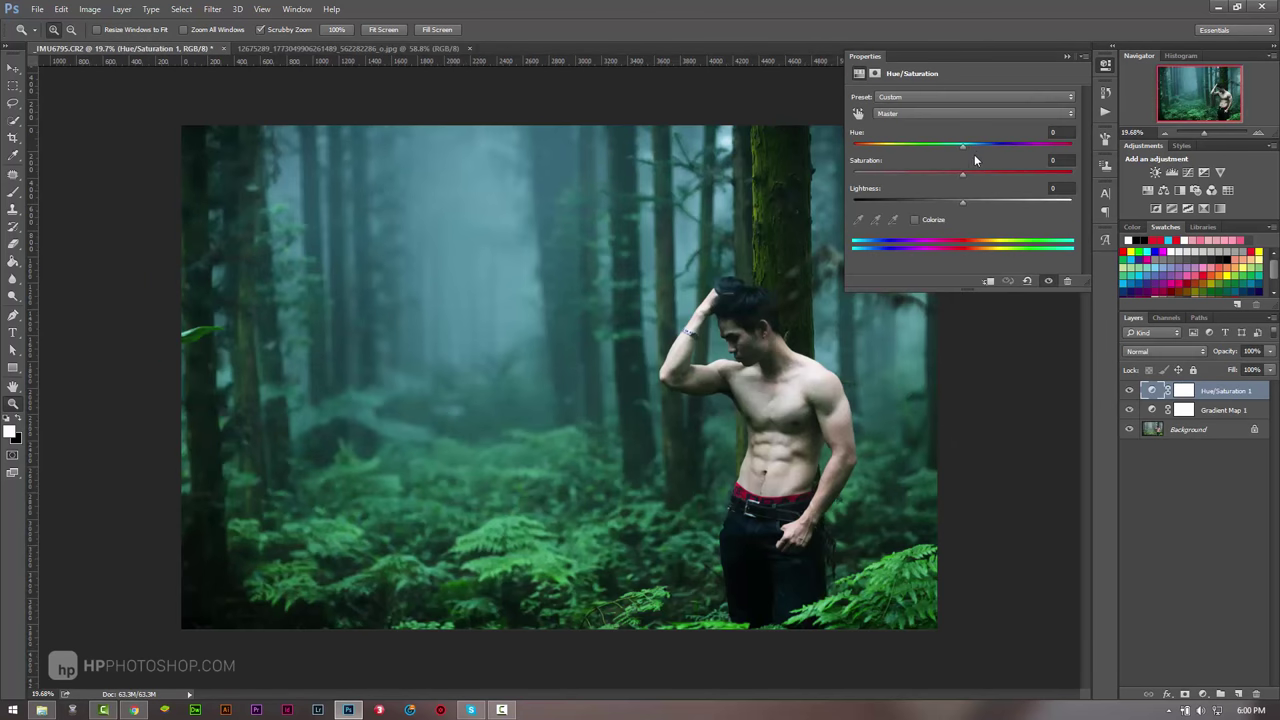
left_click(936, 114)
left_click(950, 164)
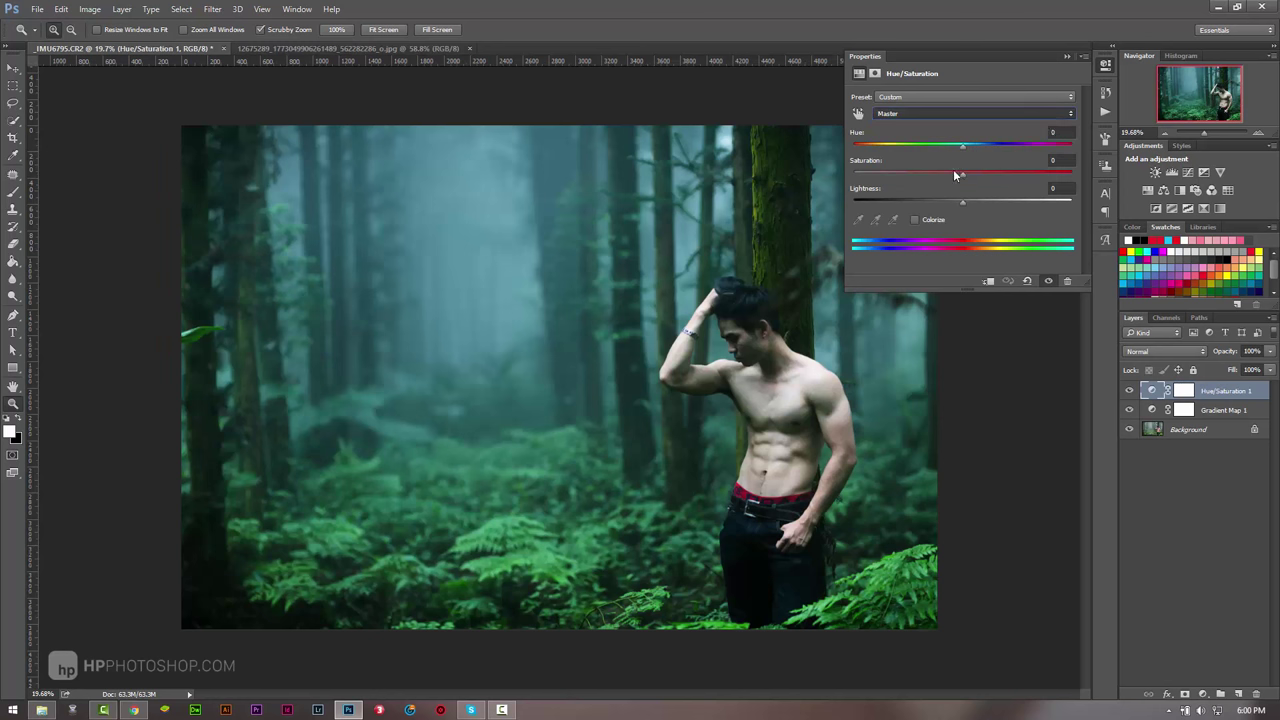
left_click_drag(965, 148, 969, 156)
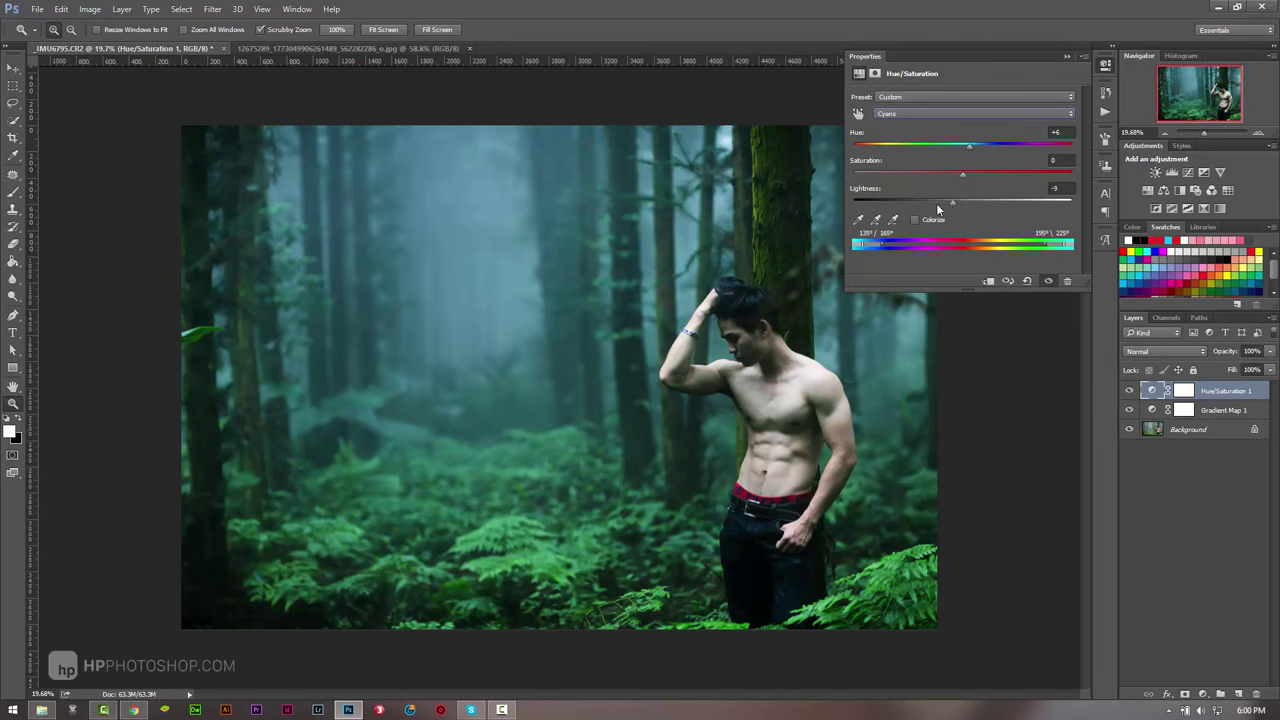
mouse_move(936, 203)
left_mouse_down()
mouse_move(977, 210)
mouse_move(967, 184)
mouse_move(996, 193)
mouse_move(990, 174)
mouse_move(945, 204)
left_mouse_up()
left_click(403, 48)
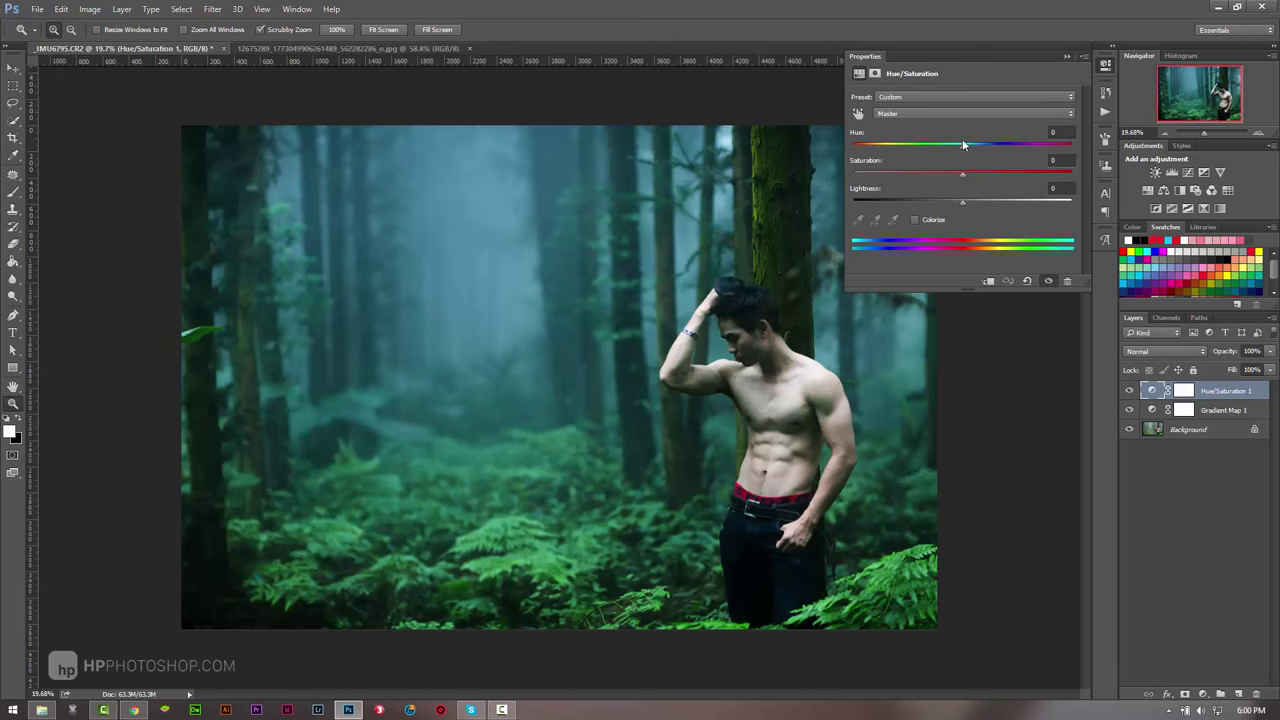
left_click(955, 113)
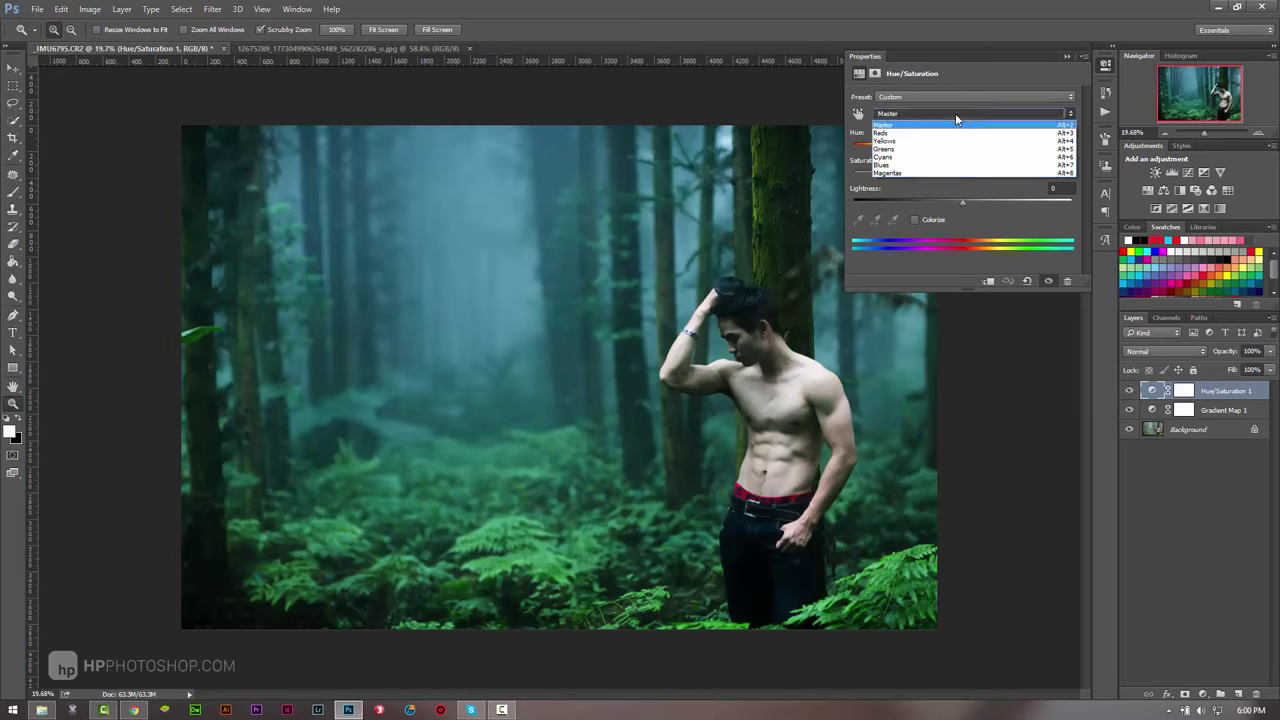
left_click(940, 163)
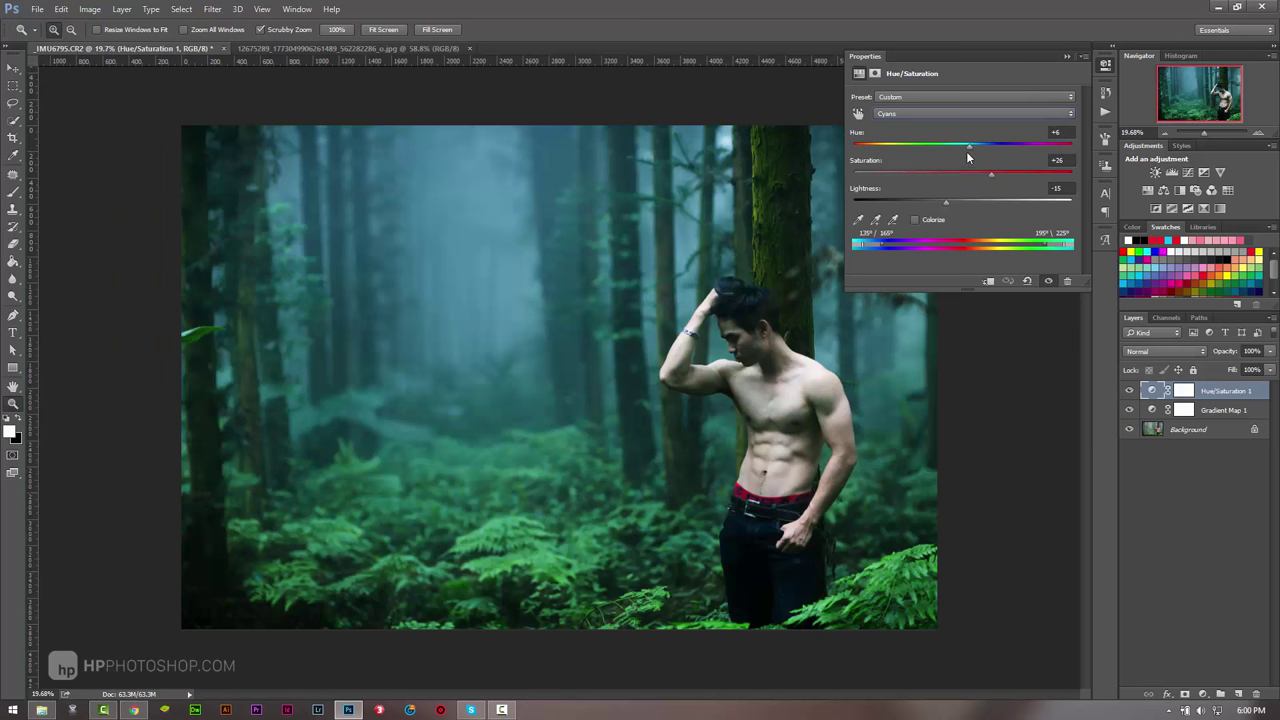
mouse_move(968, 147)
left_mouse_down()
mouse_move(957, 147)
mouse_move(962, 174)
left_mouse_up()
Step: Set the Cyans' Lightness to -7 and Saturation to +22
left_click(356, 49)
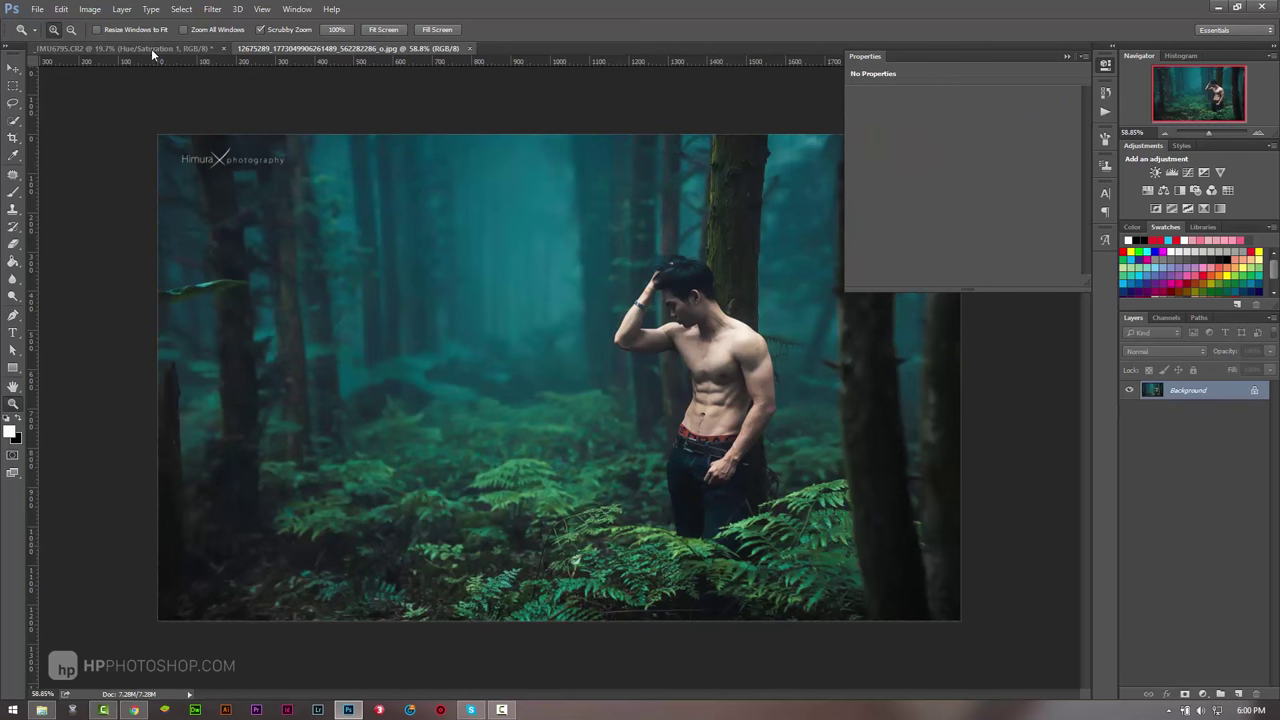
left_click(151, 48)
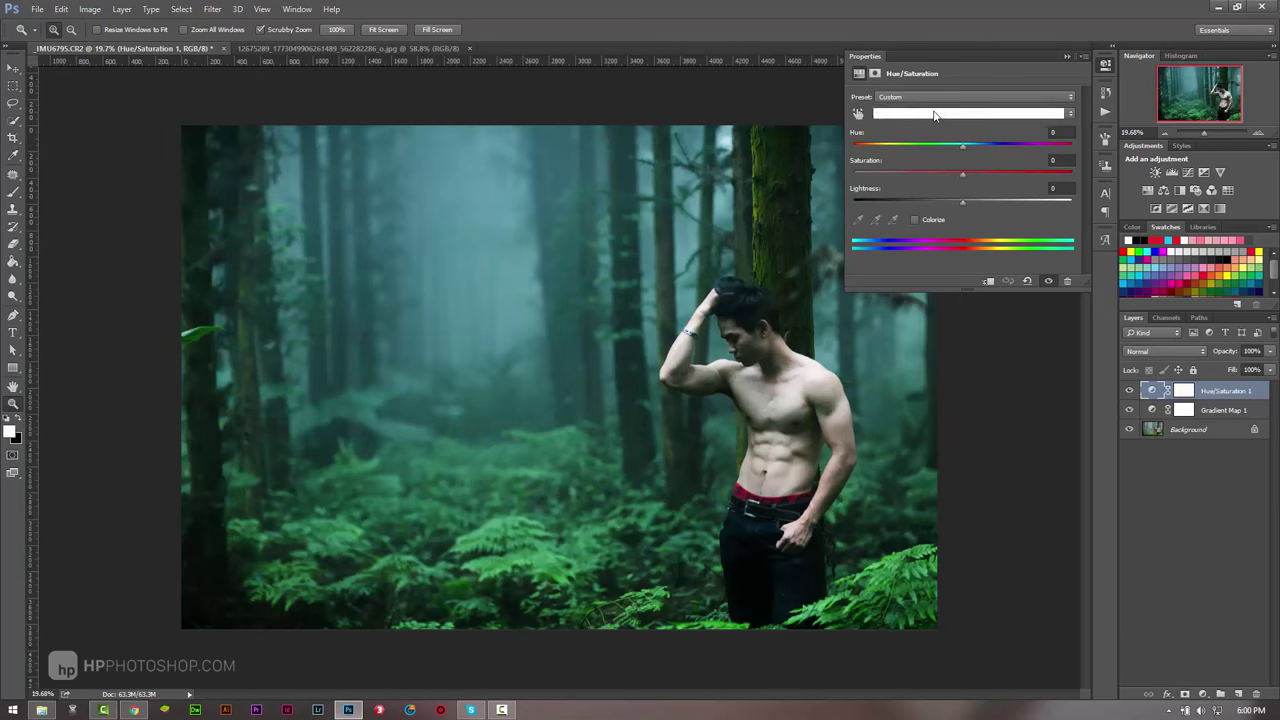
left_click(920, 113)
left_click(916, 157)
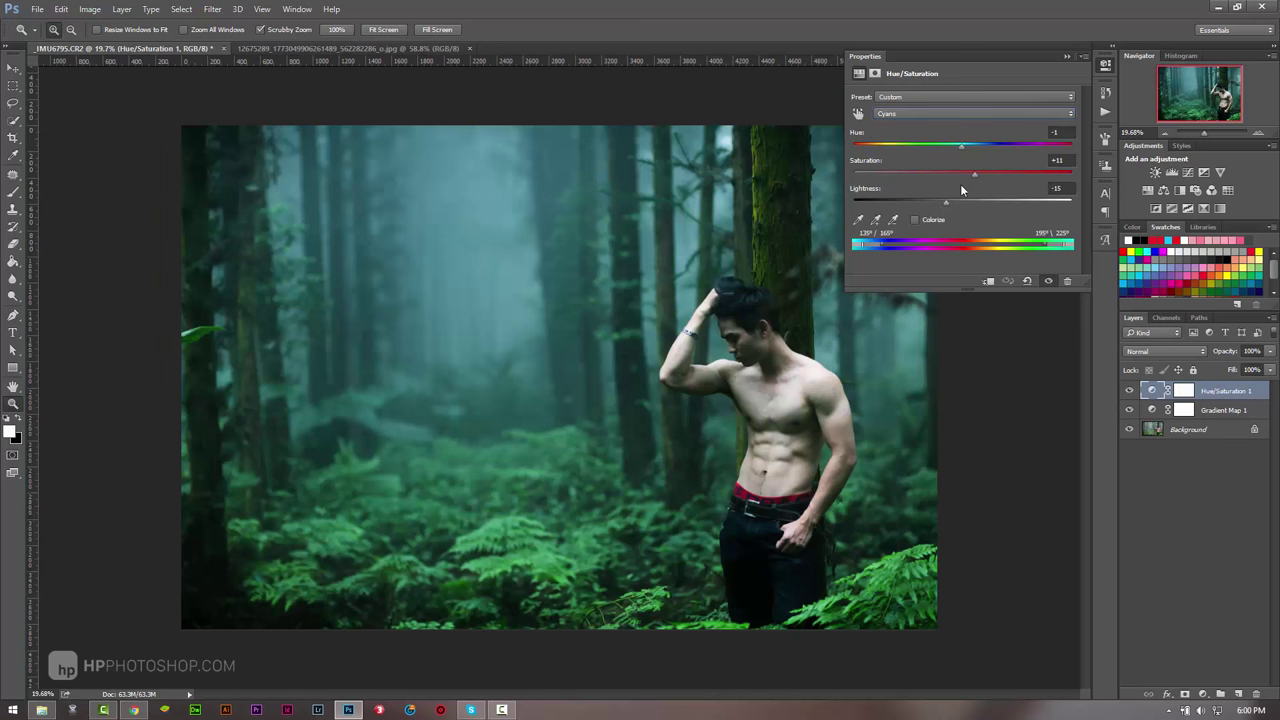
mouse_move(937, 201)
left_mouse_down()
mouse_move(922, 198)
mouse_move(965, 212)
left_mouse_up()
mouse_move(985, 173)
left_mouse_down()
mouse_move(954, 174)
mouse_move(998, 173)
mouse_move(1024, 190)
left_mouse_up()
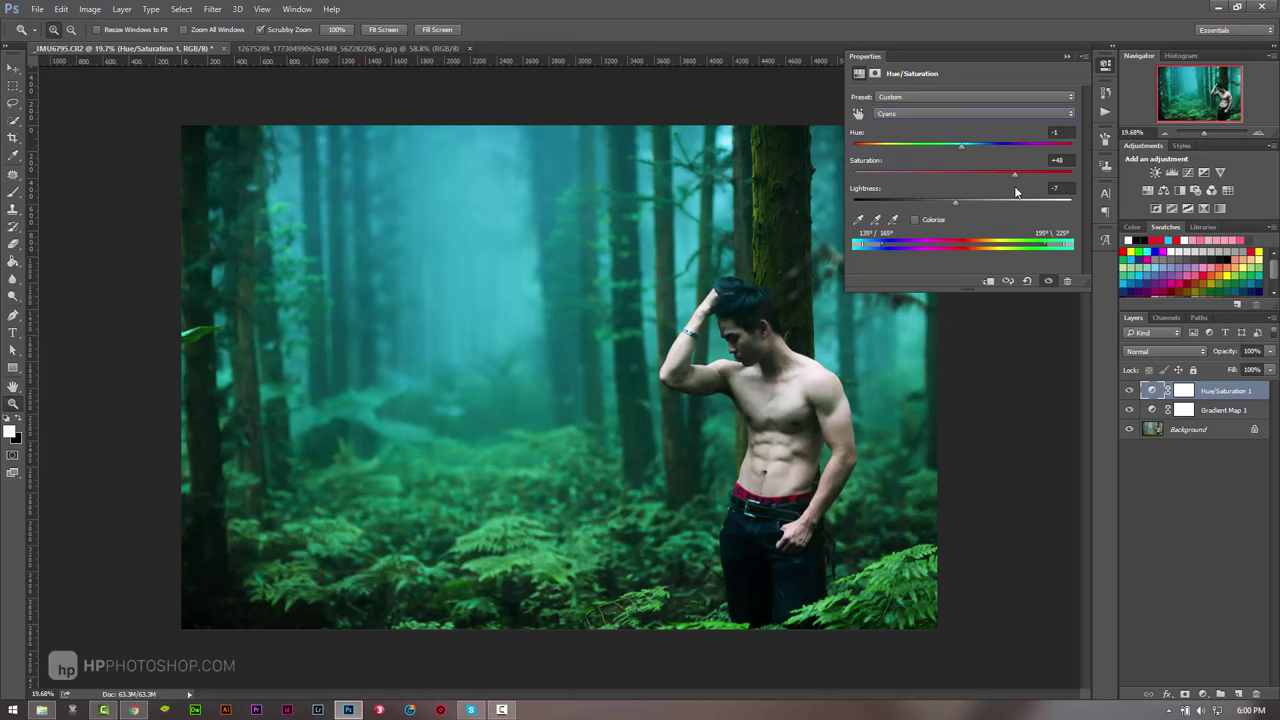
left_click(1066, 57)
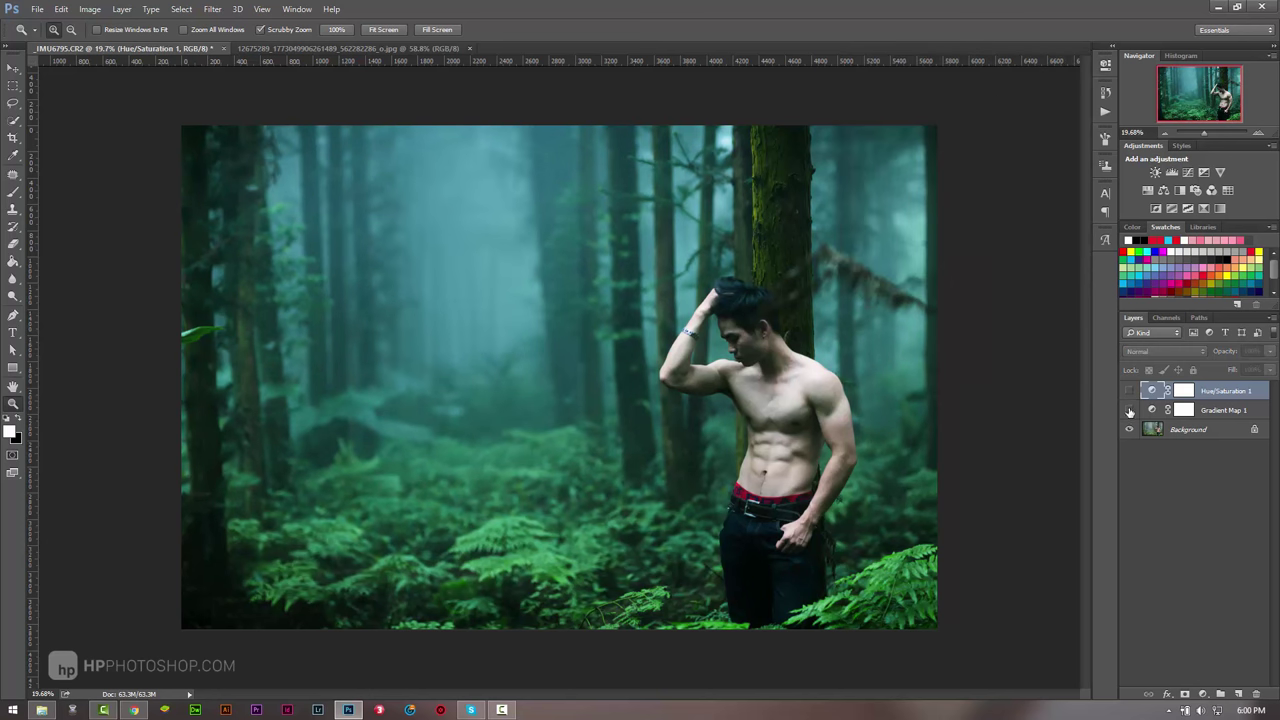
Step: Hide the Gradient Map and compare portrait and reference, zooming into both images' ferns
left_click(1130, 410)
left_click(350, 48)
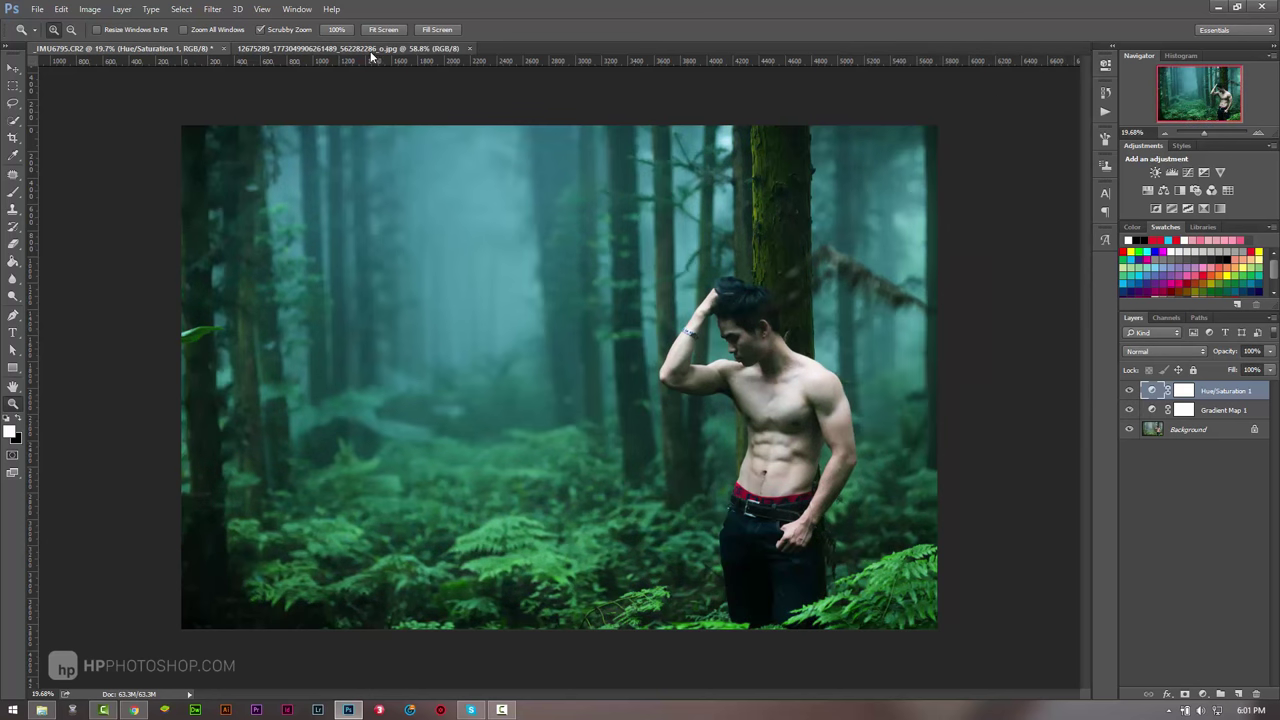
left_click(117, 48)
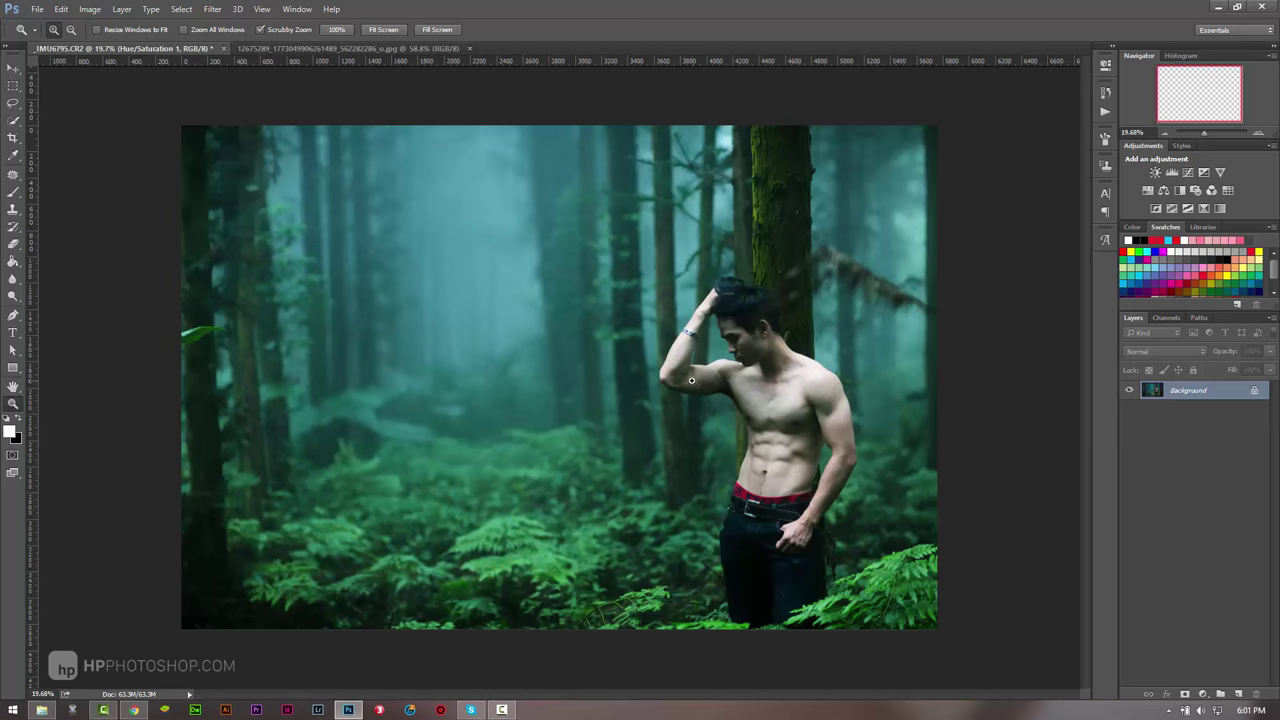
left_click(307, 49)
left_click(161, 48)
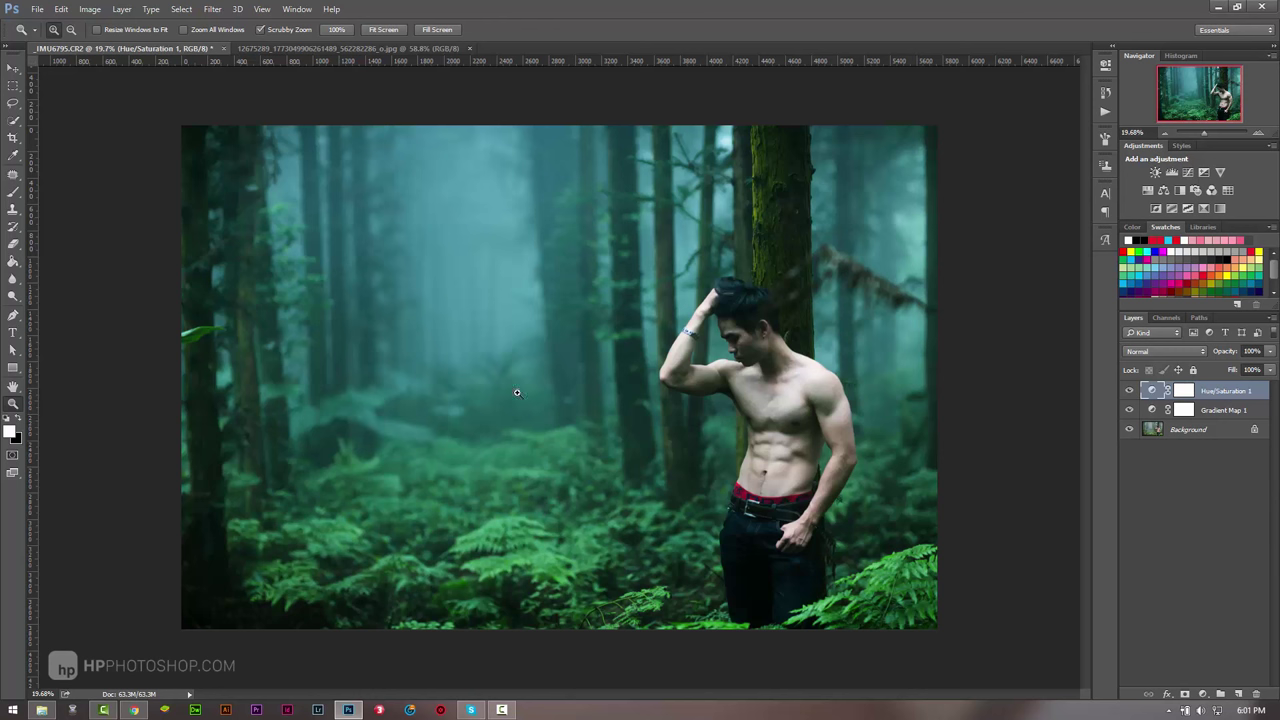
left_click(307, 48)
left_click_drag(600, 576, 680, 576)
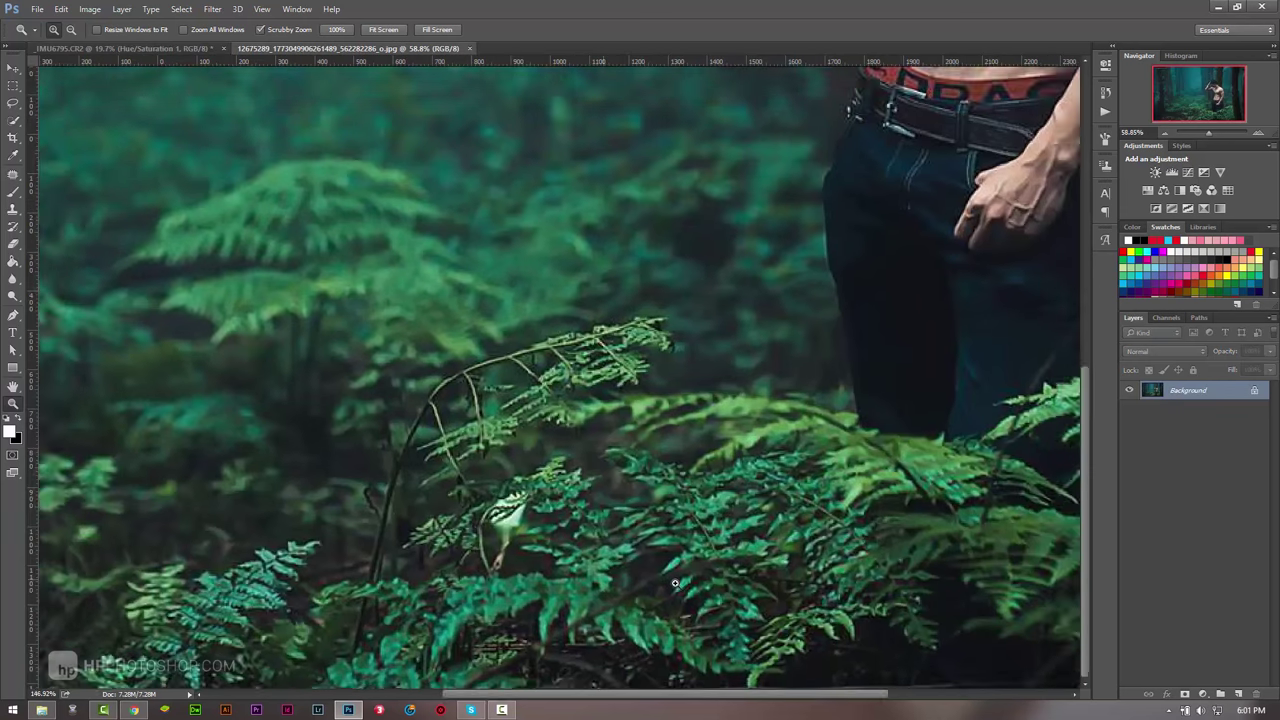
left_click(190, 48)
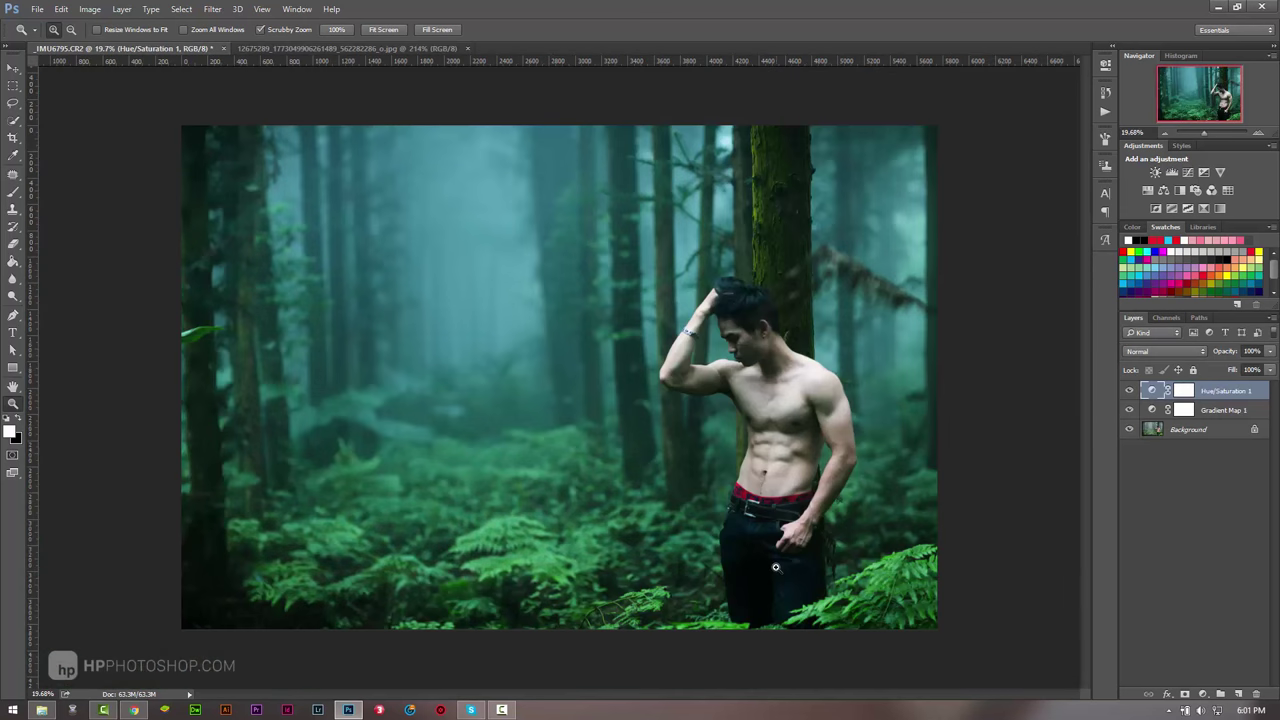
left_click_drag(570, 581, 786, 638)
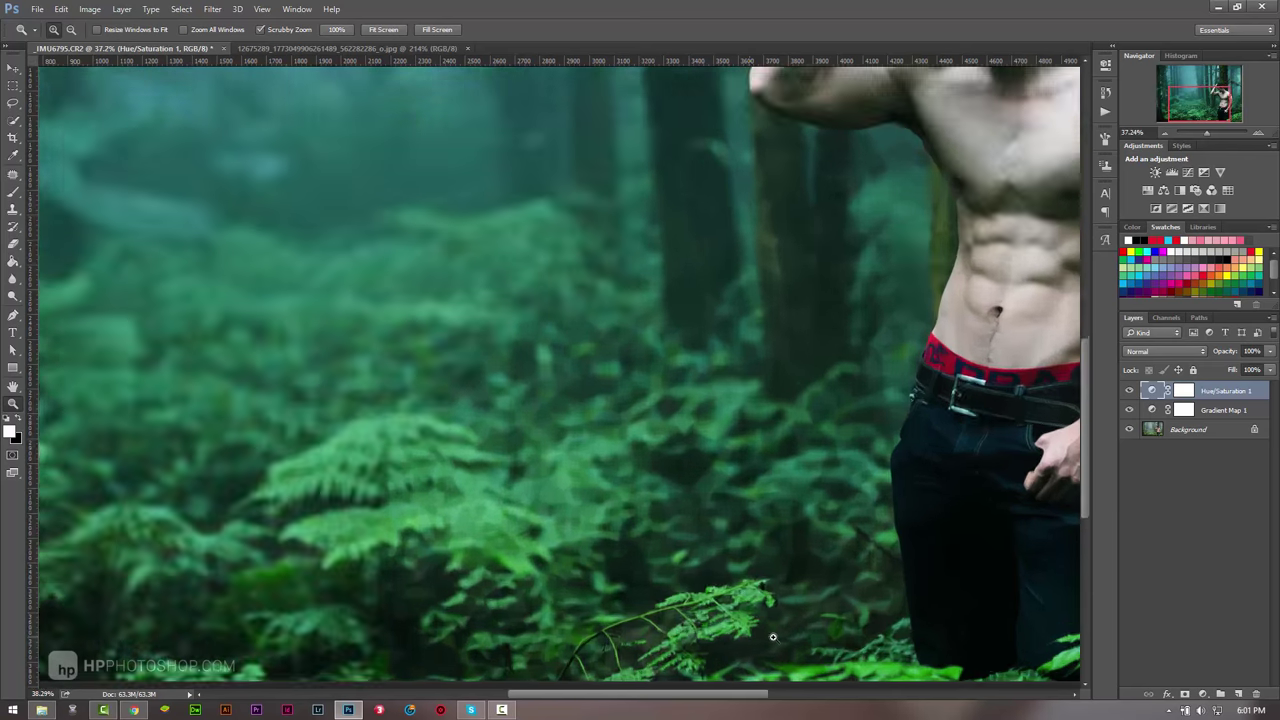
key("ctrl+0")
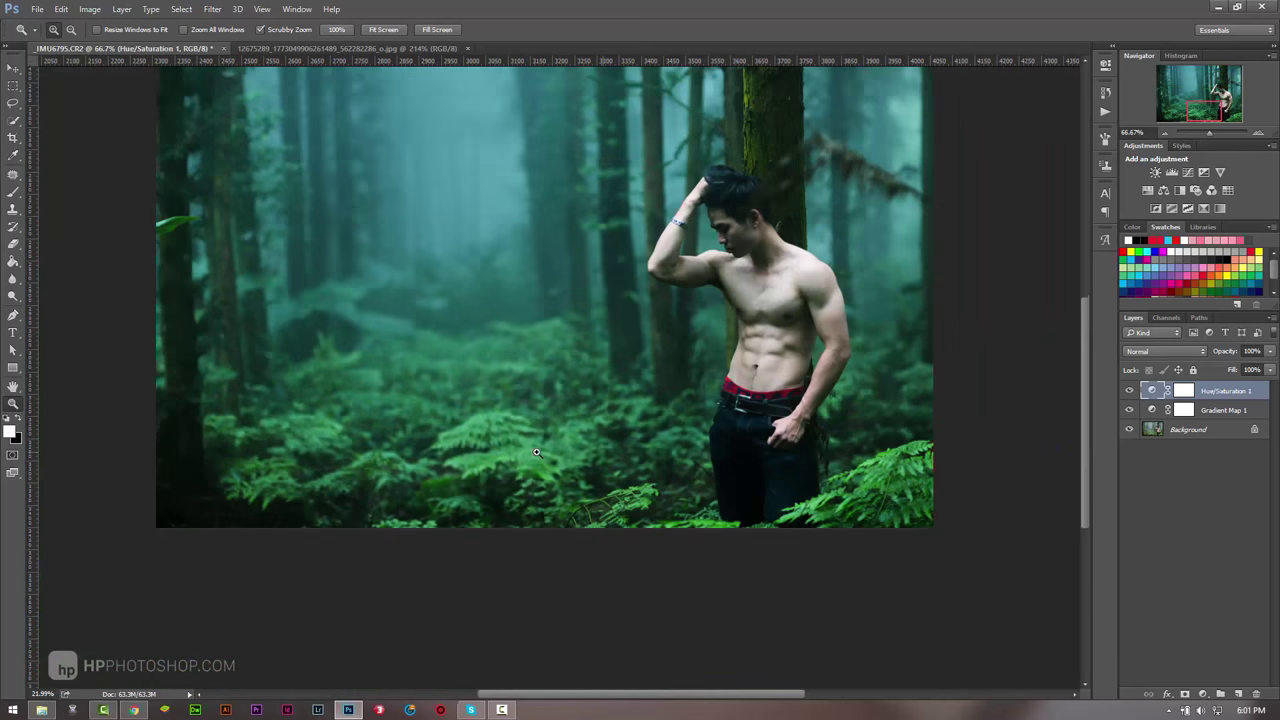
left_click(1203, 694)
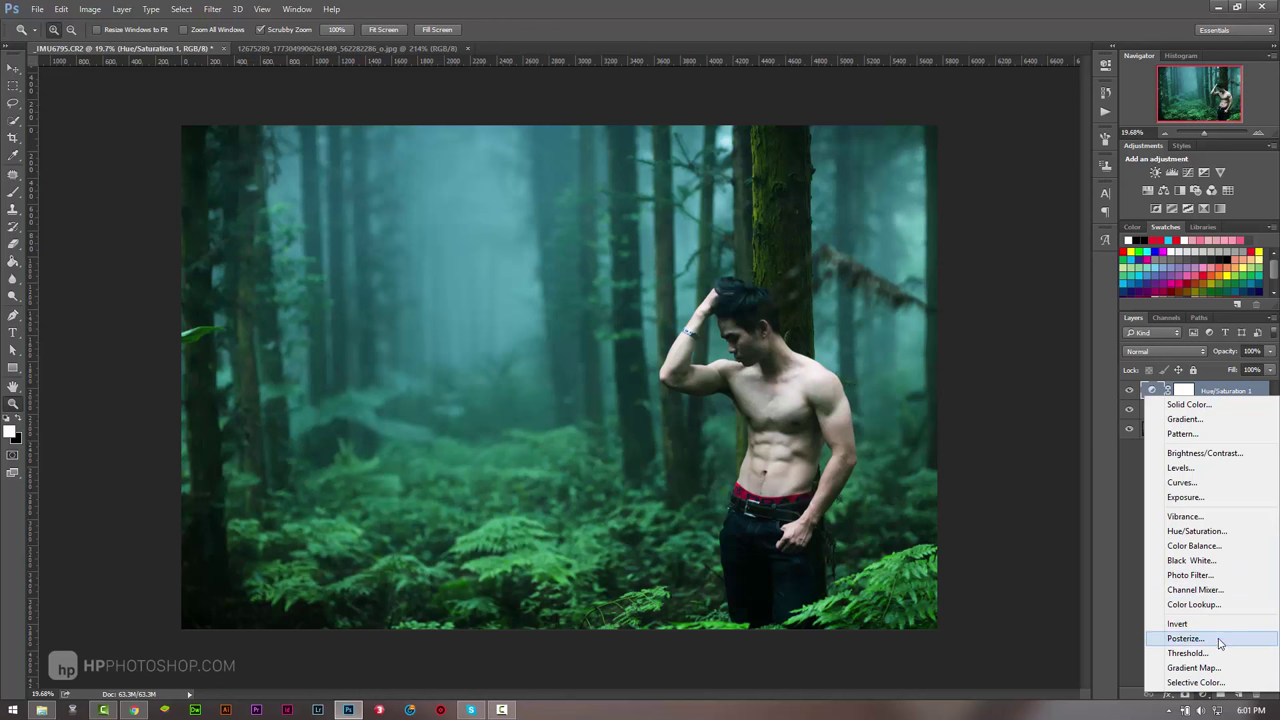
Step: Add a Selective Color layer shifting Greens to Cyan +30, Magenta +7, Yellow -13, Black +8
left_click(1195, 682)
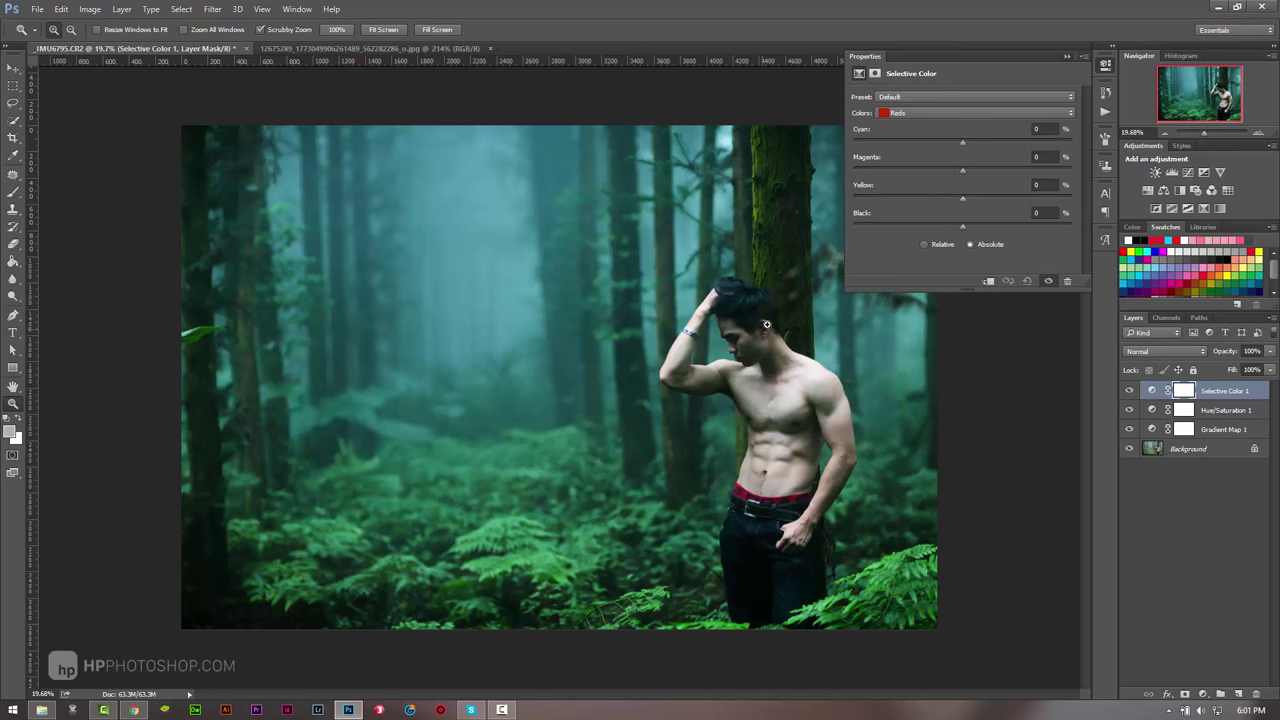
left_click(925, 112)
left_click(922, 145)
left_click(996, 142)
left_click_drag(980, 203, 925, 204)
left_click_drag(961, 224, 975, 228)
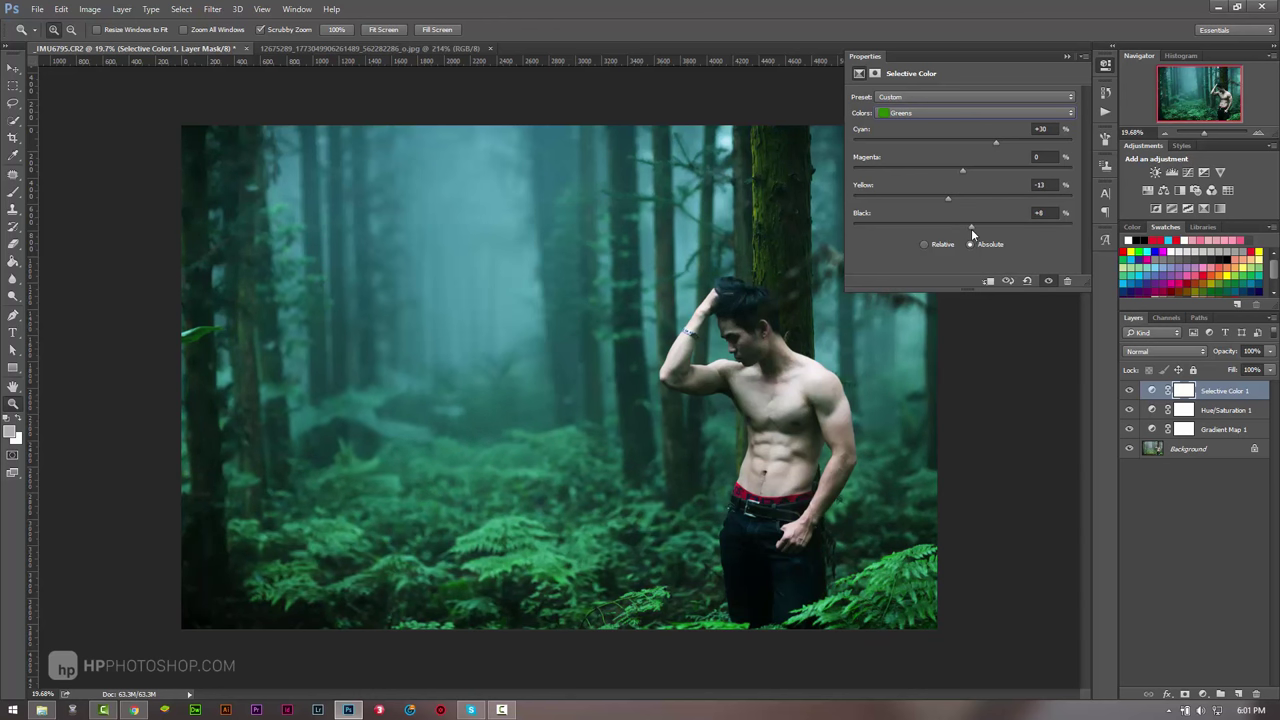
mouse_move(961, 172)
left_mouse_down()
mouse_move(926, 170)
mouse_move(997, 172)
mouse_move(958, 183)
left_mouse_up()
left_click(1067, 57)
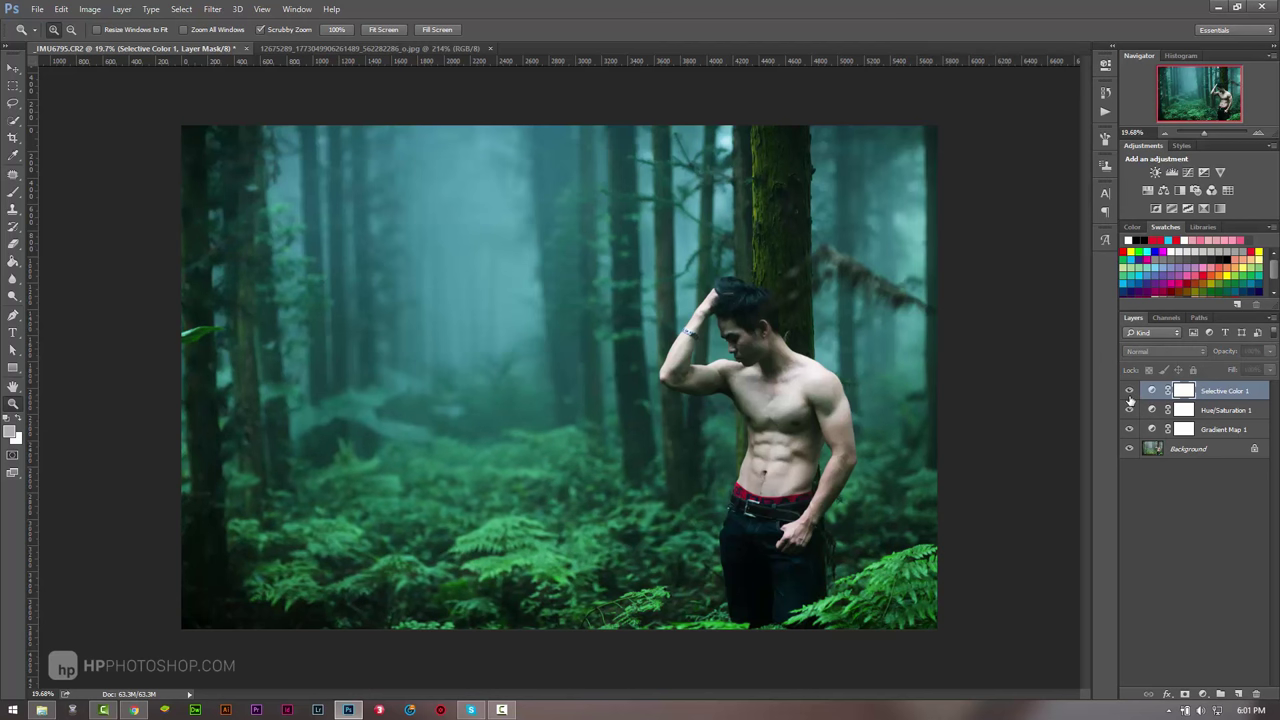
Step: Compare the portrait against the zoomed-out teal reference photo
left_click(370, 48)
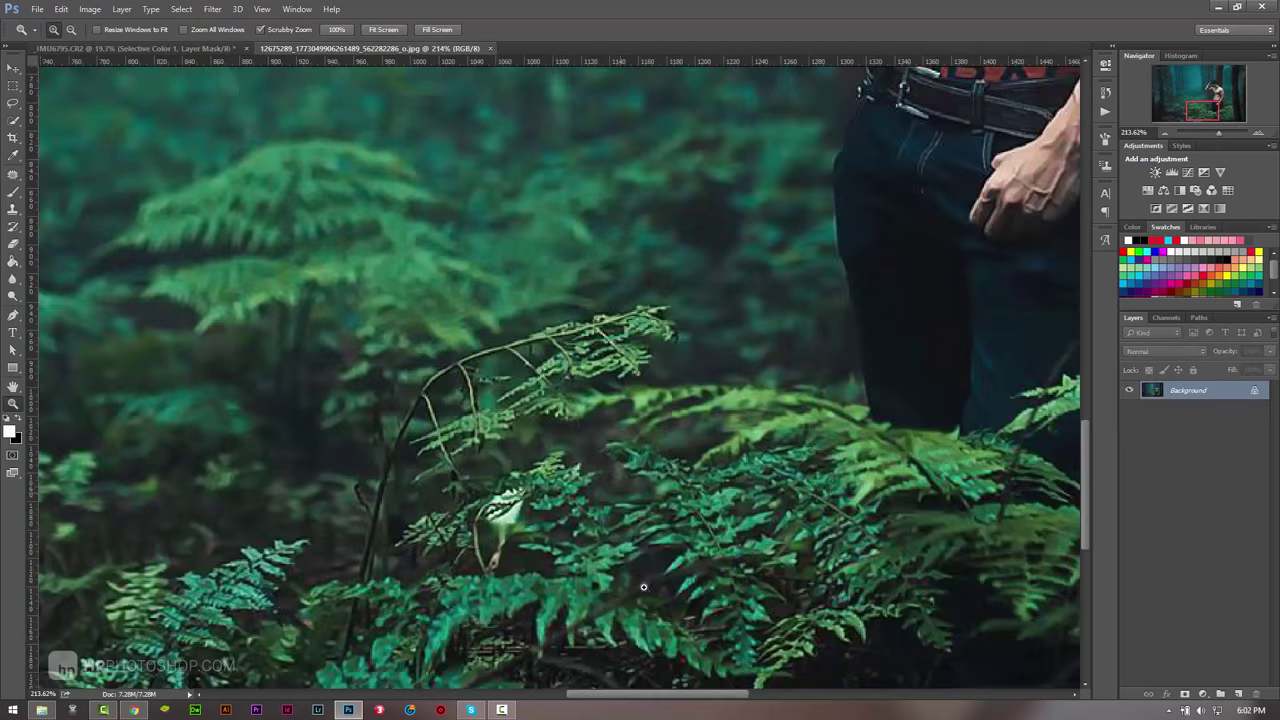
mouse_move(513, 401)
left_mouse_down()
mouse_move(424, 409)
mouse_move(499, 383)
left_mouse_up()
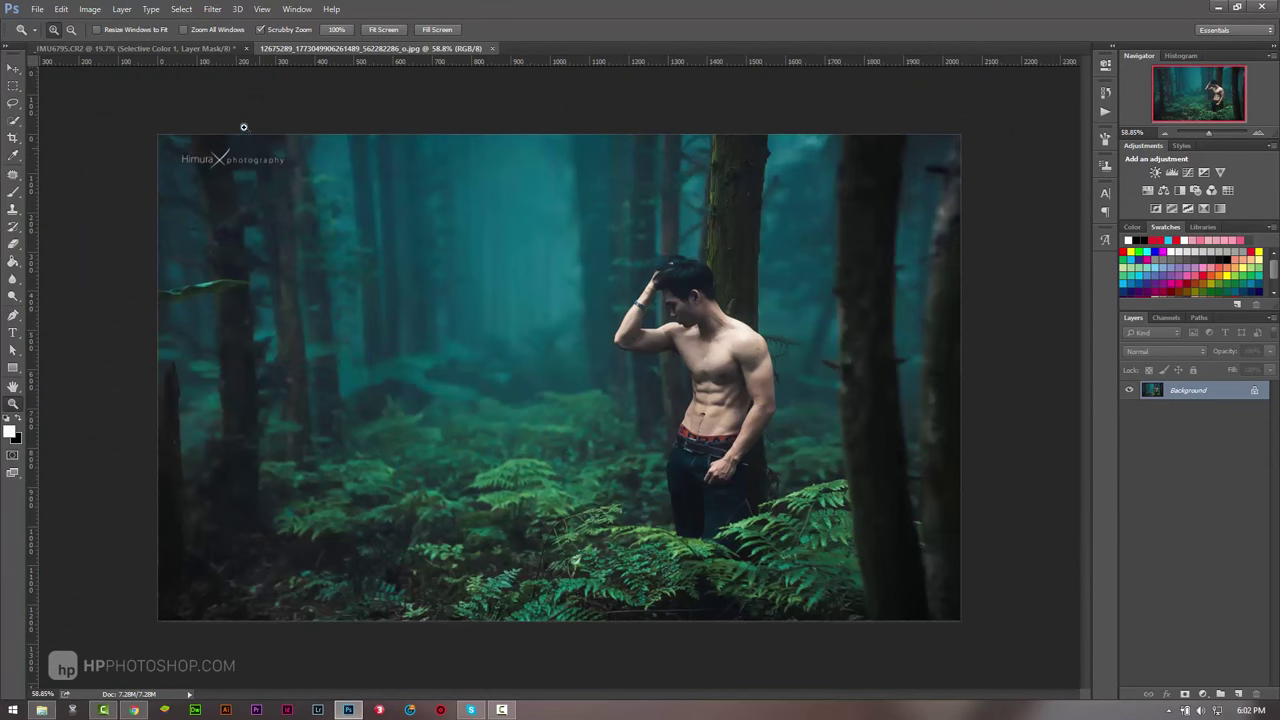
left_click(165, 47)
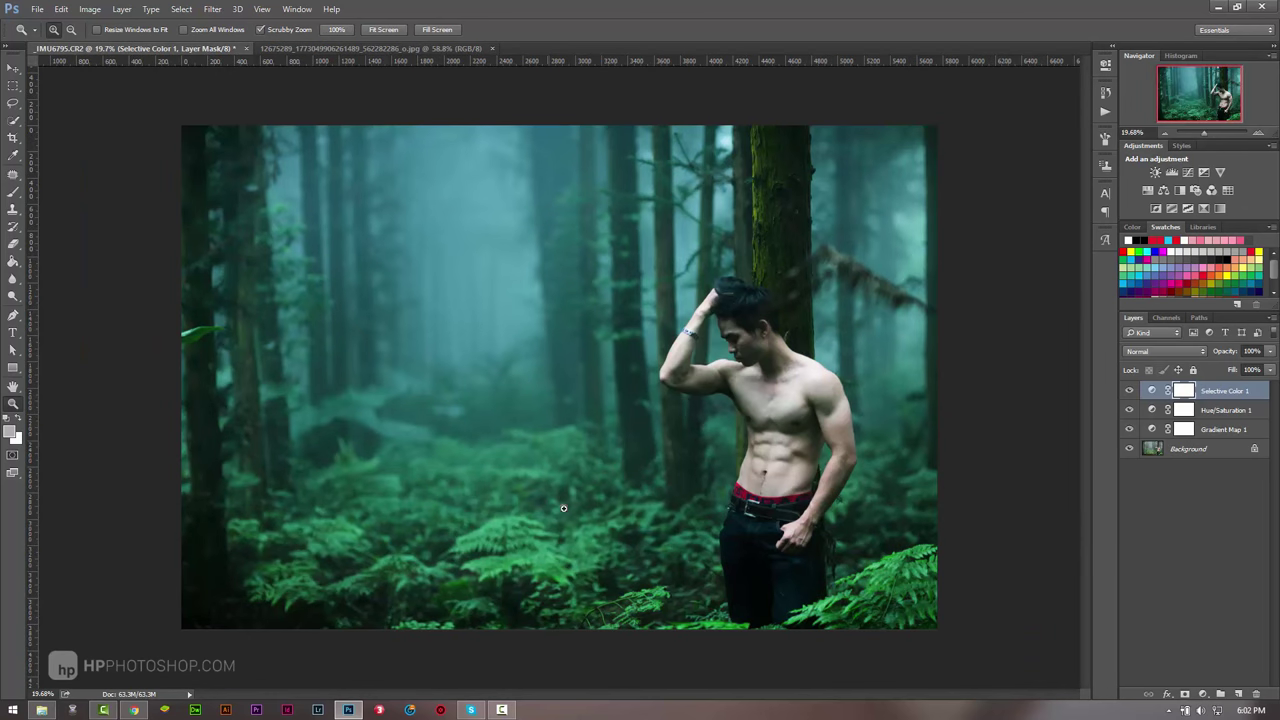
left_click_drag(563, 508, 553, 506)
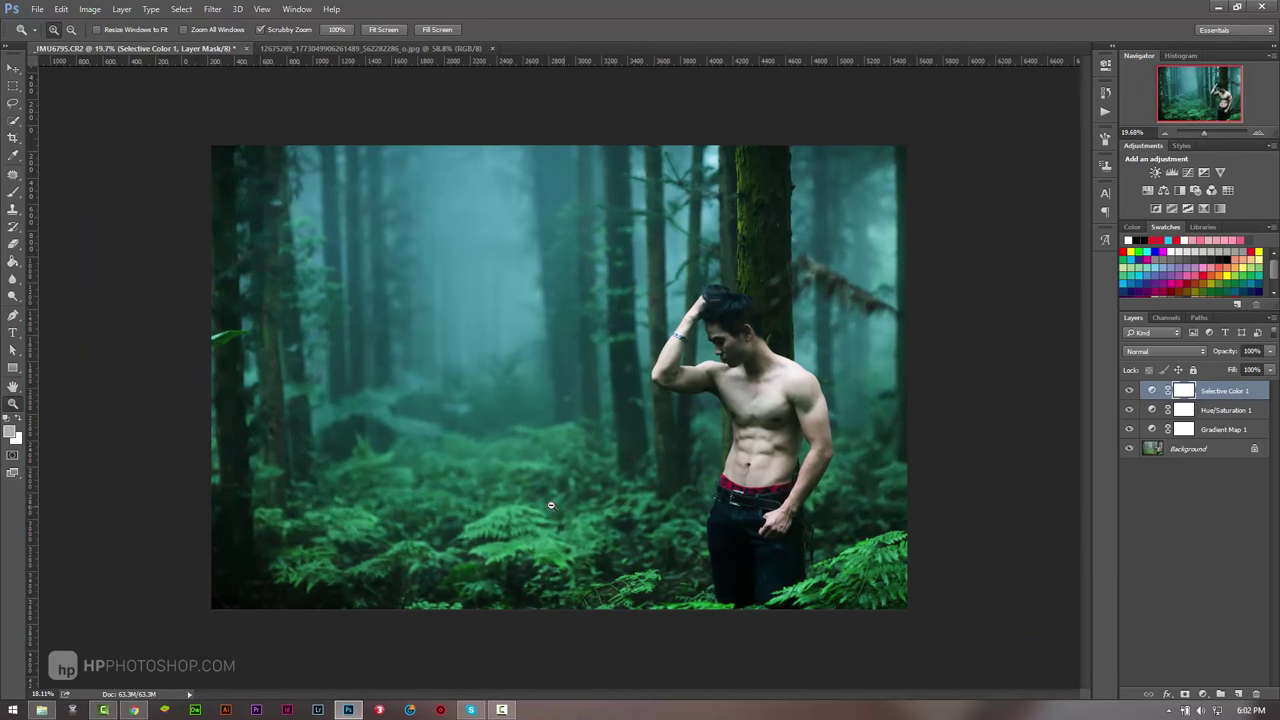
left_click(1129, 428)
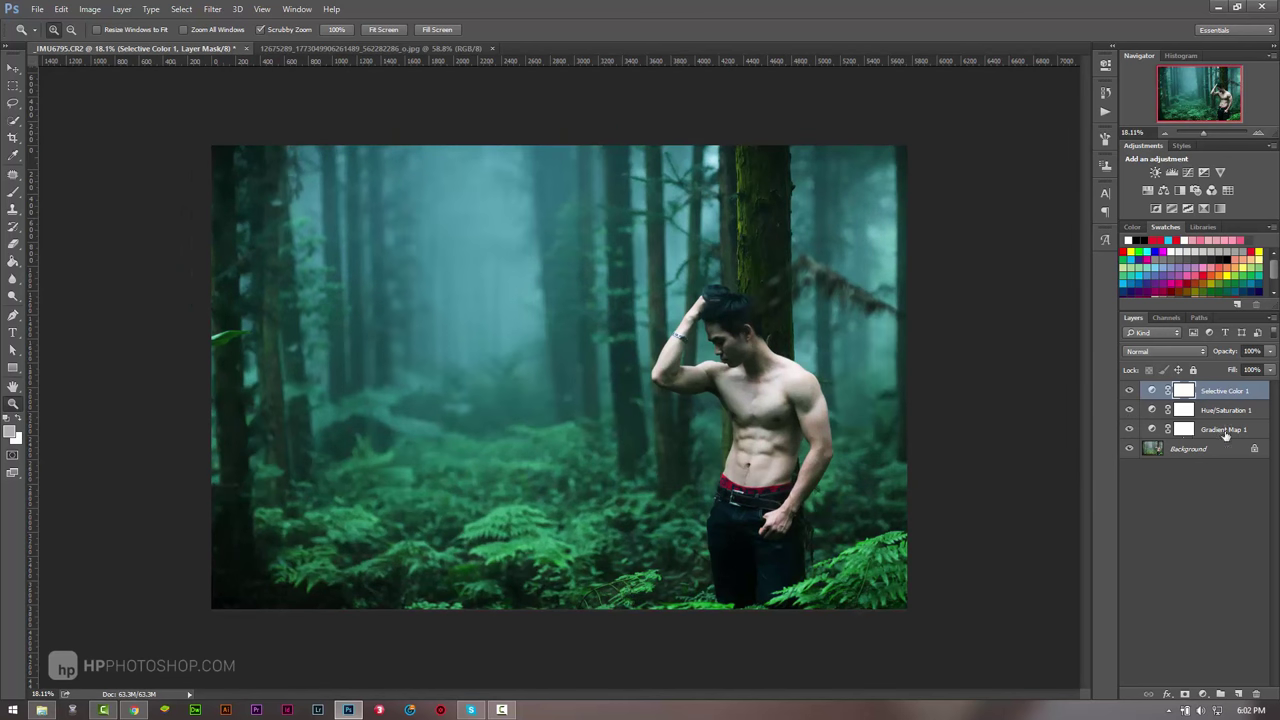
left_click(1220, 429)
left_click(1186, 352)
left_click(1176, 603)
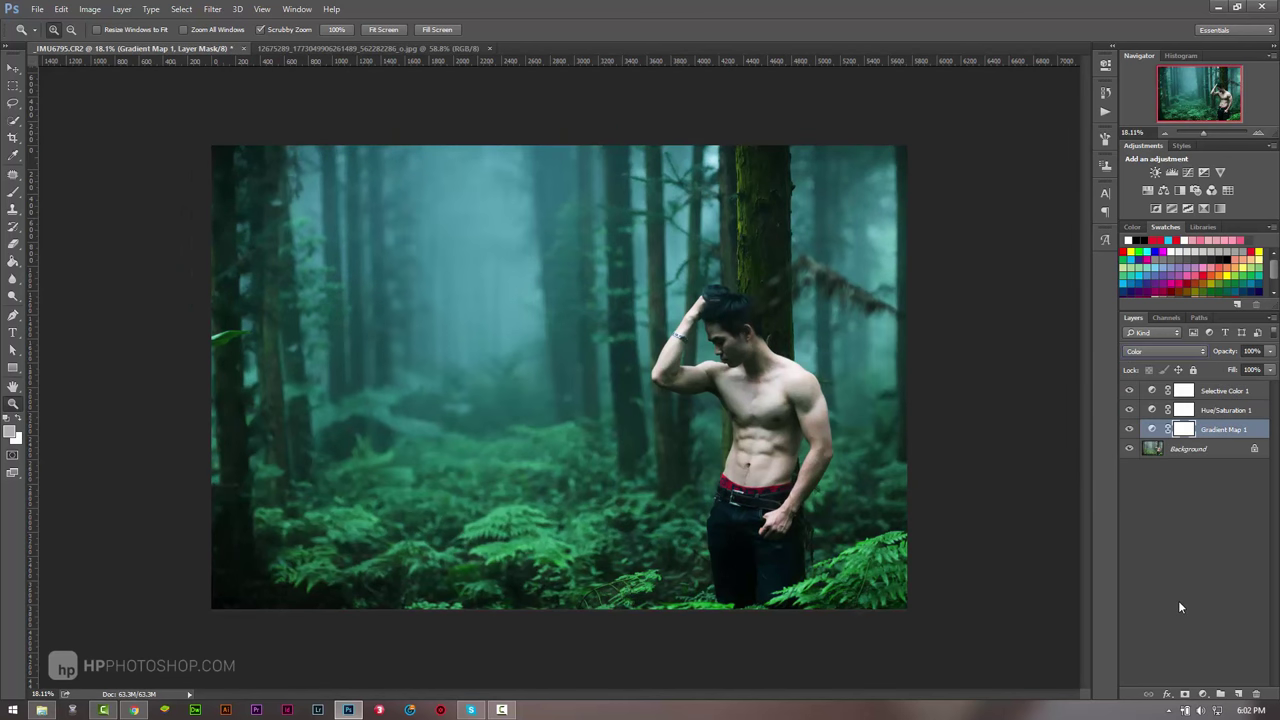
left_click(1171, 352)
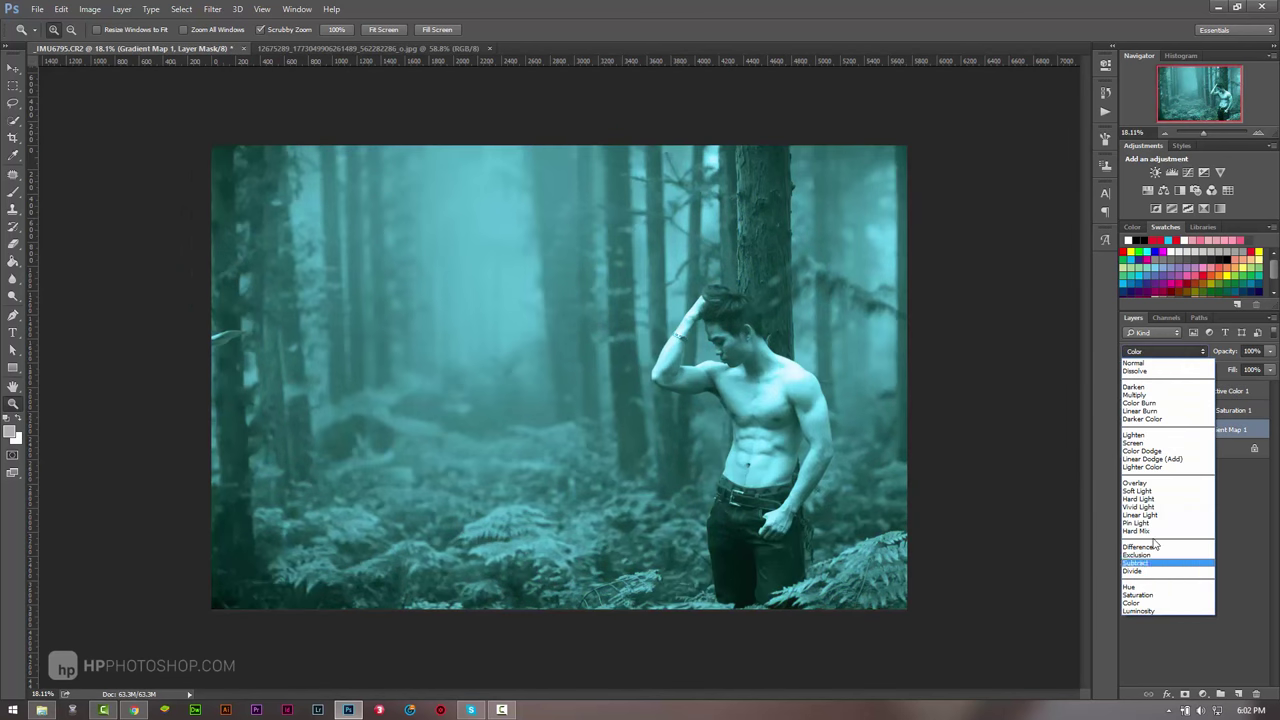
left_click(1151, 499)
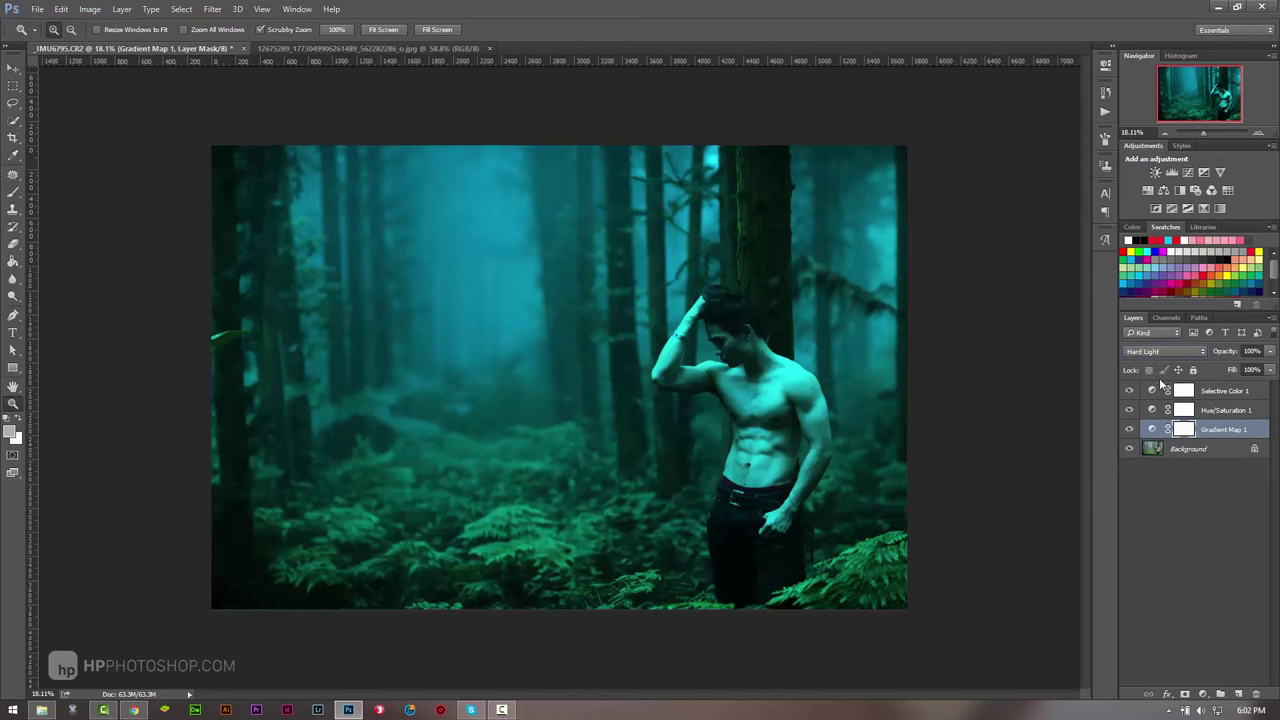
left_click(1168, 352)
left_click(1138, 483)
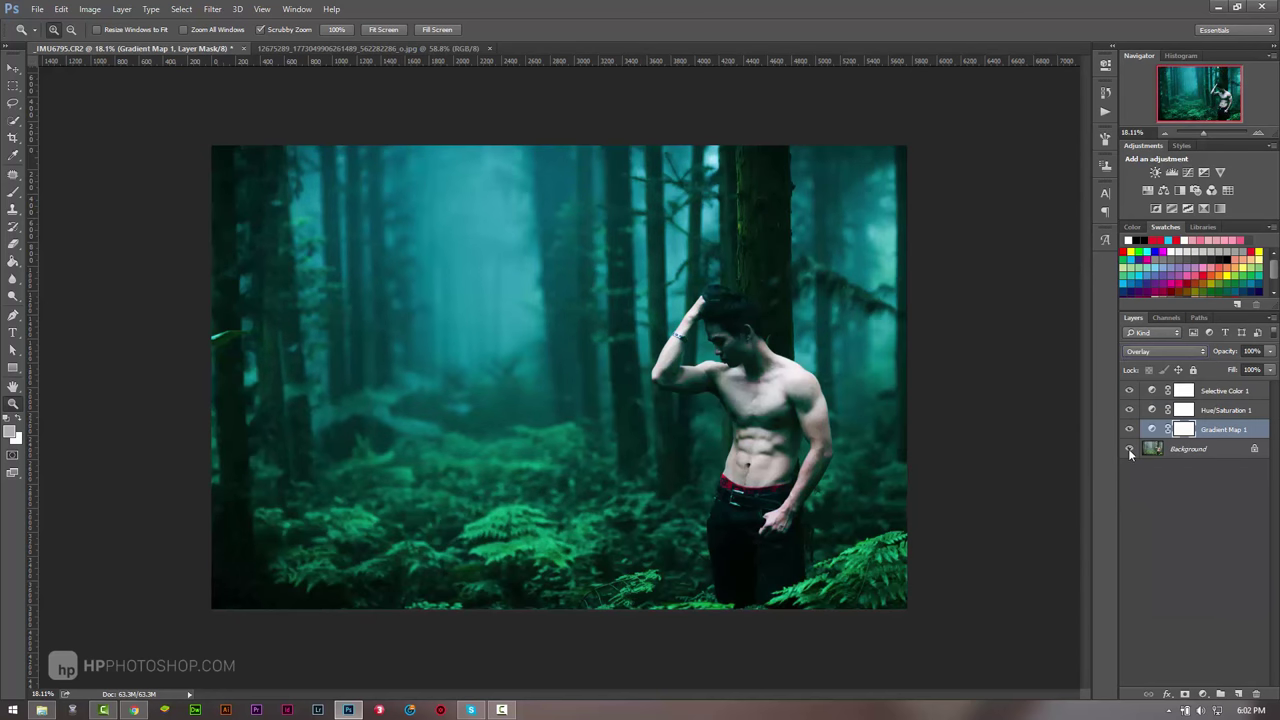
mouse_move(1220, 350)
left_mouse_down()
mouse_move(1189, 352)
mouse_move(1240, 353)
left_mouse_up()
left_click(1168, 352)
left_click(1148, 484)
key("Down")
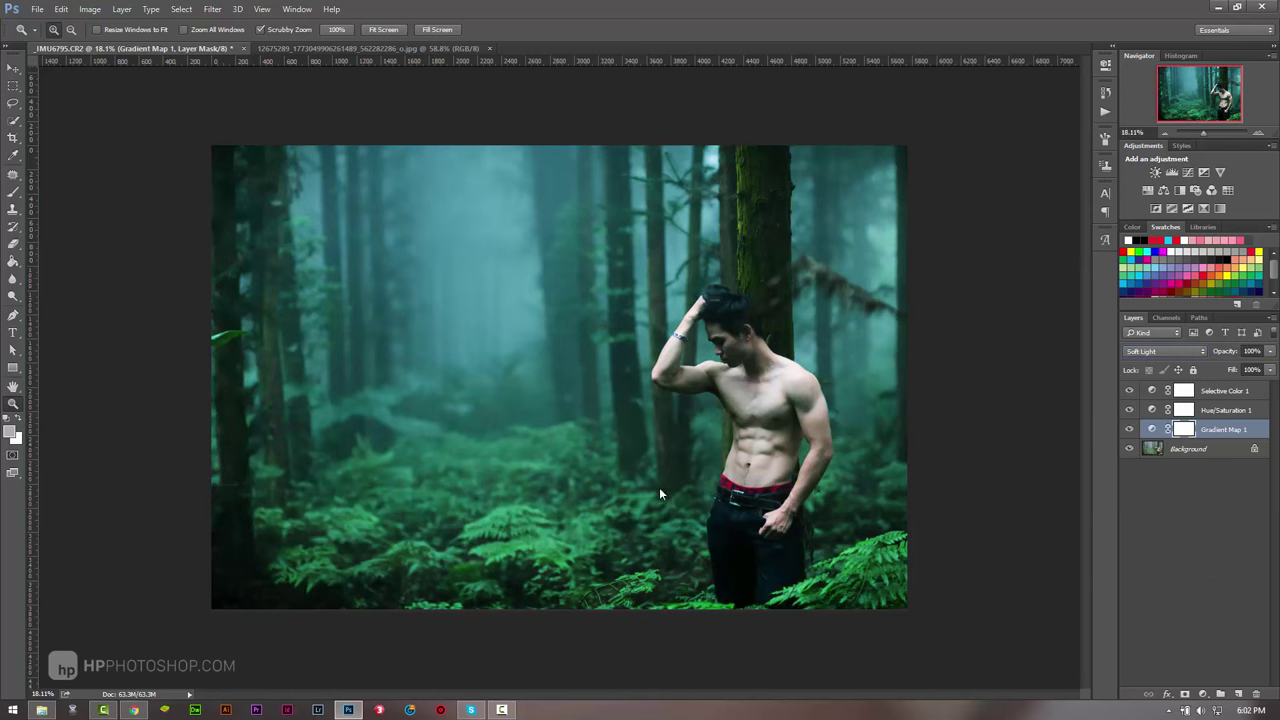
left_click_drag(659, 487, 566, 374)
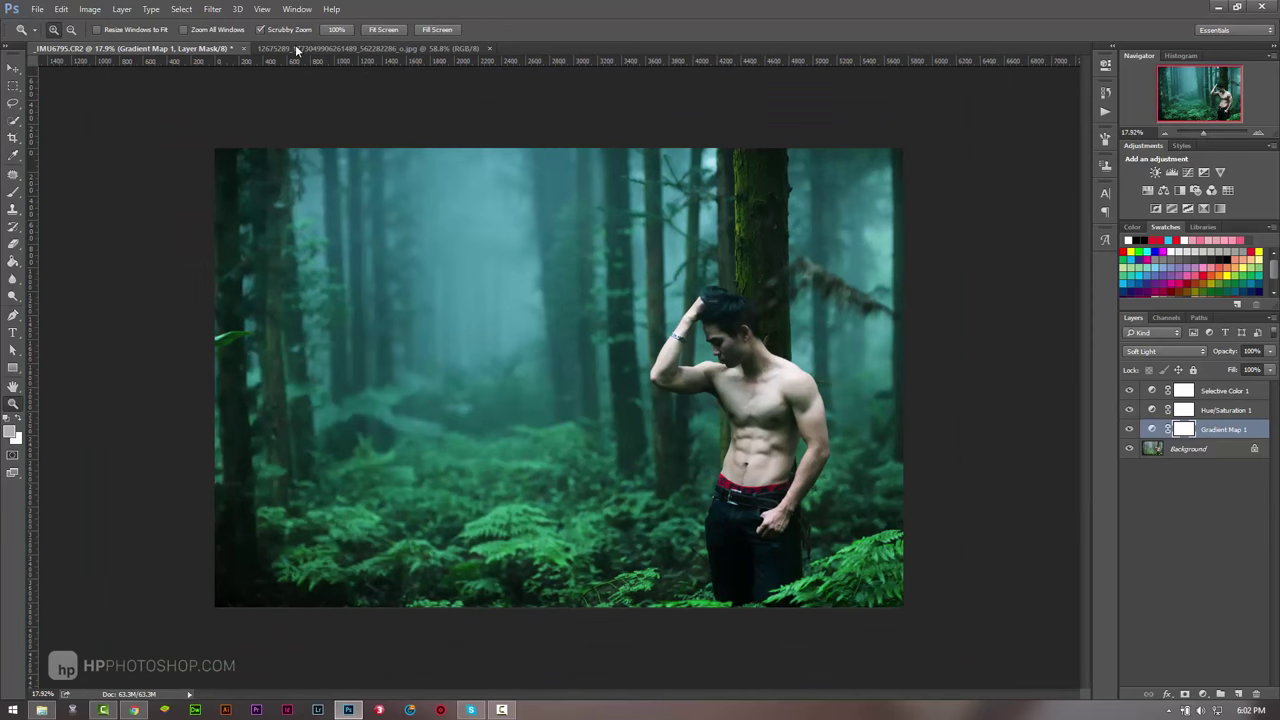
left_click(296, 48)
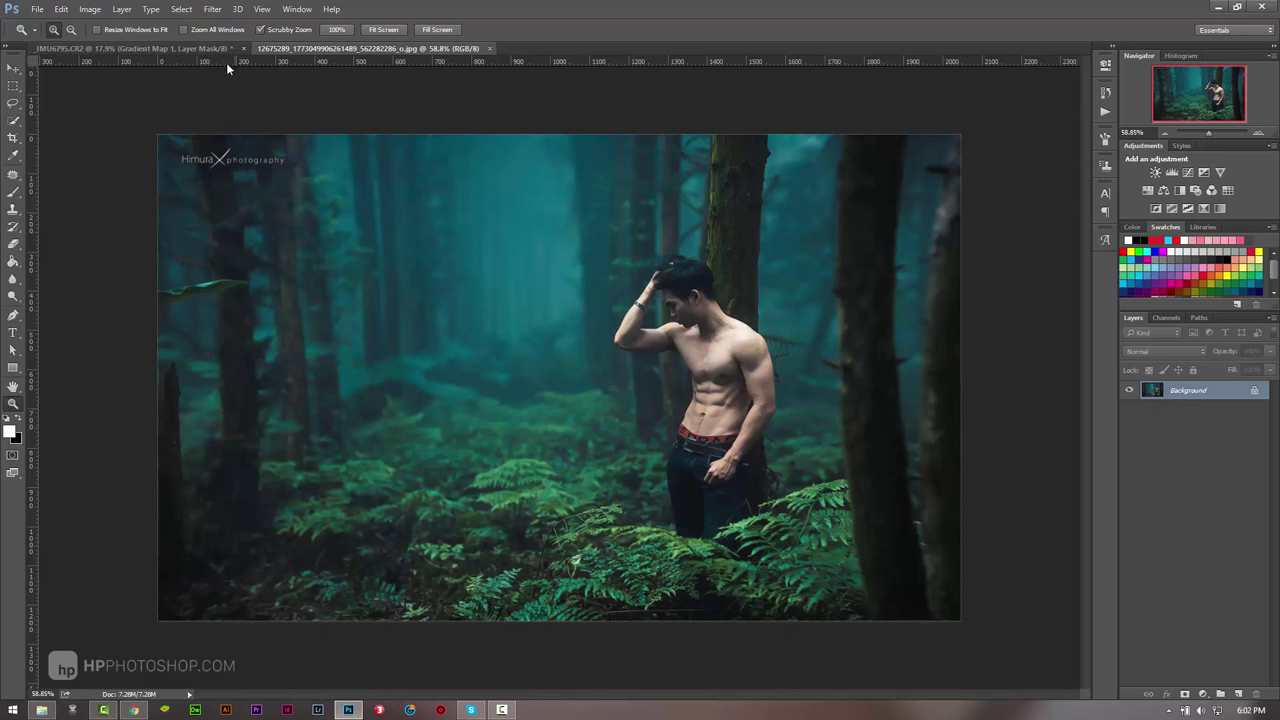
left_click(191, 49)
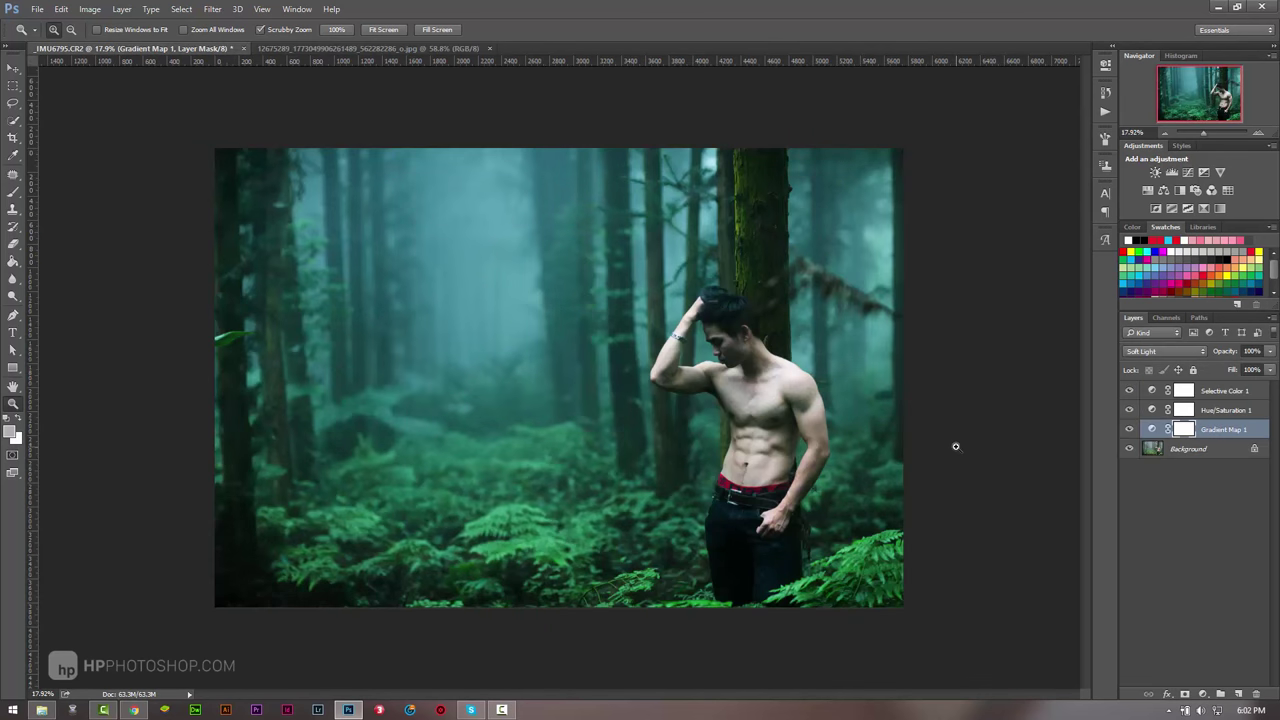
left_click(1129, 404)
left_click(1129, 404)
Step: Compare the Gradient Map on and off, zoom in on the man, and test a brush on its mask
left_click(1129, 429)
left_click_drag(769, 377, 756, 353)
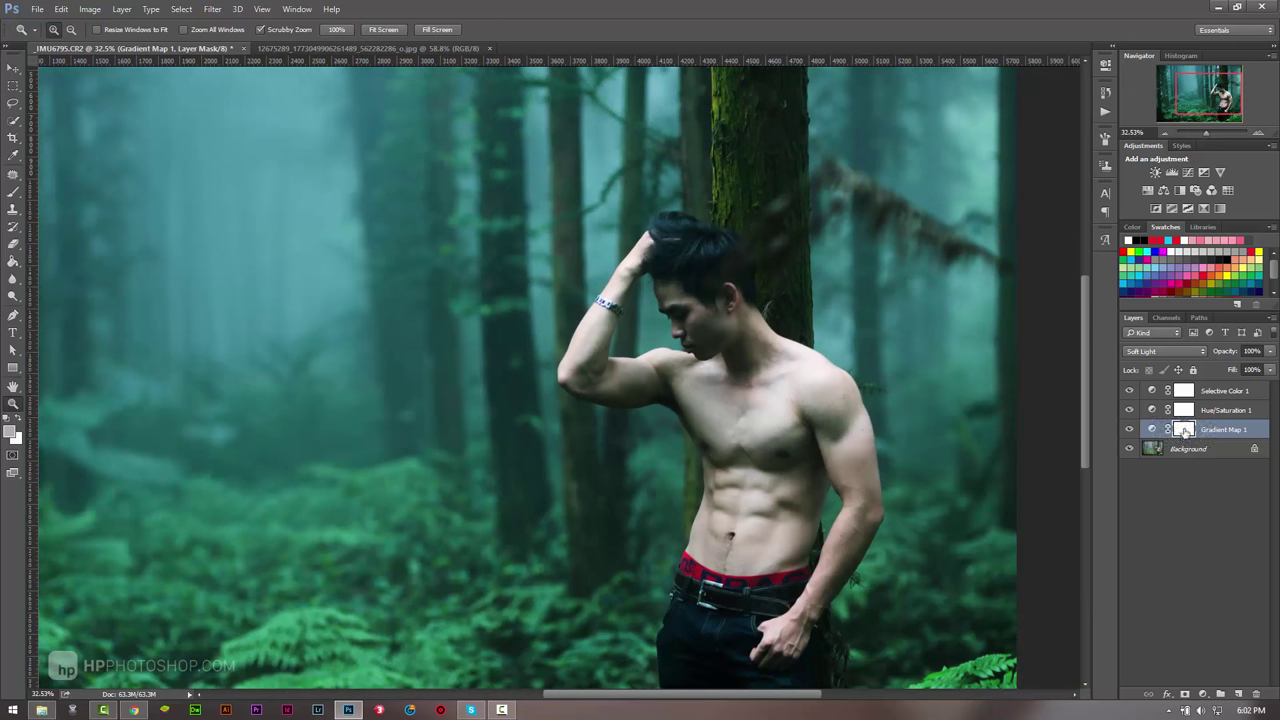
left_click(13, 191)
left_click(10, 432)
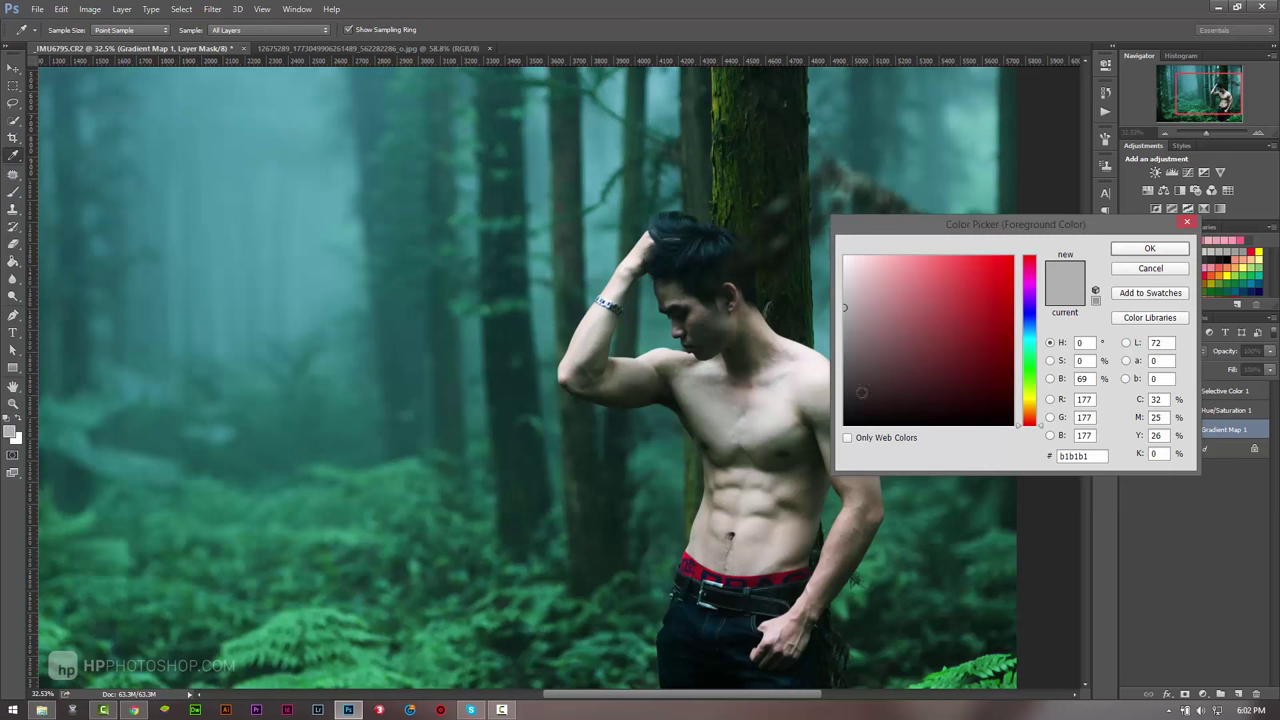
left_click(891, 414)
left_click(1151, 249)
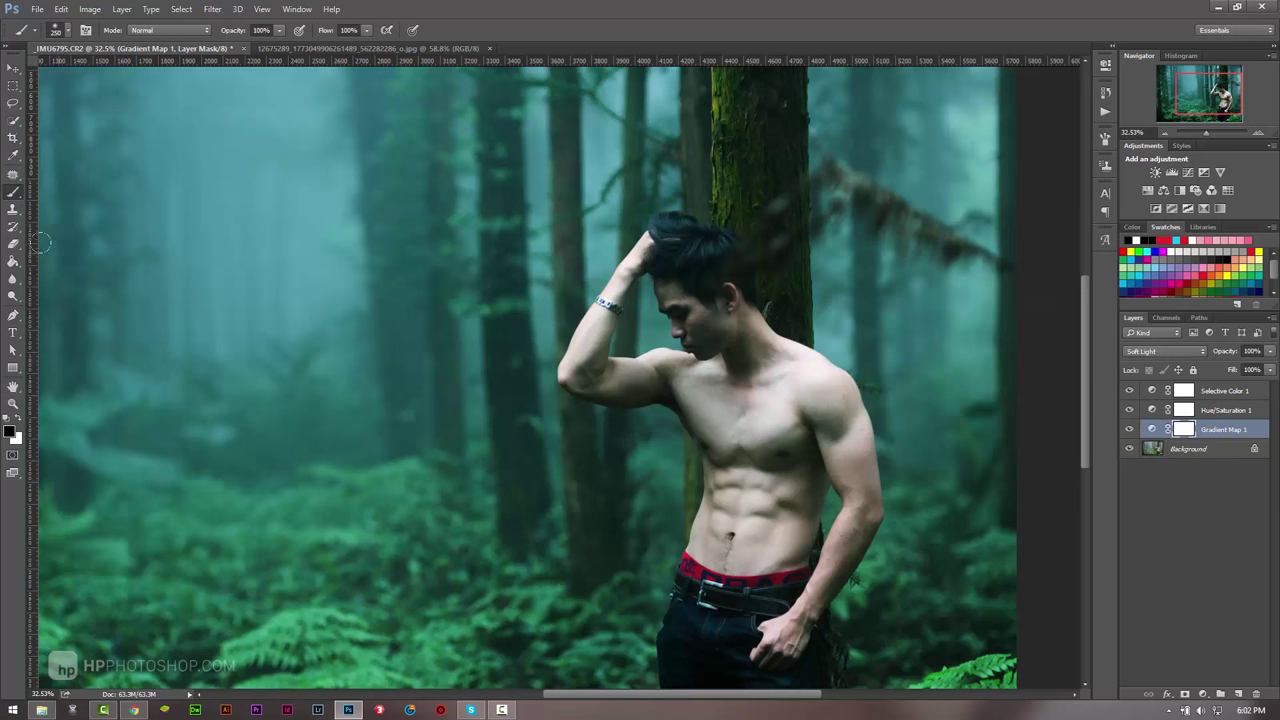
key("bracketleft")
key("bracketleft")
key("bracketleft")
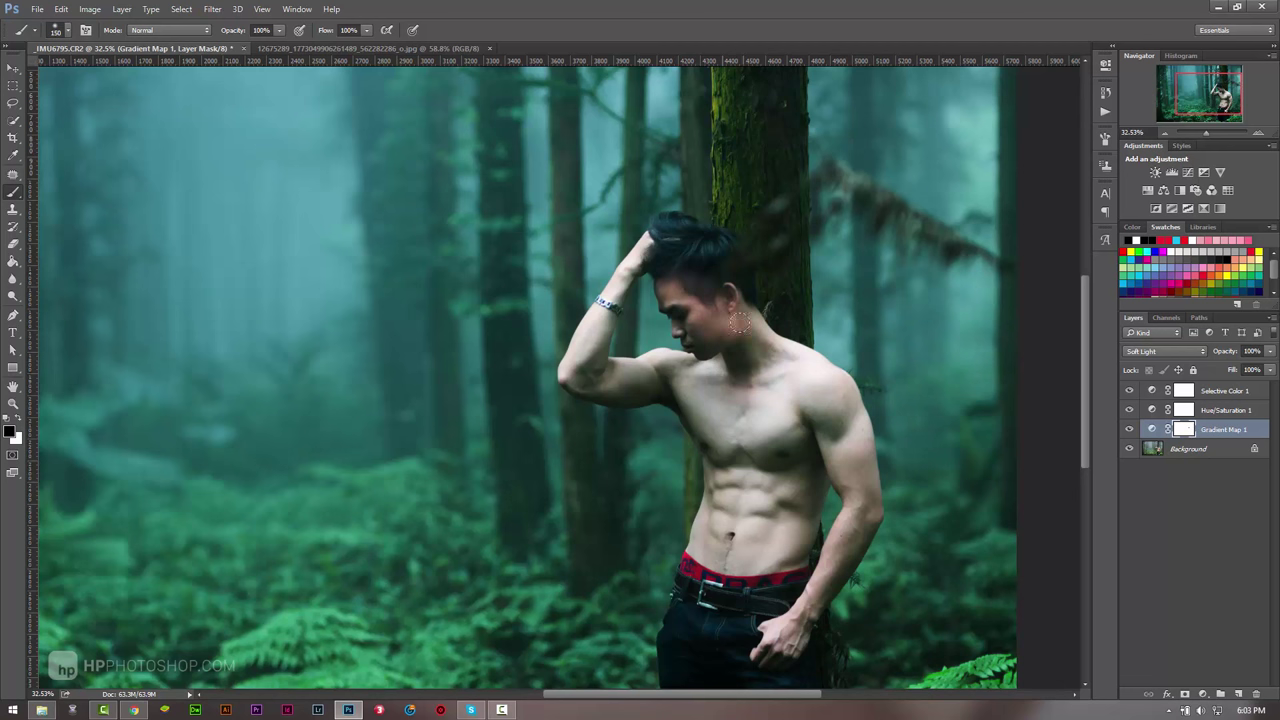
mouse_move(721, 332)
left_mouse_down()
mouse_move(699, 305)
mouse_move(678, 312)
mouse_move(755, 360)
mouse_move(750, 322)
left_mouse_up()
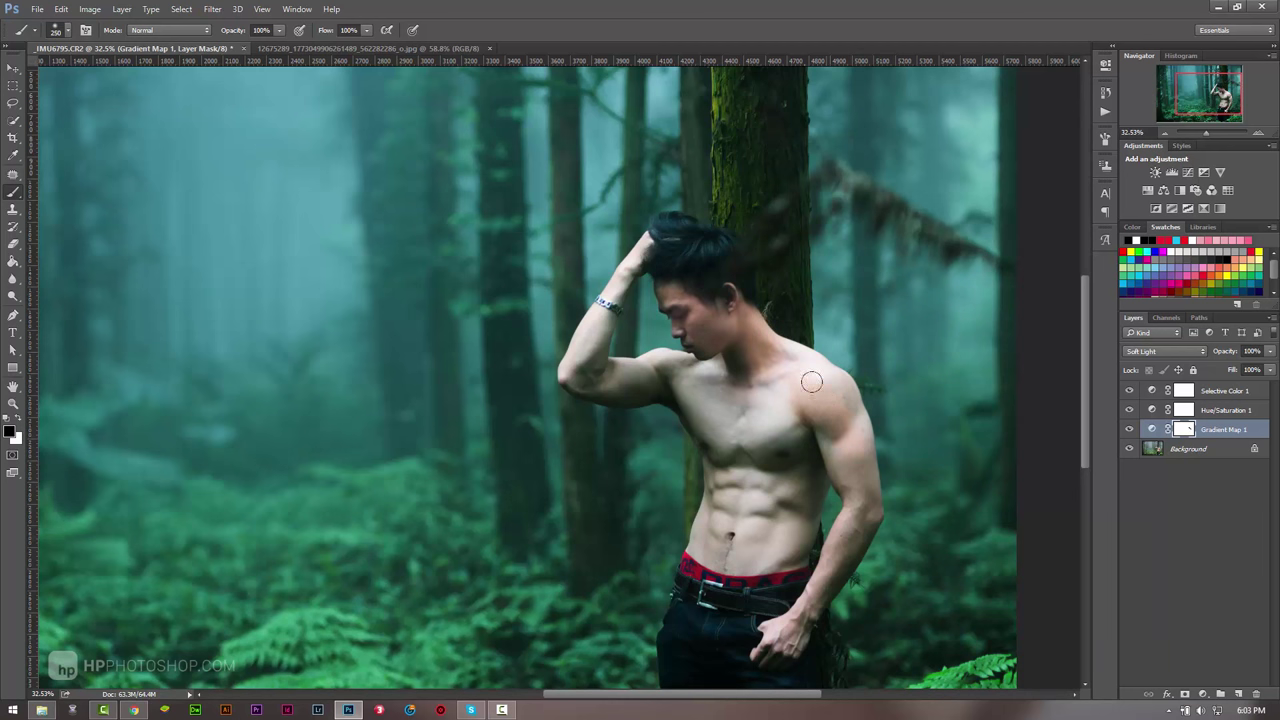
key("bracketright")
key("bracketright")
key("bracketright")
key("ctrl+z")
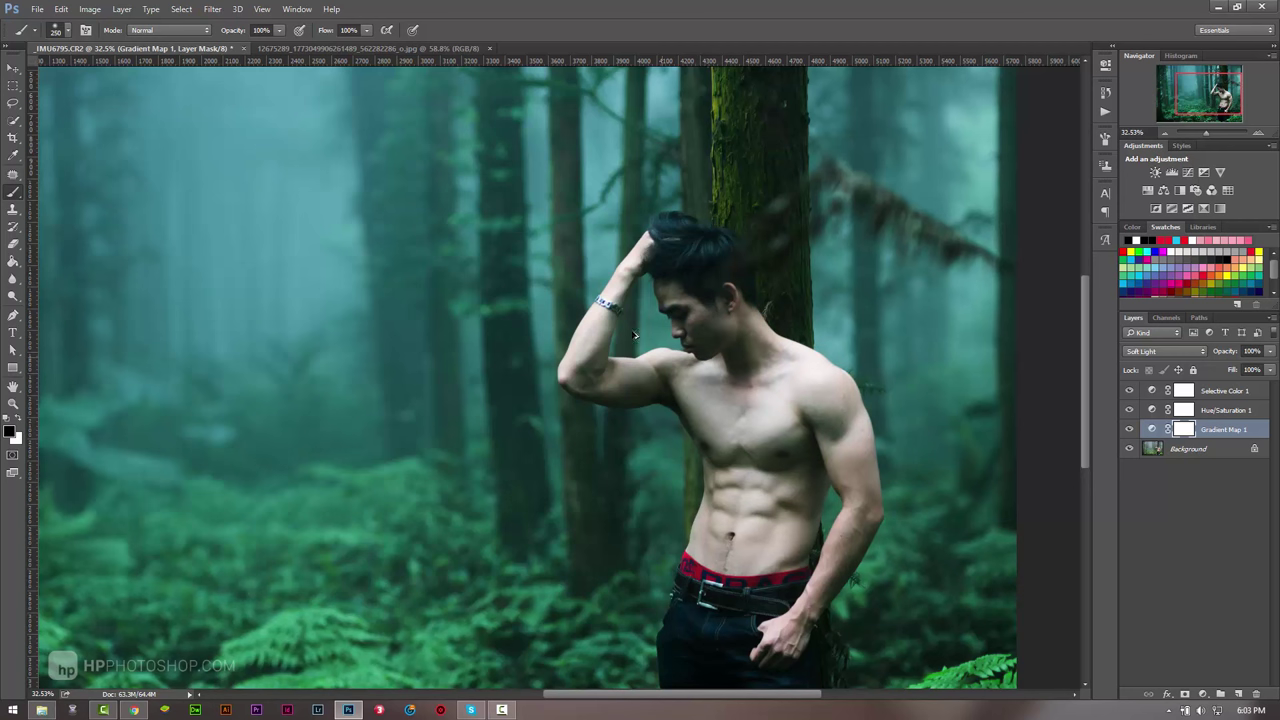
Step: Paint the mask at 72% opacity and 87% flow over the skin from face down to the arm
left_click_drag(327, 37, 220, 40)
mouse_move(648, 273)
left_mouse_down()
mouse_move(787, 505)
mouse_move(778, 461)
mouse_move(714, 494)
left_mouse_up()
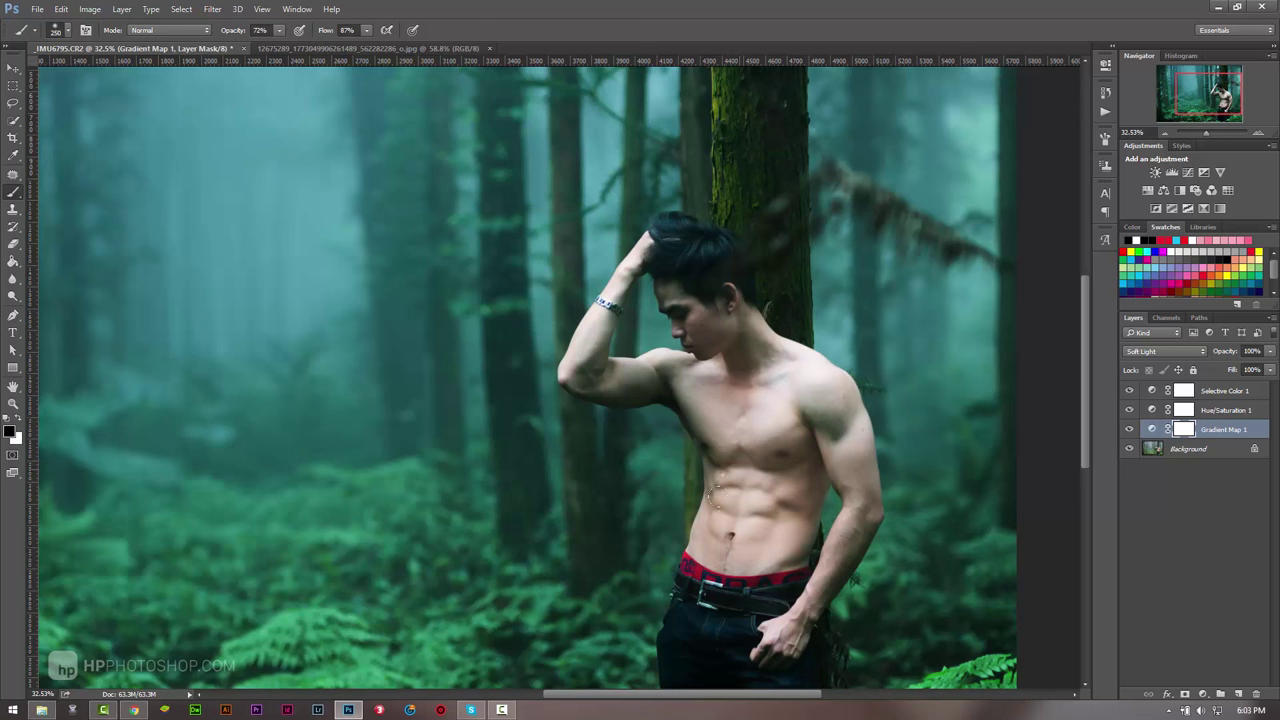
left_click_drag(713, 383, 664, 398)
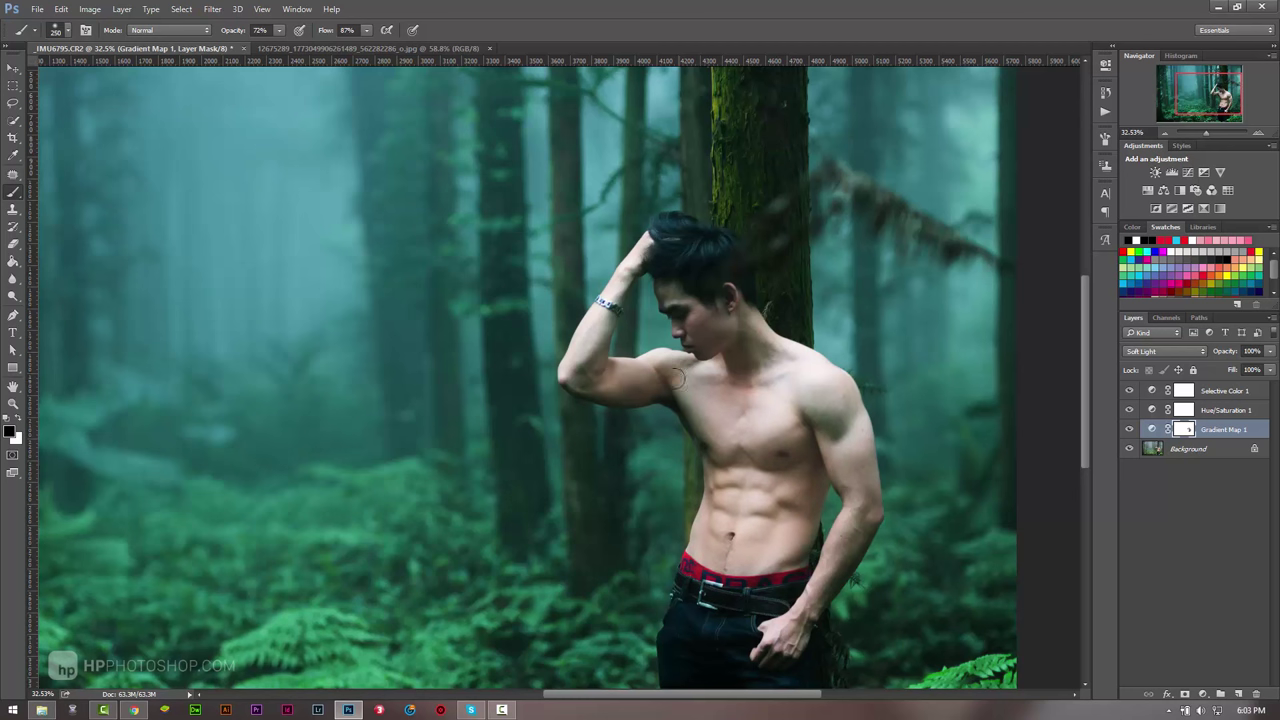
key("bracketleft")
key("bracketleft")
key("bracketleft")
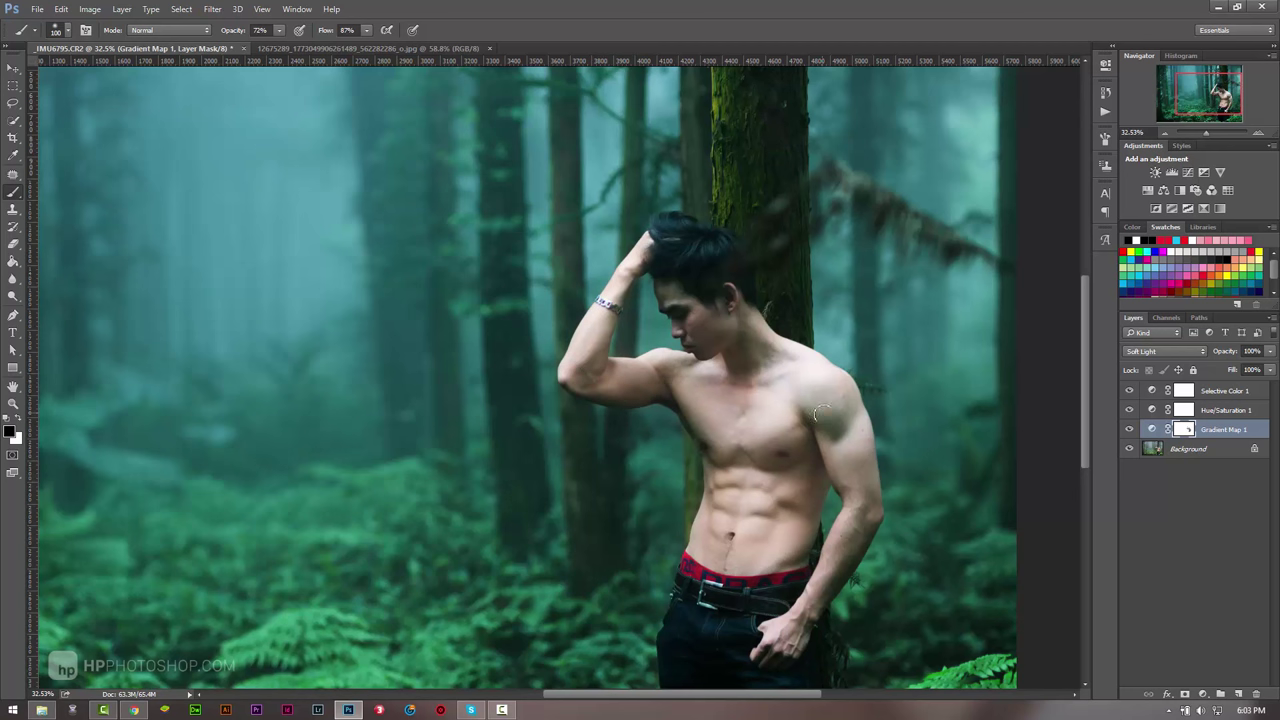
key("bracketright")
key("bracketright")
key("bracketright")
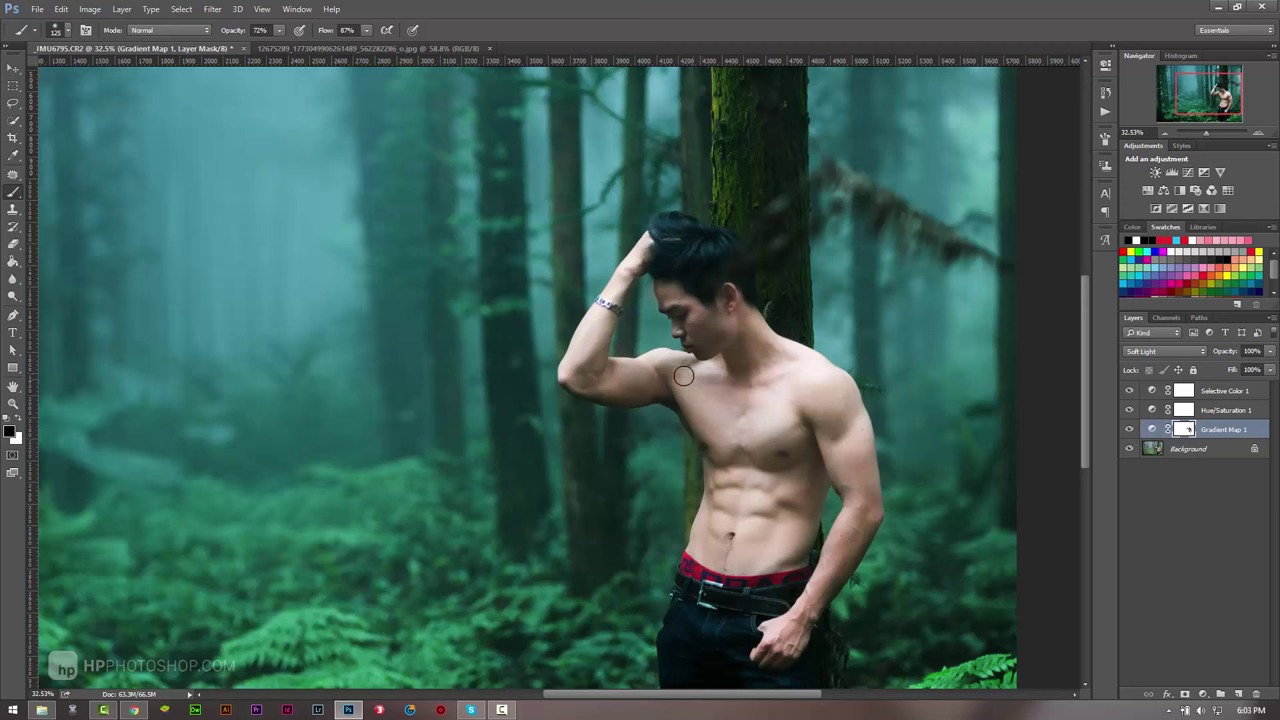
key("z")
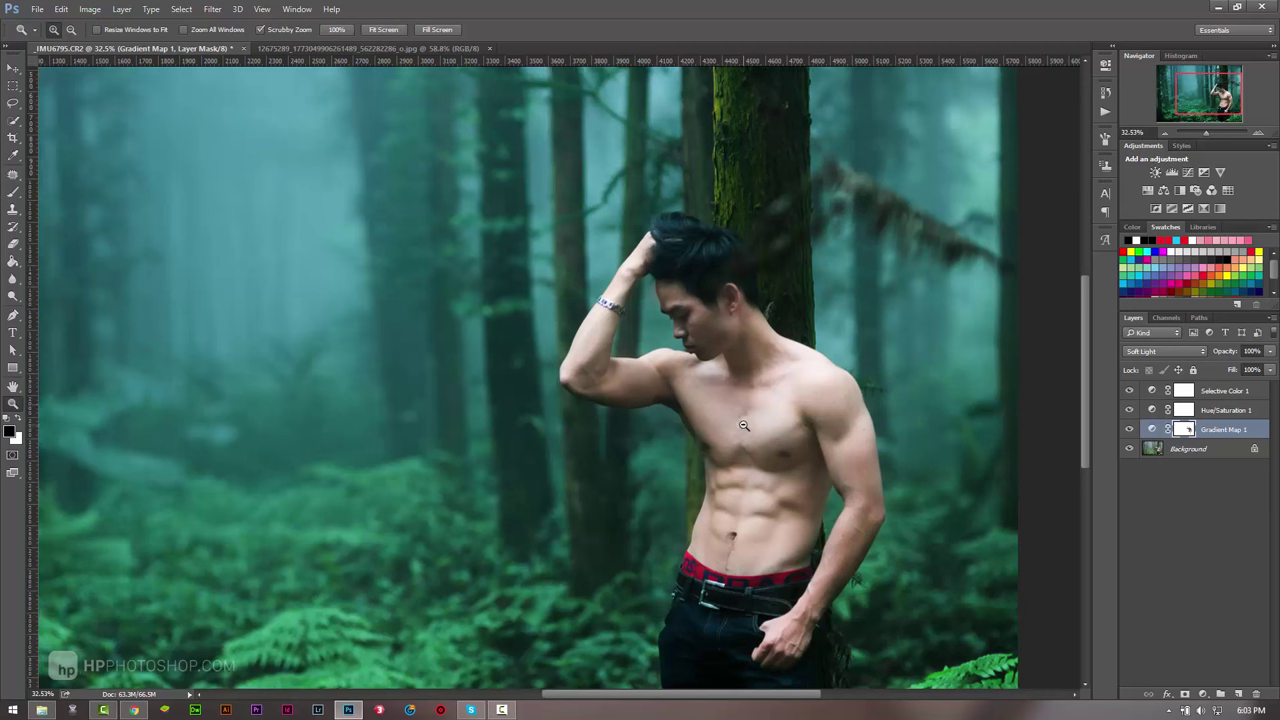
mouse_move(743, 425)
left_mouse_down()
mouse_move(648, 411)
mouse_move(785, 412)
left_mouse_up()
Step: Glance at the reference, then add a Curves layer above Selective Color 1
left_click(340, 48)
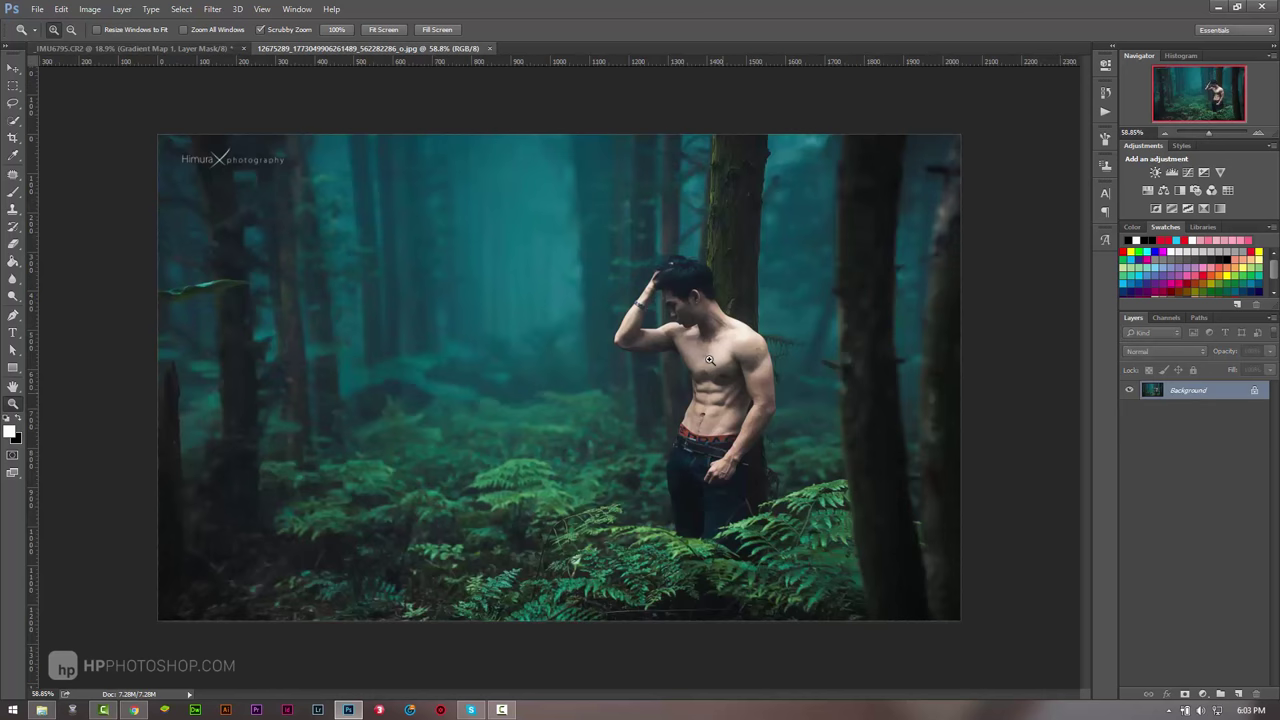
left_click(160, 48)
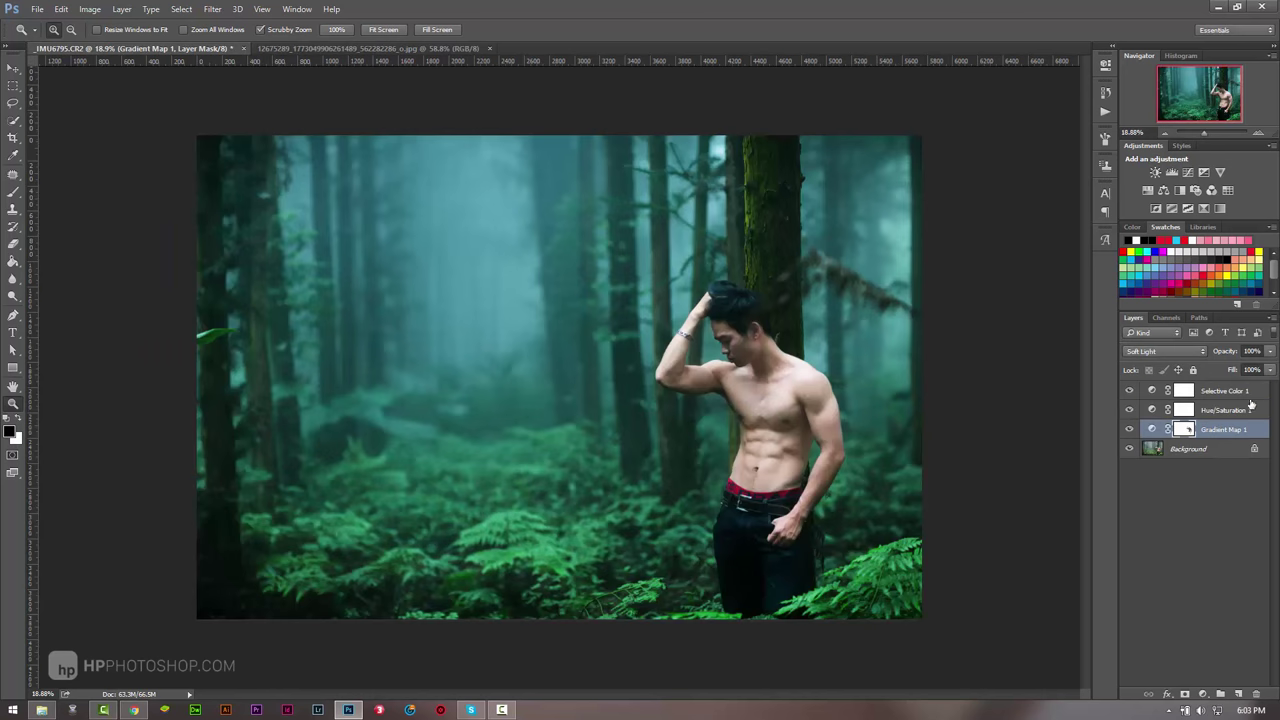
left_click(1240, 391)
left_click(1202, 697)
left_click(1182, 483)
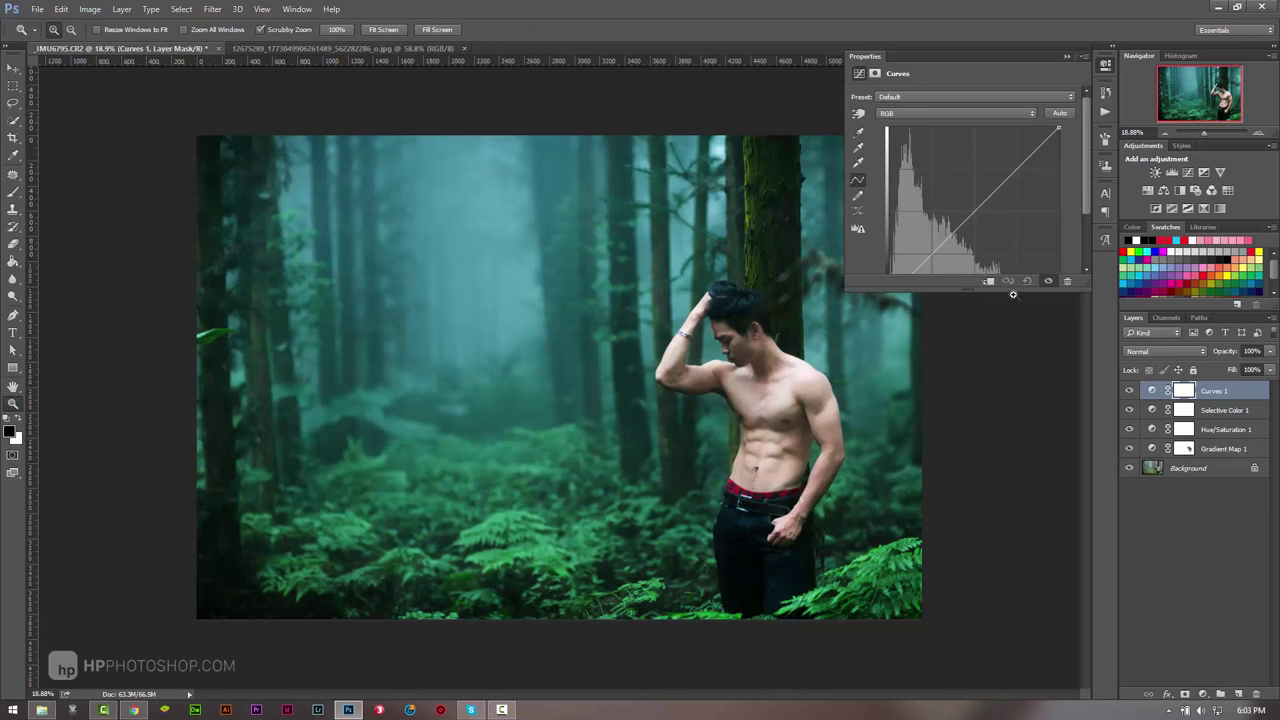
Step: Soften the RGB curve with points at 70/75 and 202/182, checking against the reference
left_click_drag(1010, 304, 1007, 374)
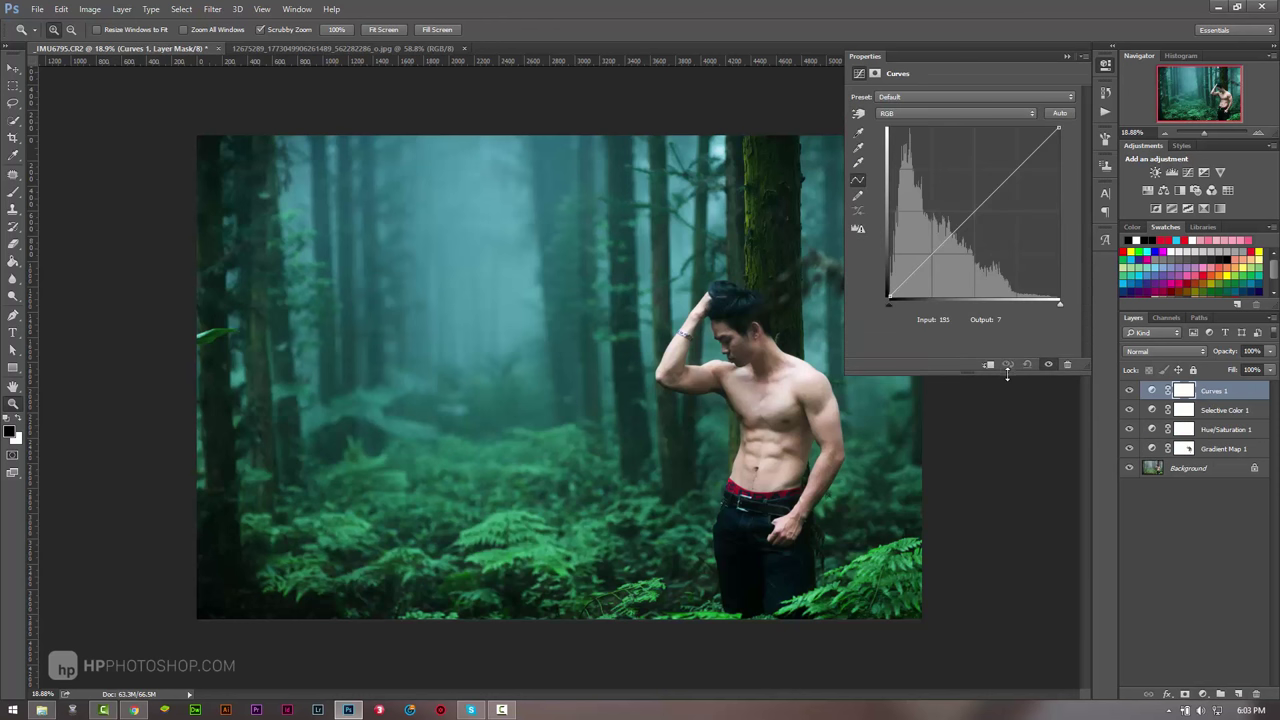
left_click(926, 114)
key("Escape")
left_click_drag(1014, 178, 1023, 167)
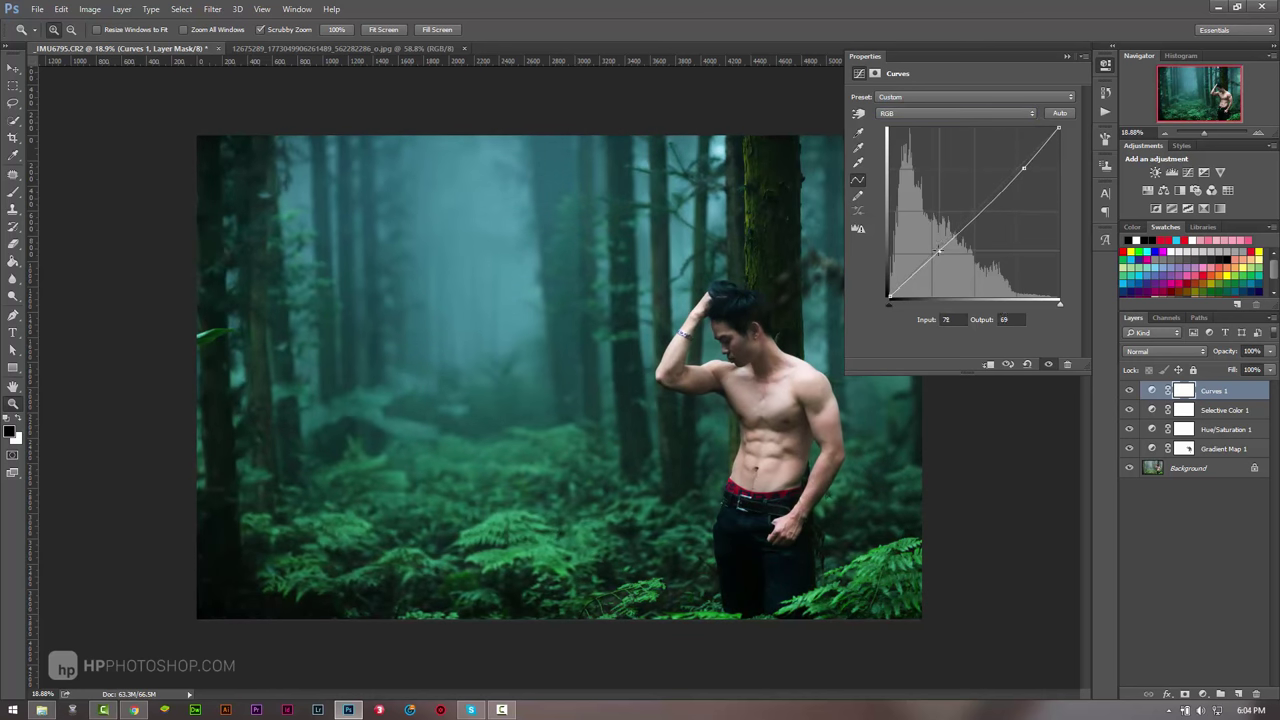
left_click_drag(936, 252, 936, 249)
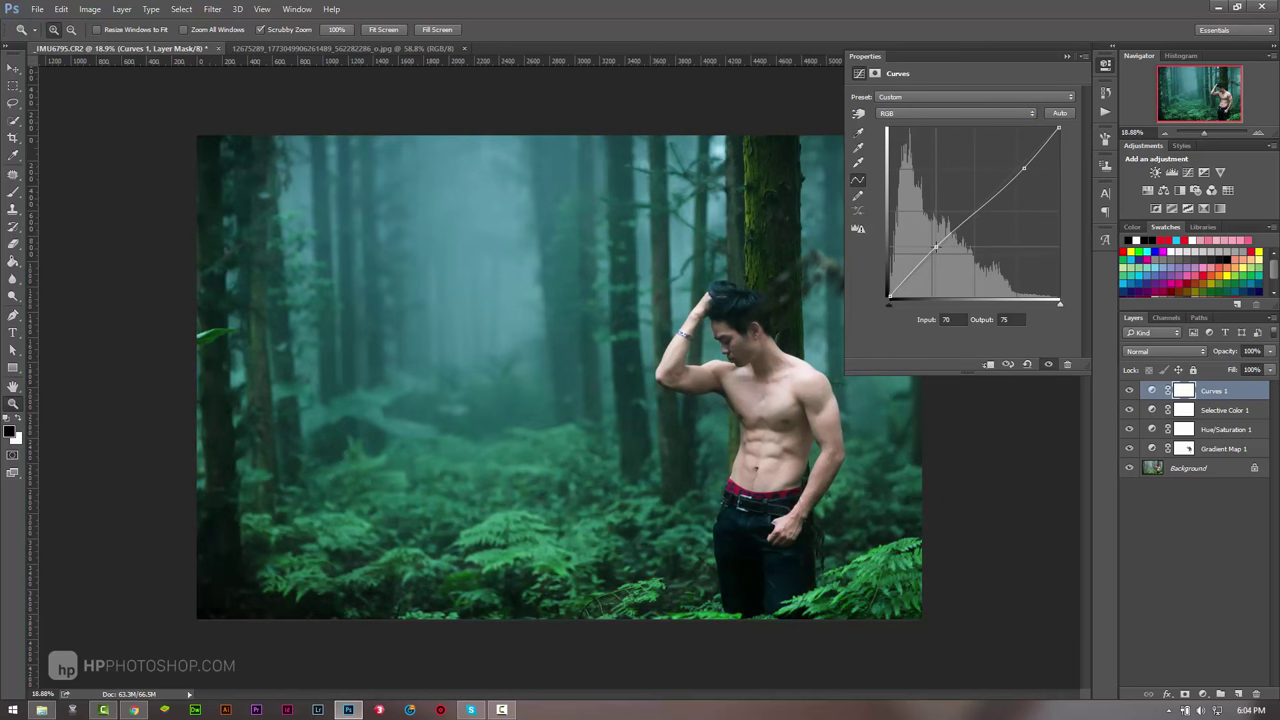
left_click(1023, 169)
left_click_drag(1017, 168, 1016, 176)
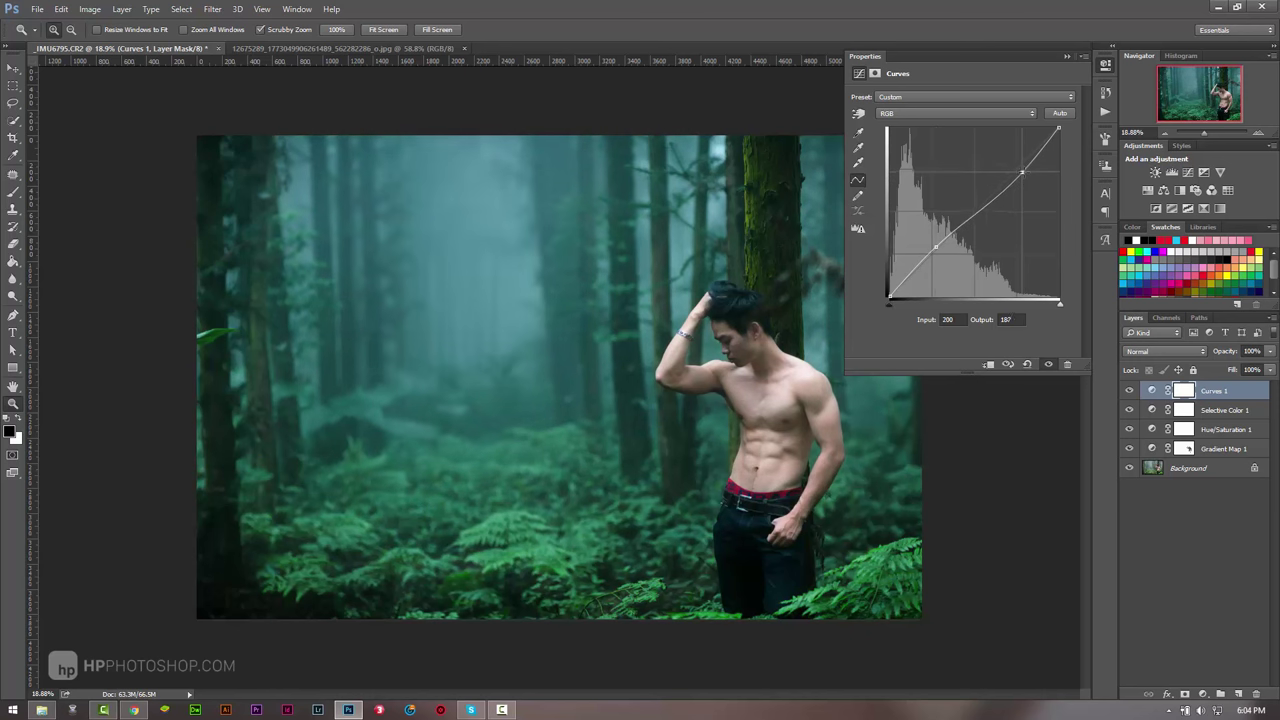
left_click(300, 48)
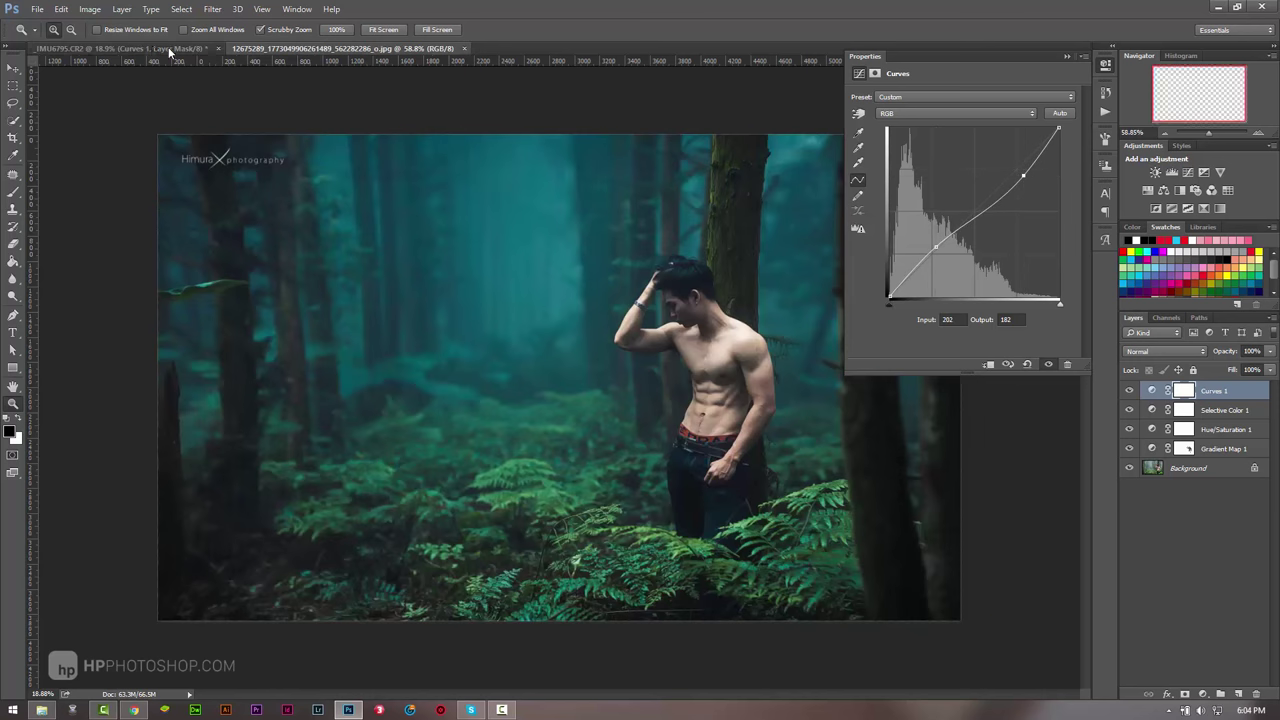
left_click(168, 48)
Step: Raise the Blue black point and add Blue points near 88/81 and in the highlights
left_click(927, 113)
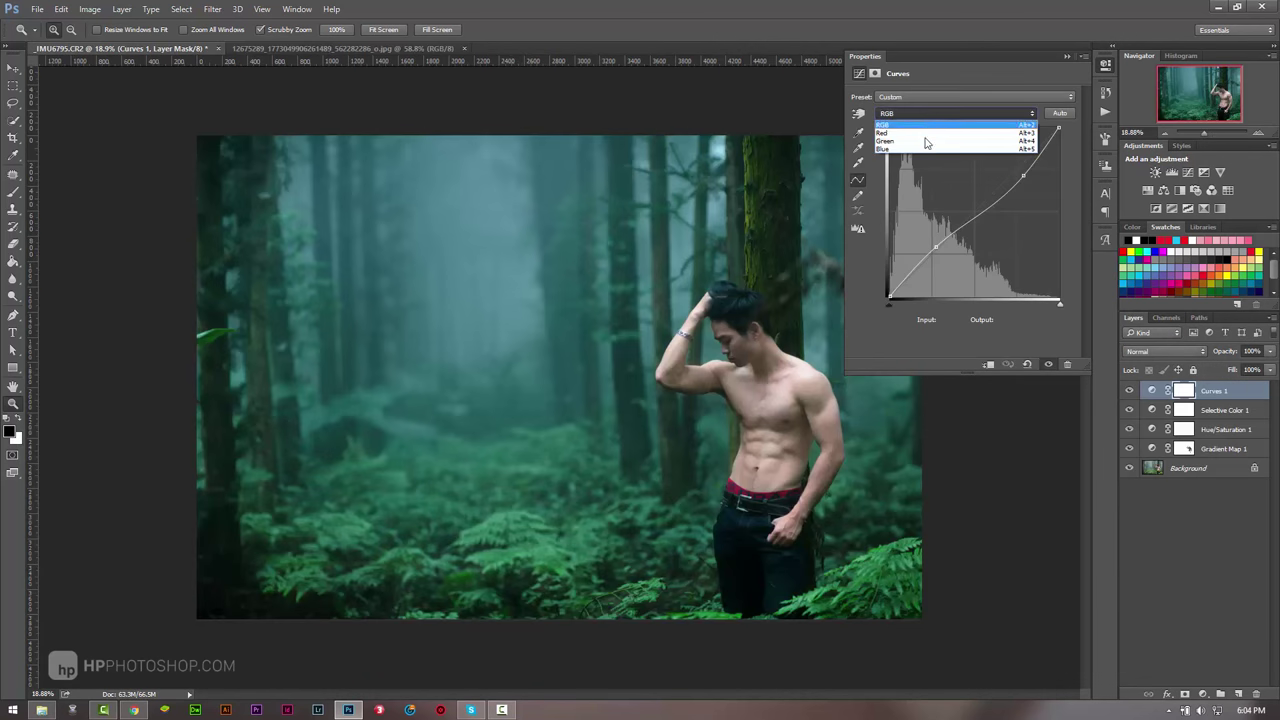
left_click(925, 143)
left_click_drag(887, 298, 909, 281)
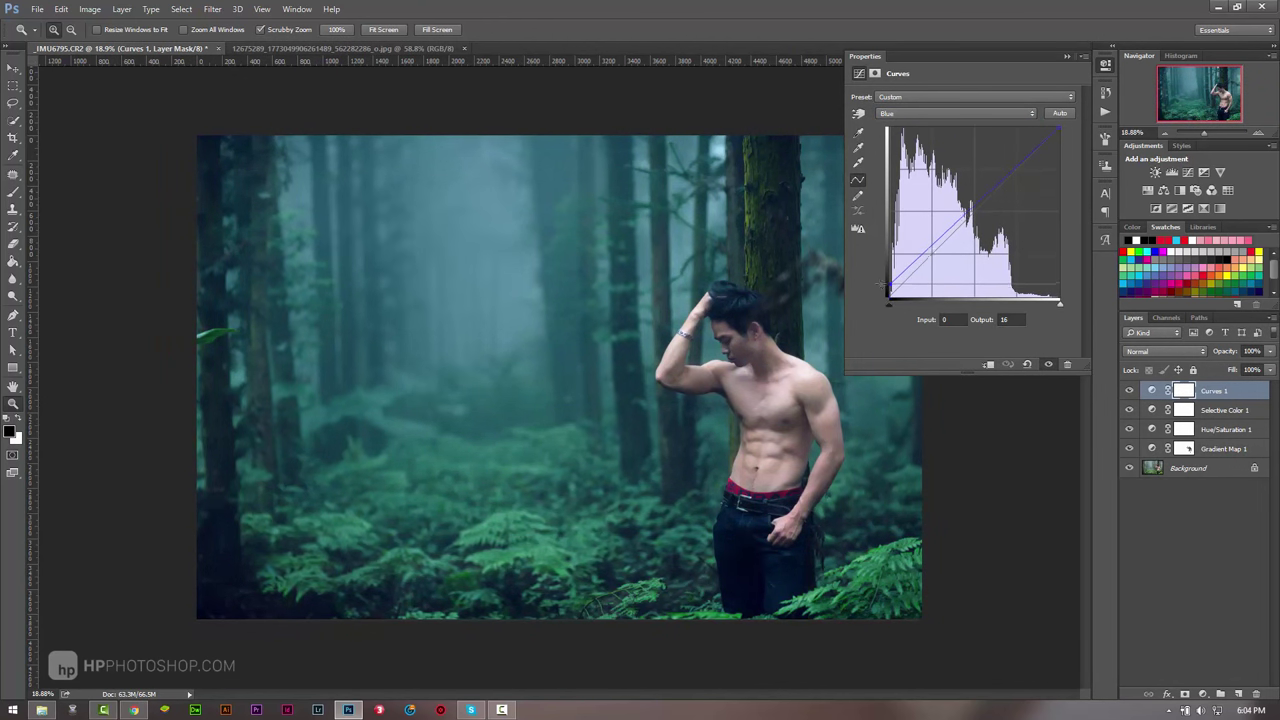
left_click(918, 264)
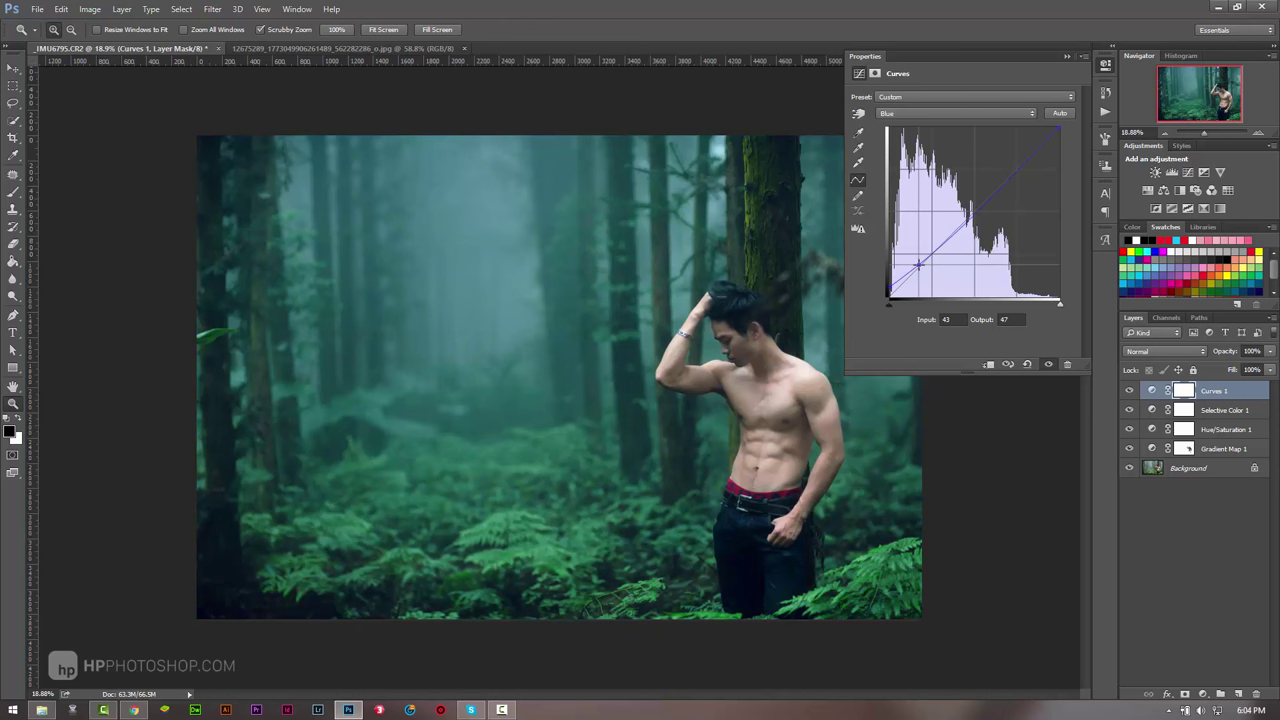
left_click_drag(920, 262, 945, 241)
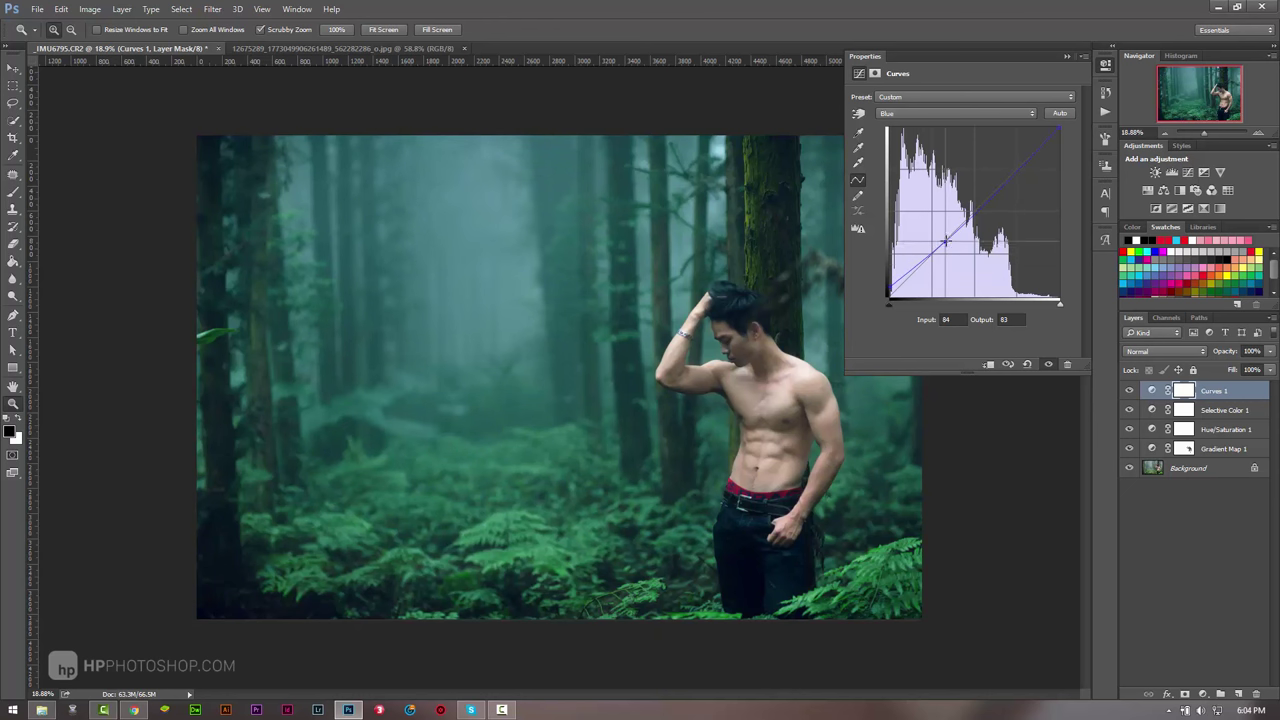
left_click_drag(1061, 128, 1079, 131)
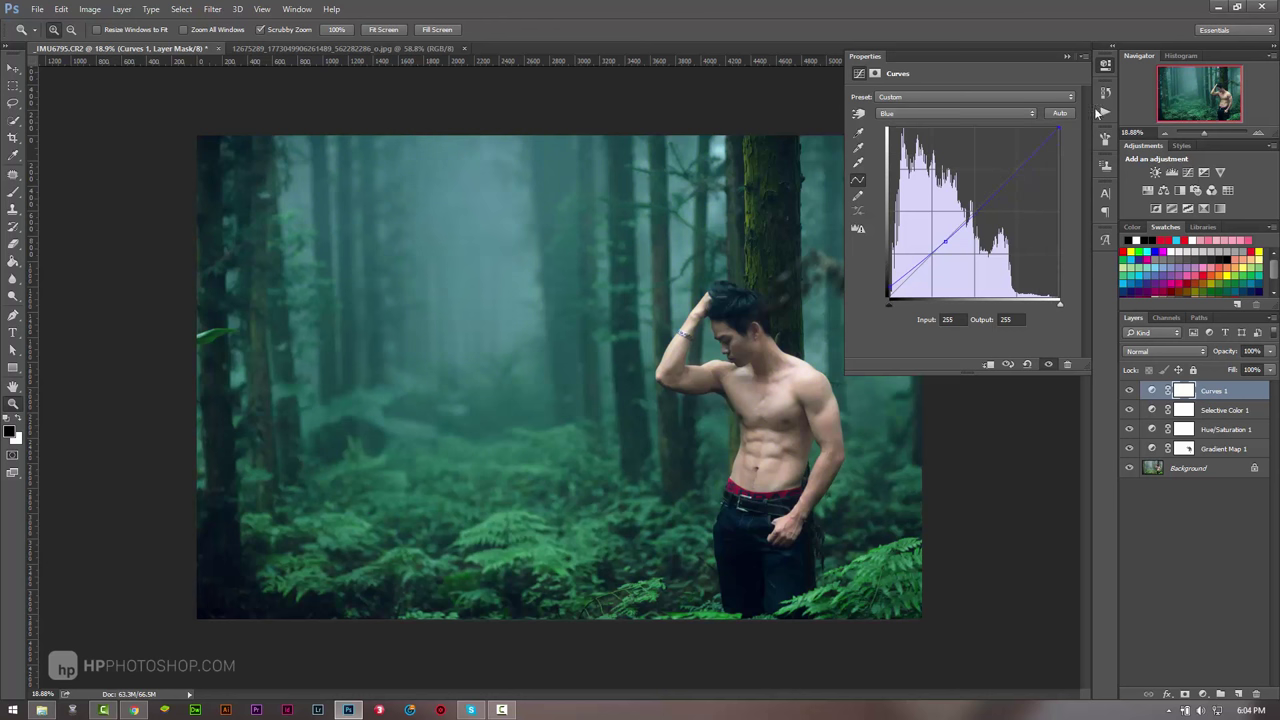
left_click_drag(1014, 172, 1016, 163)
left_click_drag(1019, 171, 1019, 168)
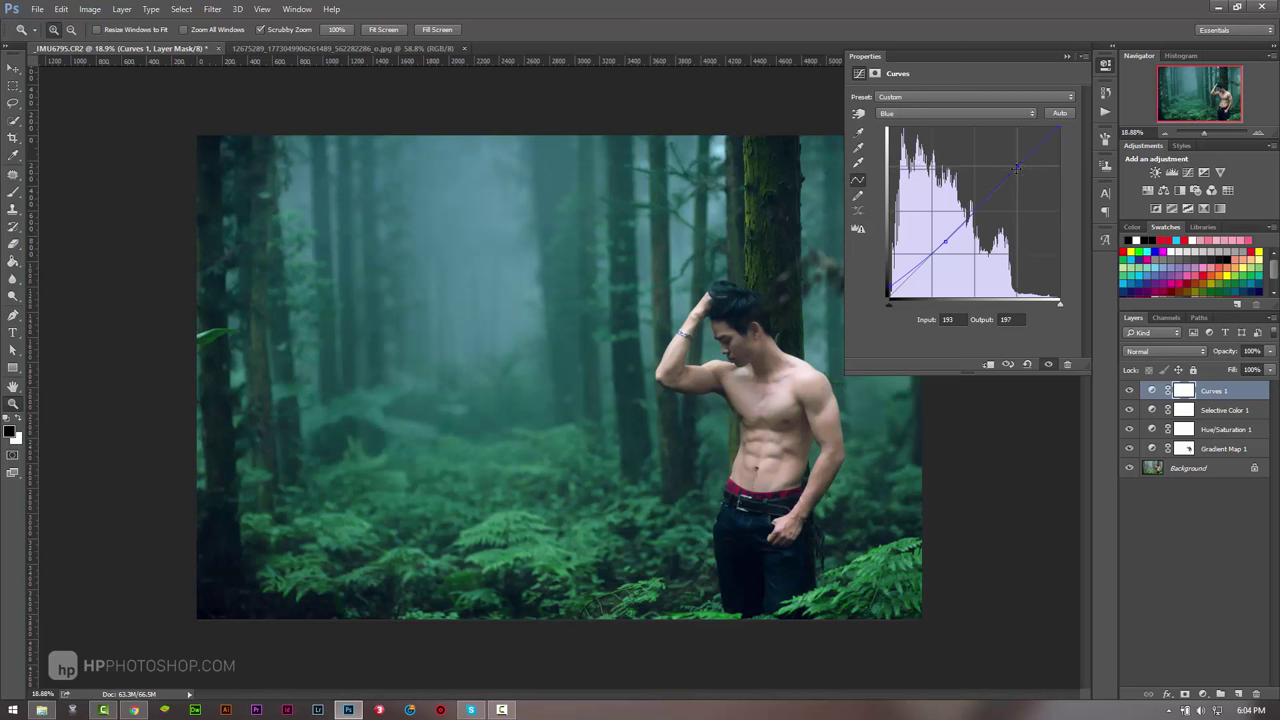
mouse_move(945, 241)
left_mouse_down()
mouse_move(950, 267)
mouse_move(938, 246)
left_mouse_up()
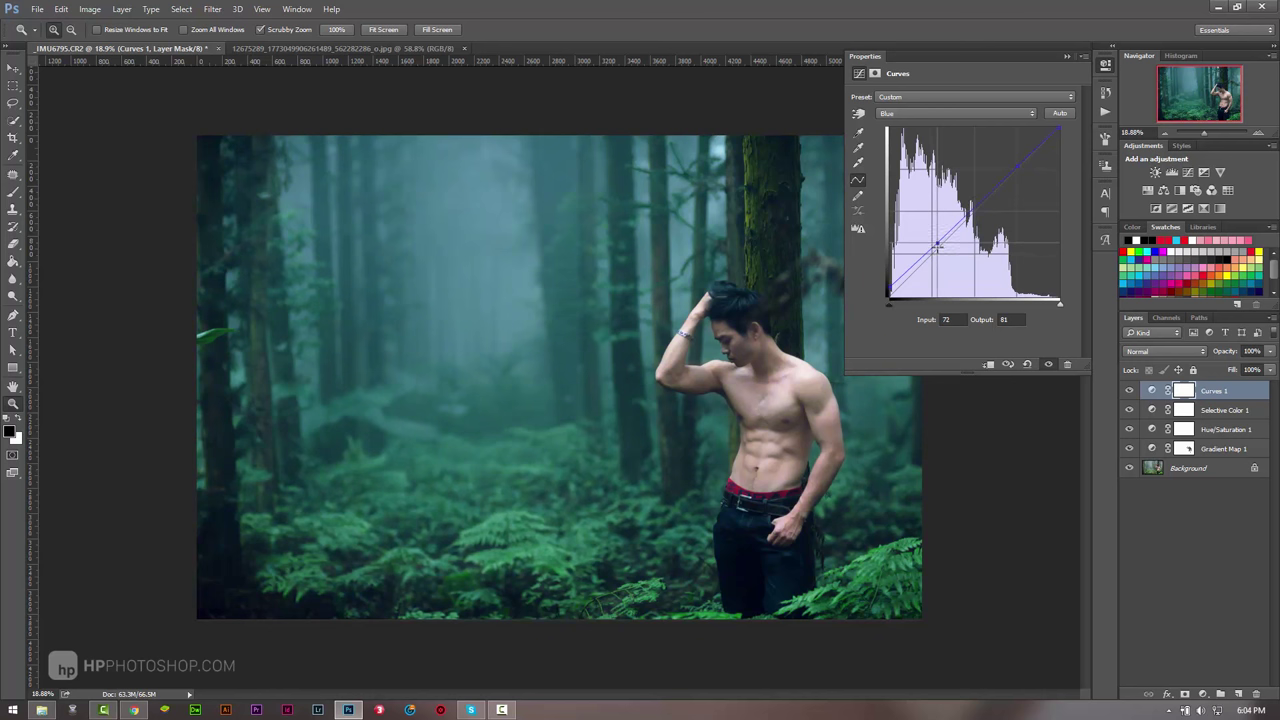
left_click(350, 48)
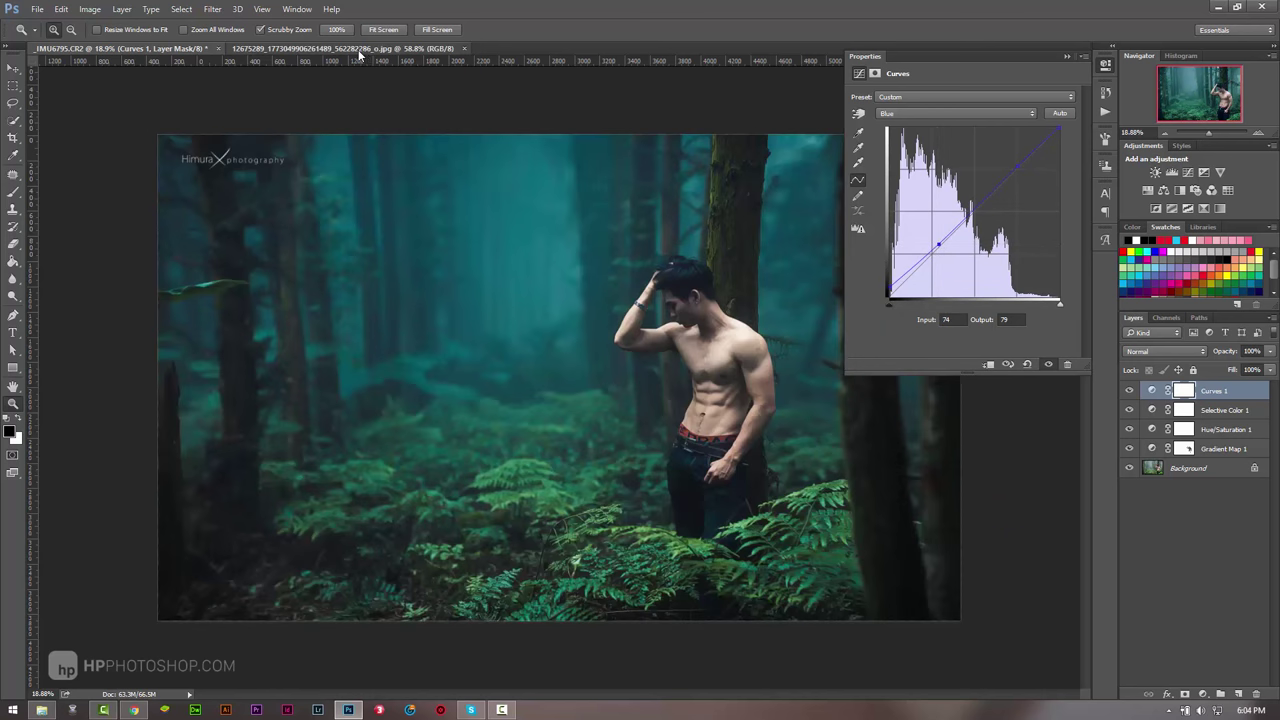
Step: Reshape the Green curve: lower black point, shadows at 62/71, highlights at 206/185
left_click(144, 48)
left_click(910, 114)
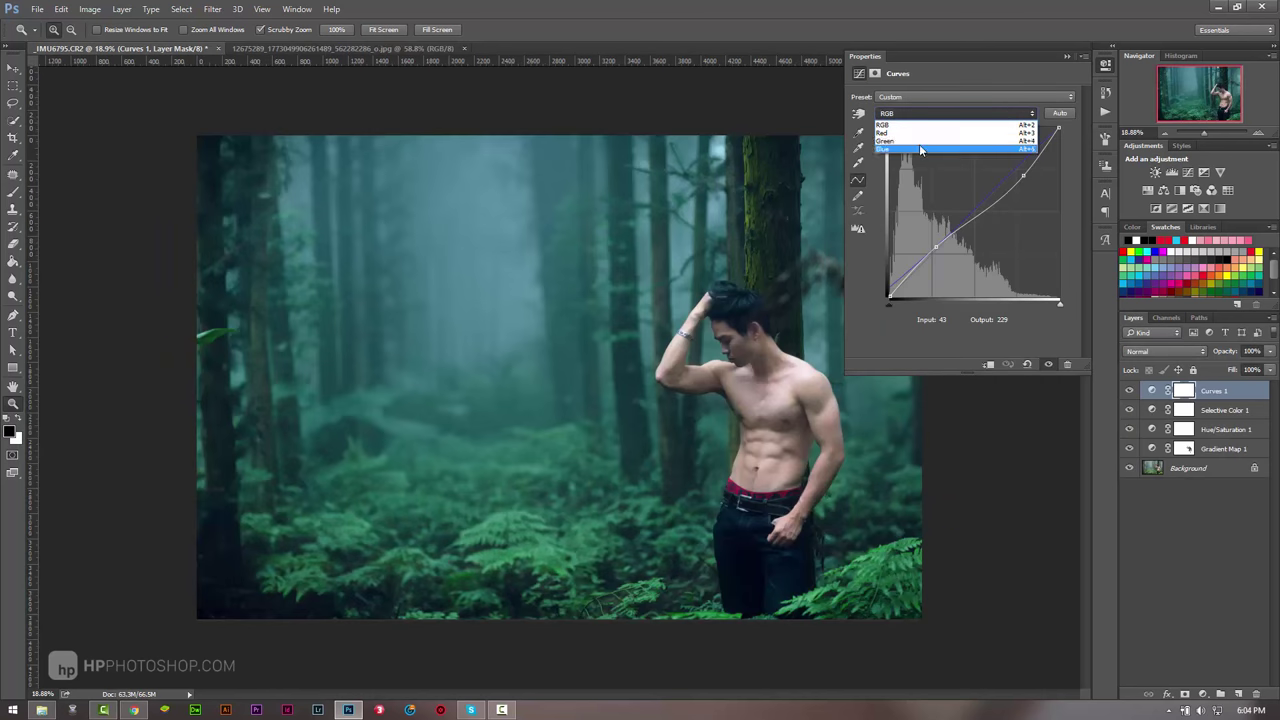
left_click(910, 148)
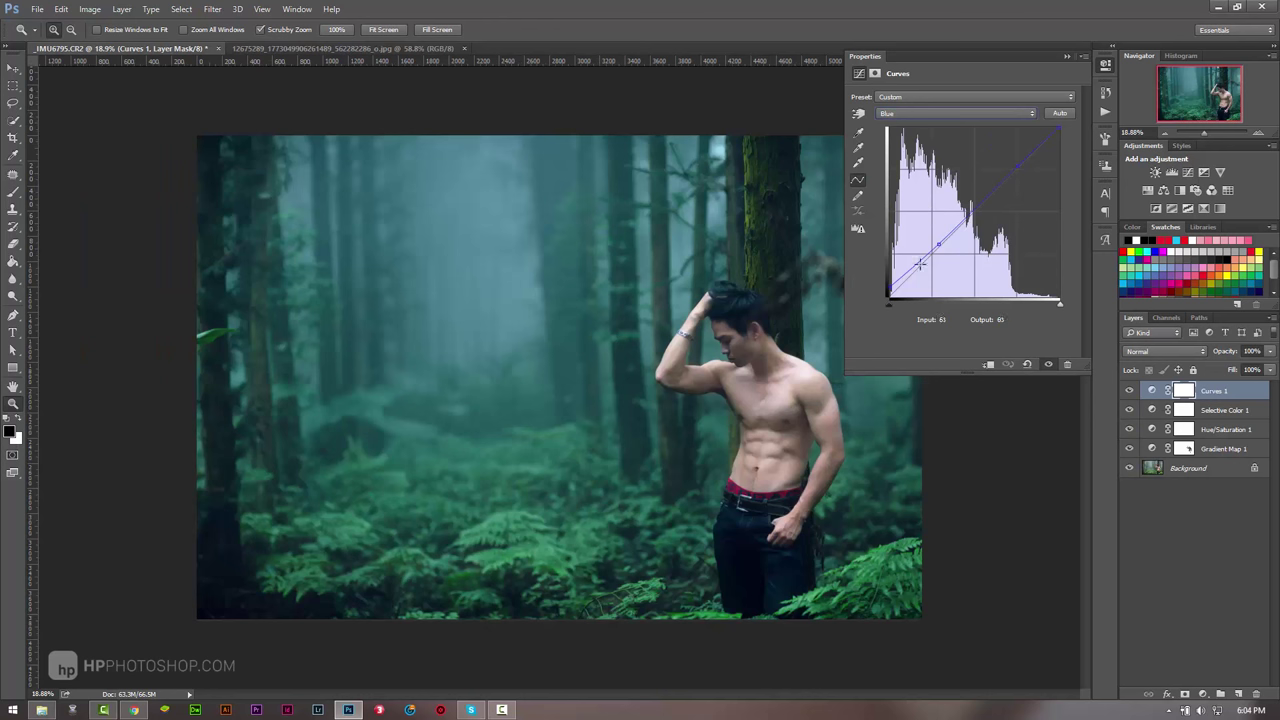
left_click(920, 113)
left_click(920, 140)
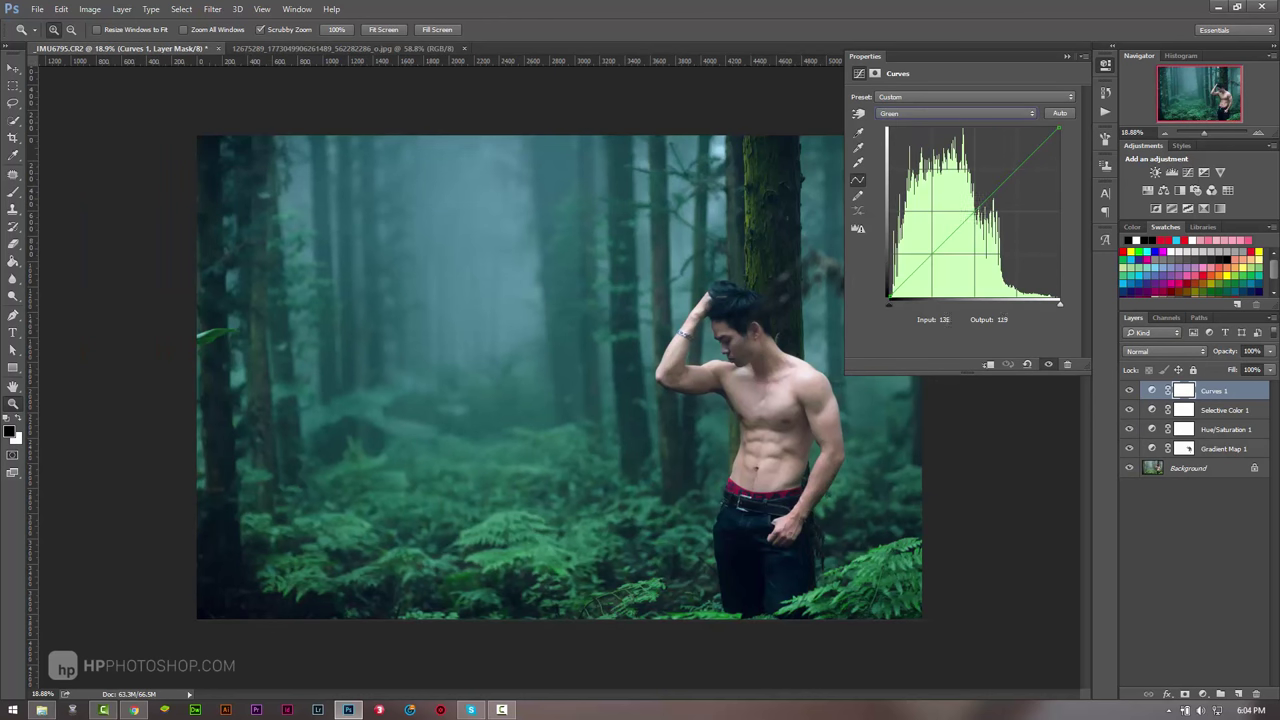
left_click_drag(889, 301, 883, 312)
left_click_drag(930, 260, 932, 256)
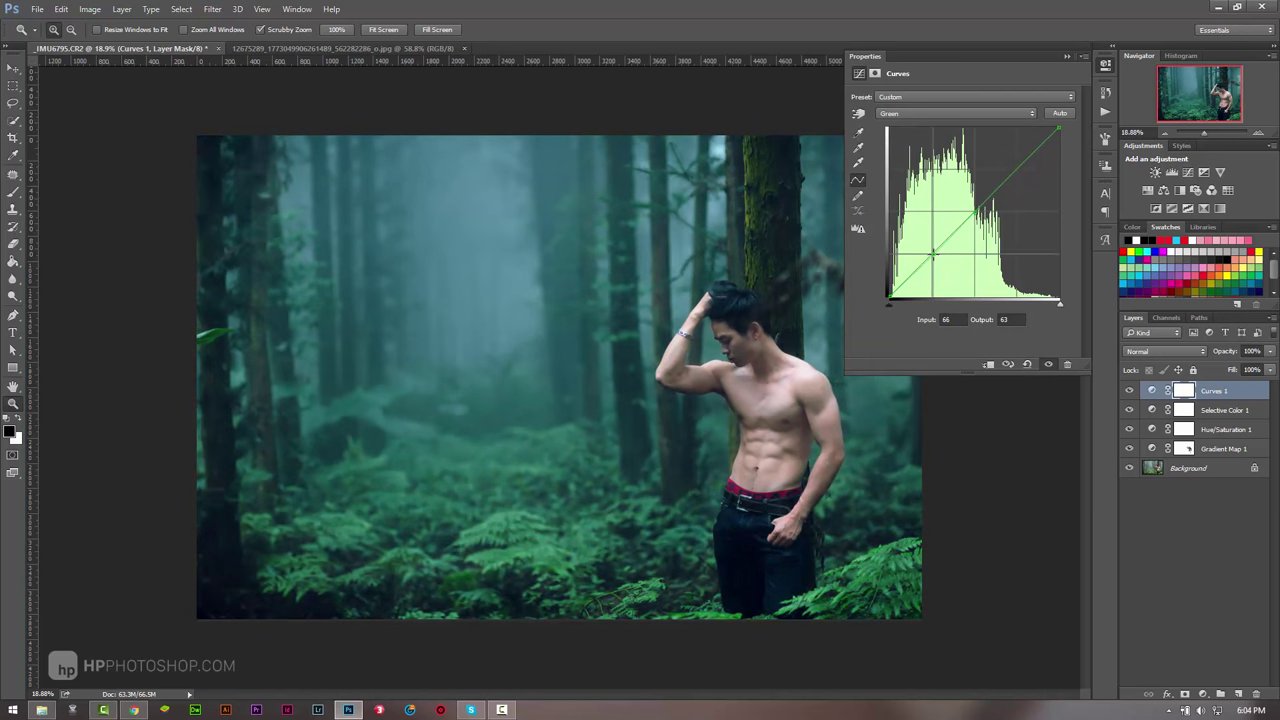
left_click_drag(1021, 158, 1020, 170)
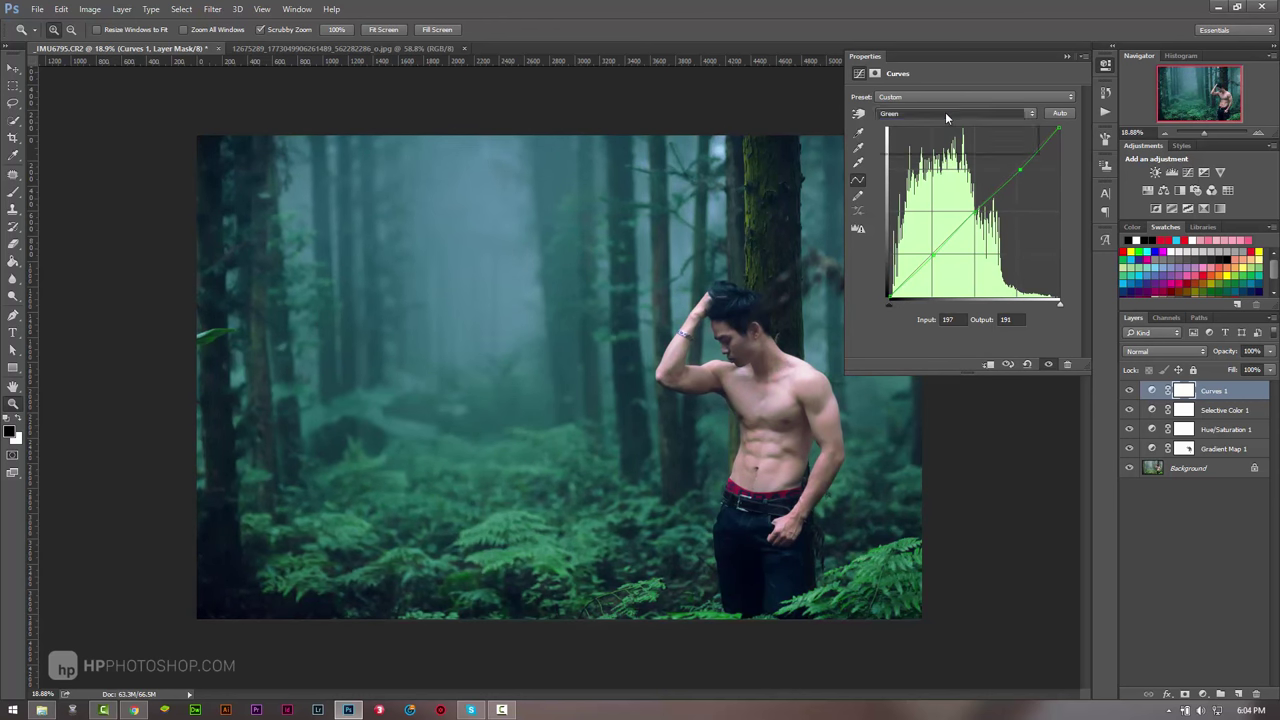
Step: Pull the Red curve down in the shadows, then view the reference photo
left_click(945, 112)
left_click(945, 130)
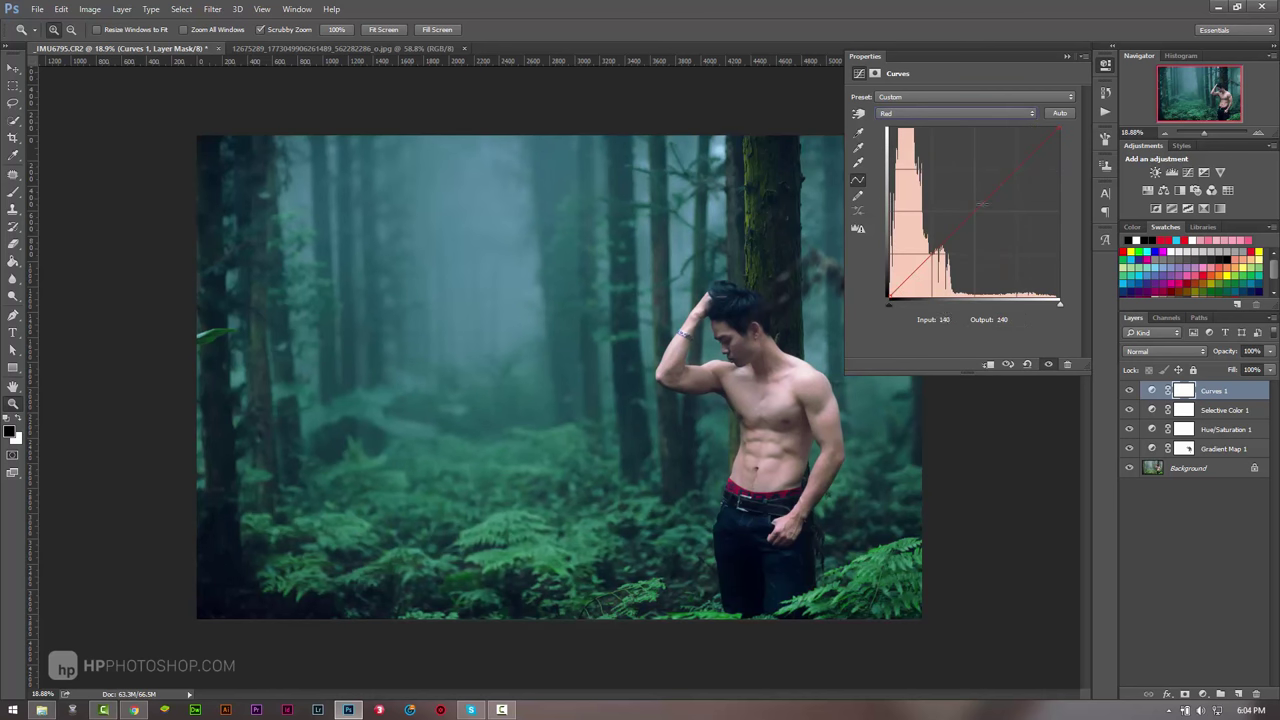
left_click(974, 212)
left_click_drag(893, 293, 878, 311)
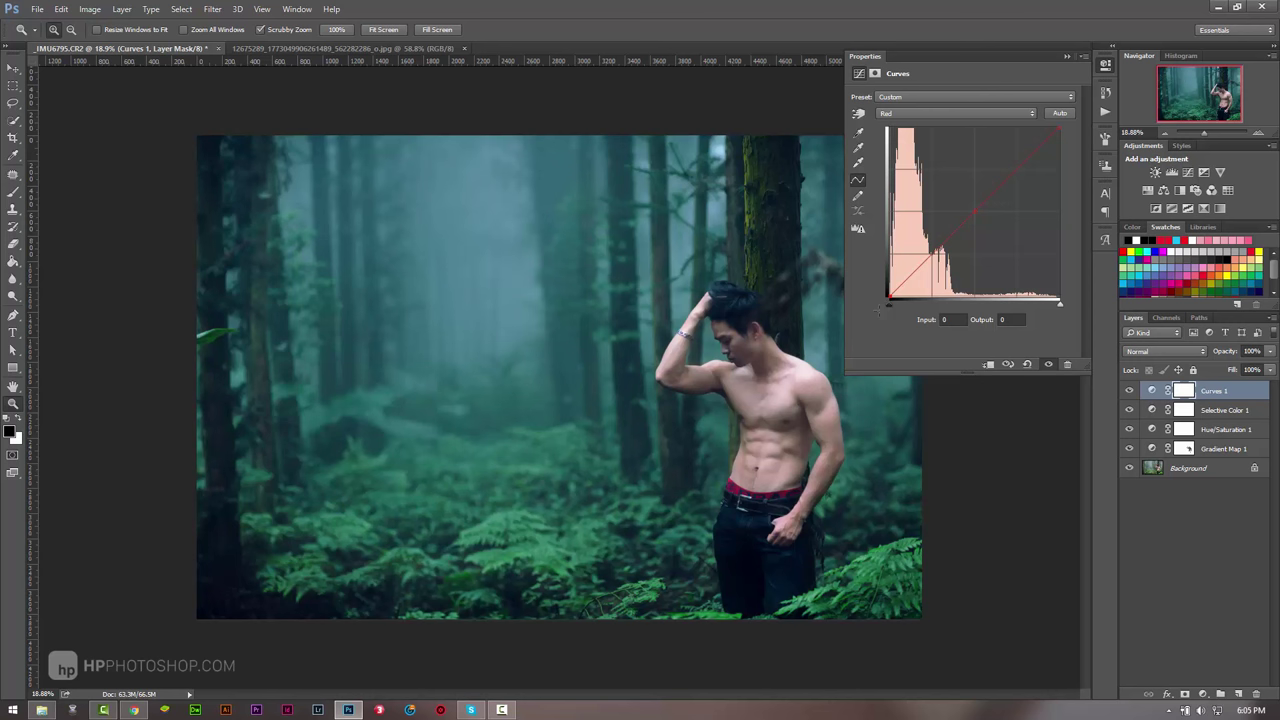
left_click_drag(939, 247, 934, 256)
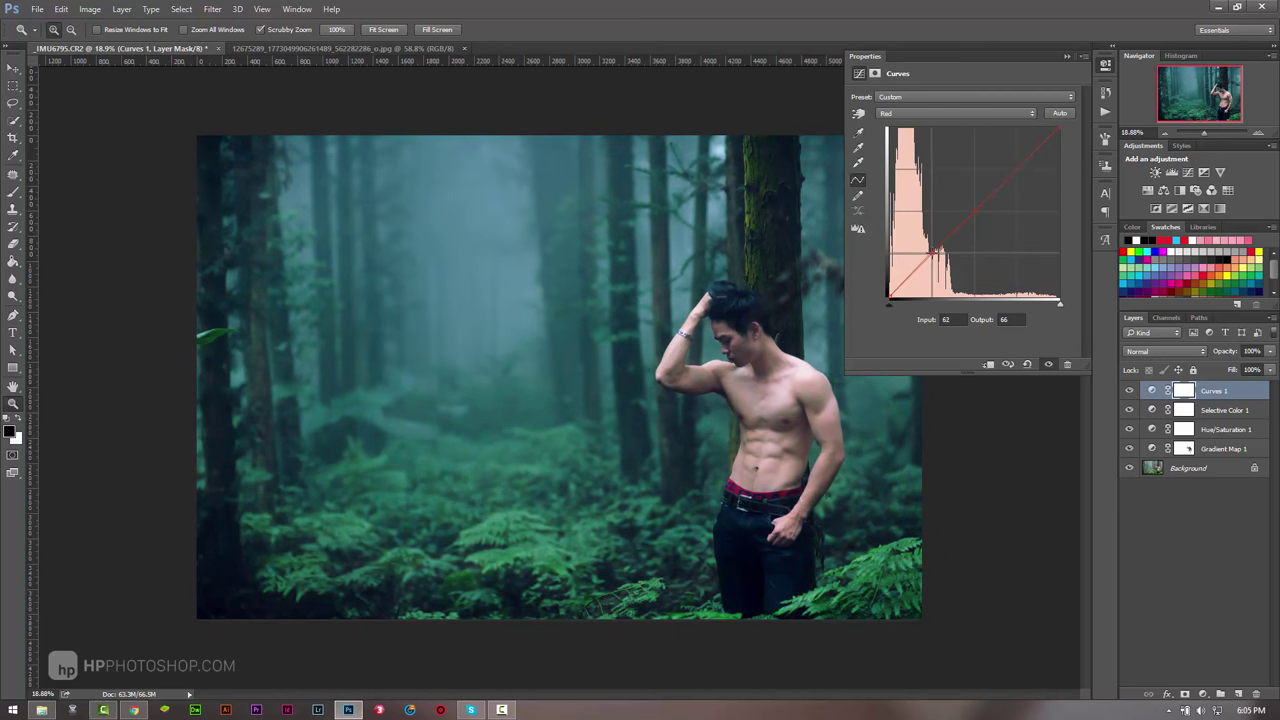
left_click(360, 49)
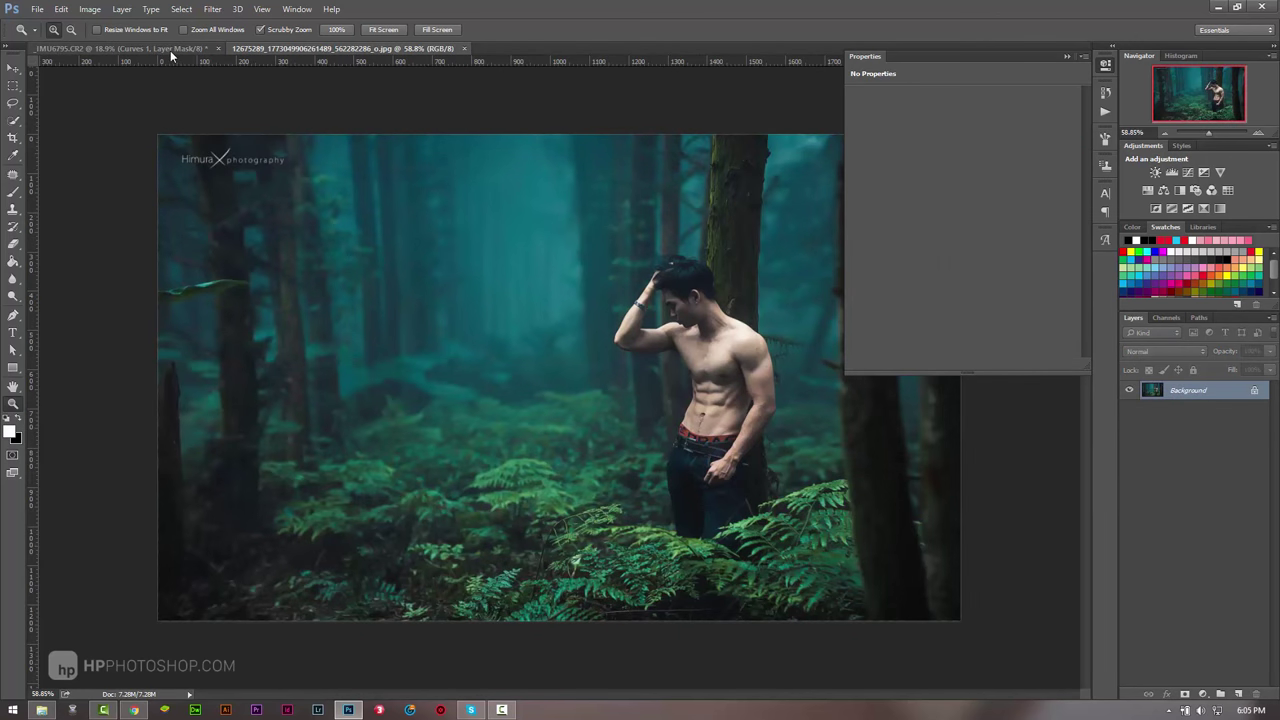
Step: Brighten highlights and darken shadows on the RGB curve for a contrast S-shape
left_click(170, 49)
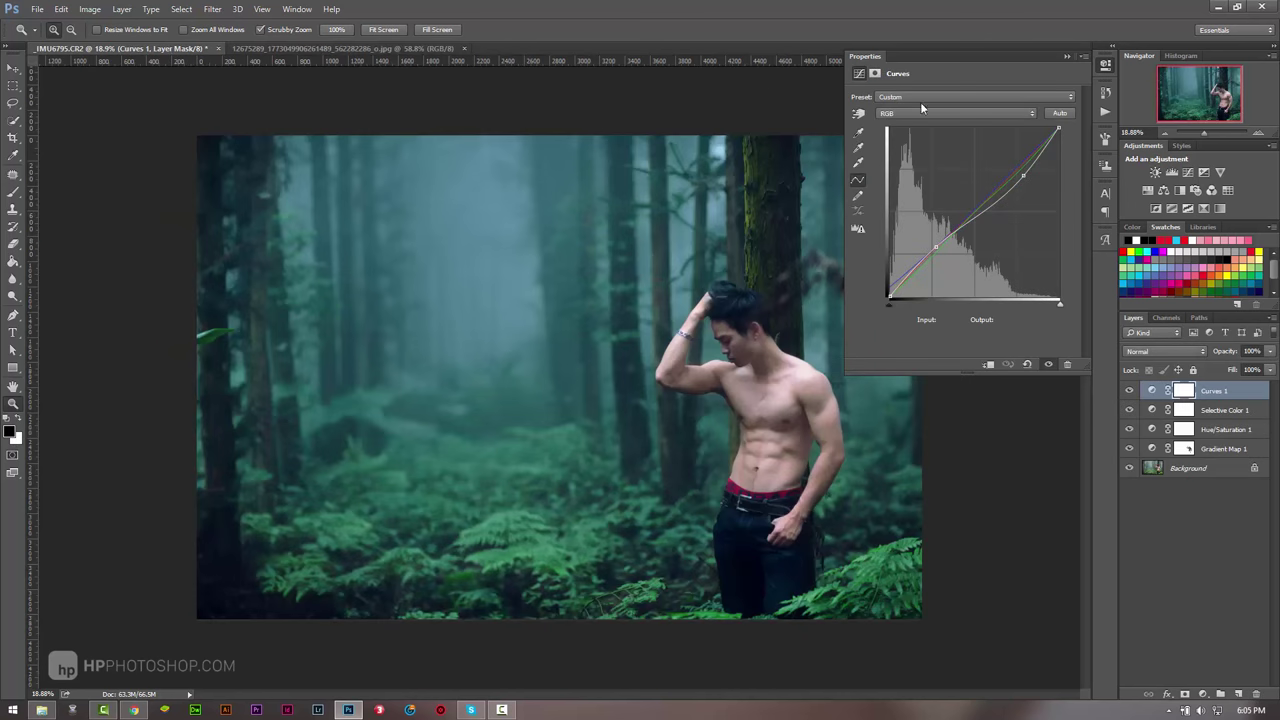
left_click_drag(1022, 178, 1013, 168)
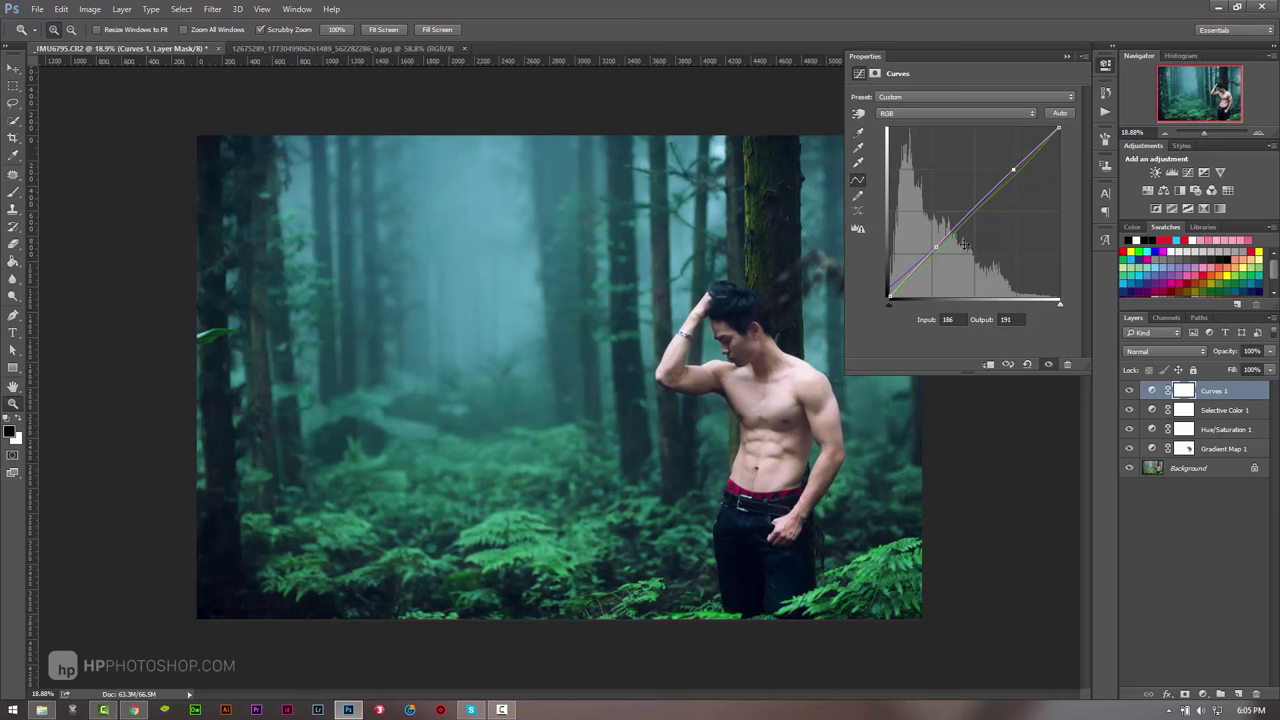
left_click_drag(935, 247, 936, 248)
left_click(1067, 56)
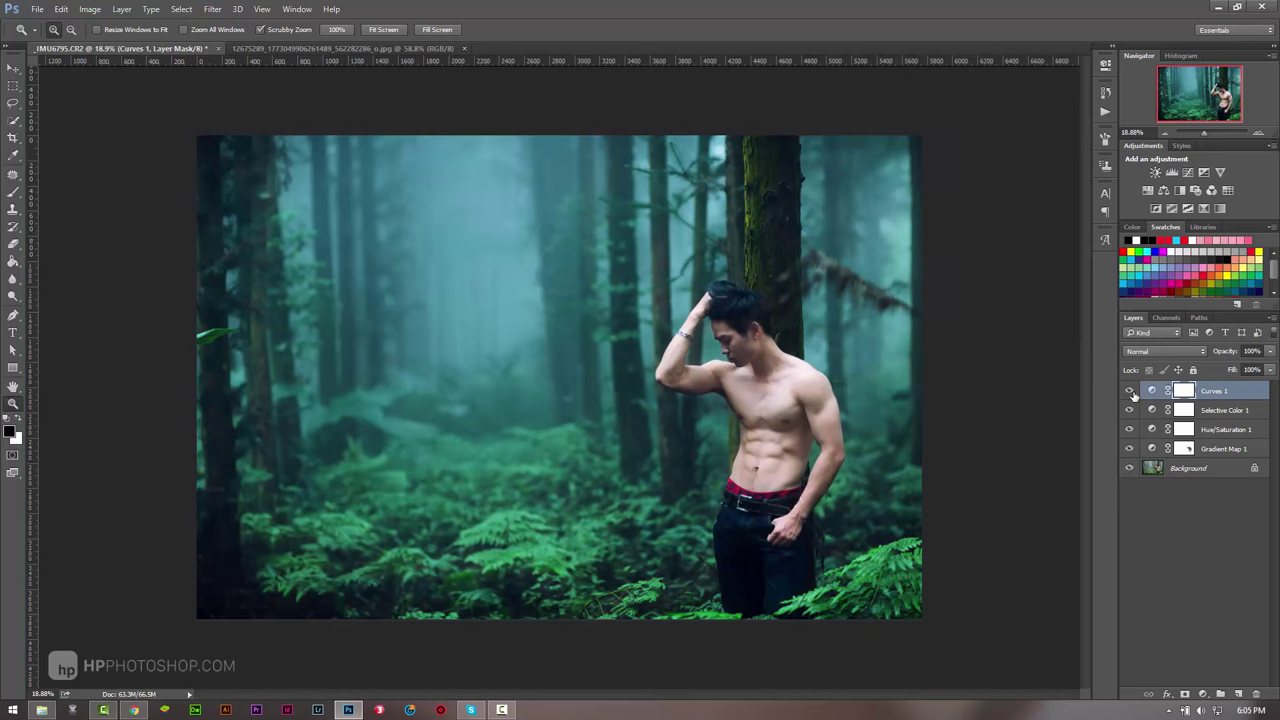
Step: Toggle Curves 1 on and off and flip between the portrait and reference photo
left_click(1129, 391)
left_click(1129, 391)
left_click(287, 47)
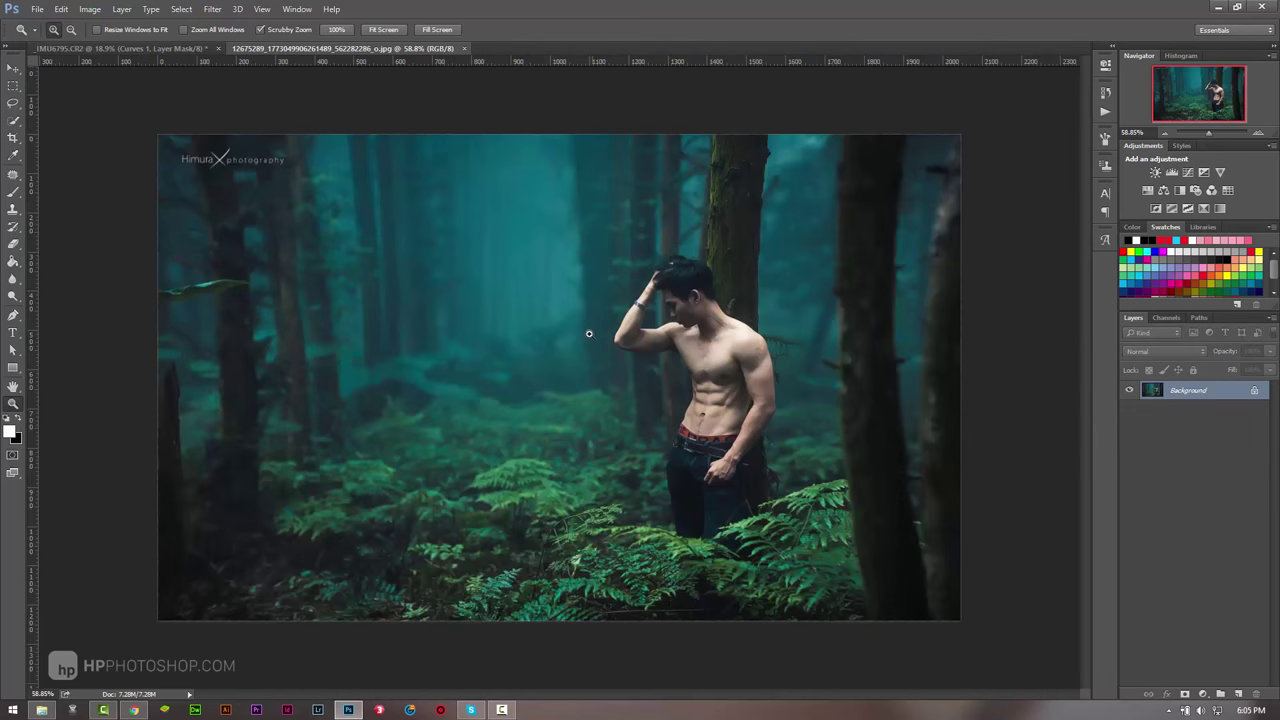
left_click(165, 50)
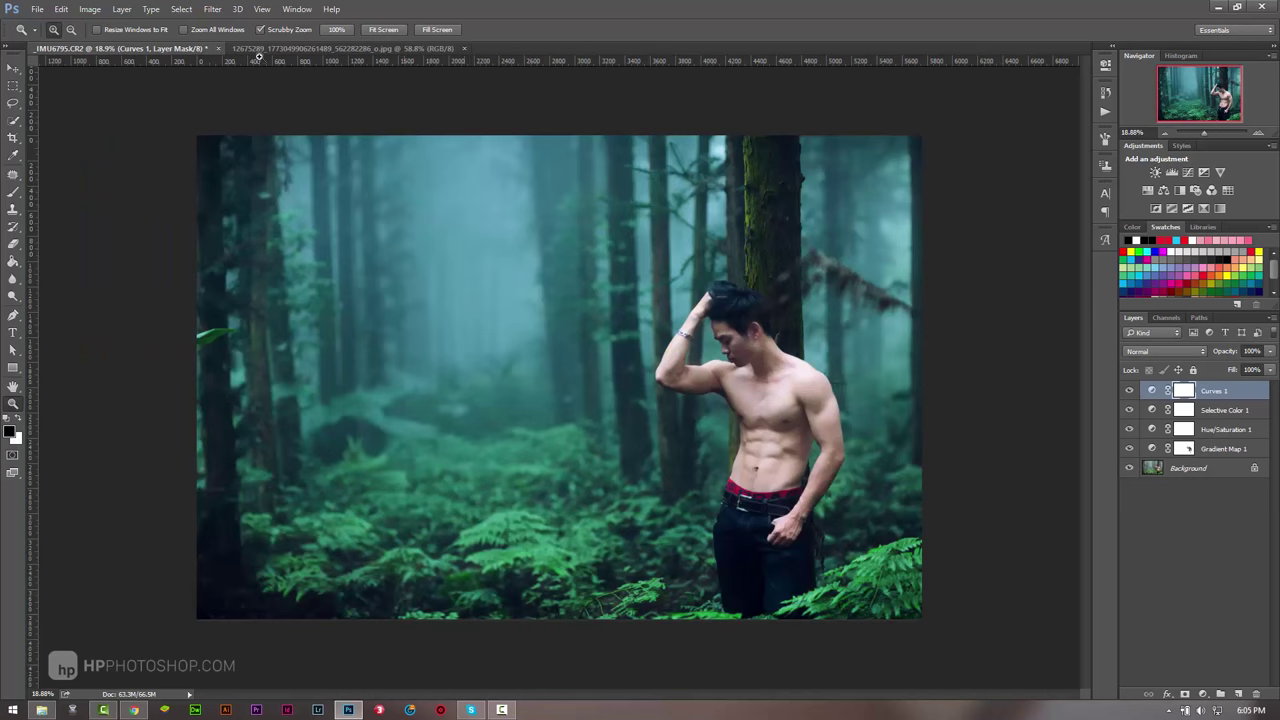
left_click(291, 50)
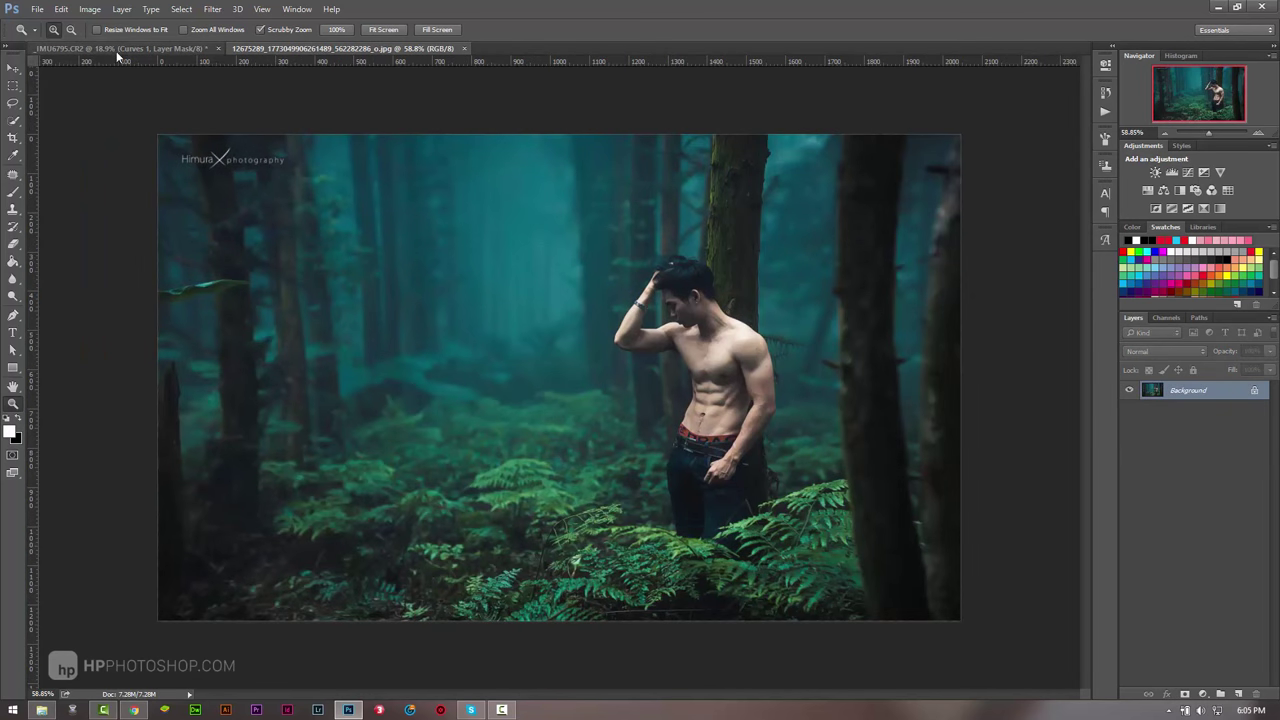
left_click(120, 48)
scroll(576, 421, "up", 1)
scroll(576, 421, "down", 1)
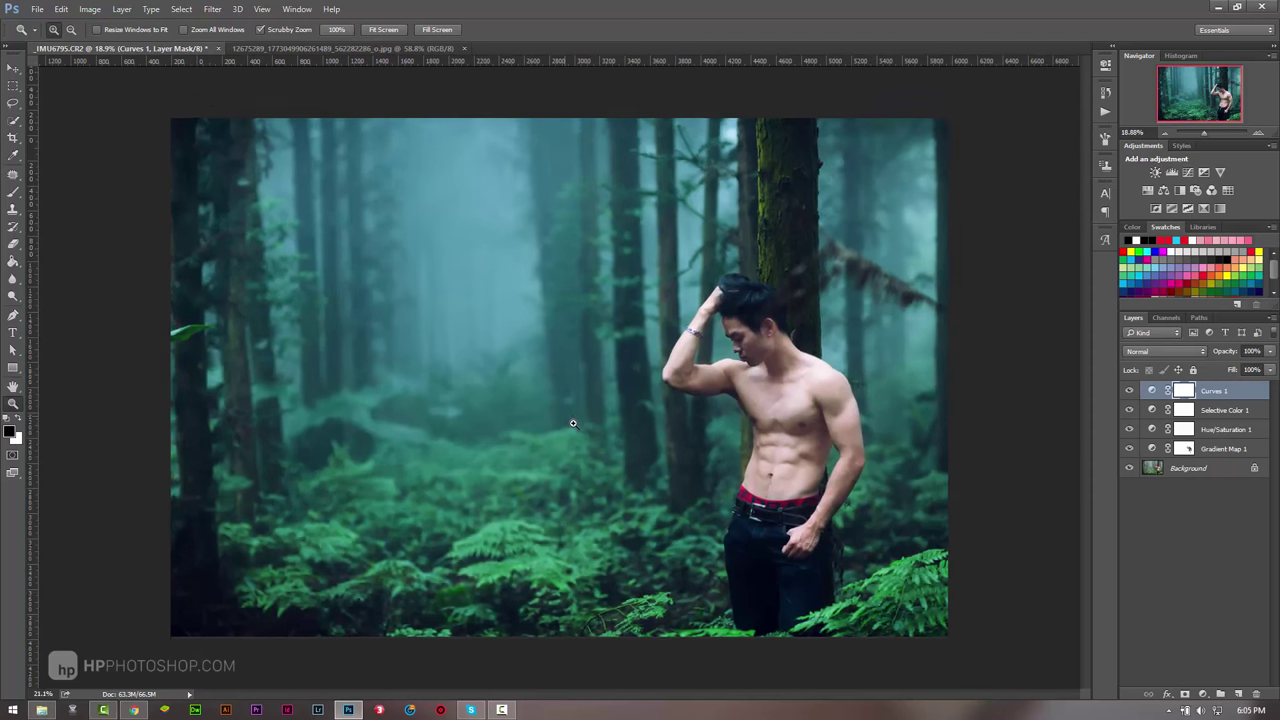
left_click(1203, 692)
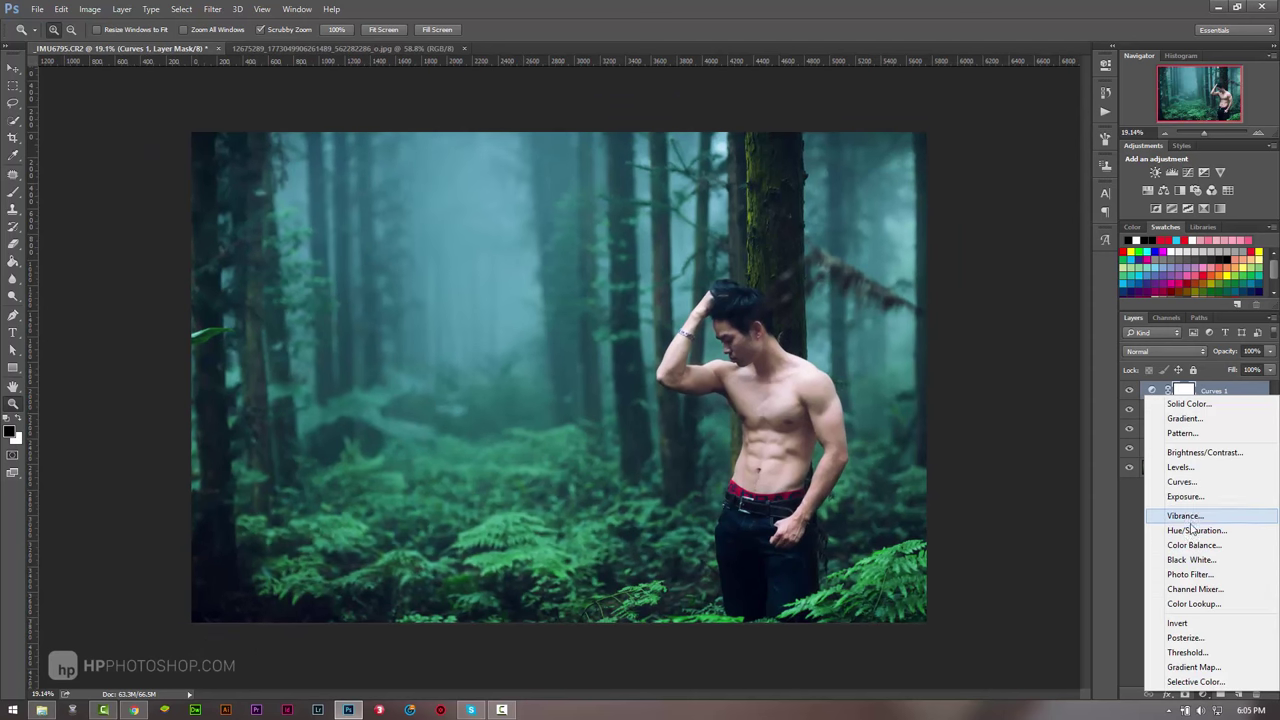
Step: Target the Yellows range over the skin in a new Hue/Saturation layer: Hue -5, Saturation -24, Lightness +4
left_click(889, 473)
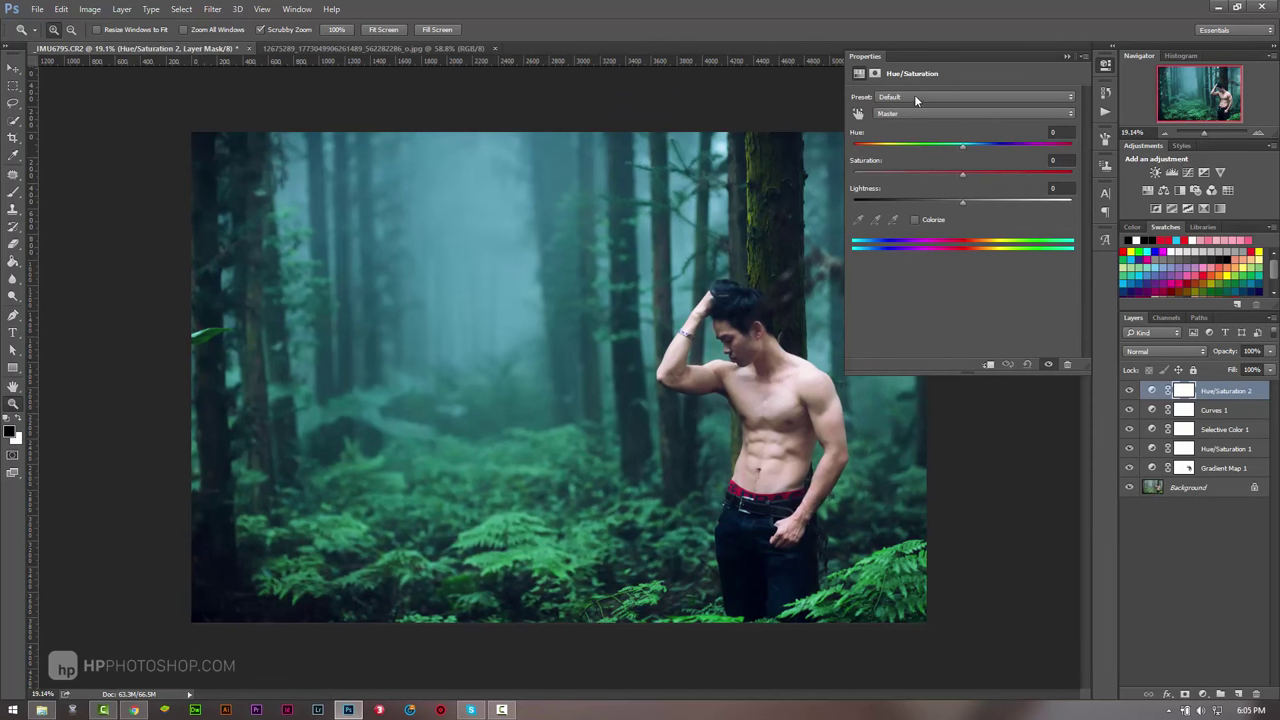
left_click(915, 113)
left_click(910, 145)
left_click_drag(994, 250, 980, 248)
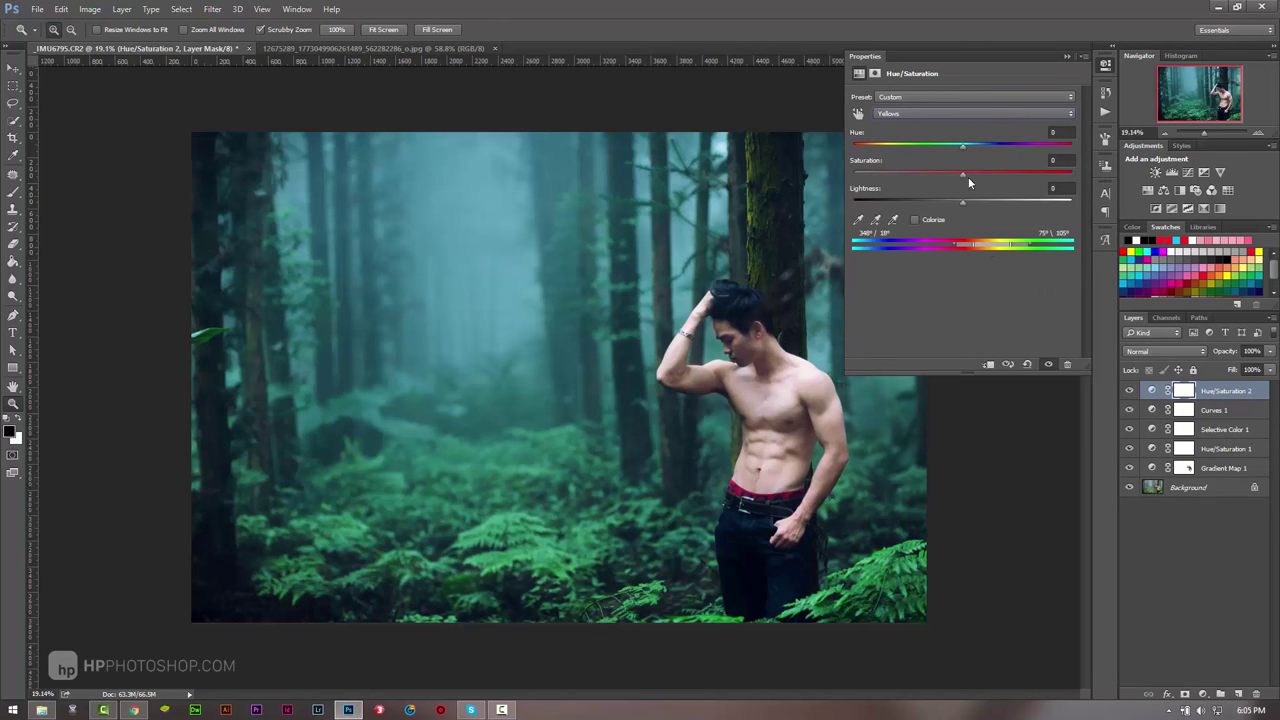
mouse_move(966, 175)
left_mouse_down()
mouse_move(1072, 175)
mouse_move(1072, 145)
left_mouse_up()
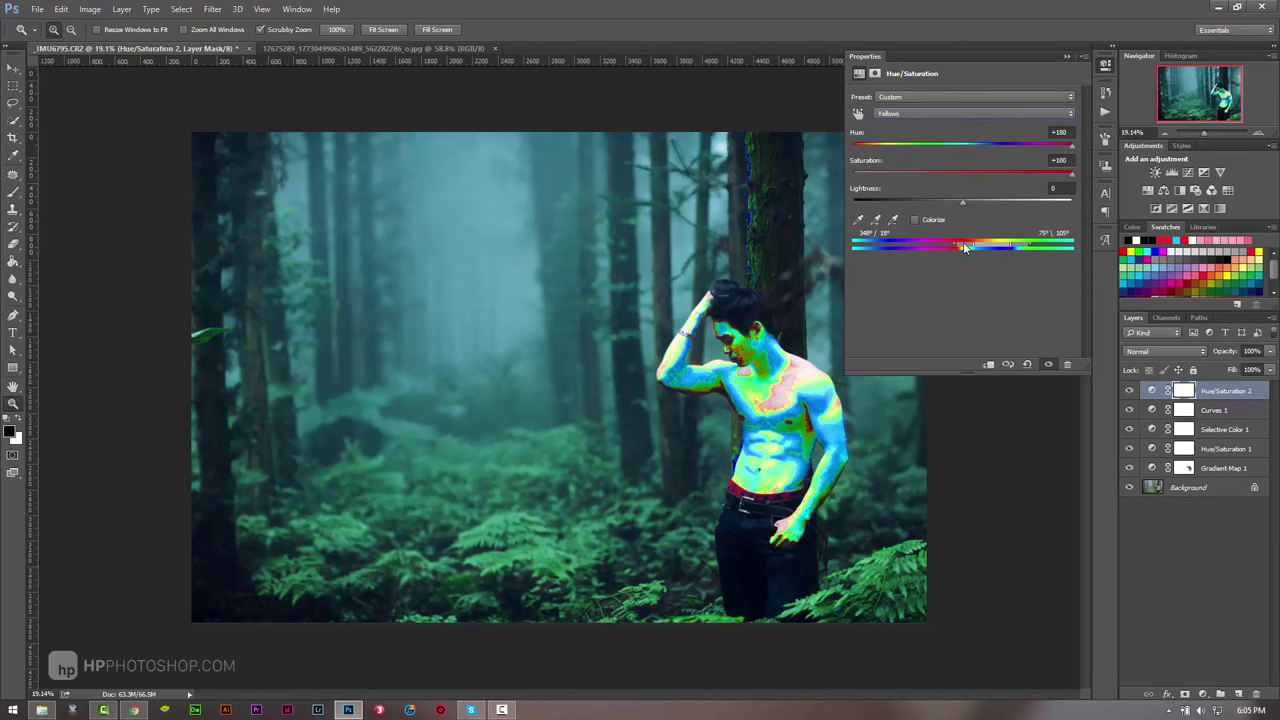
mouse_move(964, 248)
left_mouse_down()
mouse_move(1014, 245)
mouse_move(953, 248)
left_mouse_up()
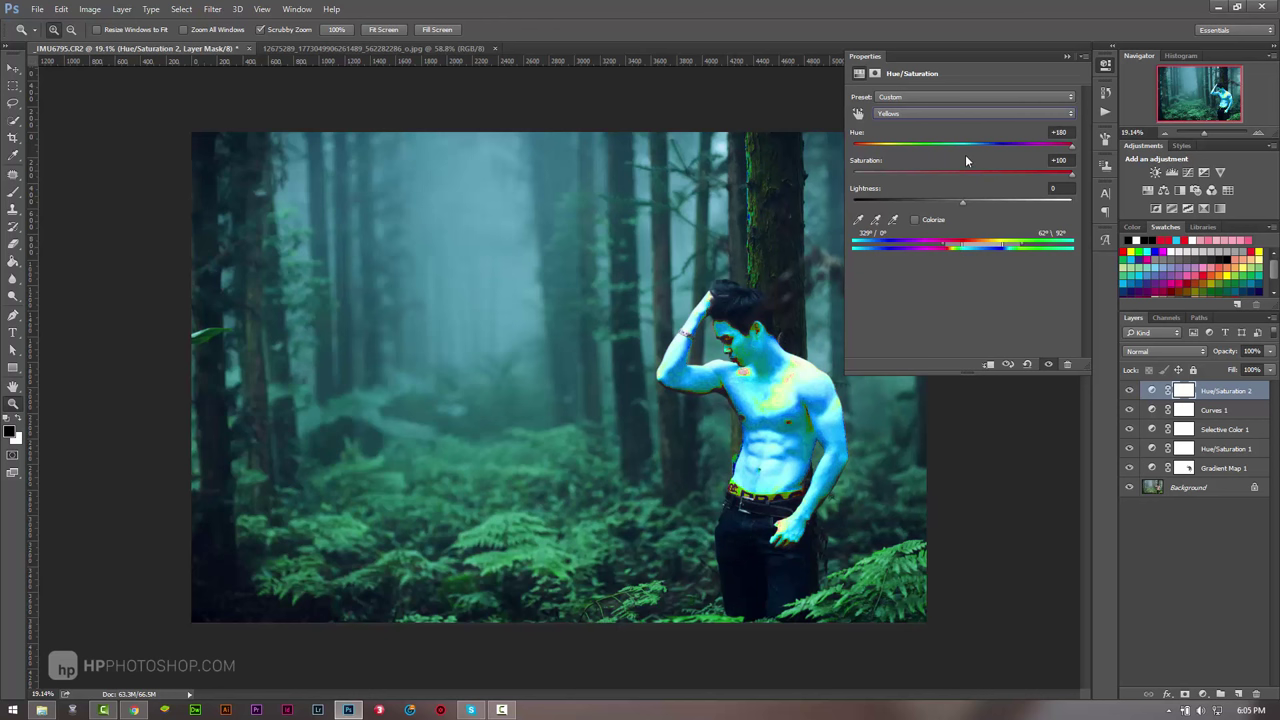
left_click_drag(1071, 145, 962, 145)
mouse_move(1071, 172)
left_mouse_down()
mouse_move(960, 170)
mouse_move(975, 150)
mouse_move(938, 150)
mouse_move(974, 148)
mouse_move(957, 149)
mouse_move(942, 182)
mouse_move(922, 182)
left_mouse_up()
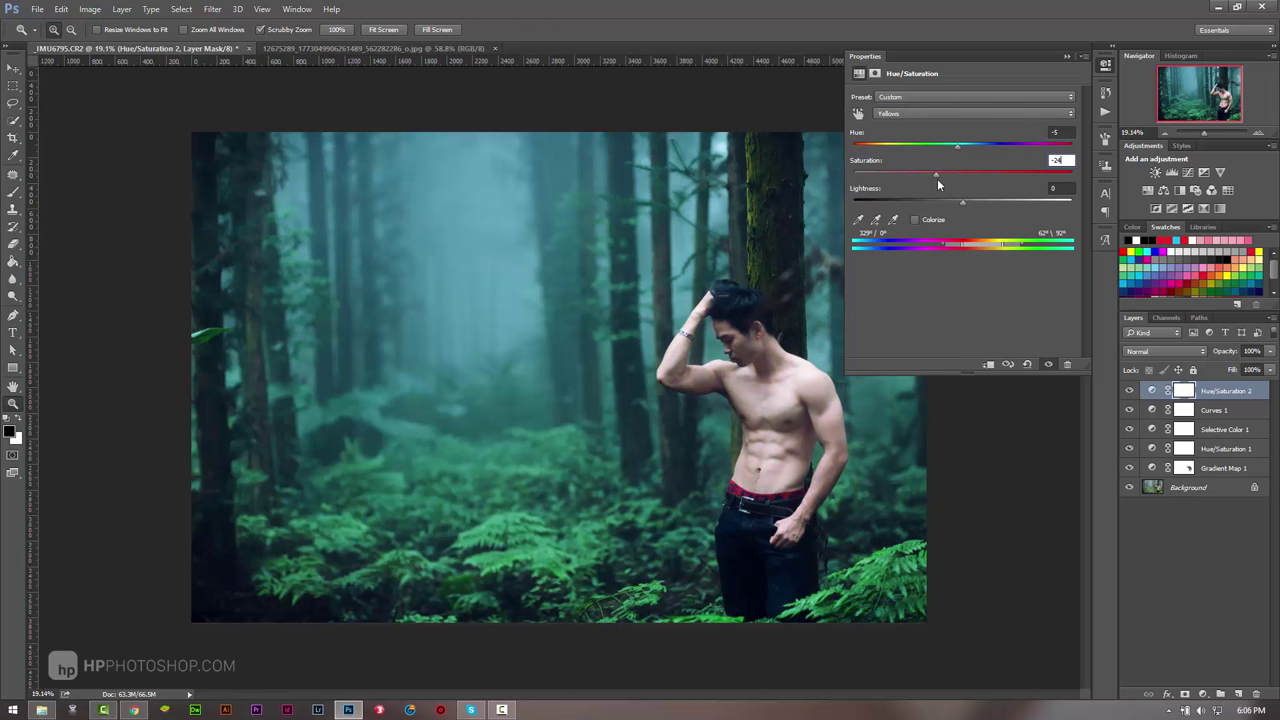
mouse_move(966, 202)
left_mouse_down()
mouse_move(984, 202)
mouse_move(932, 204)
mouse_move(962, 204)
left_mouse_up()
left_click(1065, 57)
left_click_drag(849, 441, 862, 456)
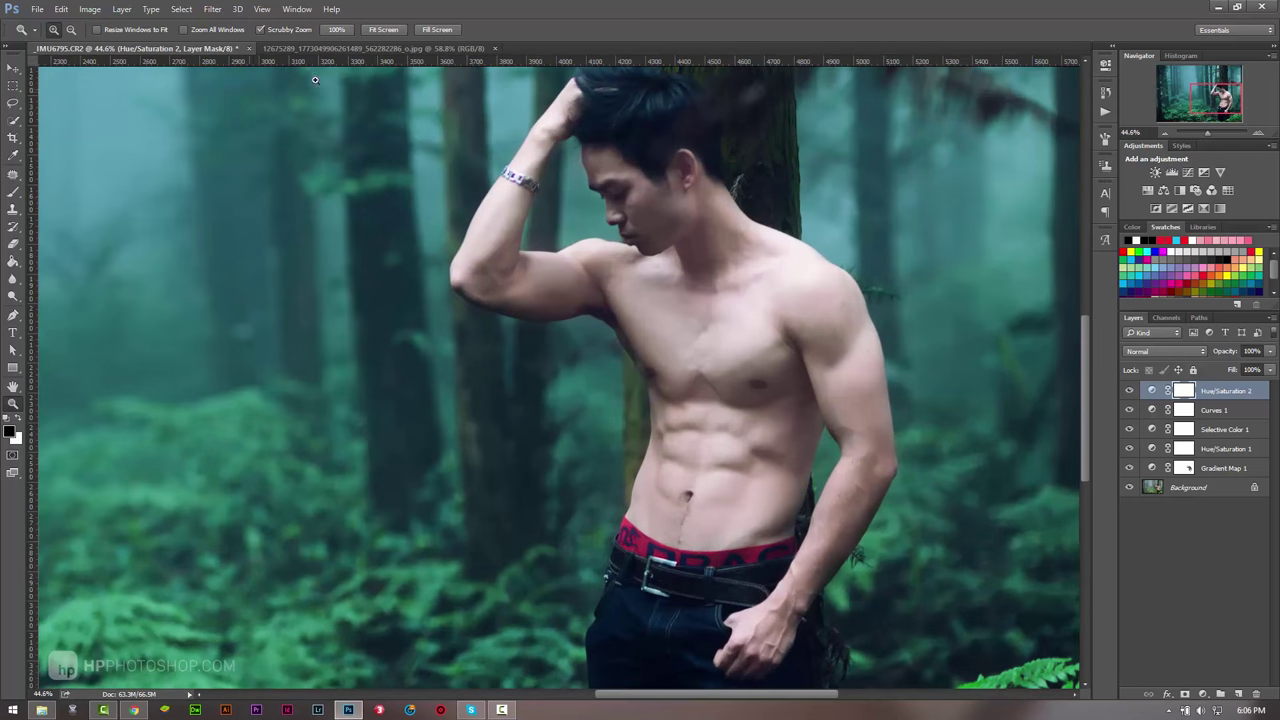
left_click(380, 48)
left_click_drag(764, 407, 840, 404)
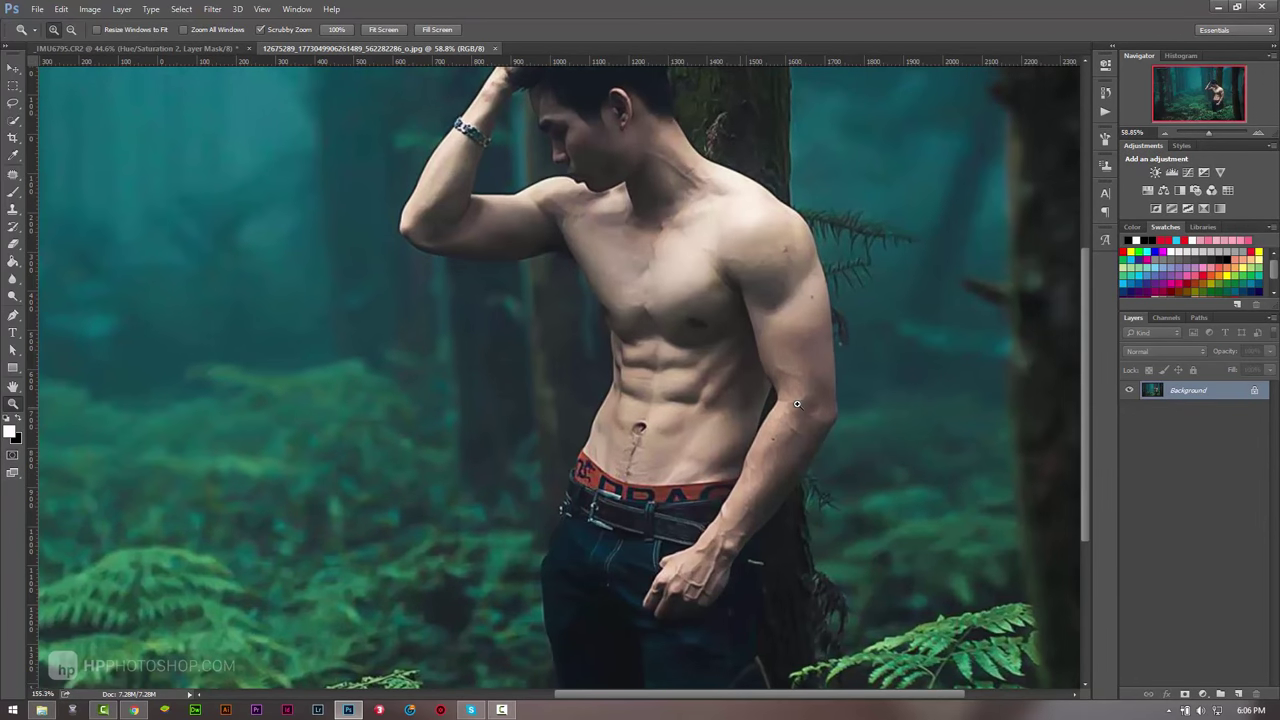
key("b")
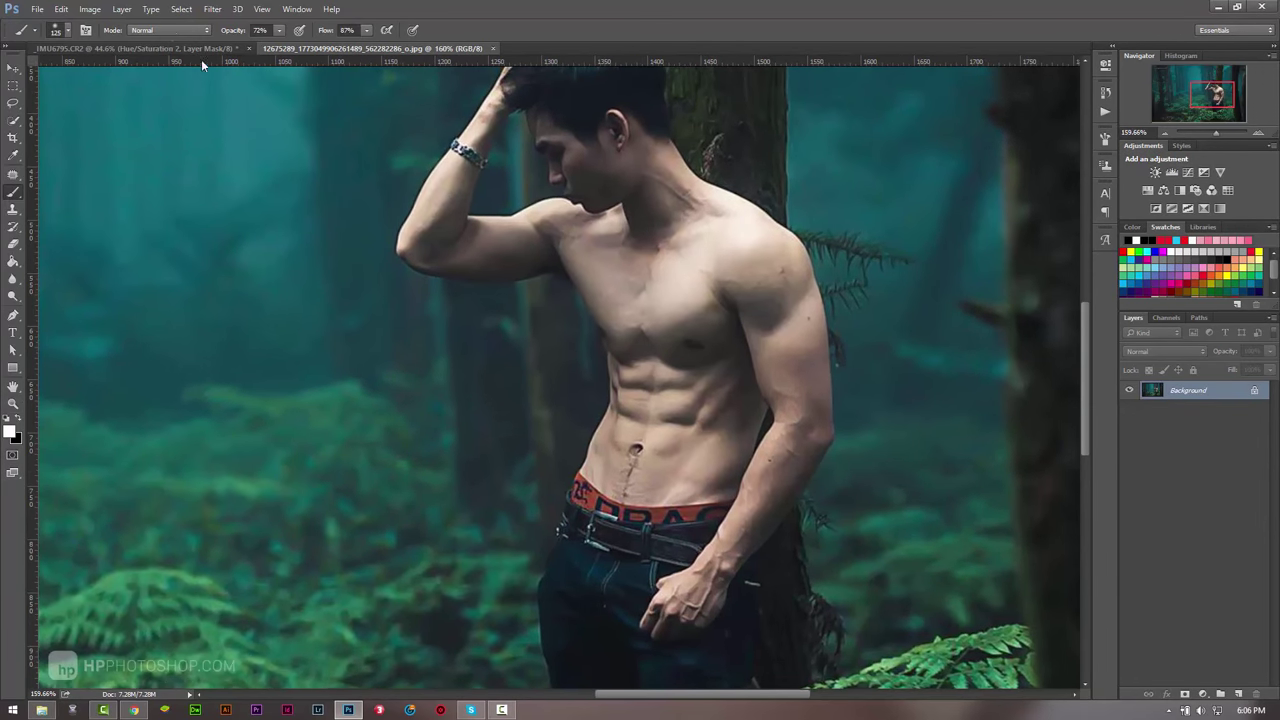
left_click(150, 48)
key("z")
left_click(699, 351, "alt")
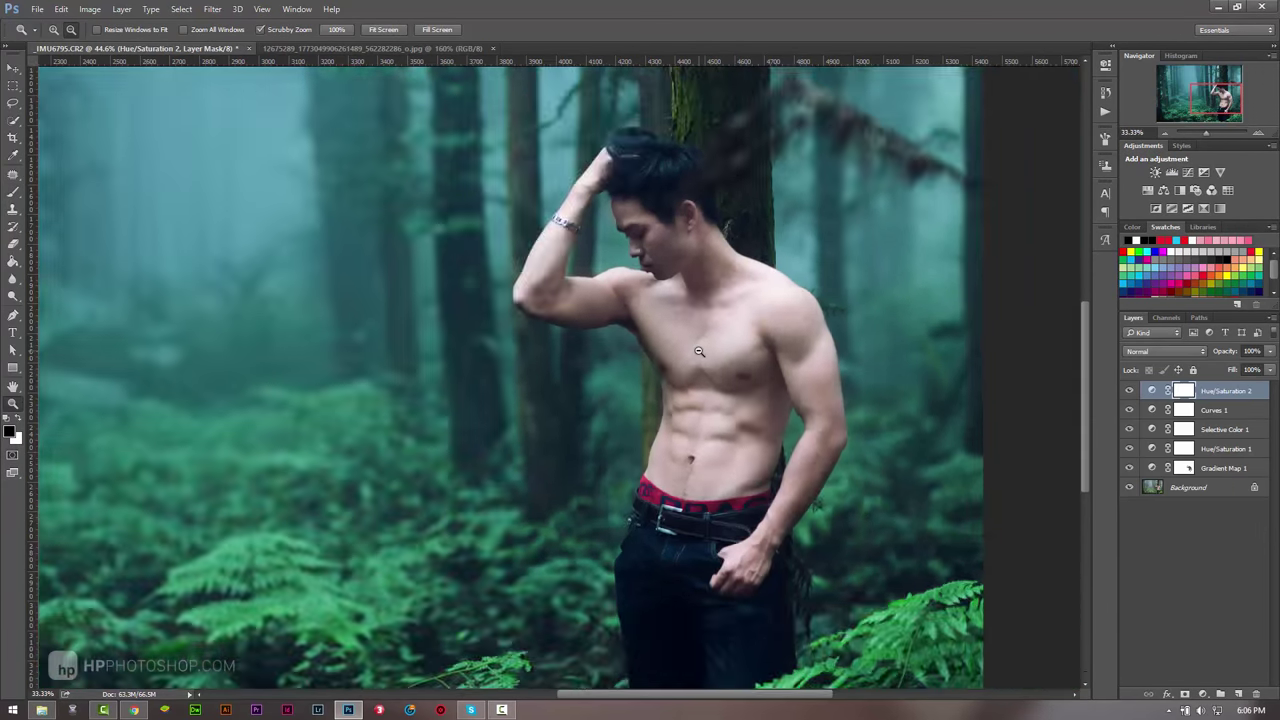
mouse_move(699, 351)
left_mouse_down()
mouse_move(563, 385)
mouse_move(626, 386)
left_mouse_up()
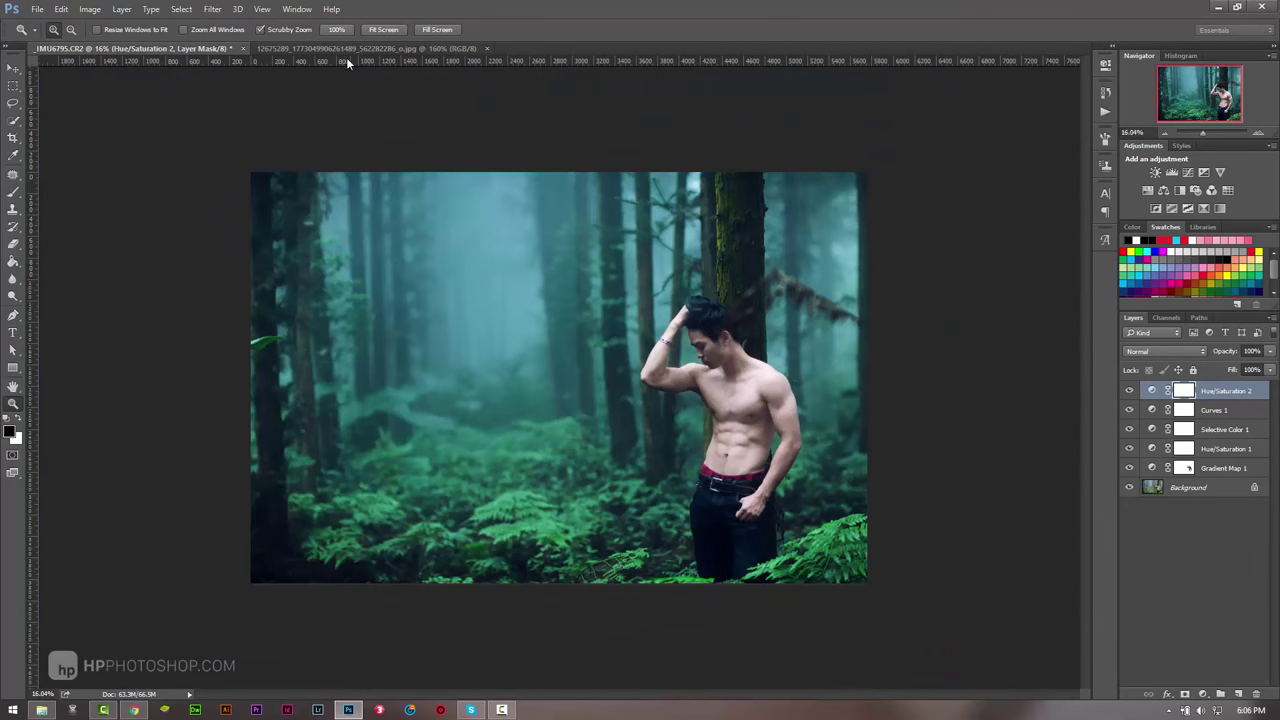
left_click(346, 48)
left_click_drag(349, 257, 329, 267)
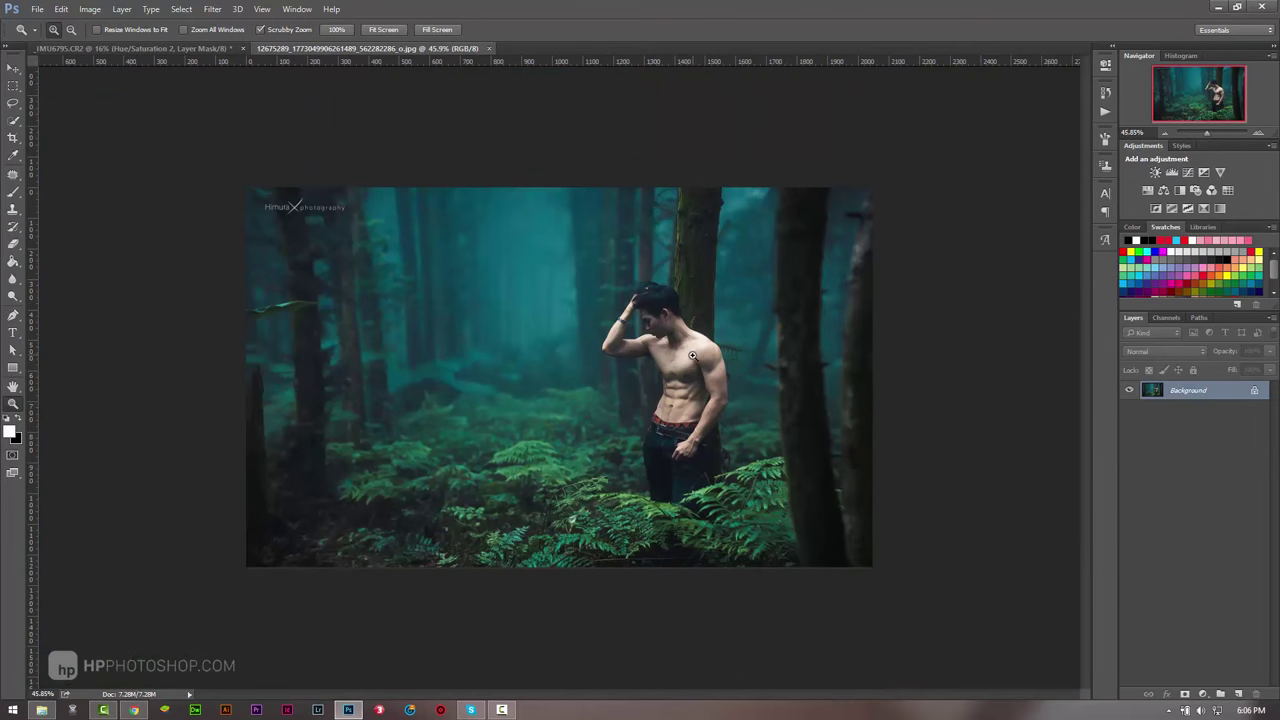
left_click(182, 47)
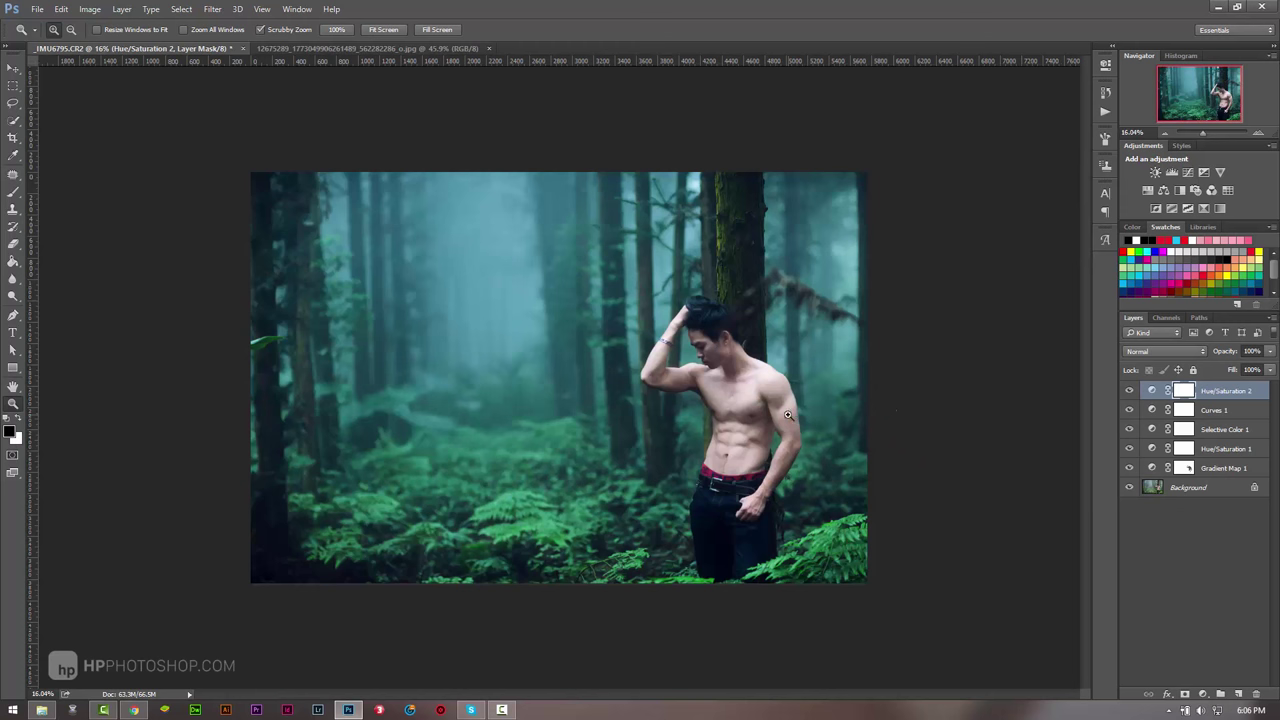
left_click(788, 414)
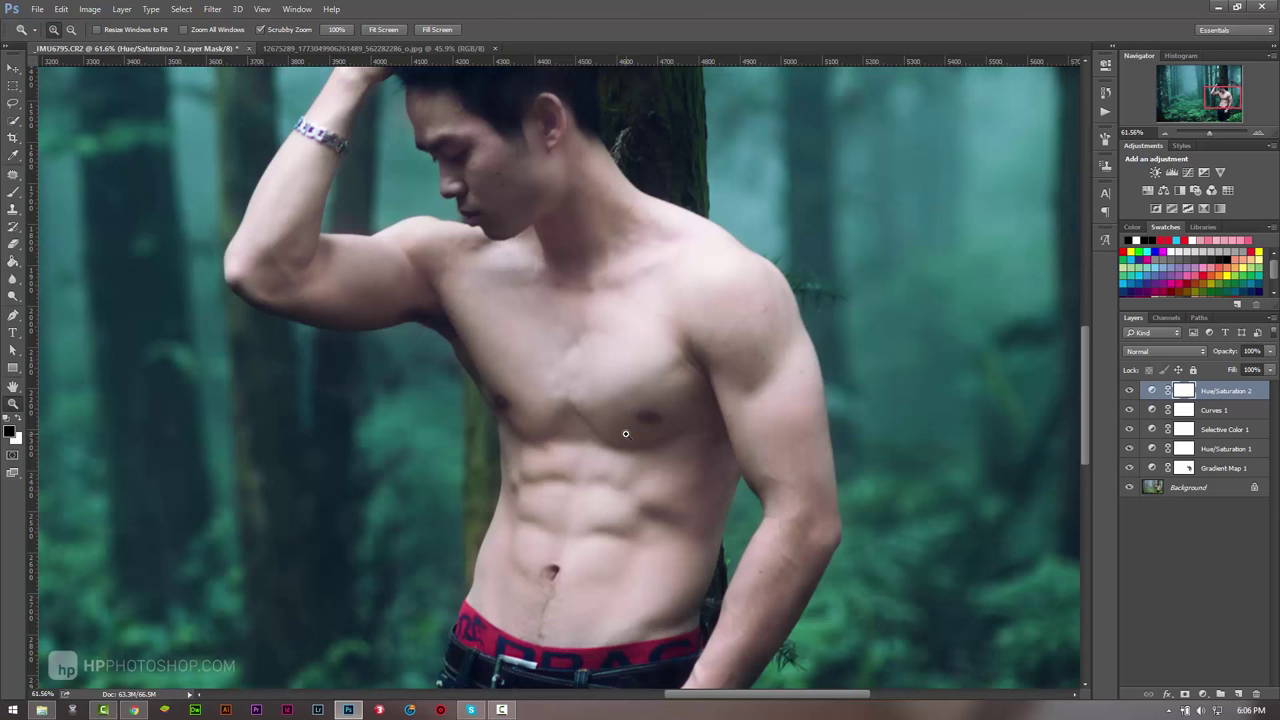
Step: Create Layer 1, fill it with 50% Gray, and set its blend mode to Linear Light
key("ctrl+shift+n")
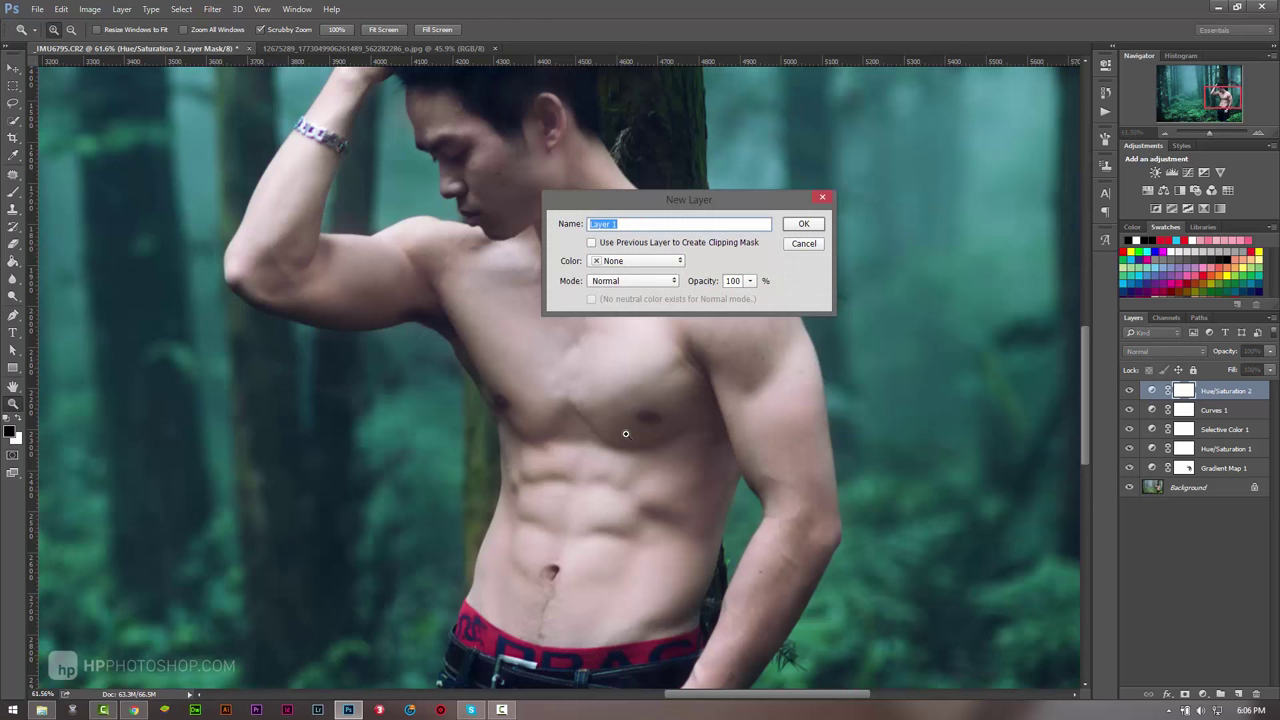
key("Escape")
key("ctrl+shift+alt+n")
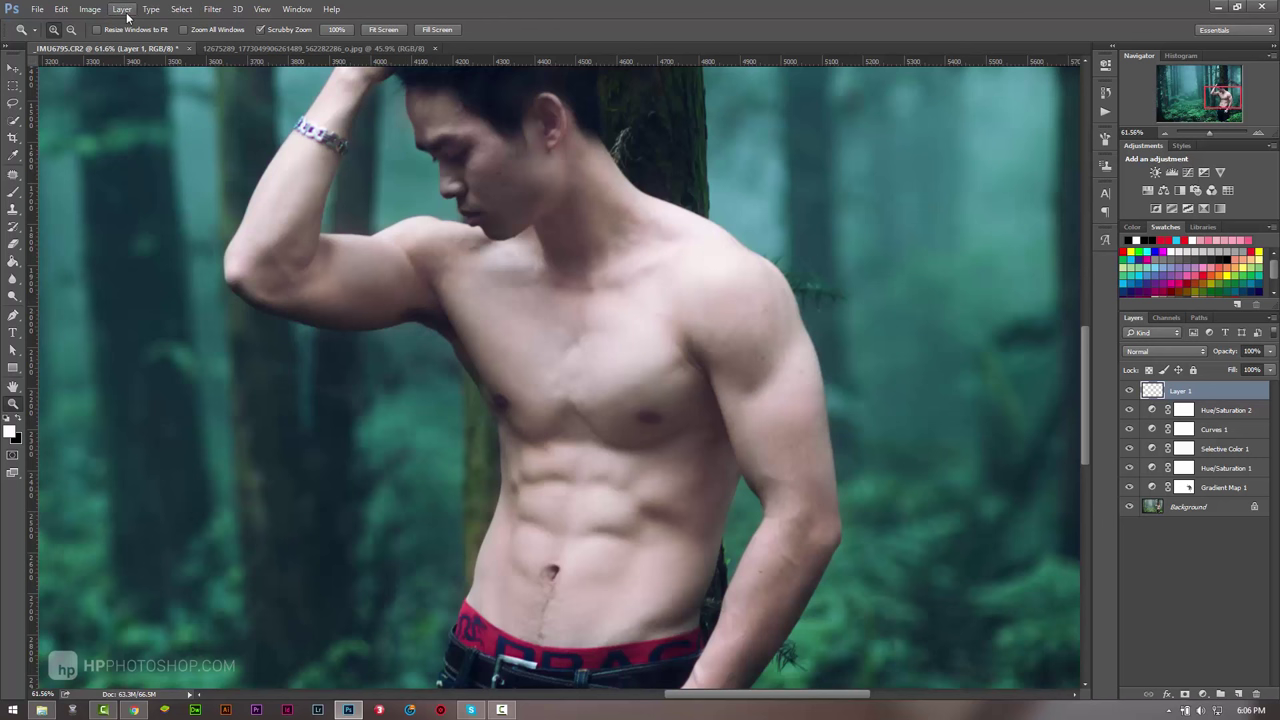
key("shift+F5")
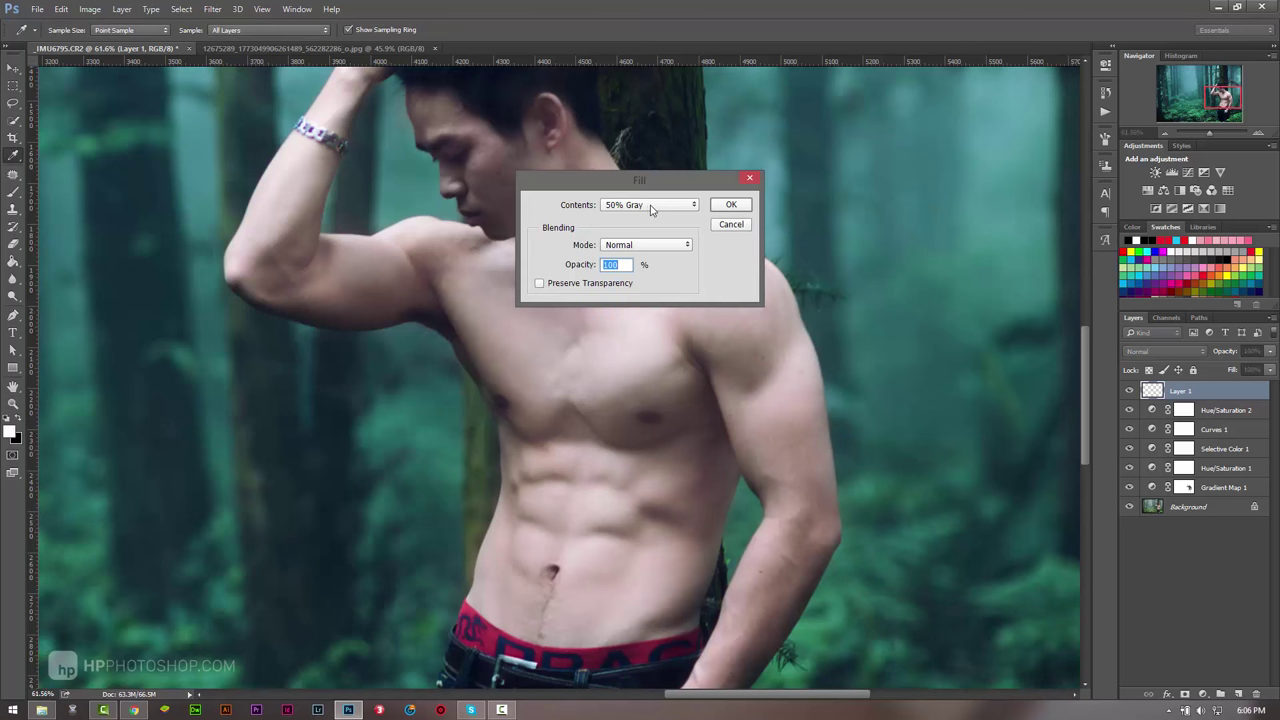
left_click(651, 206)
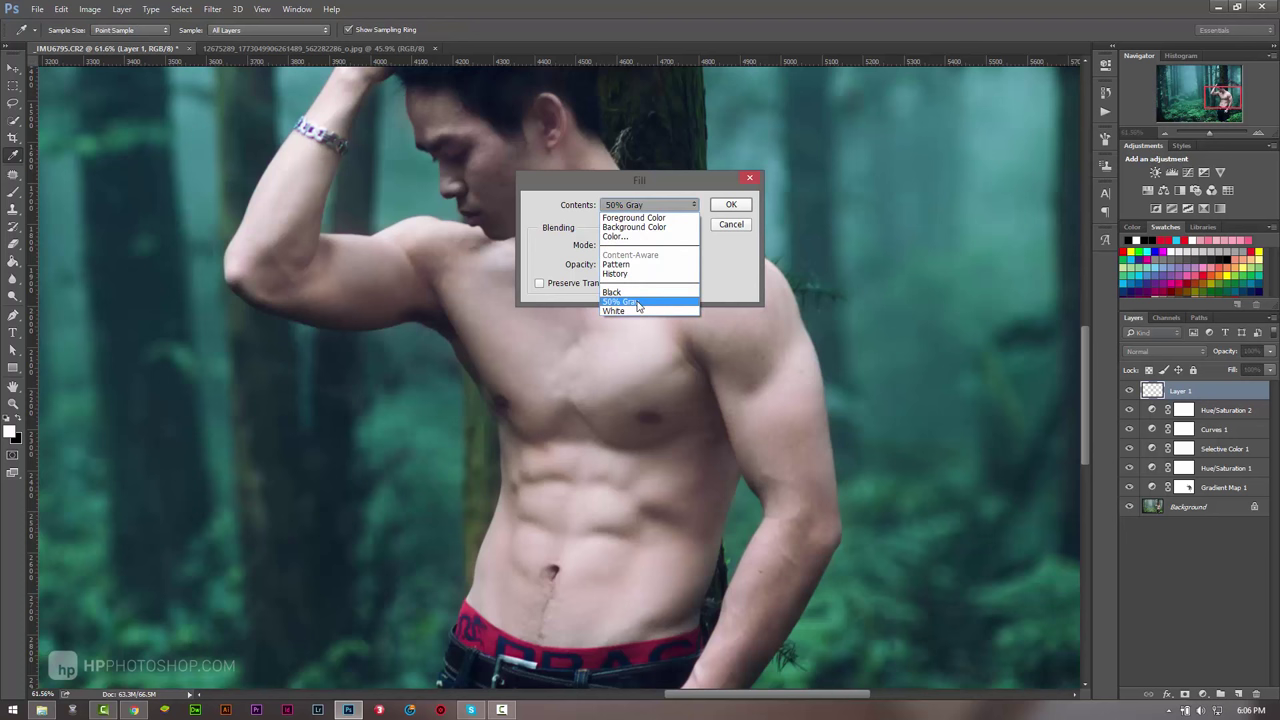
left_click(637, 303)
left_click(739, 211)
key("z")
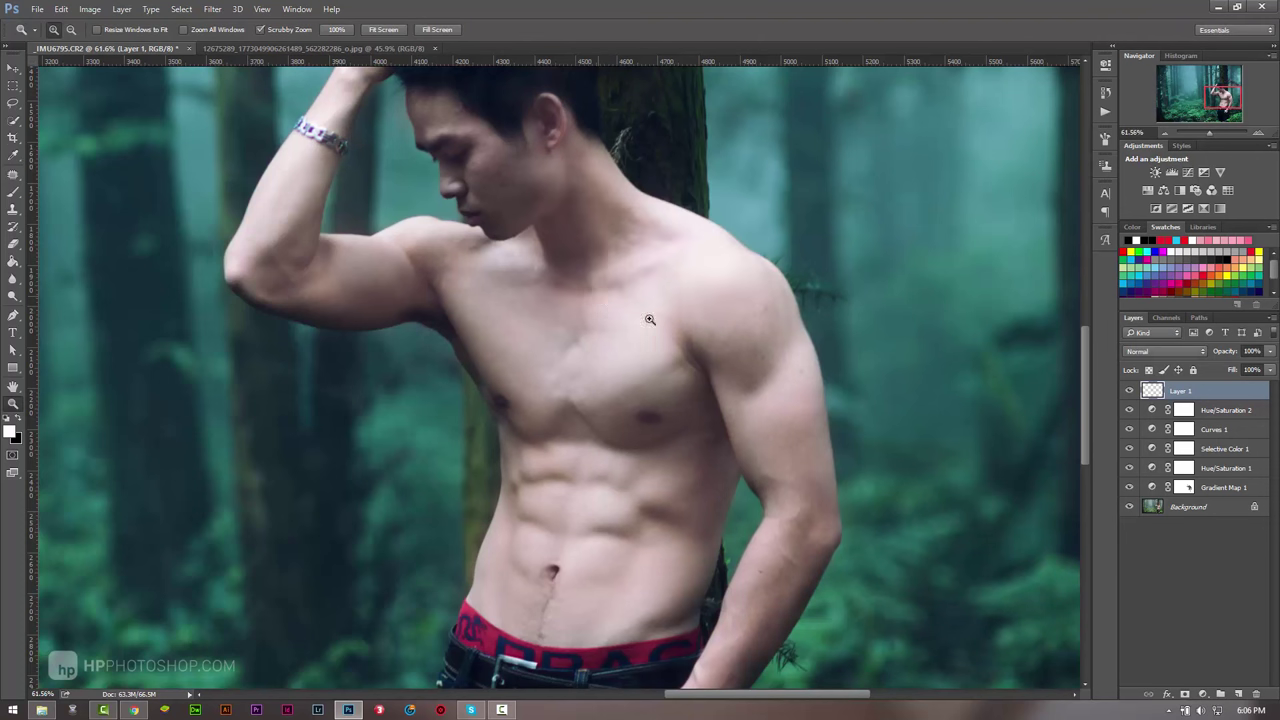
left_click(1190, 351)
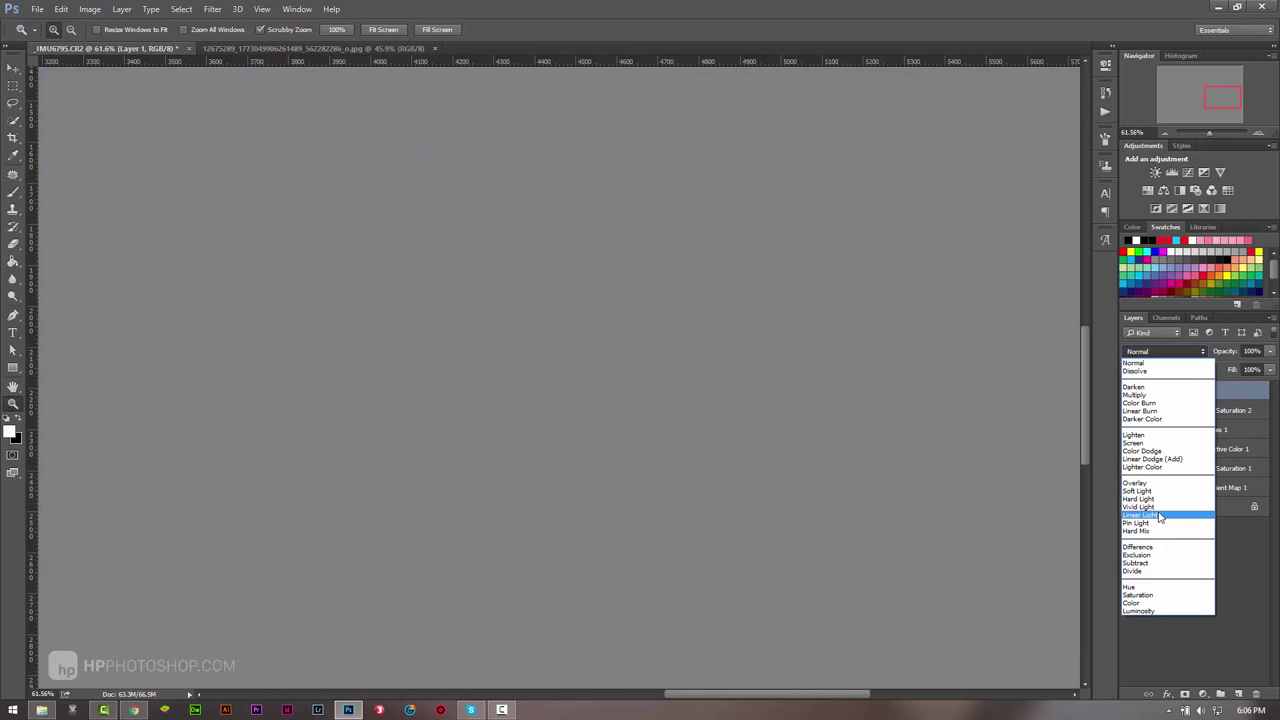
left_click(1161, 516)
Step: Select the Burn tool, zoom the torso to 100%, and set Exposure to 18%
left_click(641, 325, "alt")
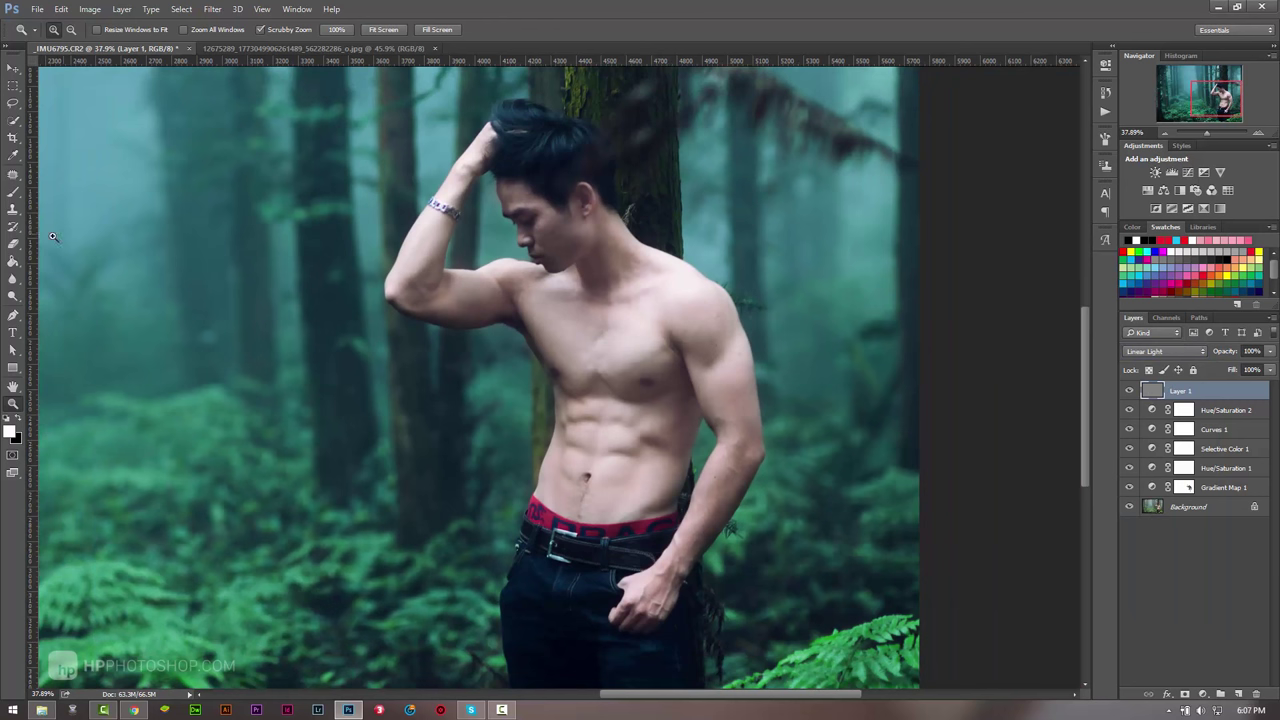
left_click(12, 296)
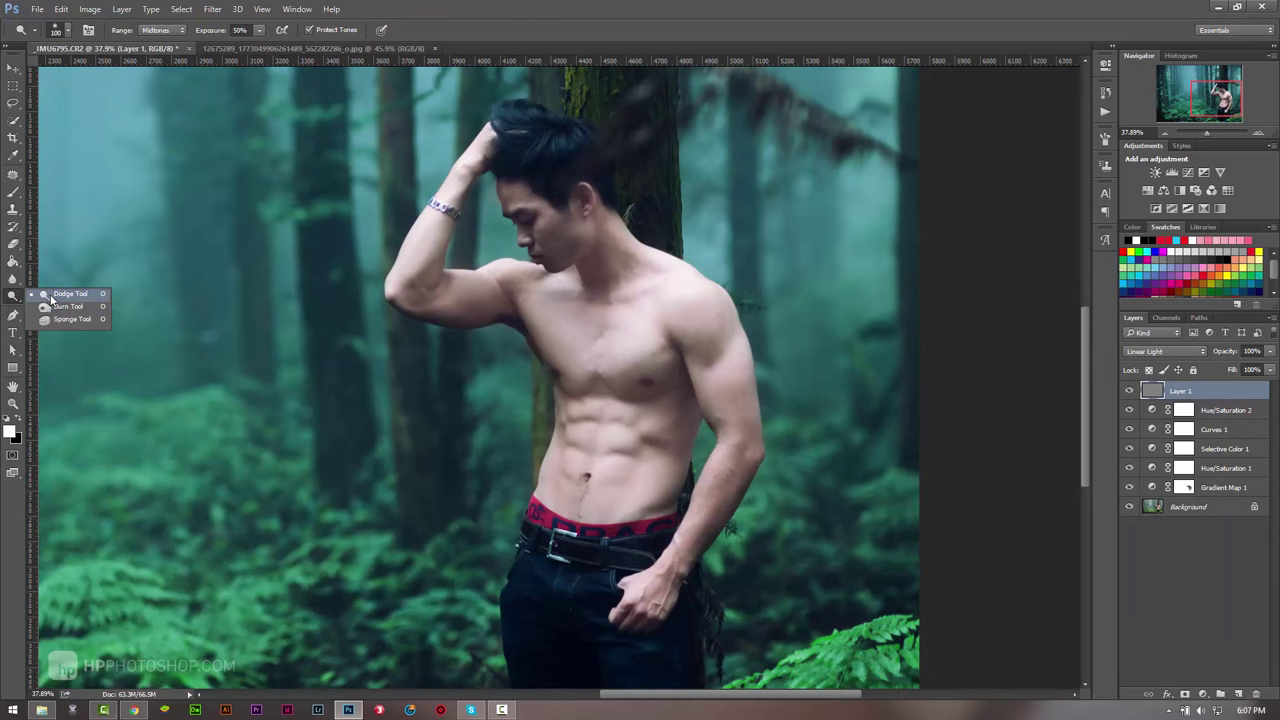
left_click(62, 306)
key("z")
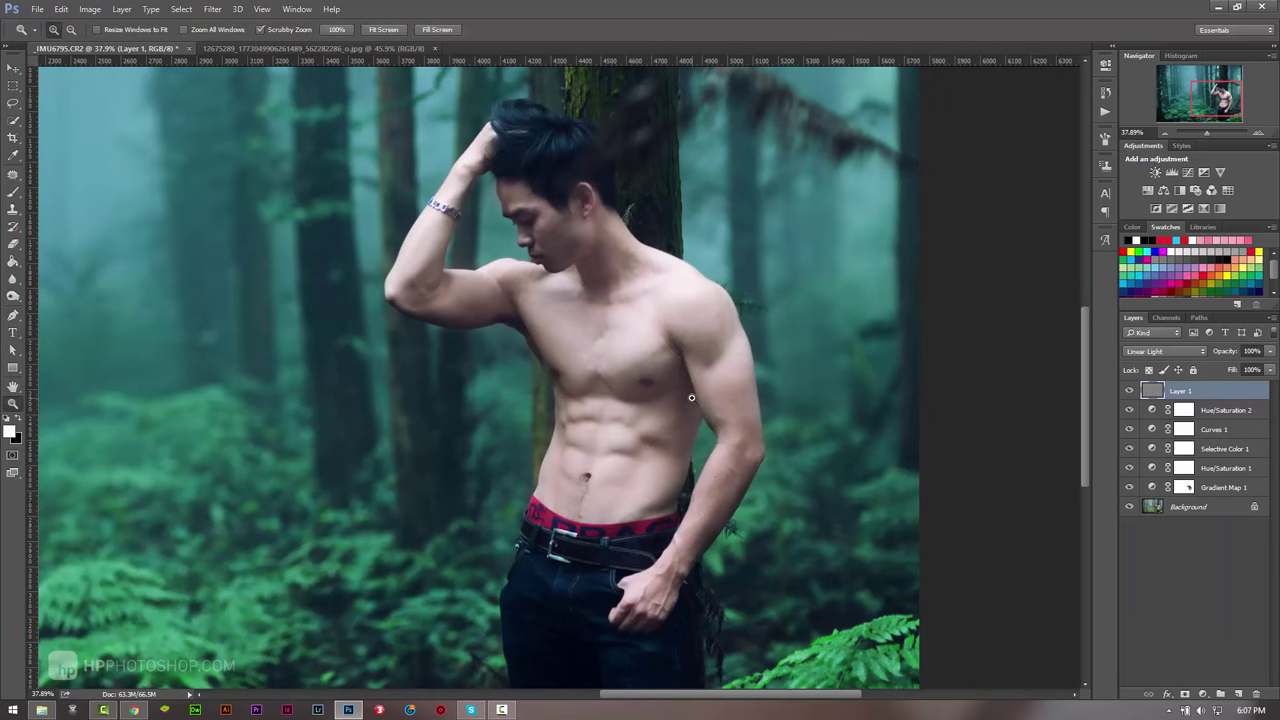
left_click(695, 395)
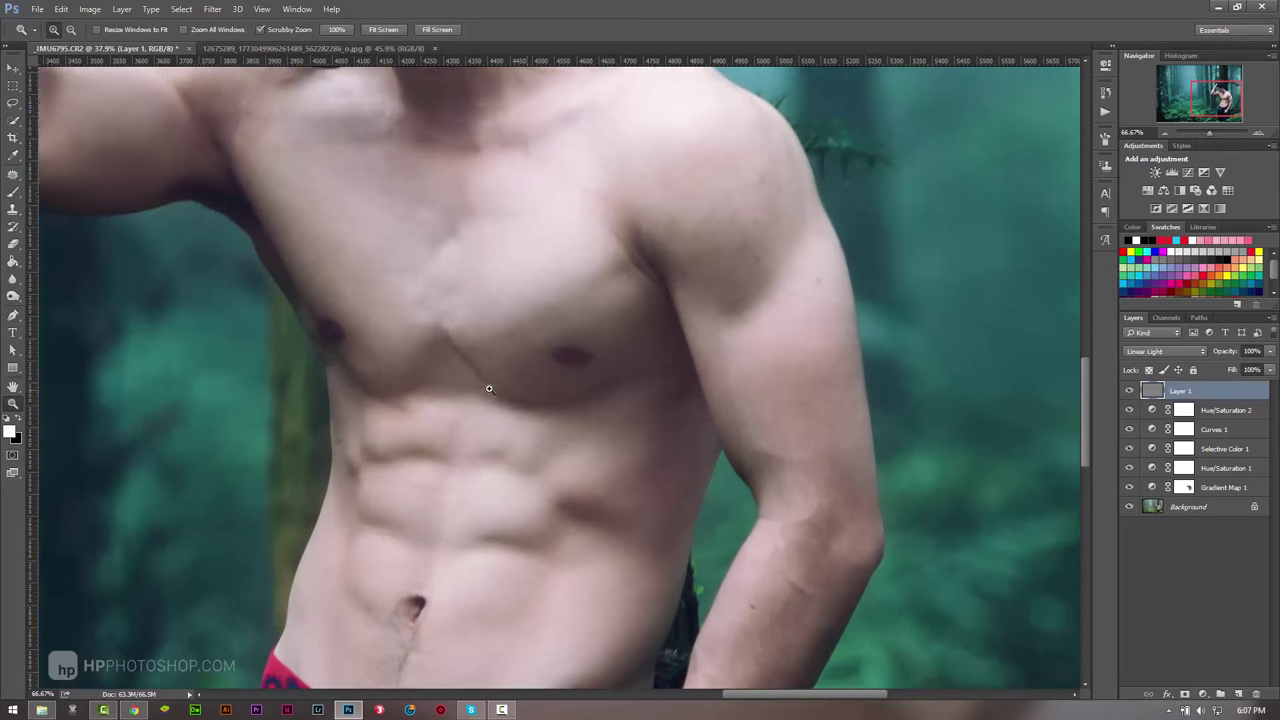
left_click(489, 388)
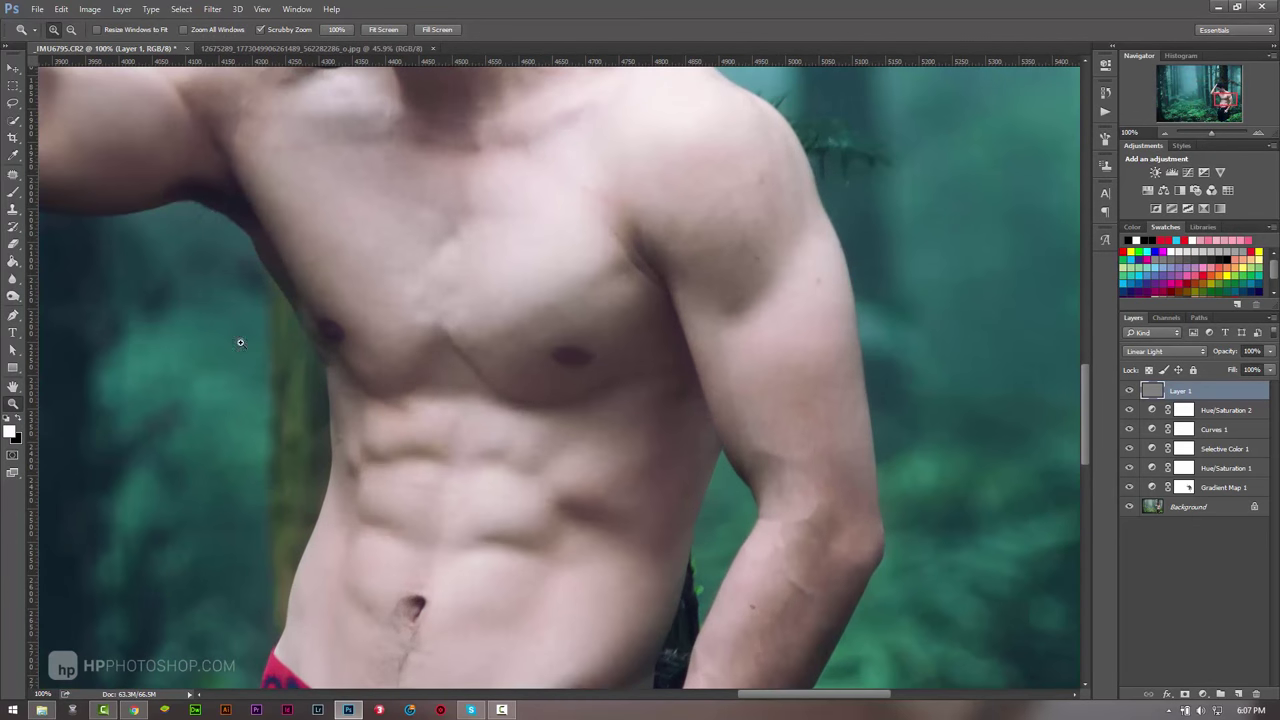
left_click(13, 296)
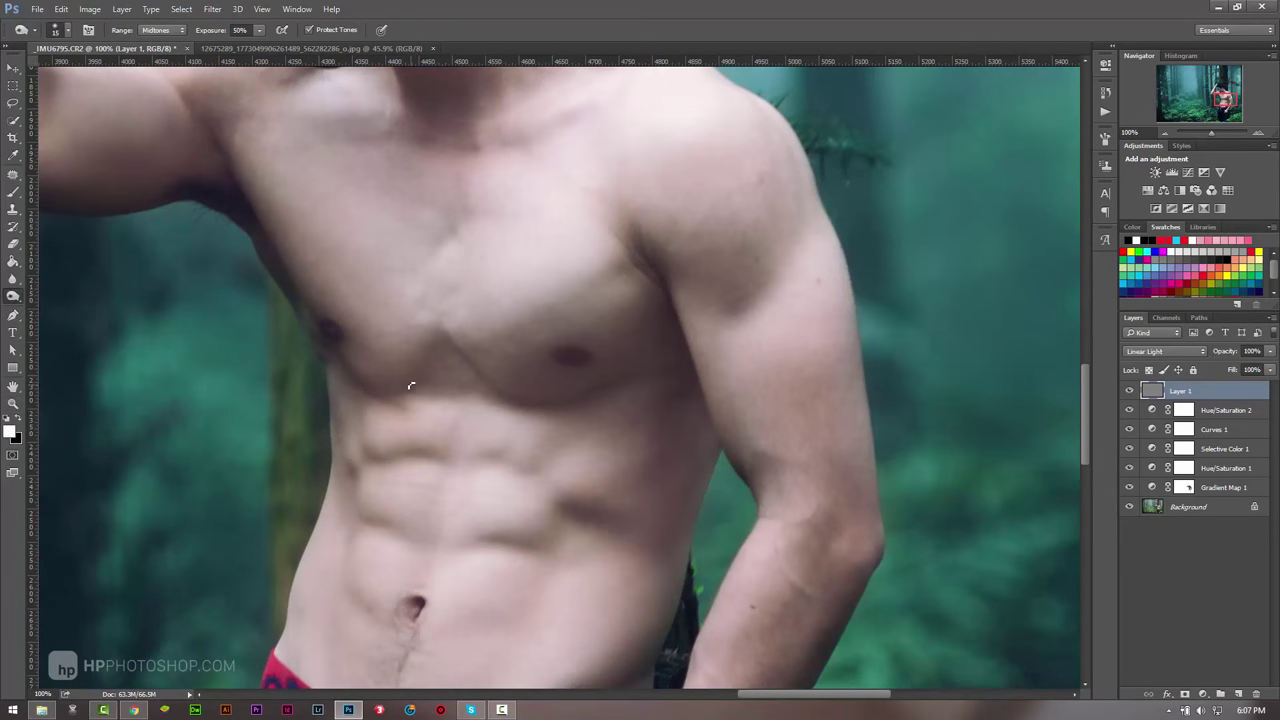
left_click_drag(447, 346, 545, 396)
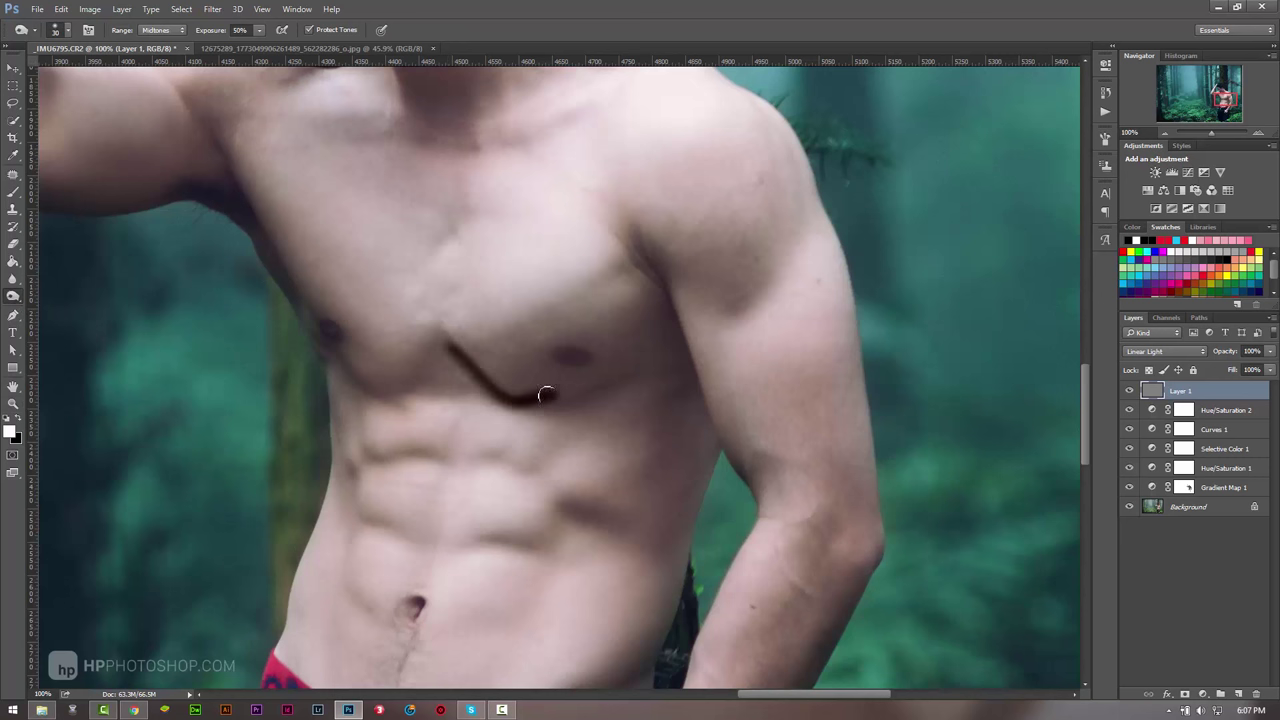
key("ctrl+z")
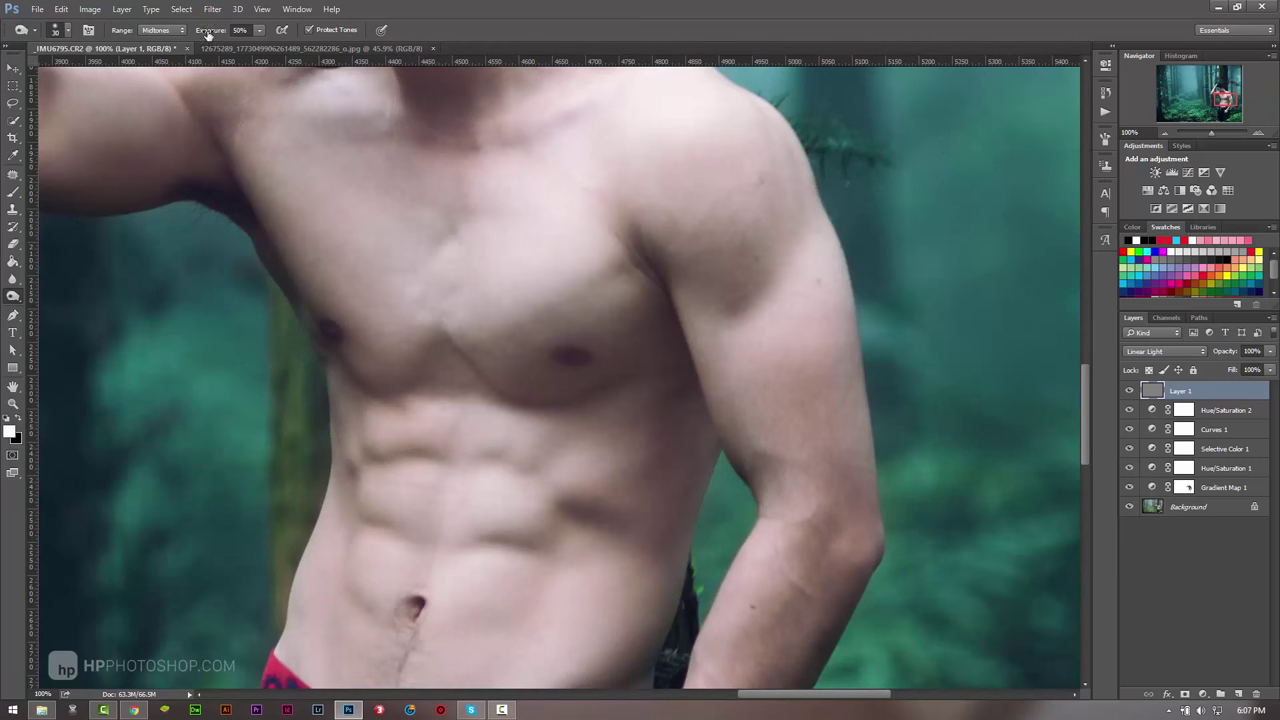
left_click(197, 32)
type("18")
key("Return")
Step: Burn under both pectorals, along the ab creases around the navel, and the chest side
left_click_drag(458, 350, 578, 410)
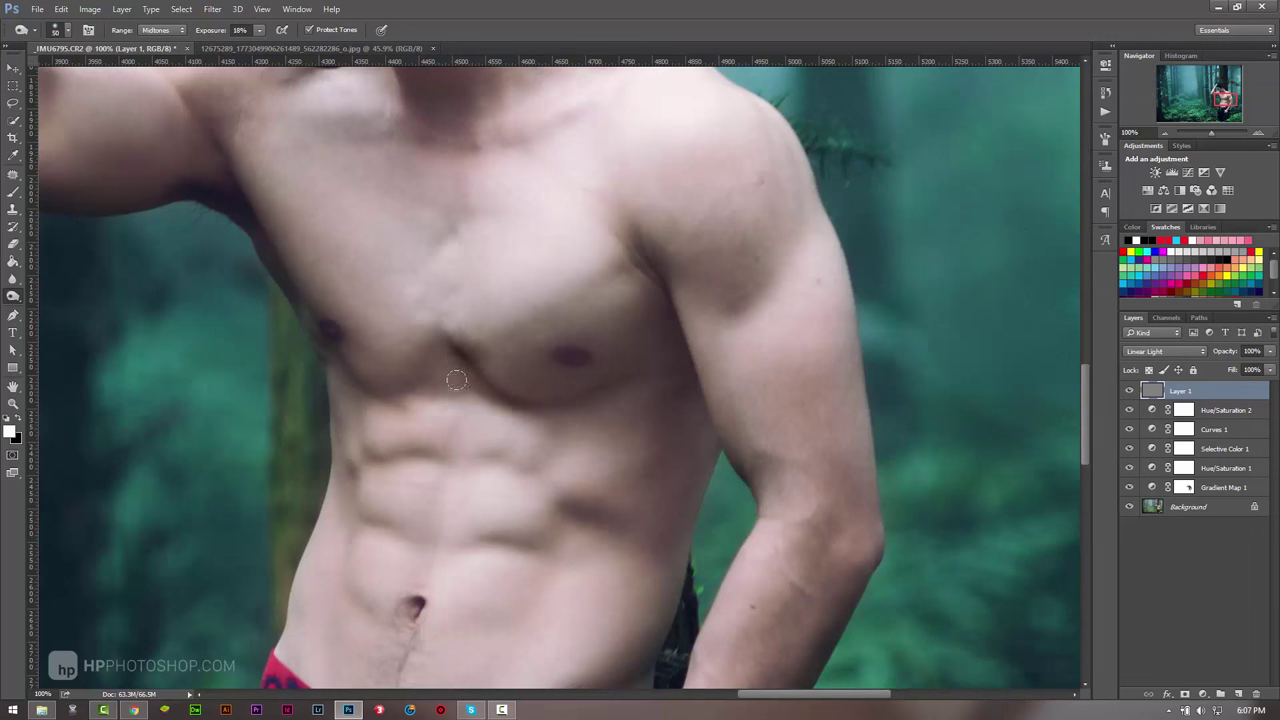
left_click_drag(445, 352, 333, 374)
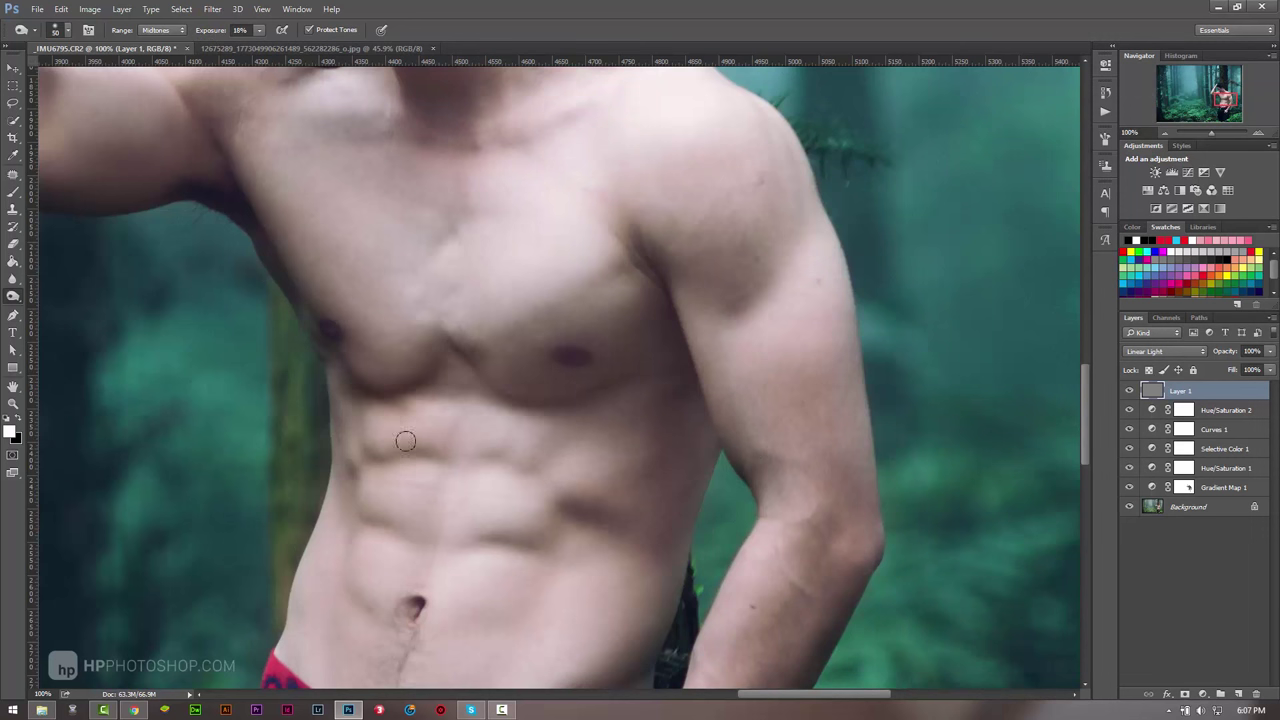
left_click_drag(358, 458, 478, 455)
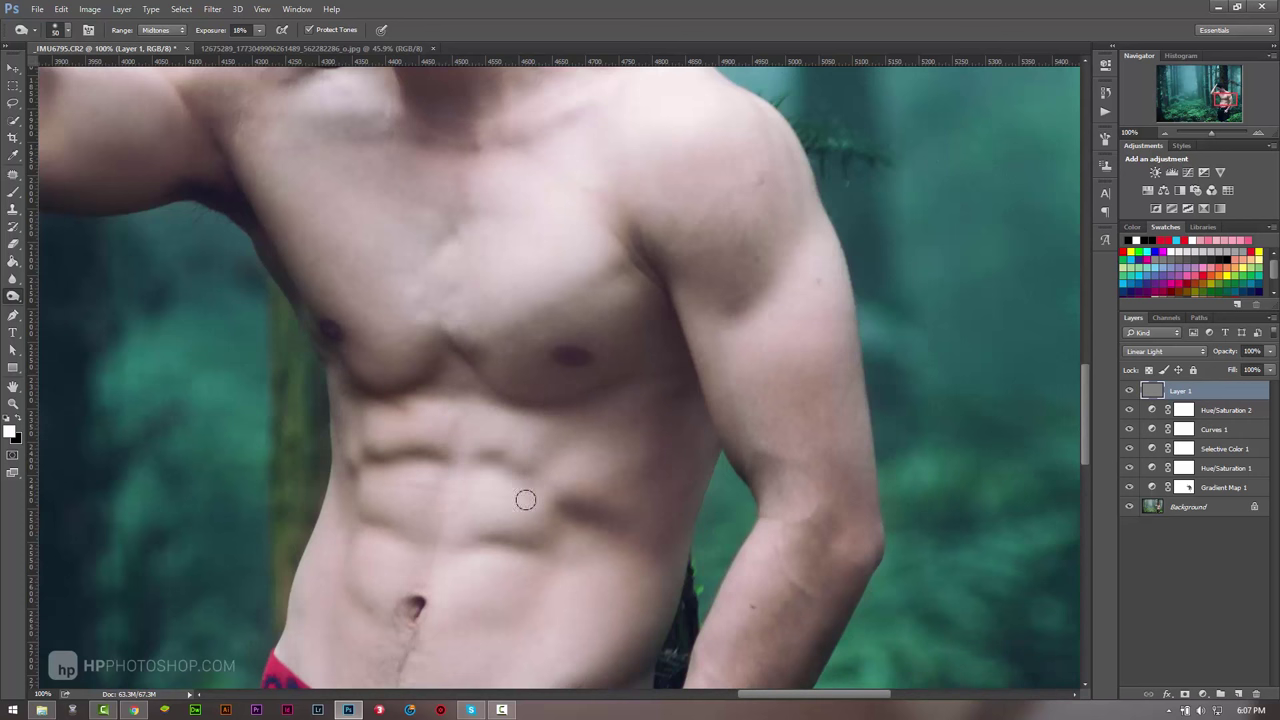
mouse_move(570, 510)
left_mouse_down()
mouse_move(432, 544)
mouse_move(330, 510)
left_mouse_up()
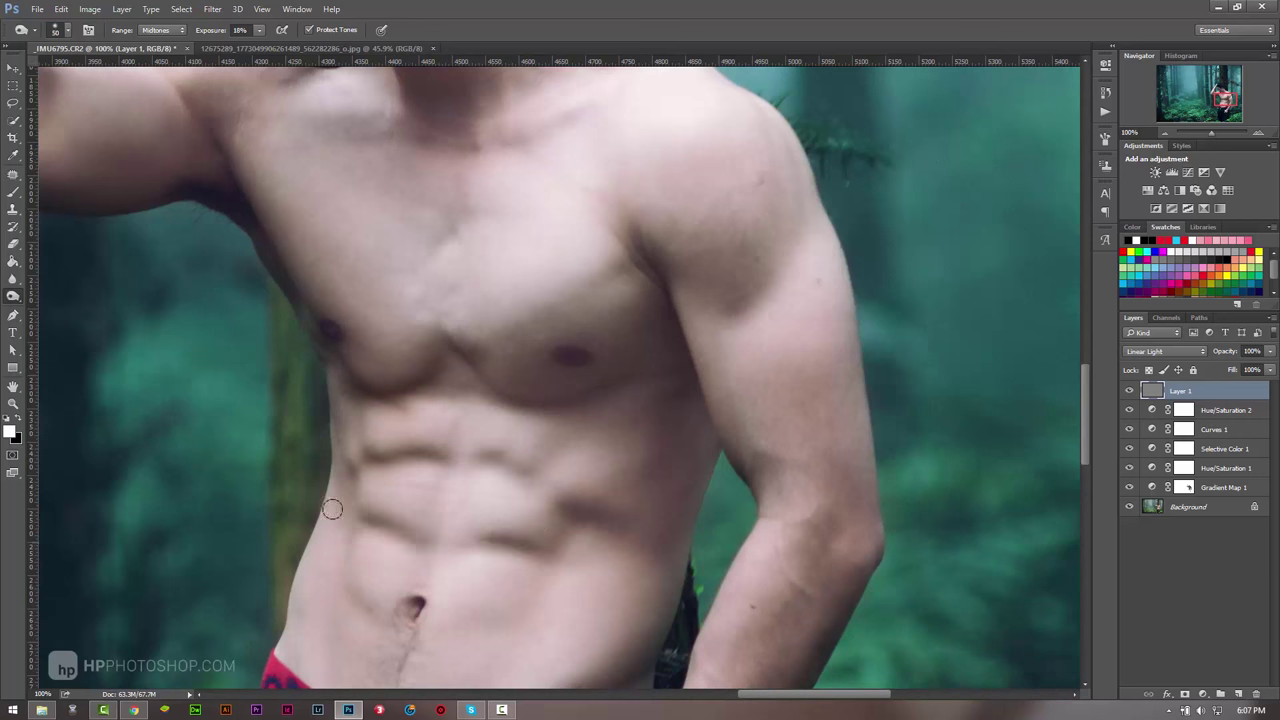
left_click_drag(520, 531, 544, 428)
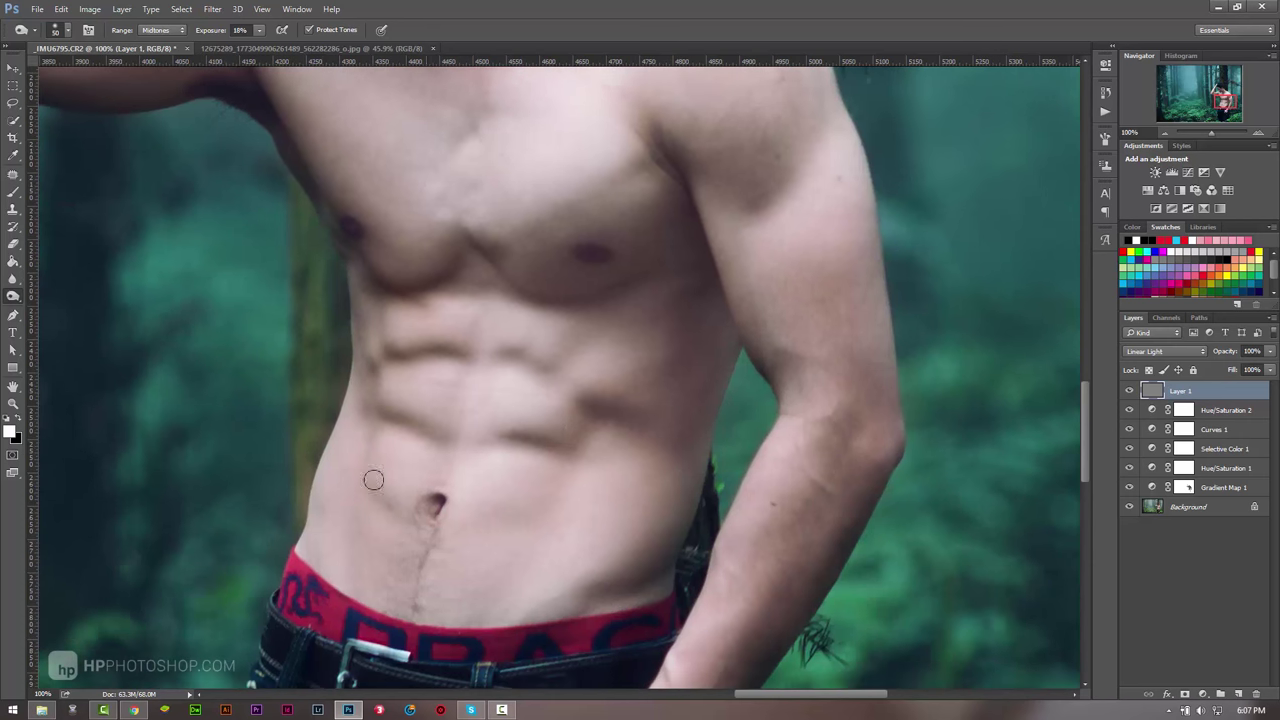
left_click_drag(363, 420, 366, 500)
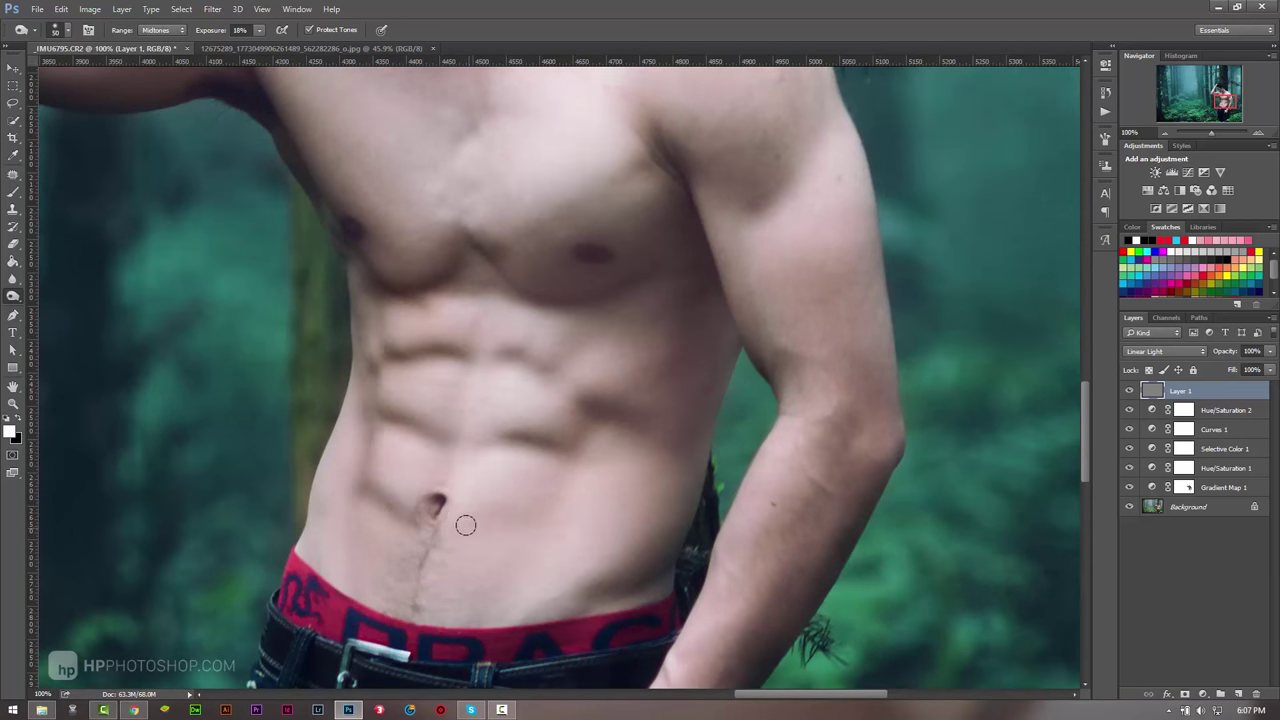
mouse_move(463, 517)
left_mouse_down()
mouse_move(551, 471)
mouse_move(509, 514)
mouse_move(562, 470)
left_mouse_up()
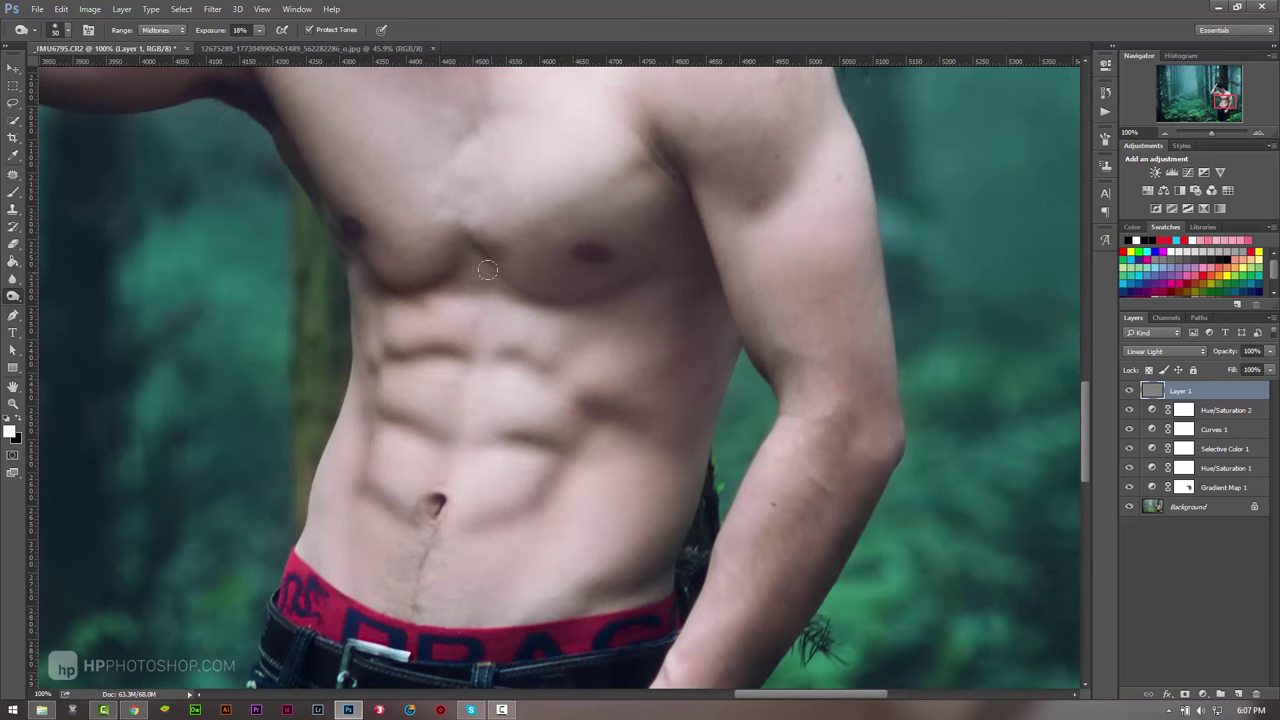
key("bracketright")
key("bracketright")
key("bracketright")
left_click_drag(665, 305, 692, 355)
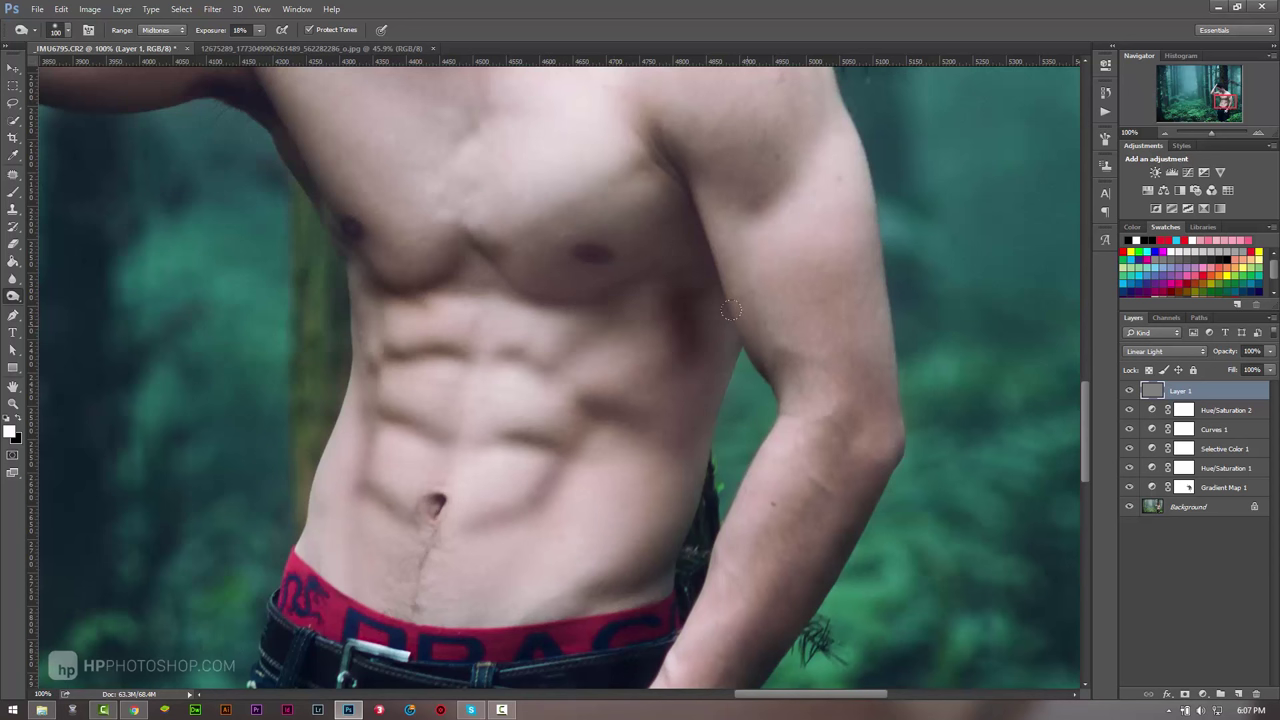
Step: Redo the chest-side burn on the shoulder, armpit edge, pectoral crease and central abs
key("ctrl+z")
left_click_drag(708, 215, 802, 149)
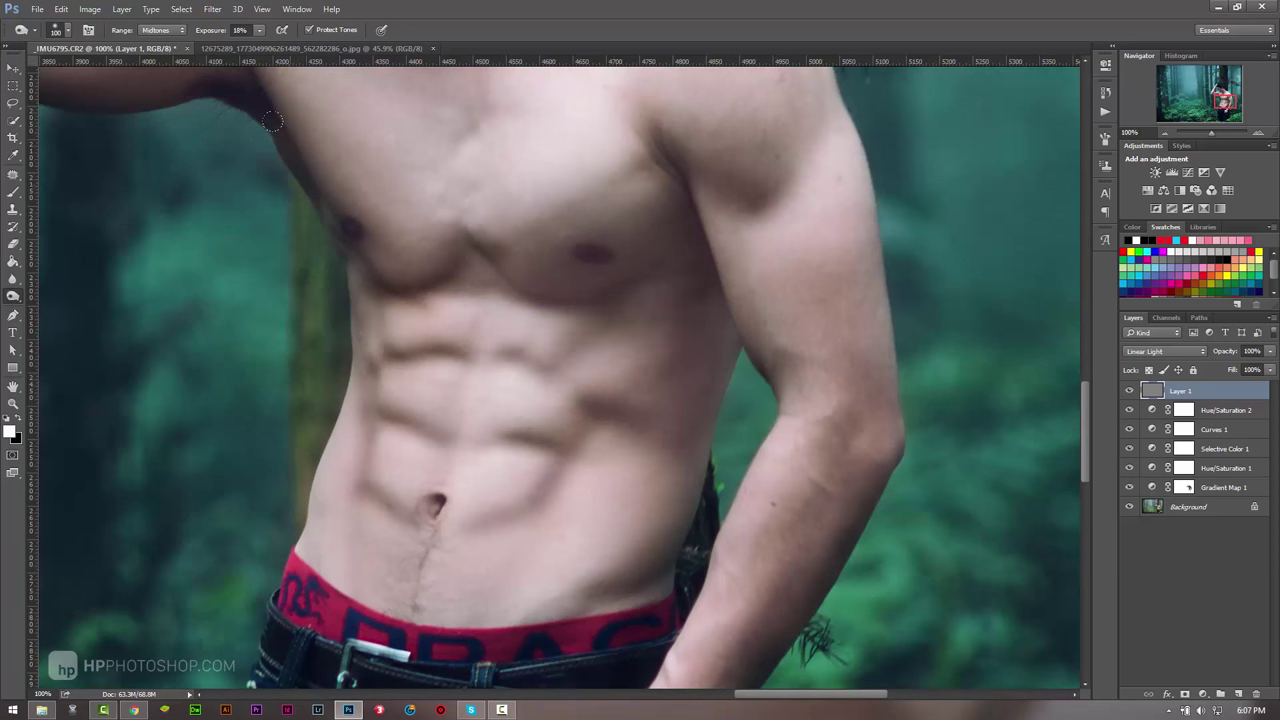
left_click_drag(273, 121, 372, 252)
left_click_drag(445, 238, 525, 292)
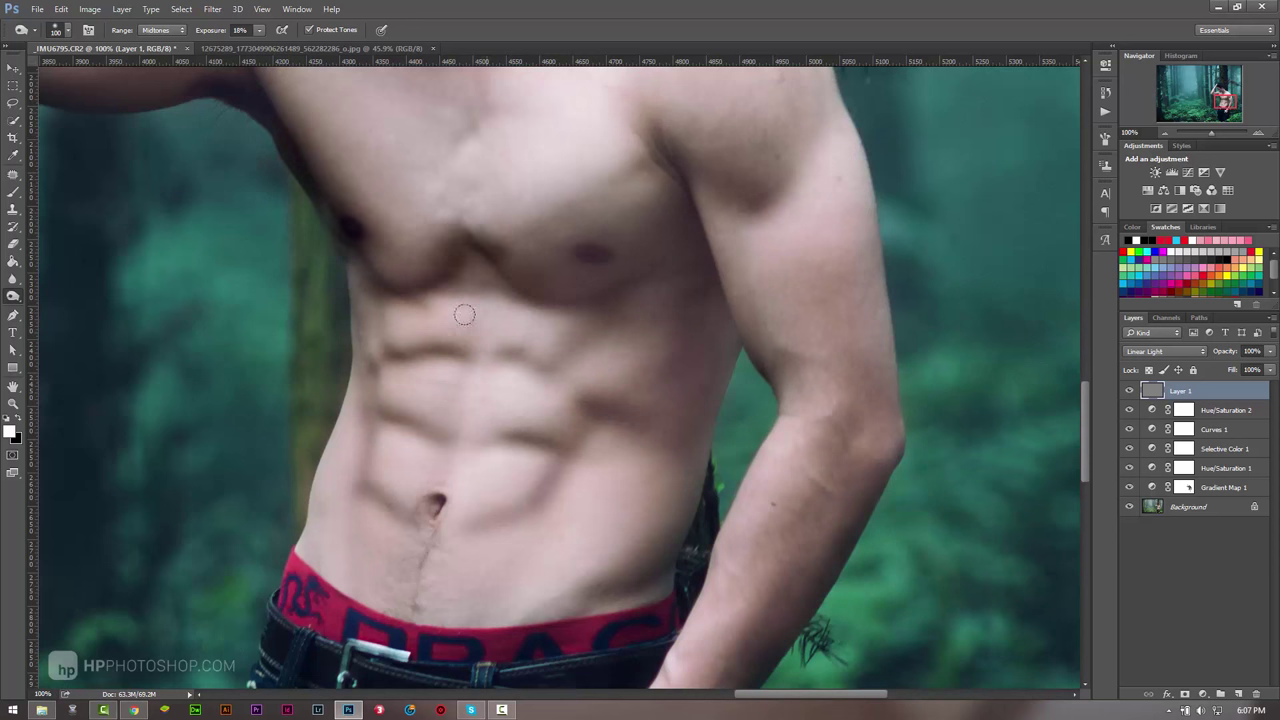
left_click_drag(472, 340, 416, 470)
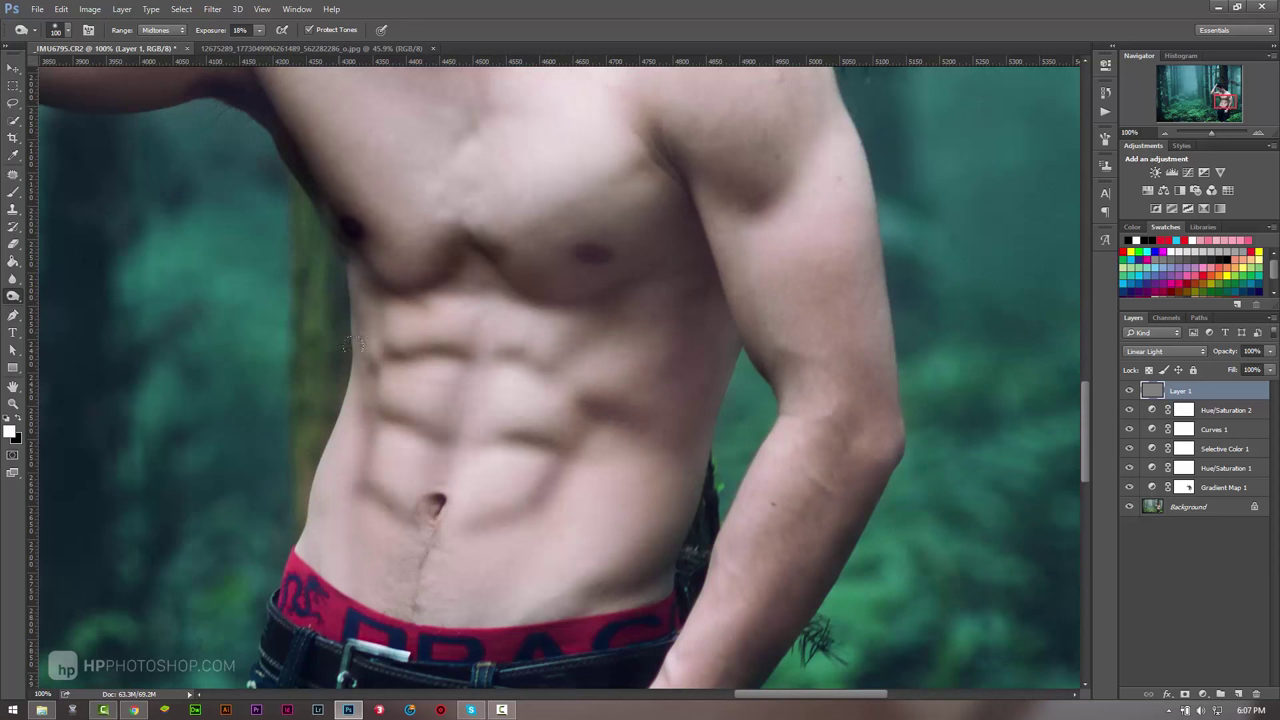
left_click_drag(444, 392, 382, 411)
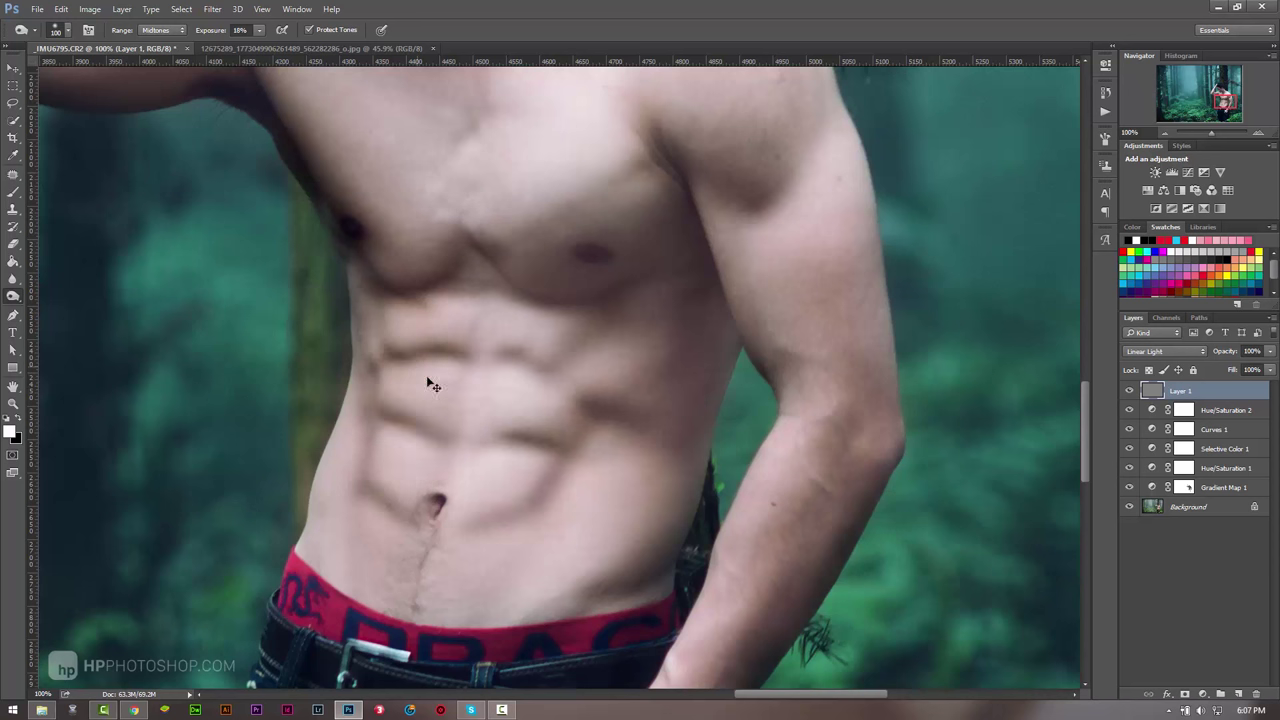
left_click_drag(380, 392, 387, 474)
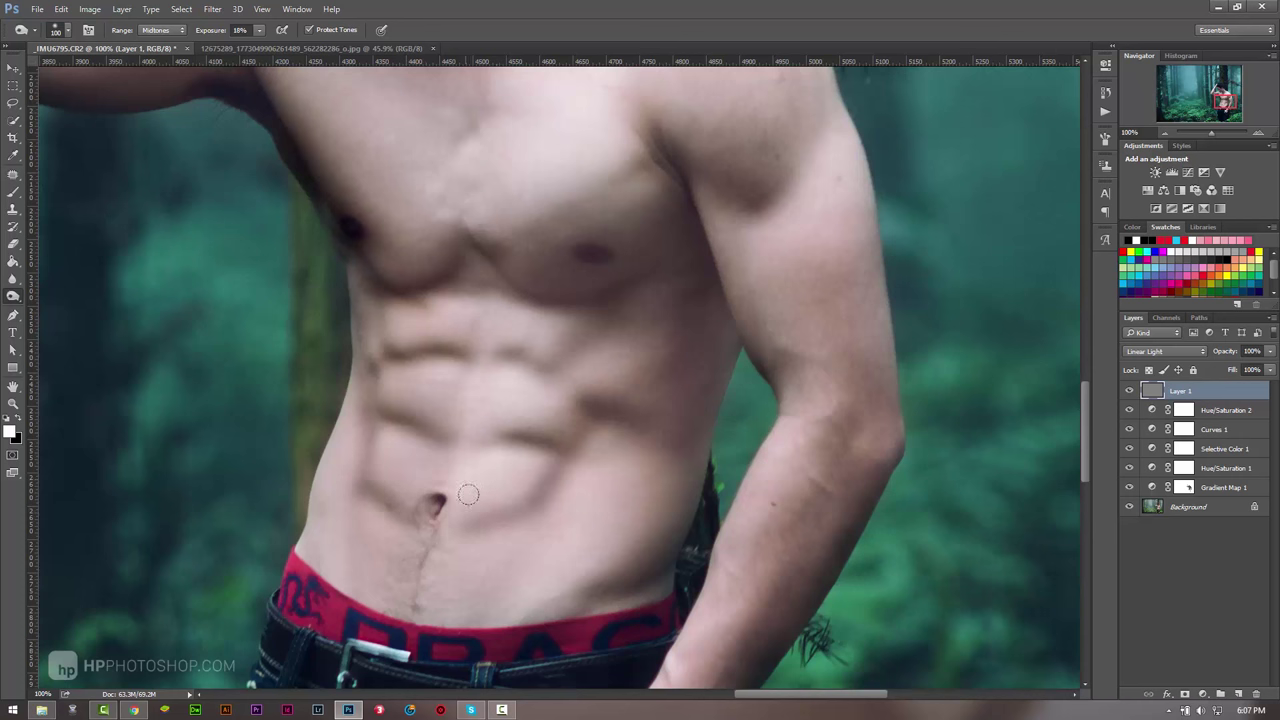
mouse_move(421, 555)
left_mouse_down()
mouse_move(397, 583)
mouse_move(428, 525)
left_mouse_up()
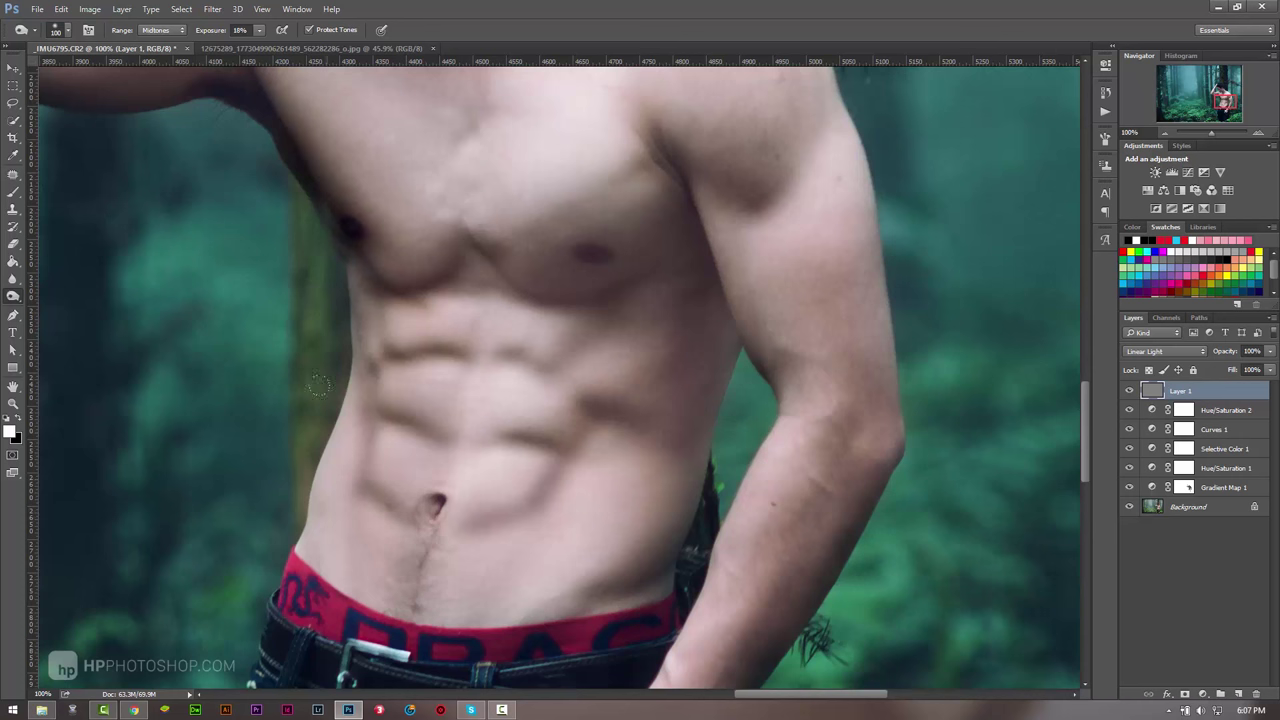
Step: Burn the underarm and lower-ab creases, lower Layer 1 to 71% opacity, shade the inner elbow
left_click_drag(563, 146, 677, 460)
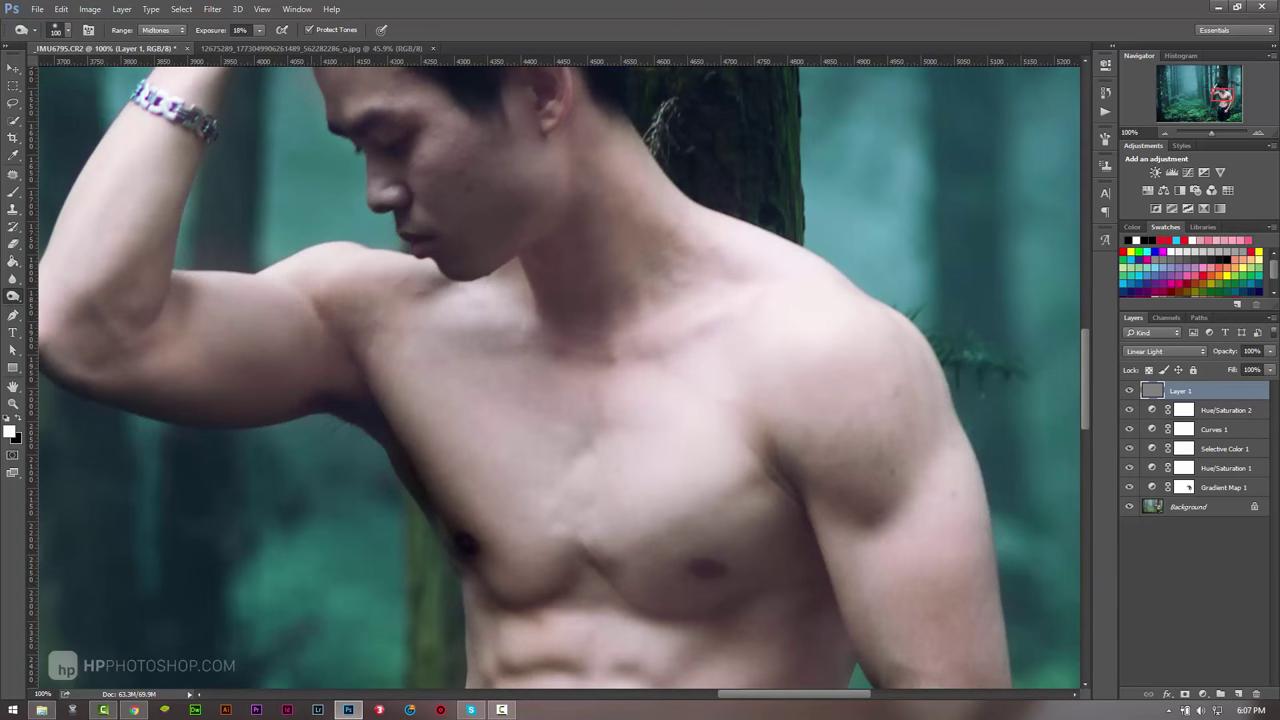
left_click_drag(145, 291, 96, 344)
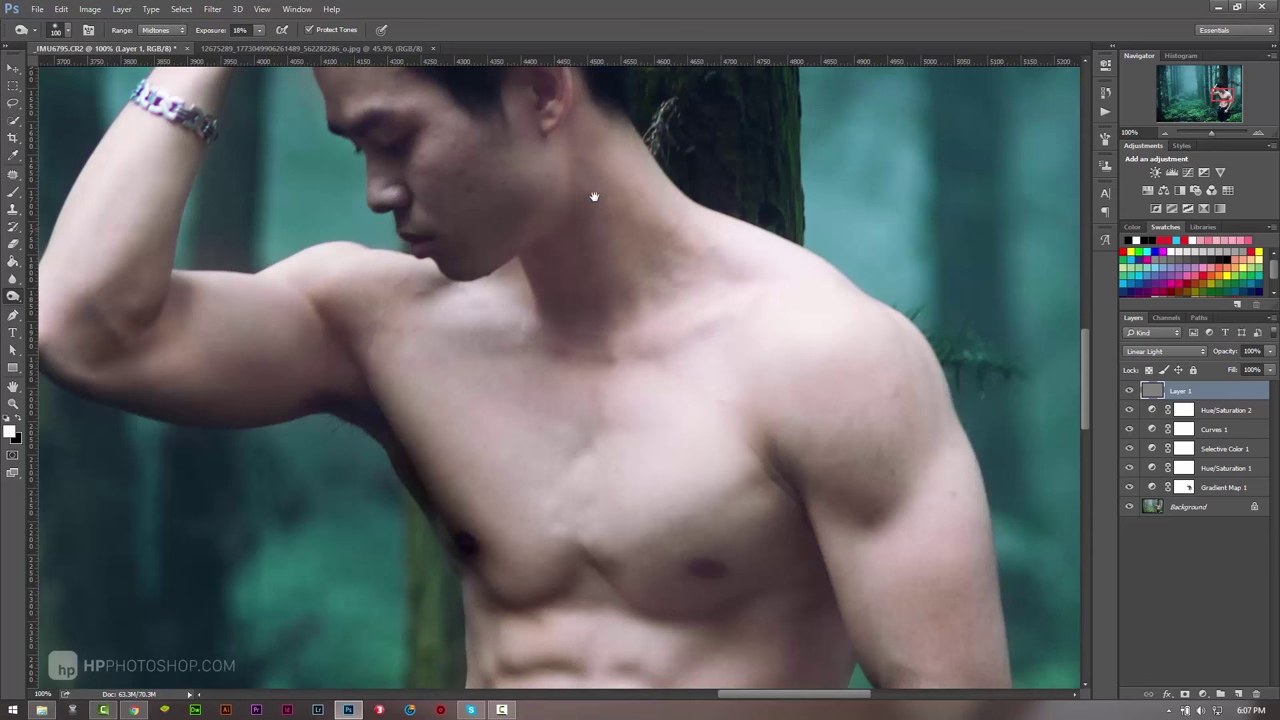
mouse_move(594, 196)
left_mouse_down()
mouse_move(646, 343)
mouse_move(500, 129)
left_mouse_up()
left_click_drag(734, 466, 707, 333)
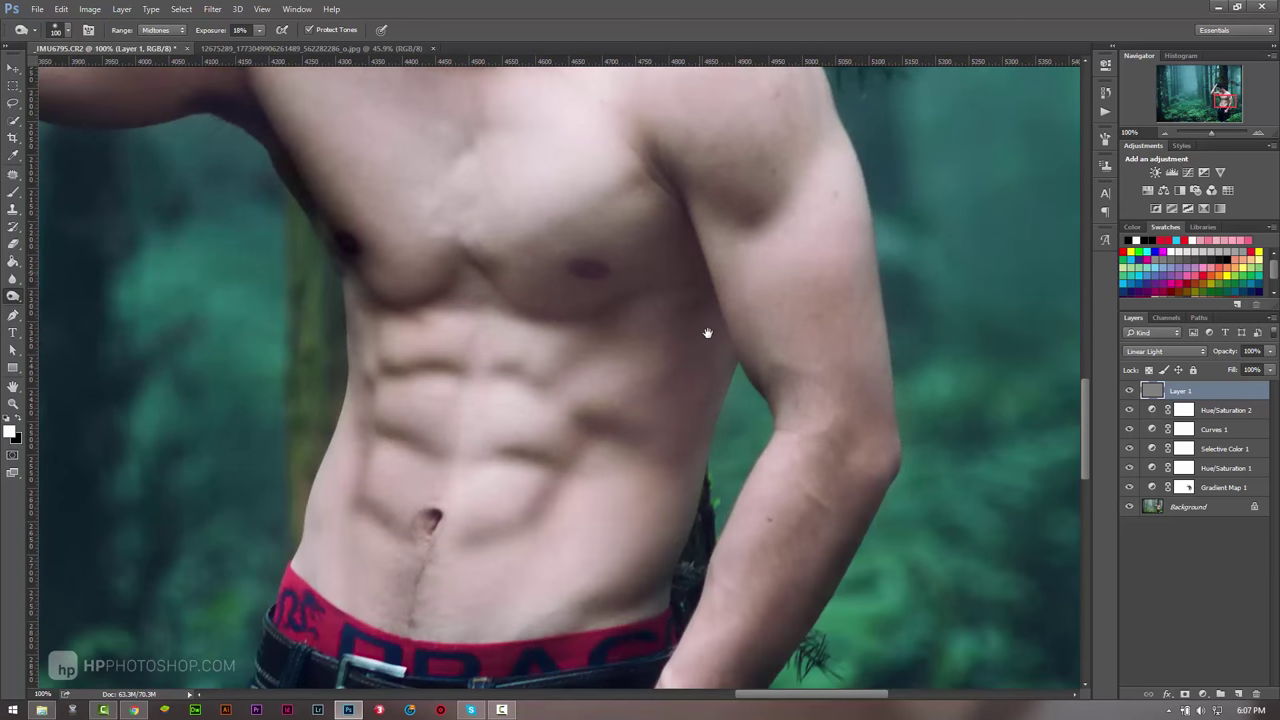
mouse_move(519, 479)
left_mouse_down()
mouse_move(403, 551)
mouse_move(505, 545)
mouse_move(430, 560)
mouse_move(316, 549)
left_mouse_up()
left_click_drag(371, 583, 410, 540)
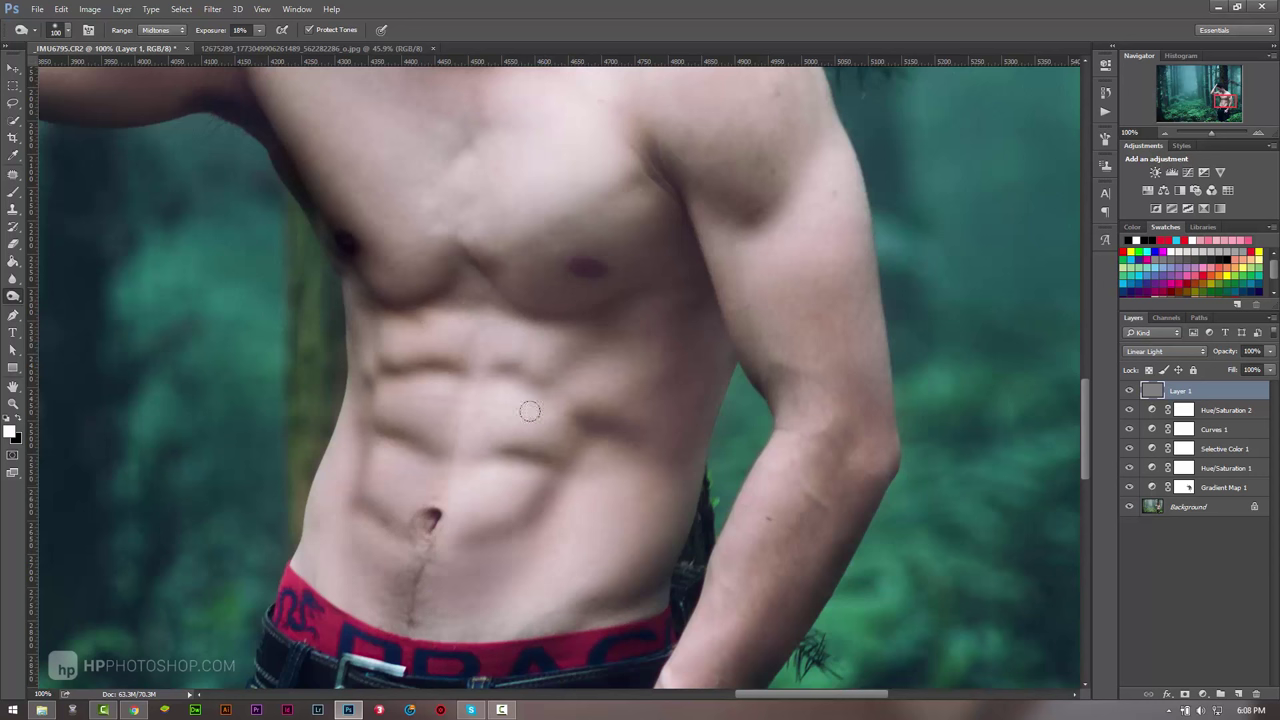
mouse_move(529, 409)
left_mouse_down()
mouse_move(463, 364)
mouse_move(410, 368)
left_mouse_up()
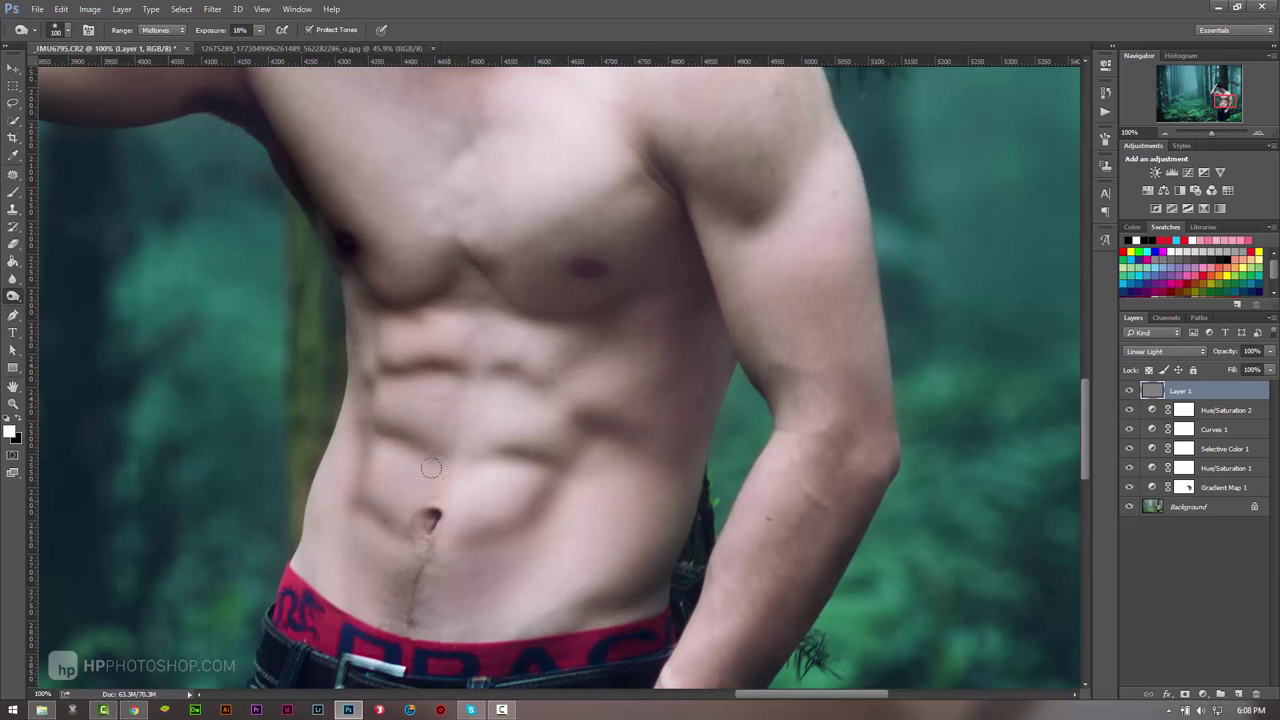
left_click_drag(523, 449, 416, 456)
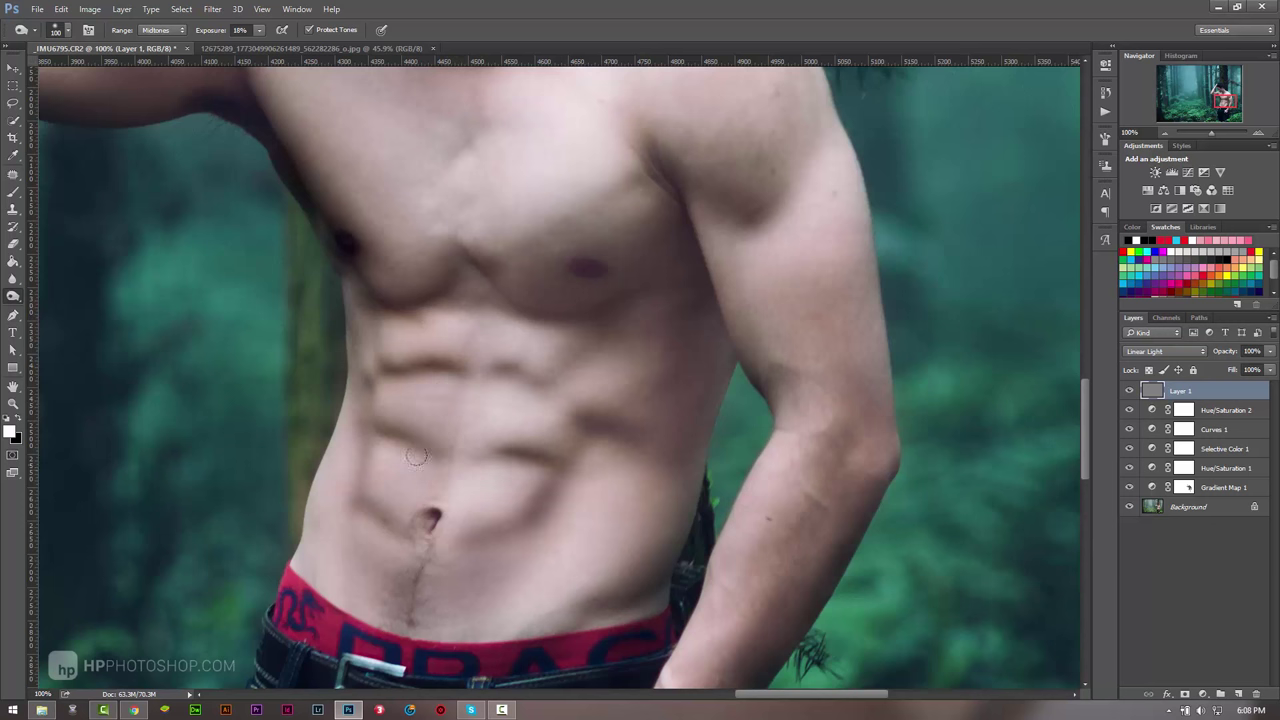
left_click_drag(1231, 358, 1214, 364)
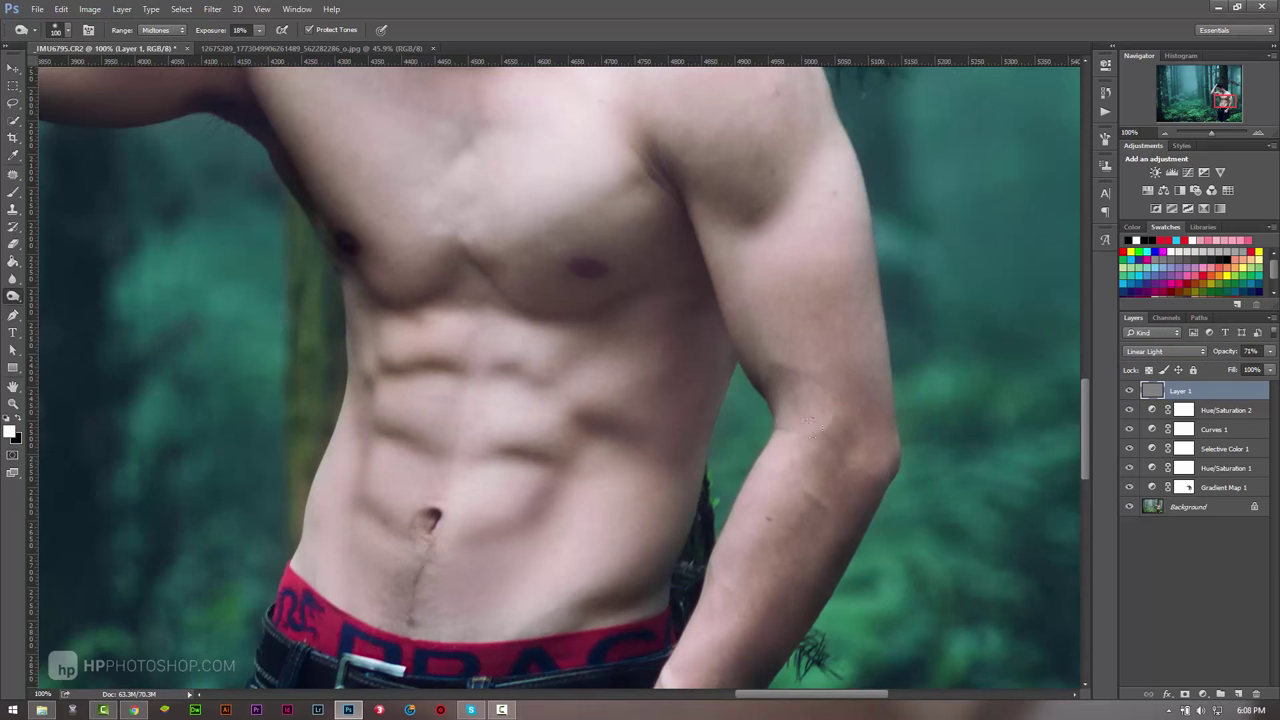
left_click_drag(760, 345, 805, 400)
Step: Toggle the dodge-and-burn layer for a before/after, then zoom in on the man's torso
left_click(1129, 391)
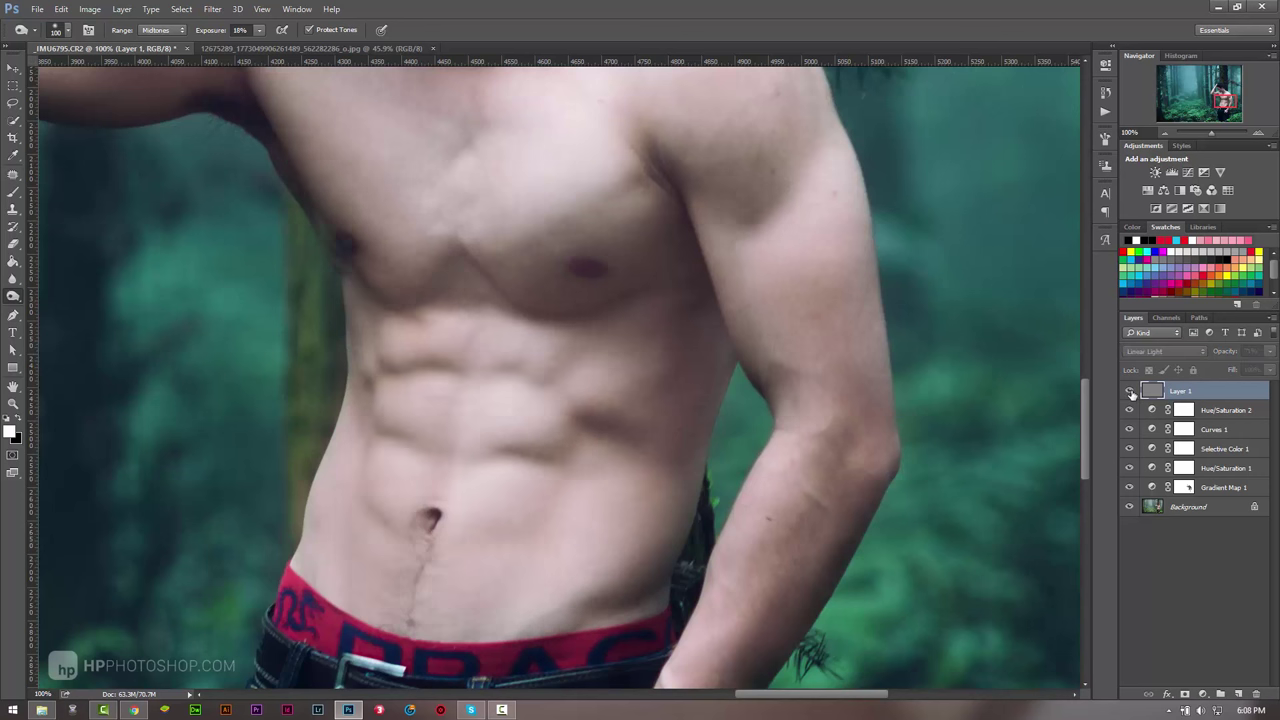
left_click(1129, 391)
left_click(1129, 391)
left_click(1129, 391)
key("z")
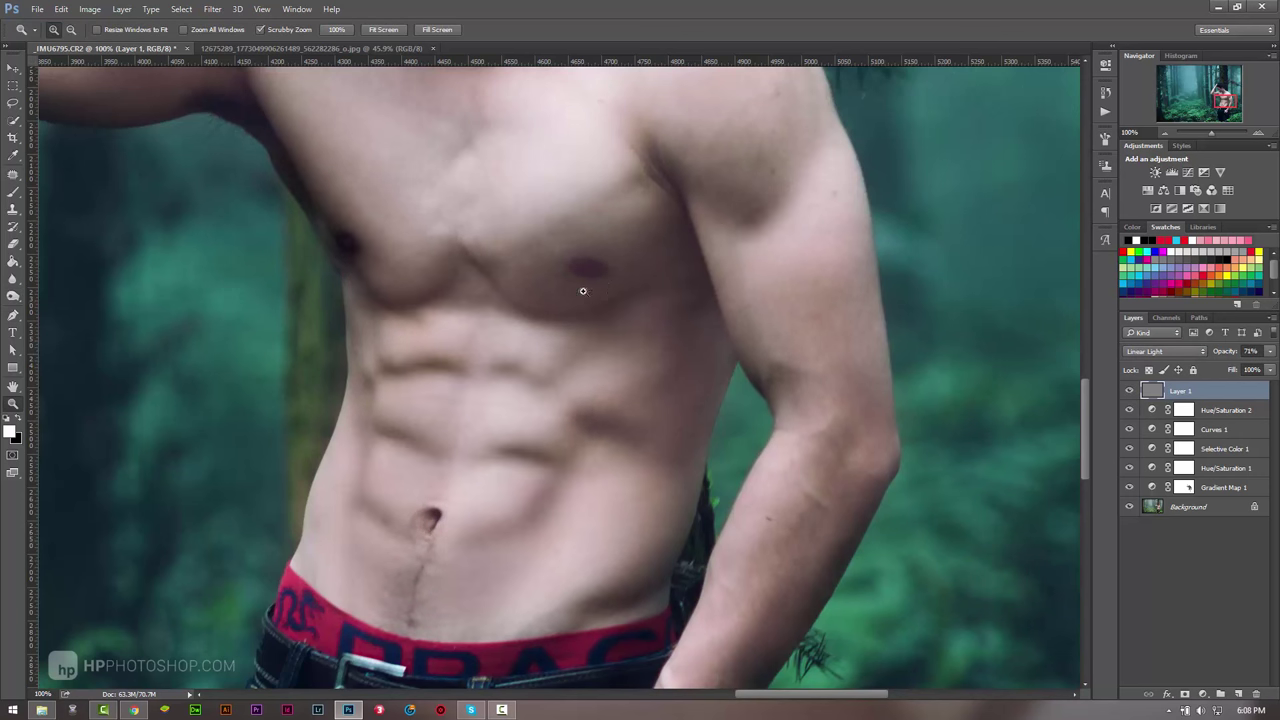
key("ctrl+0")
scroll(709, 445, "down", 1)
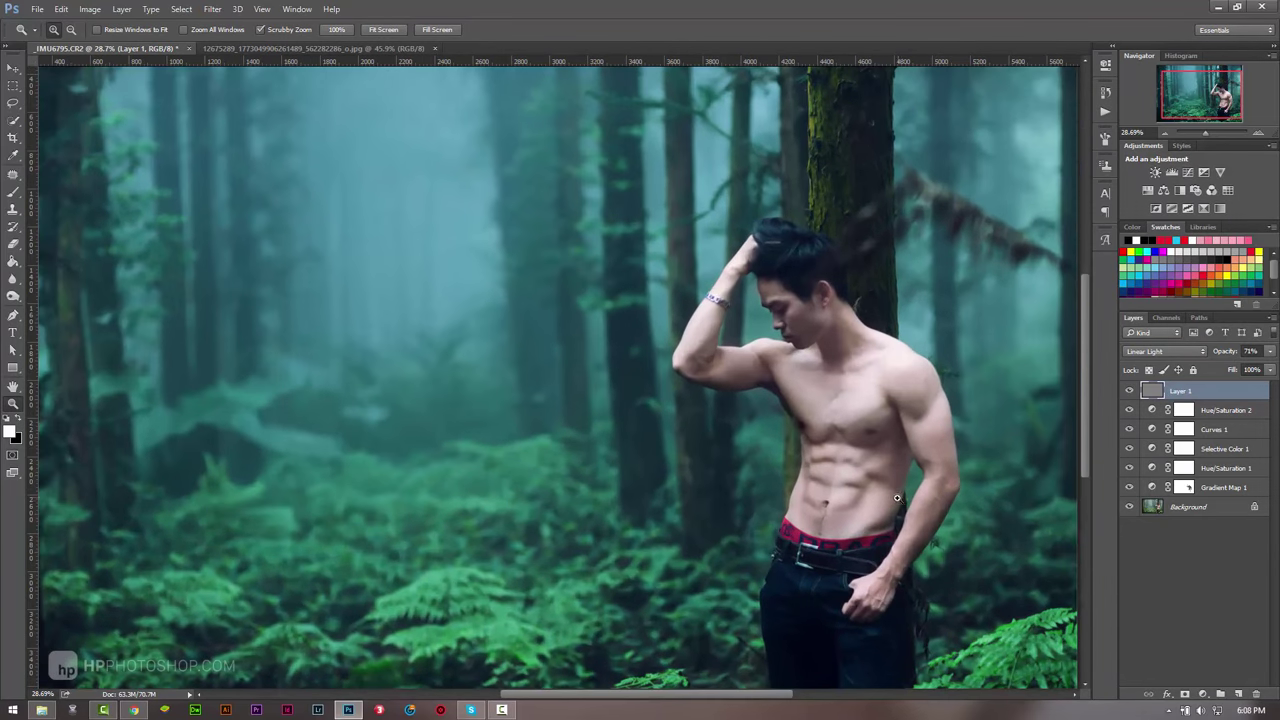
left_click_drag(709, 445, 958, 505)
Step: Set Layer 1 to 70% opacity, apply a 1.9-pixel Gaussian Blur, and compare before/after
left_click(212, 9)
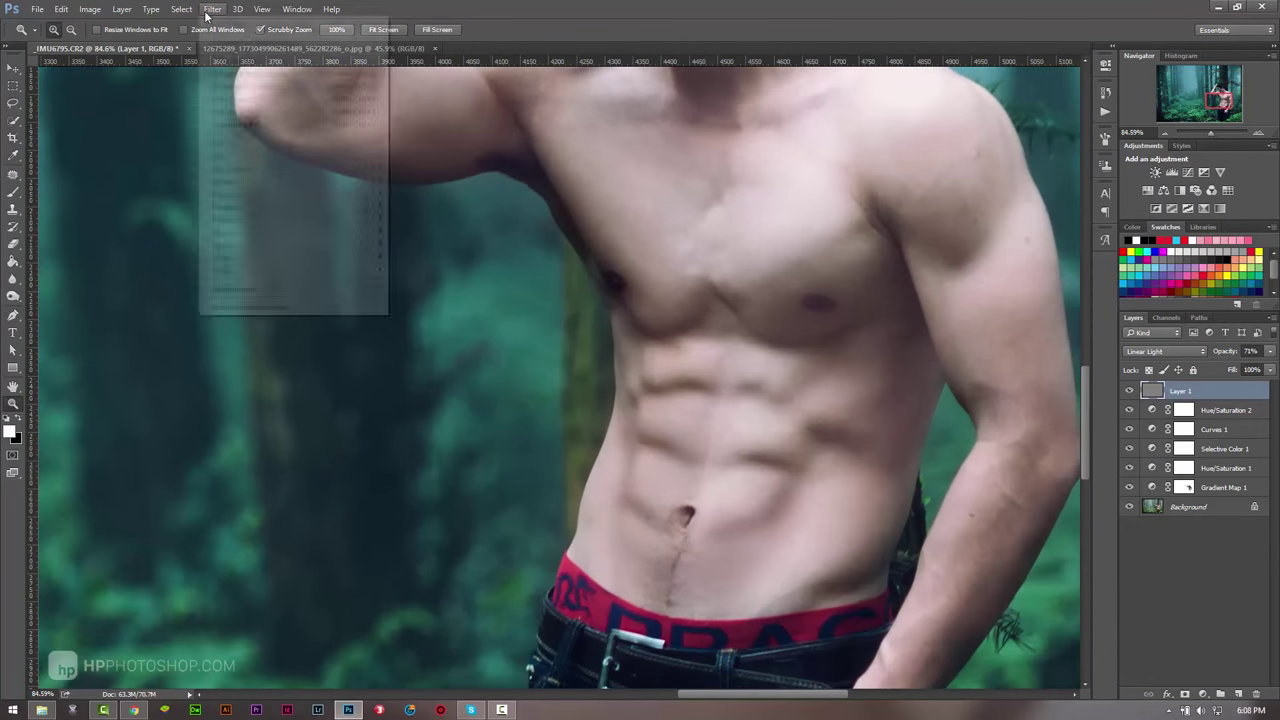
left_click(570, 9)
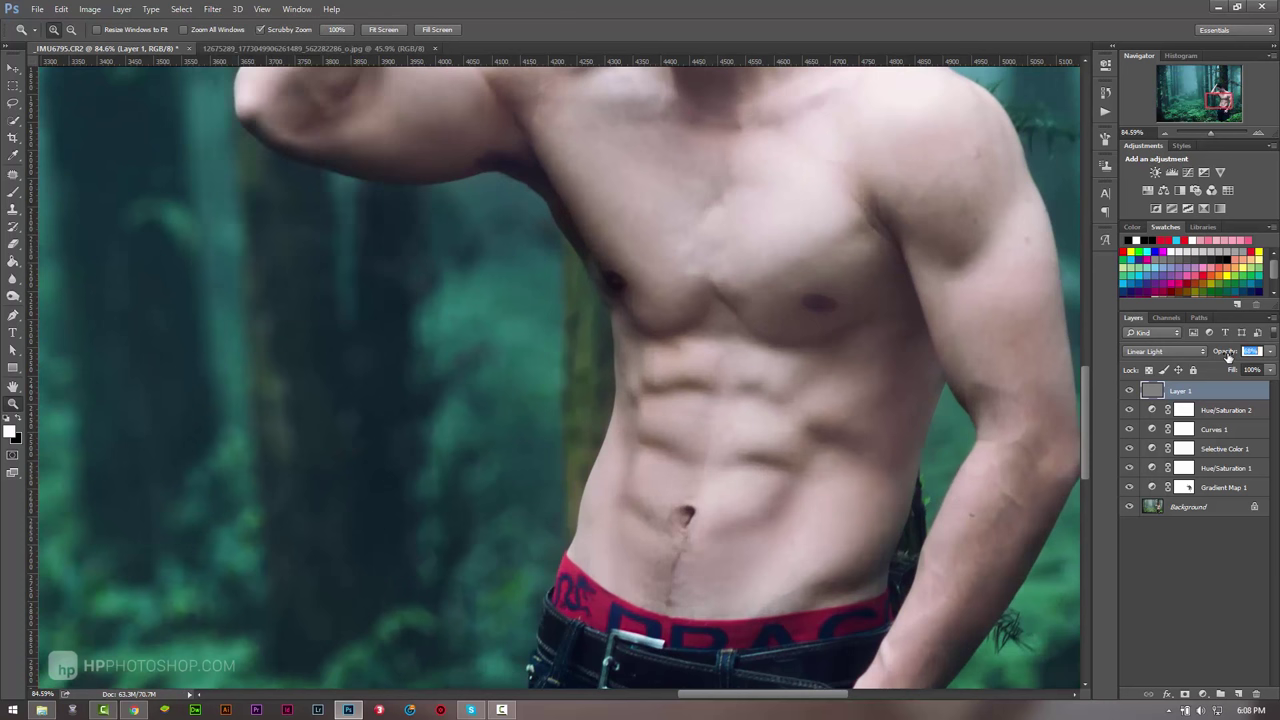
left_click_drag(1229, 357, 1225, 357)
left_click(212, 9)
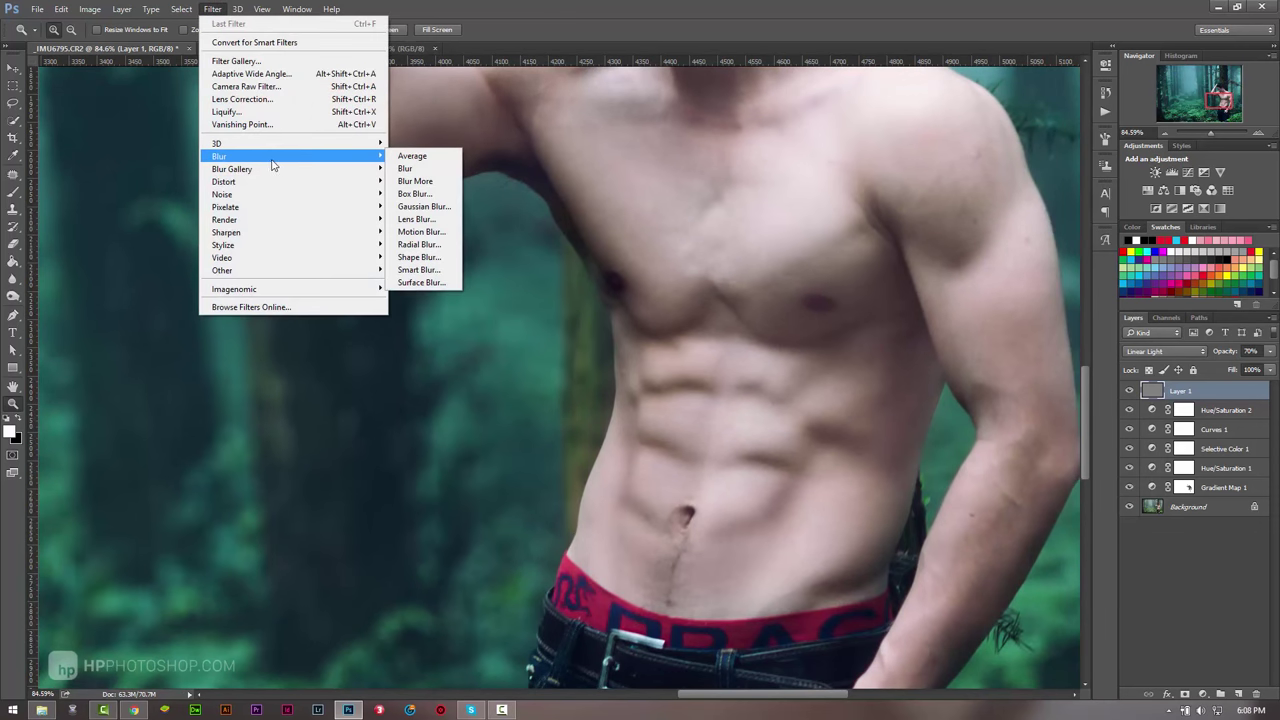
mouse_move(219, 156)
left_click(425, 207)
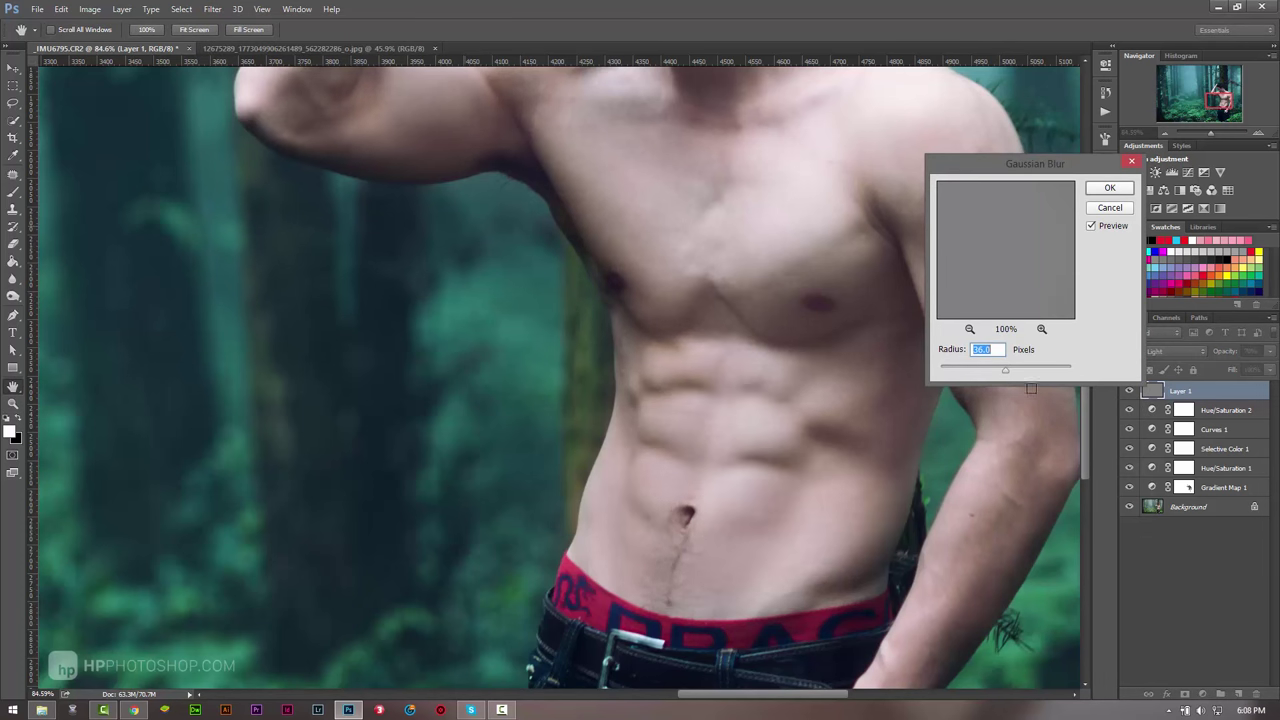
mouse_move(1008, 373)
left_mouse_down()
mouse_move(946, 381)
mouse_move(990, 376)
left_mouse_up()
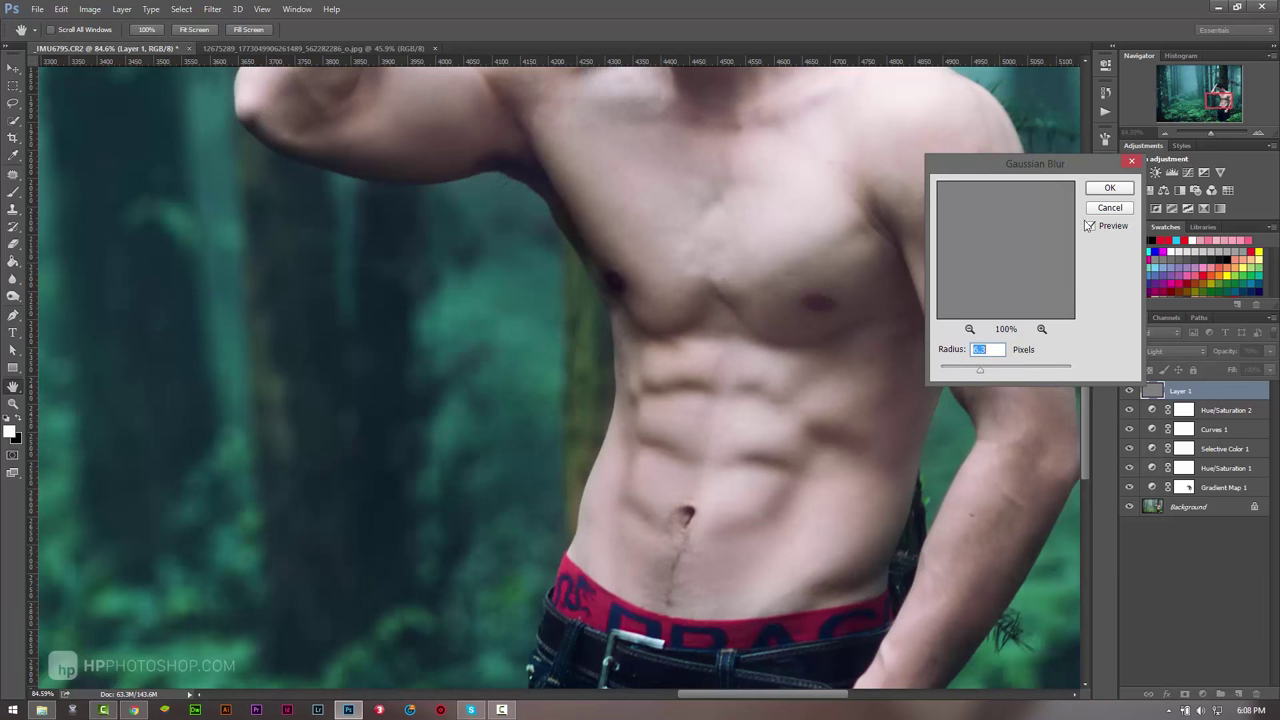
left_click(1109, 188)
left_click(1130, 391)
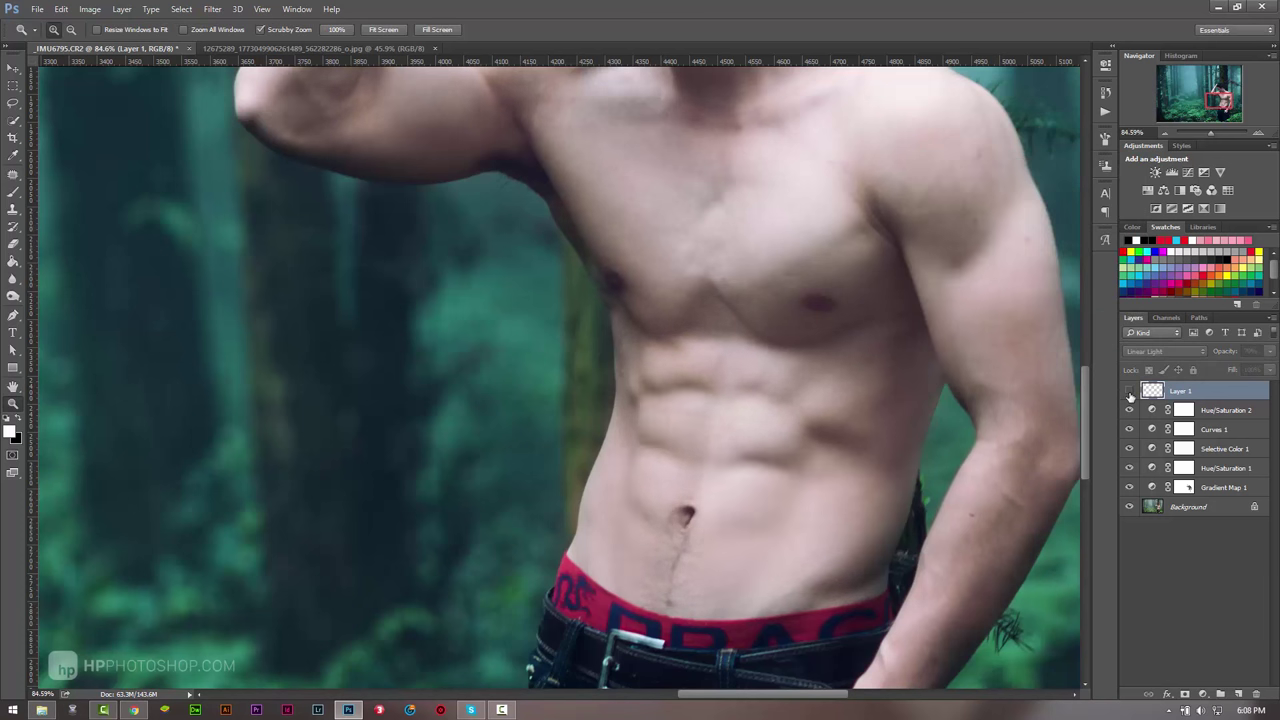
left_click(1130, 391)
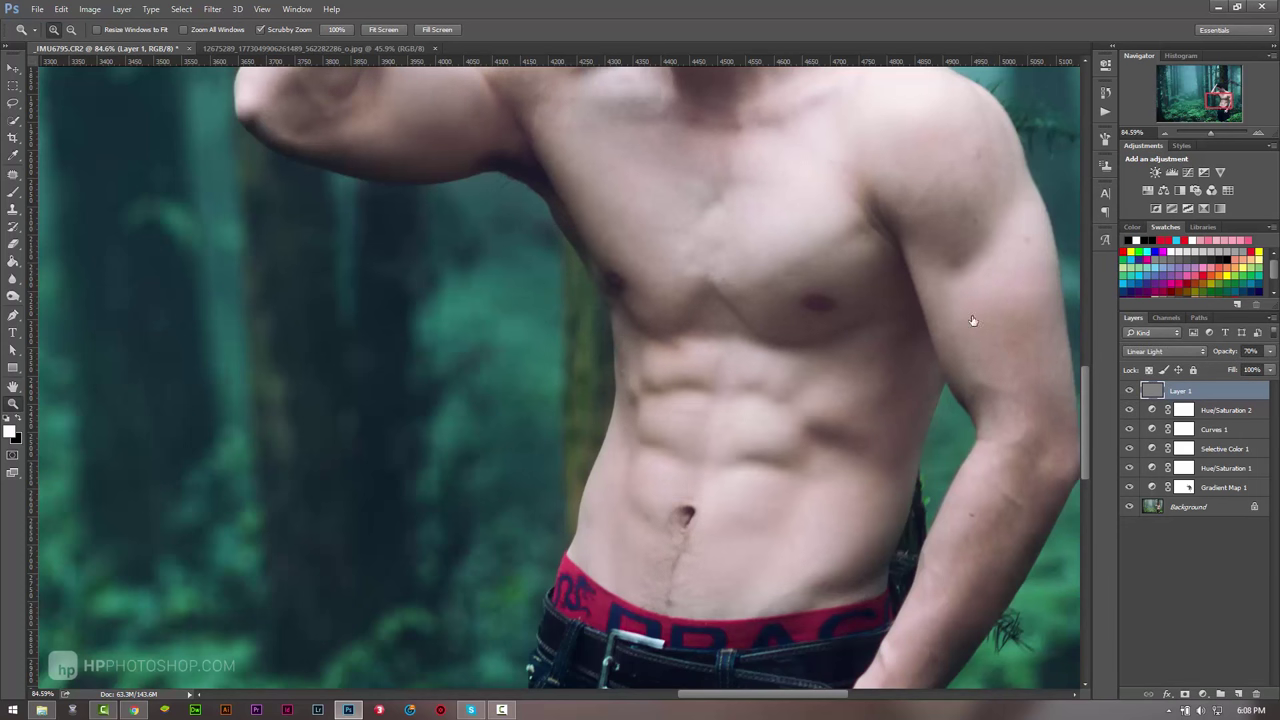
mouse_move(677, 238)
left_mouse_down()
mouse_move(686, 243)
mouse_move(508, 371)
left_mouse_up()
Step: Fit the whole portrait, compare it with the teal reference JPG, and return to the CR2
left_click_drag(600, 386, 545, 386)
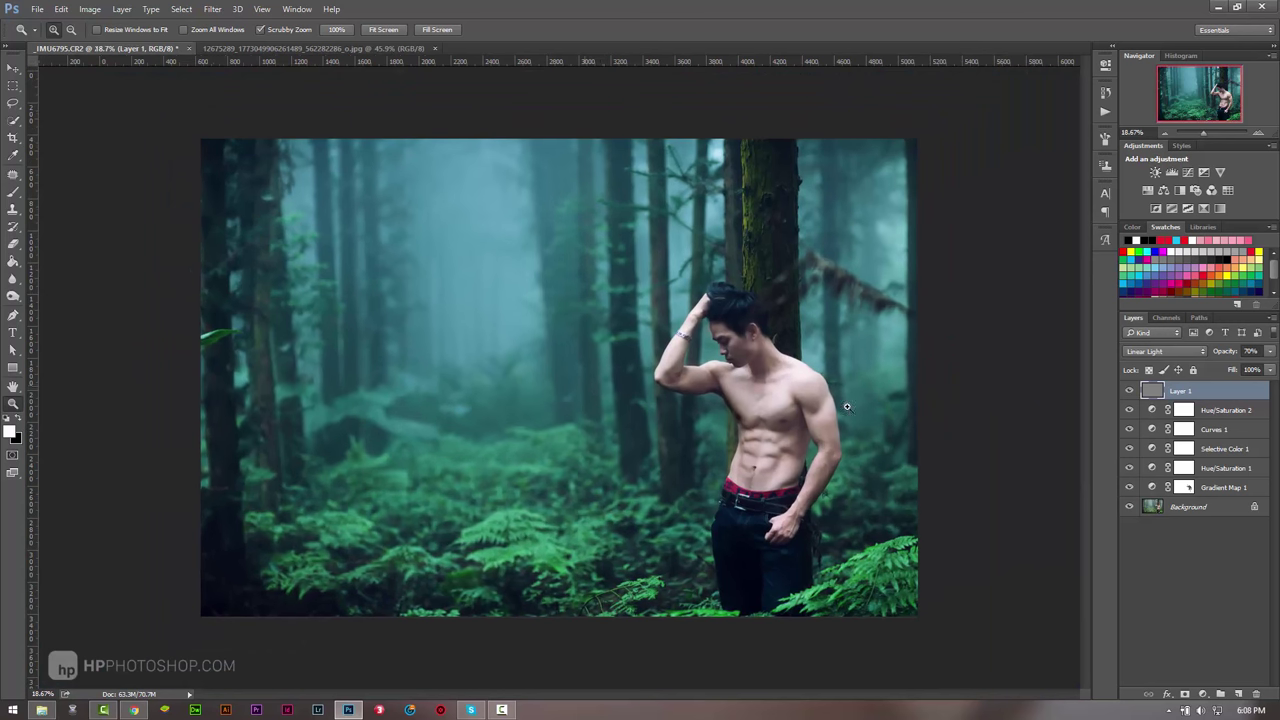
left_click(1204, 695)
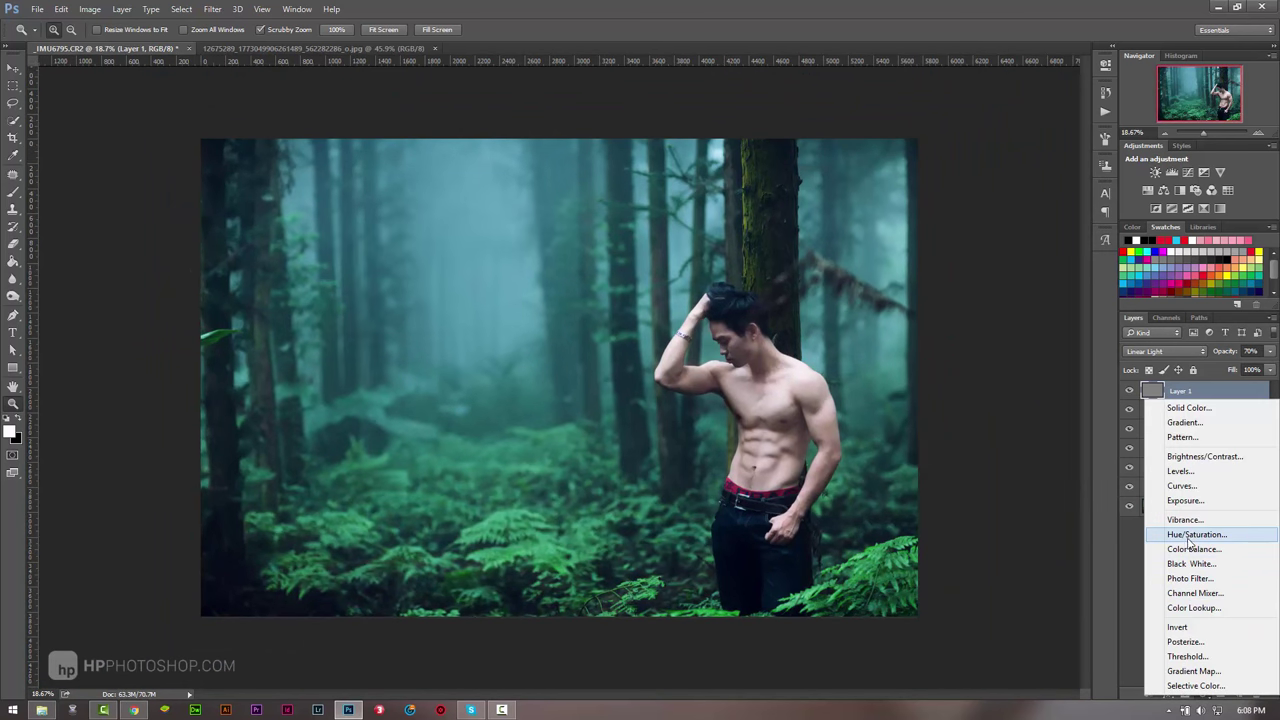
left_click(258, 46)
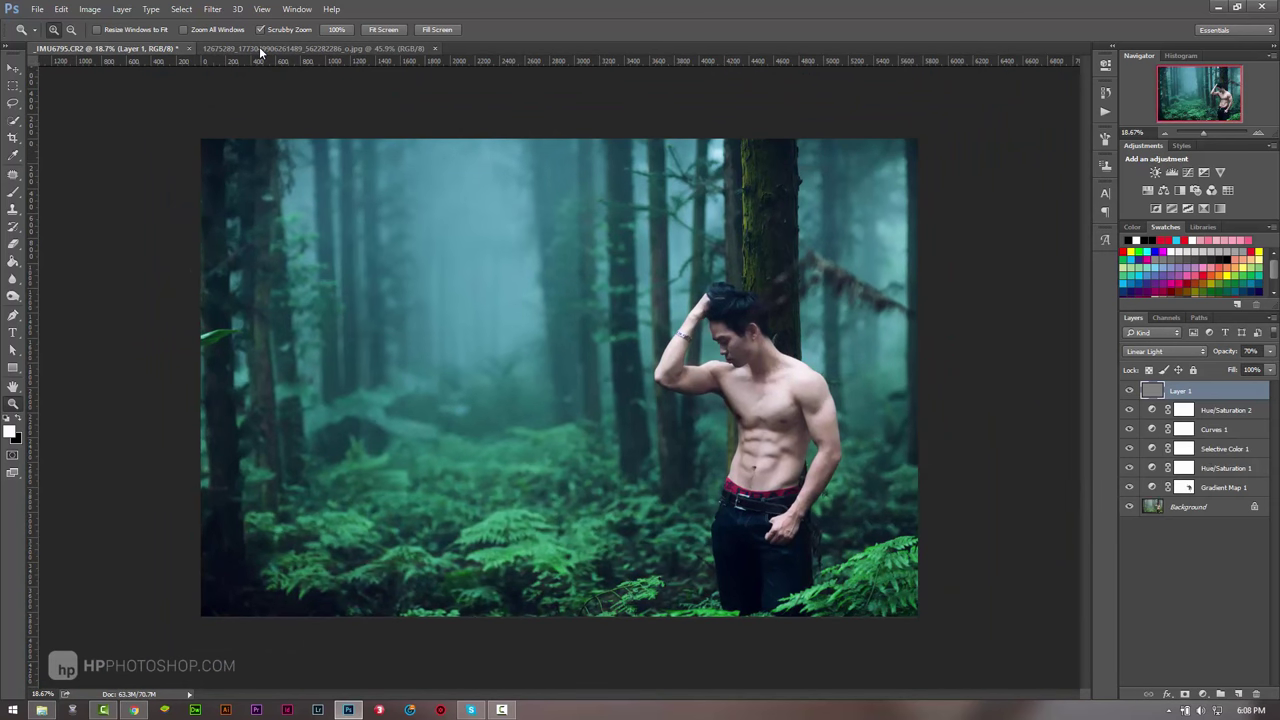
left_click(280, 49)
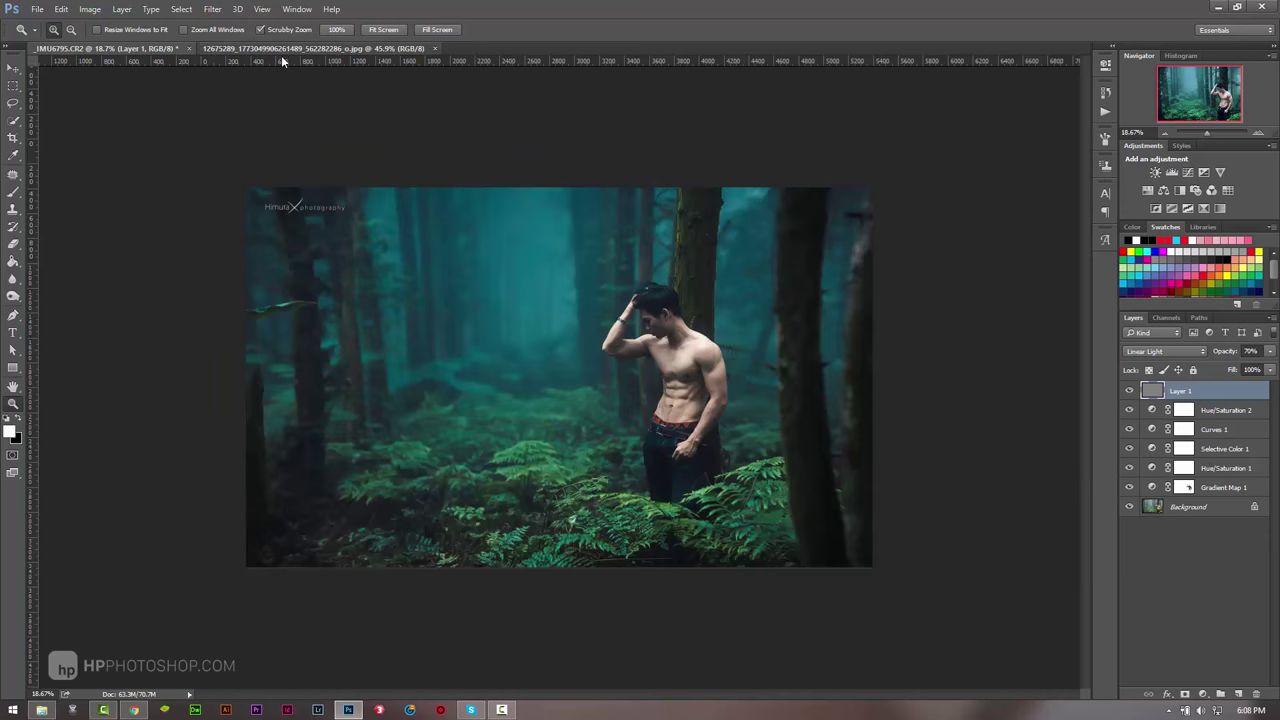
left_click(548, 439)
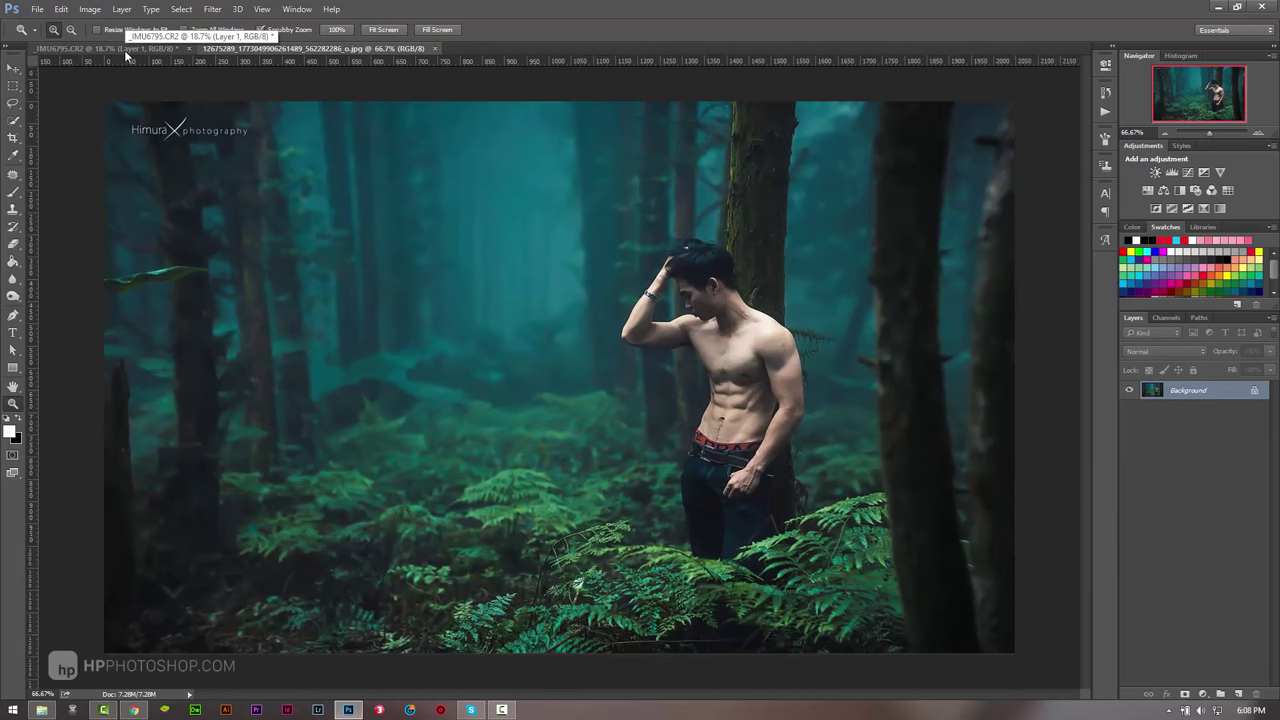
left_click(126, 49)
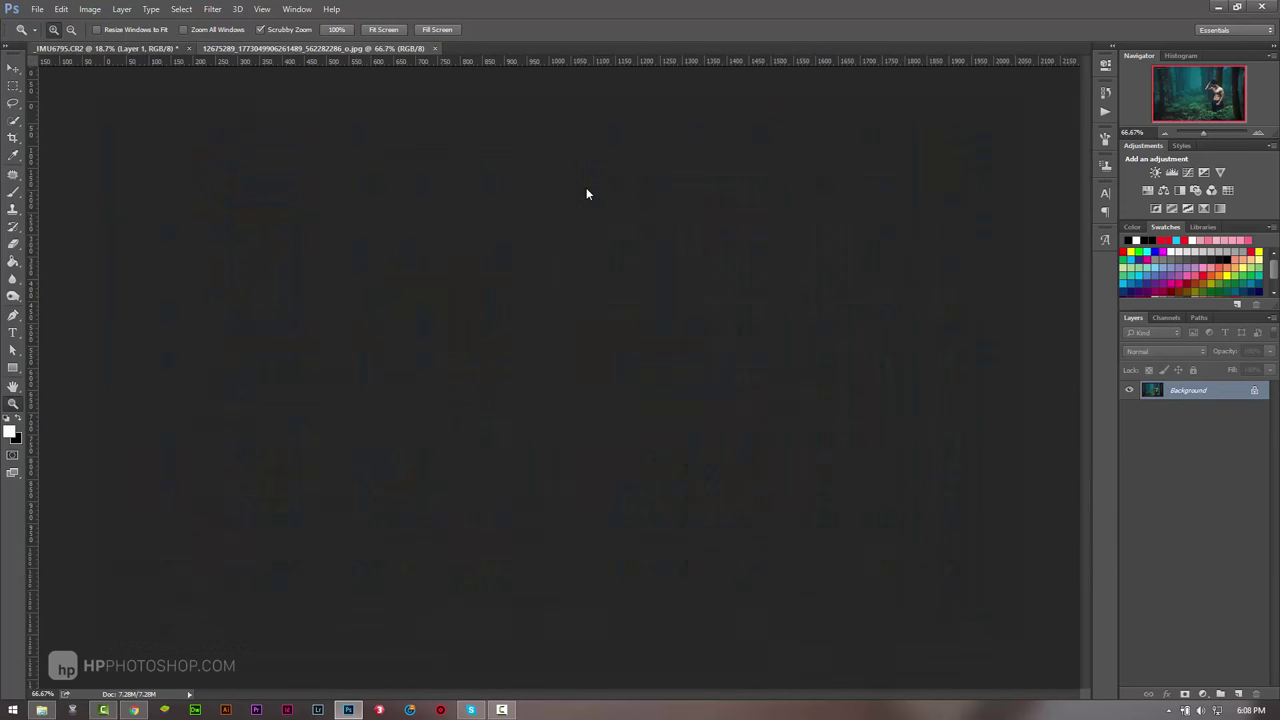
left_click(1203, 692)
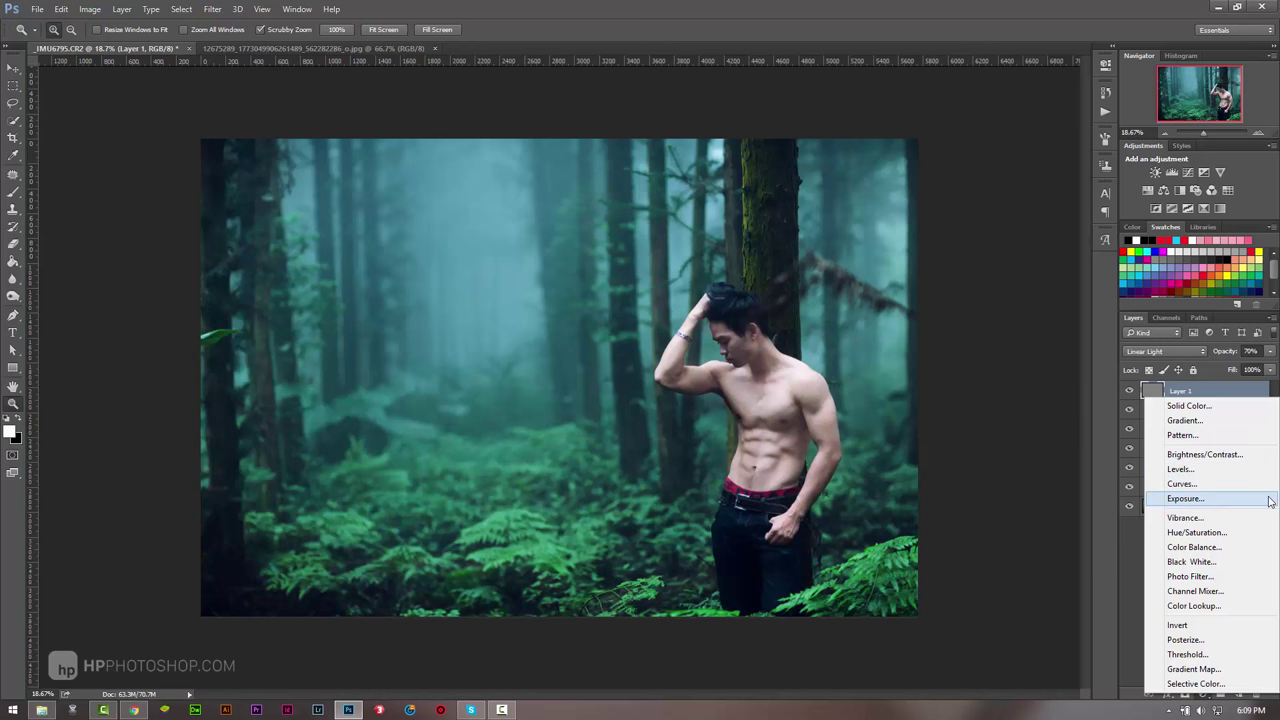
Step: Add a Photo Filter layer set to Orange at about 20% density, then compare with the reference
left_click(1220, 407)
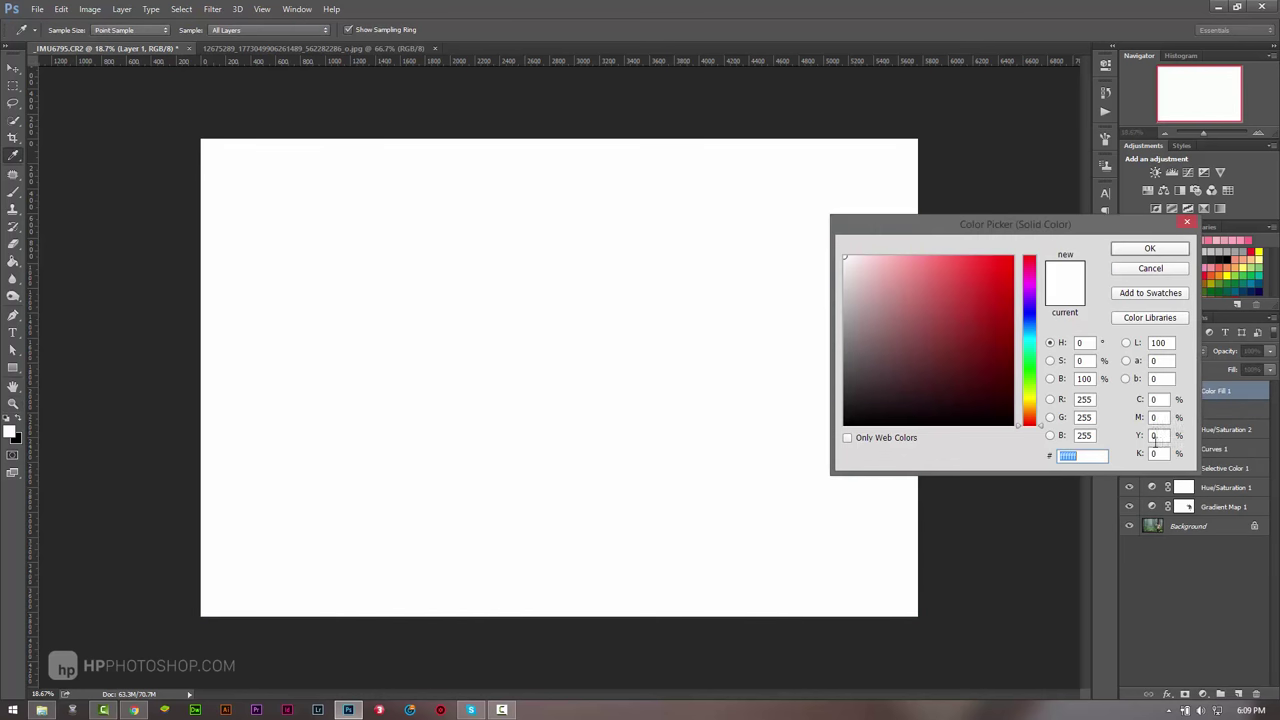
left_click(1027, 390)
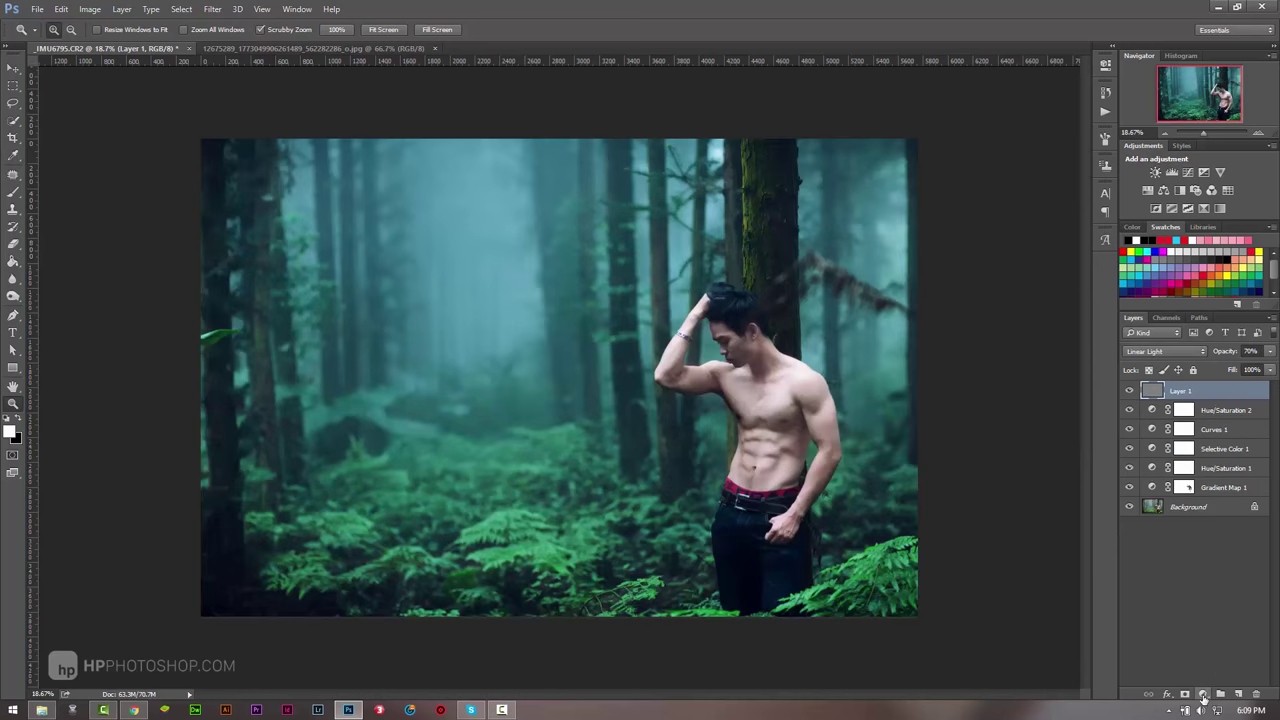
left_click(1203, 693)
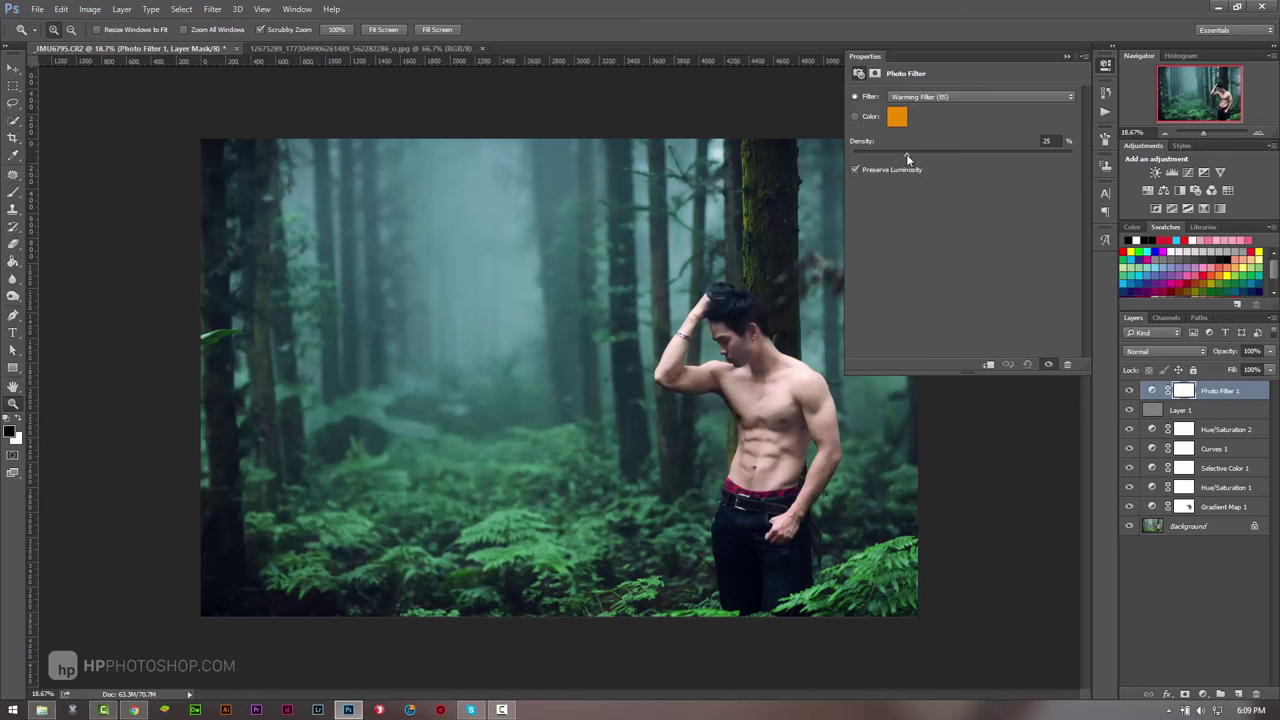
left_click(930, 96)
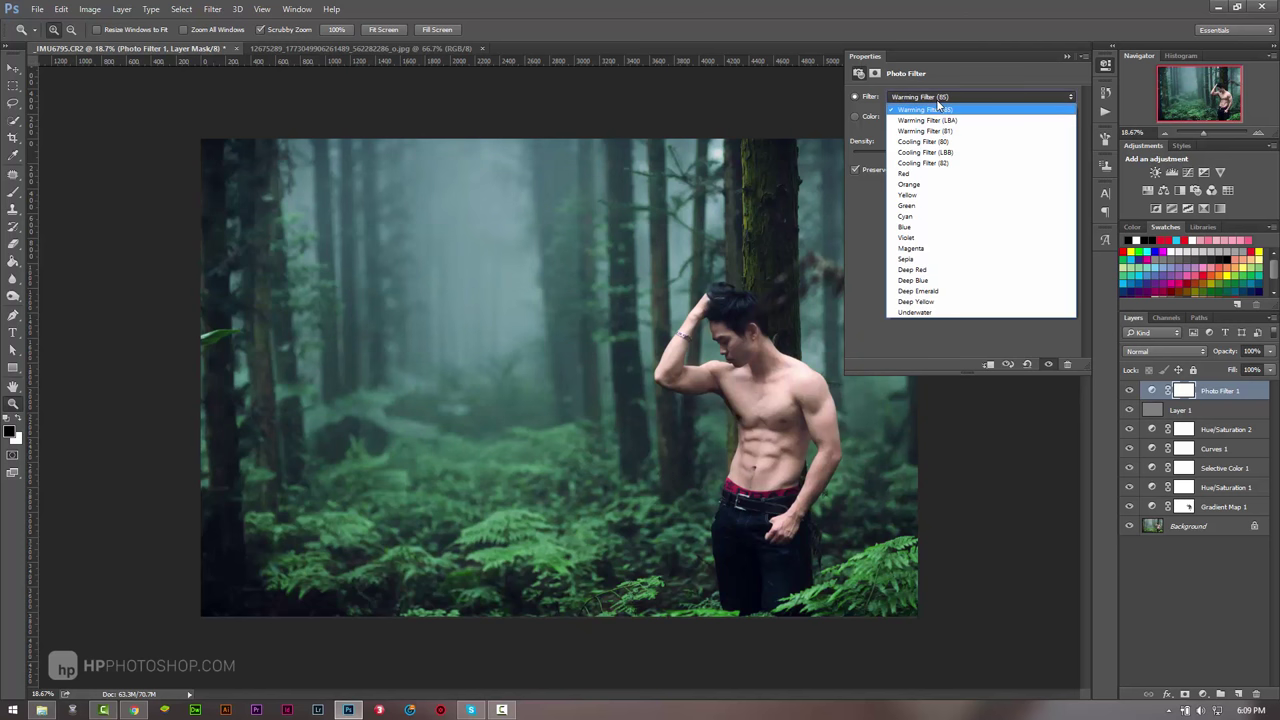
left_click(930, 141)
left_click(932, 96)
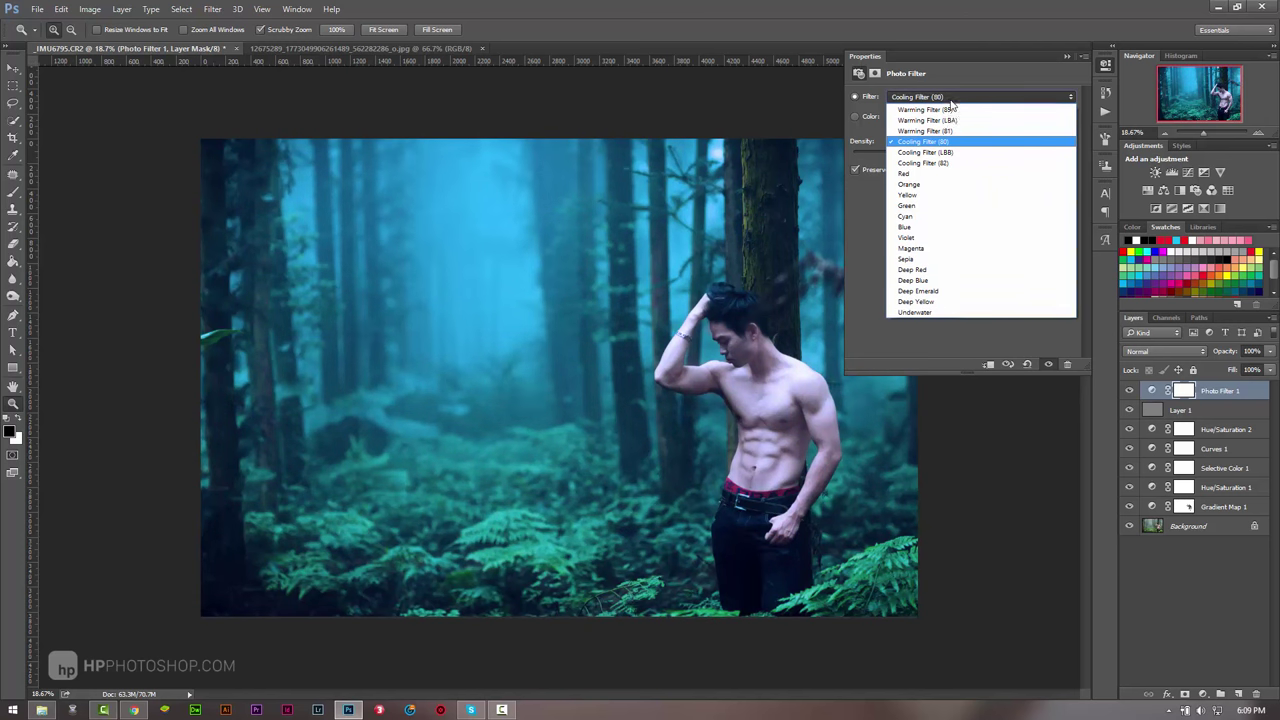
left_click(932, 185)
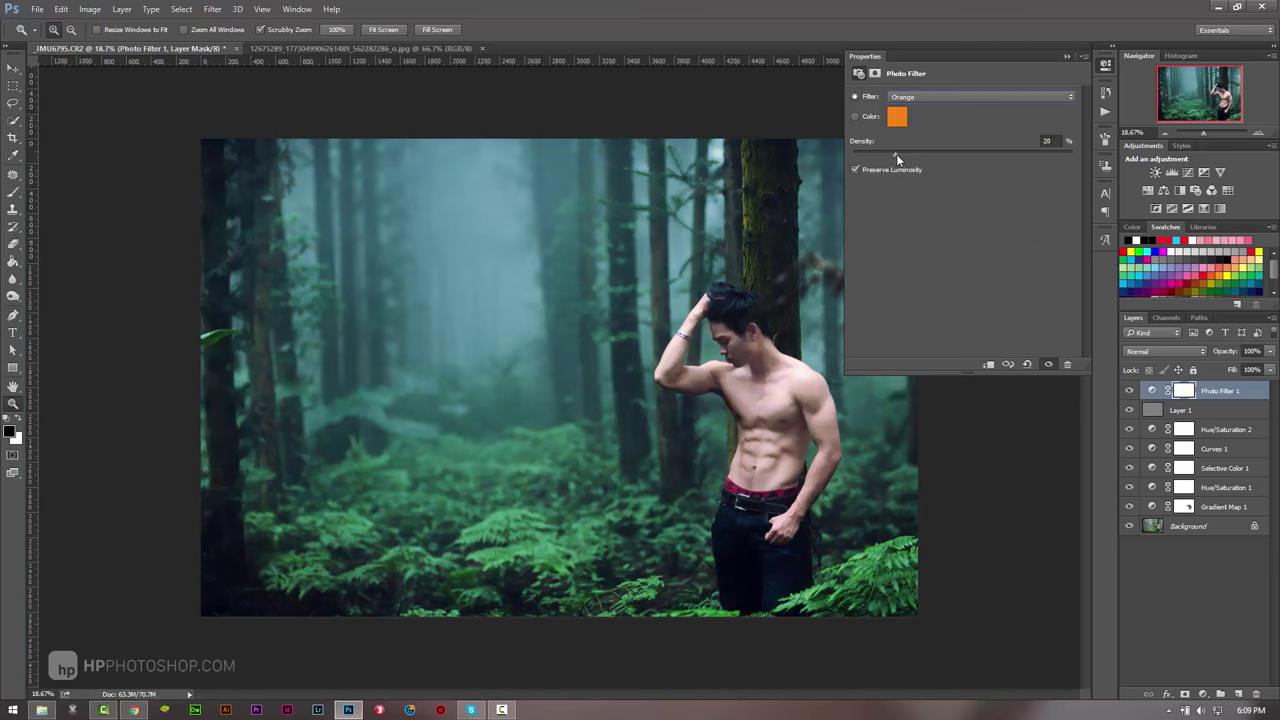
left_click(355, 48)
left_click(147, 48)
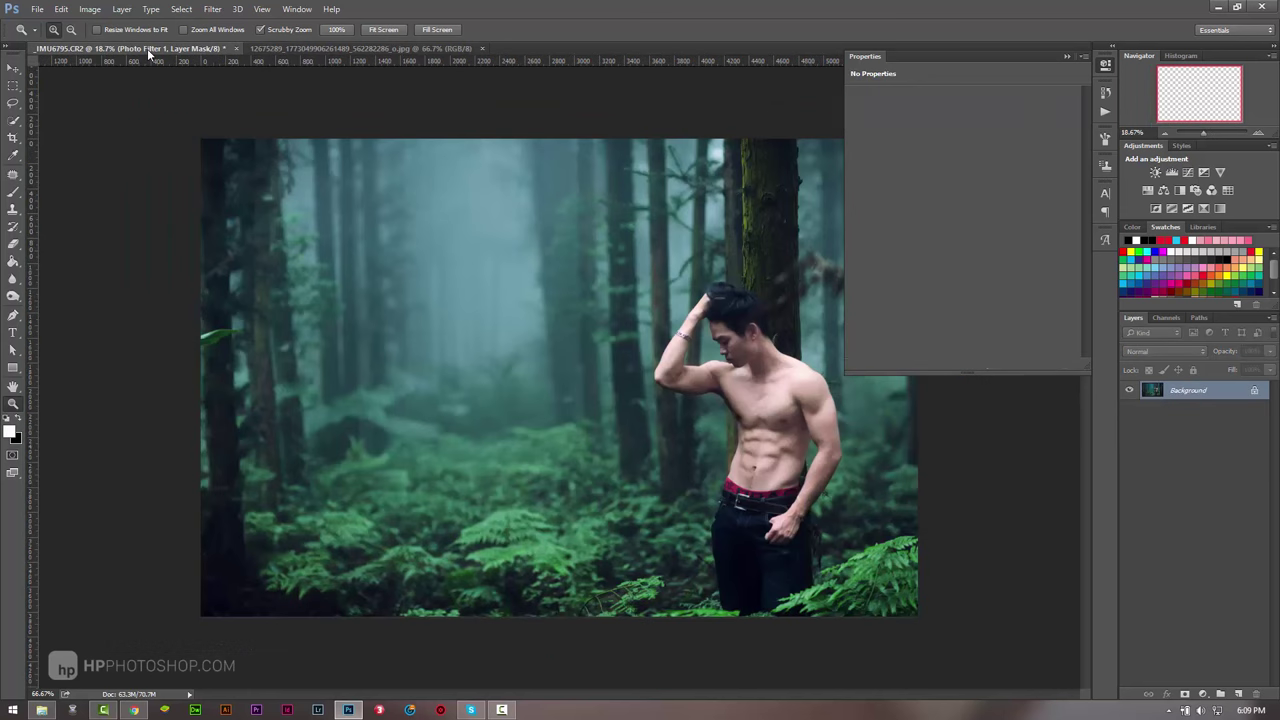
Step: Add Curves 2 and raise the Blue channel's black point to output 35 for bluish shadows
left_click(300, 48)
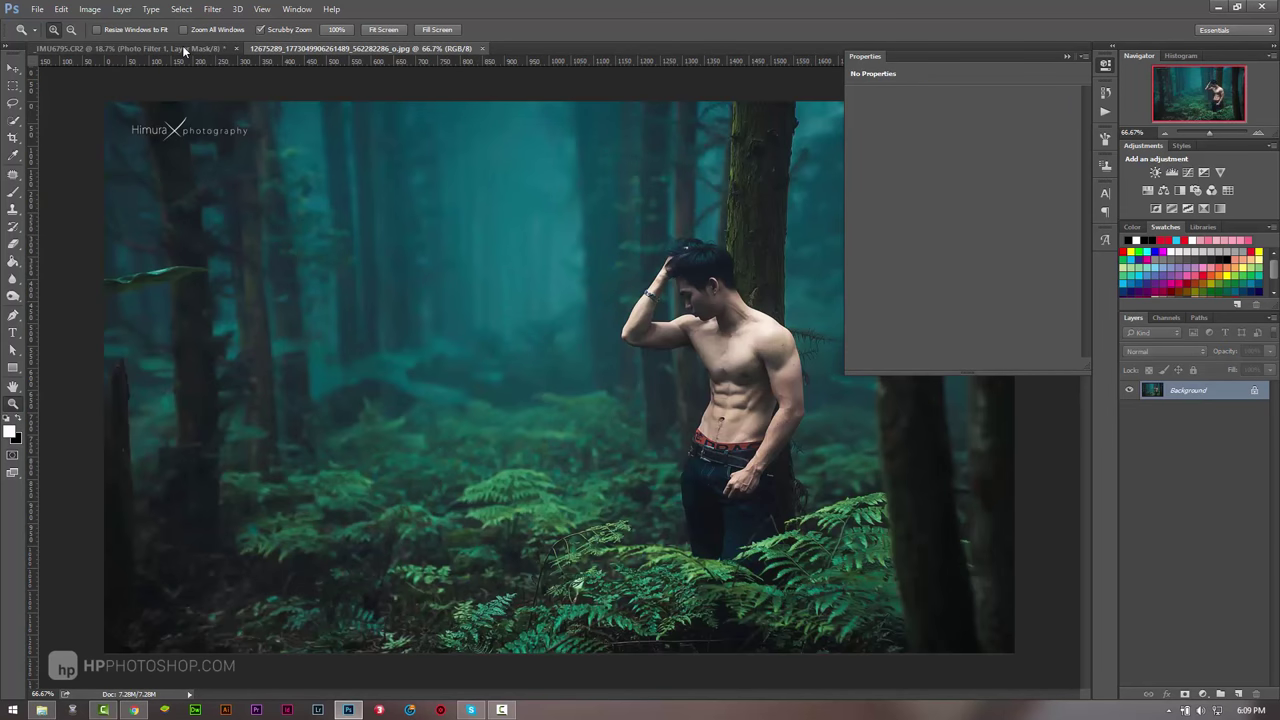
left_click(182, 46)
left_click(1067, 56)
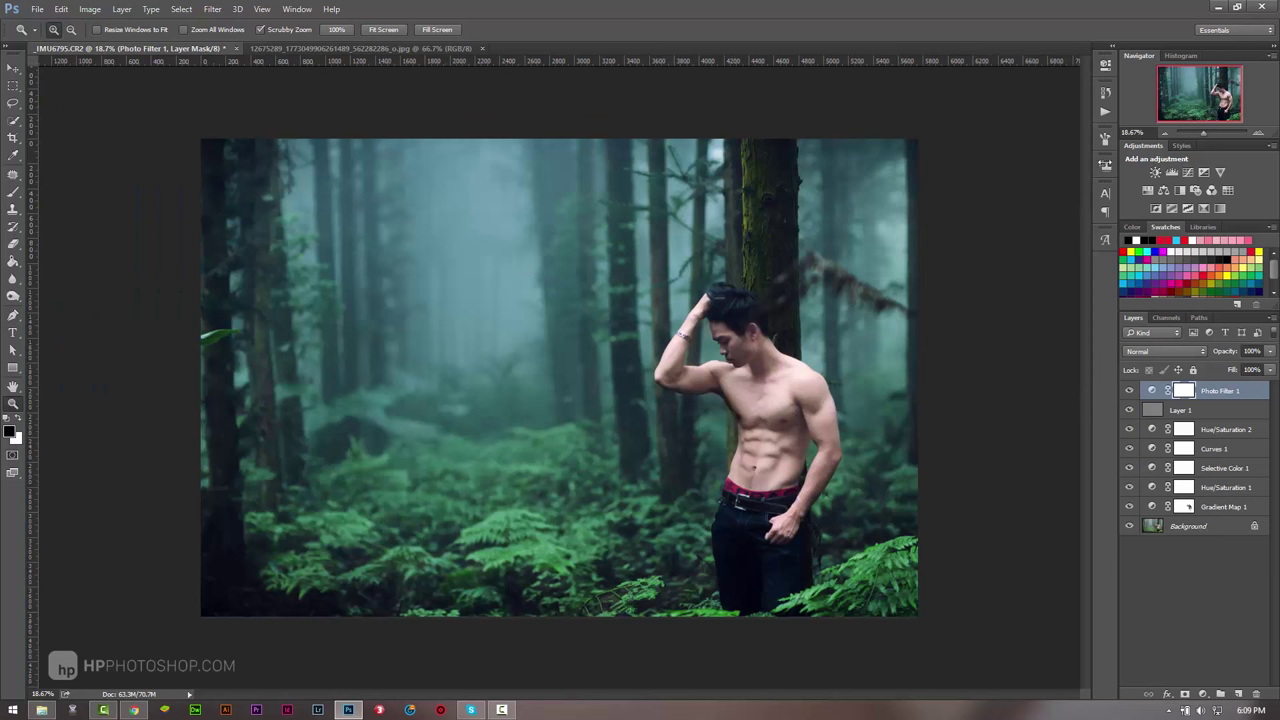
left_click(1203, 693)
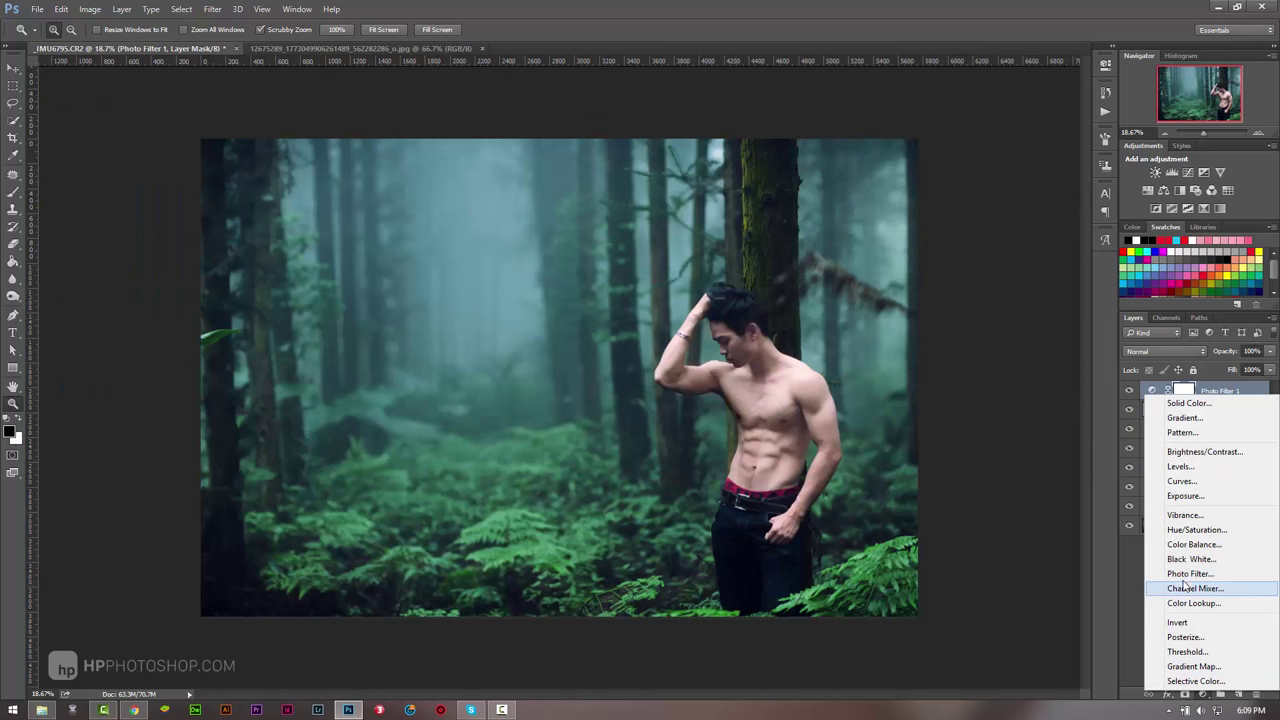
left_click(1178, 488)
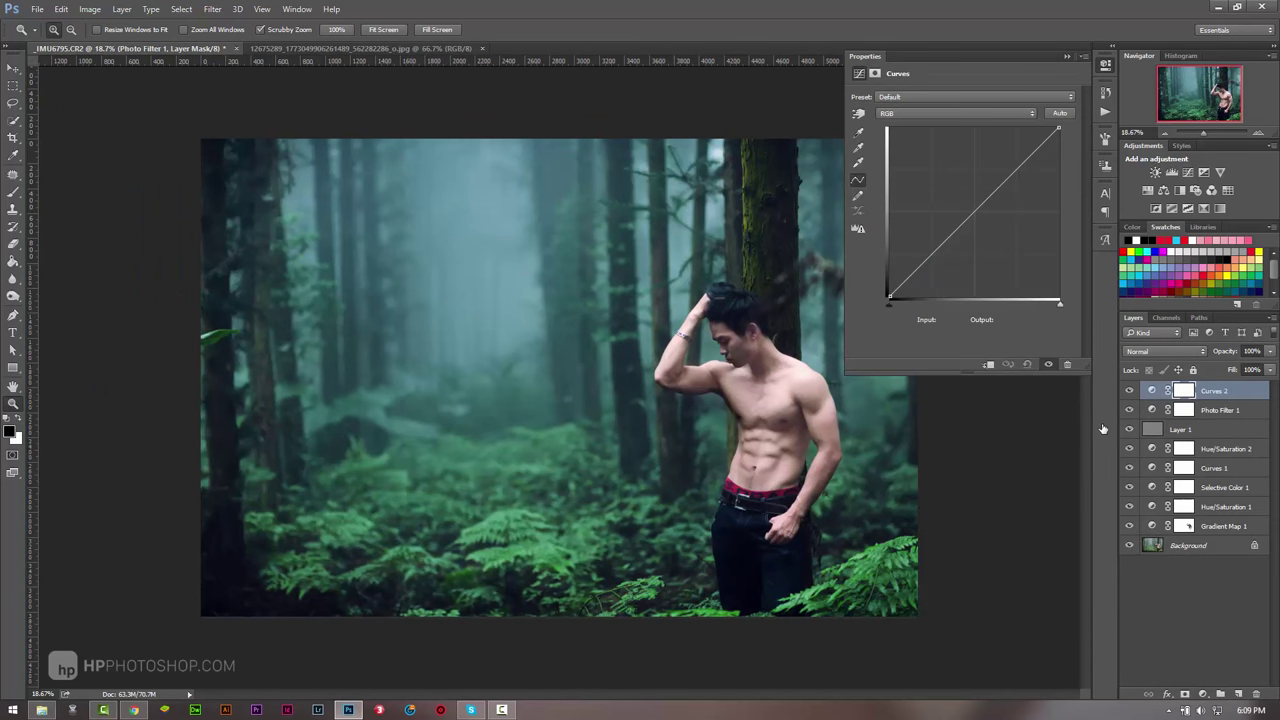
left_click(905, 113)
left_click(904, 150)
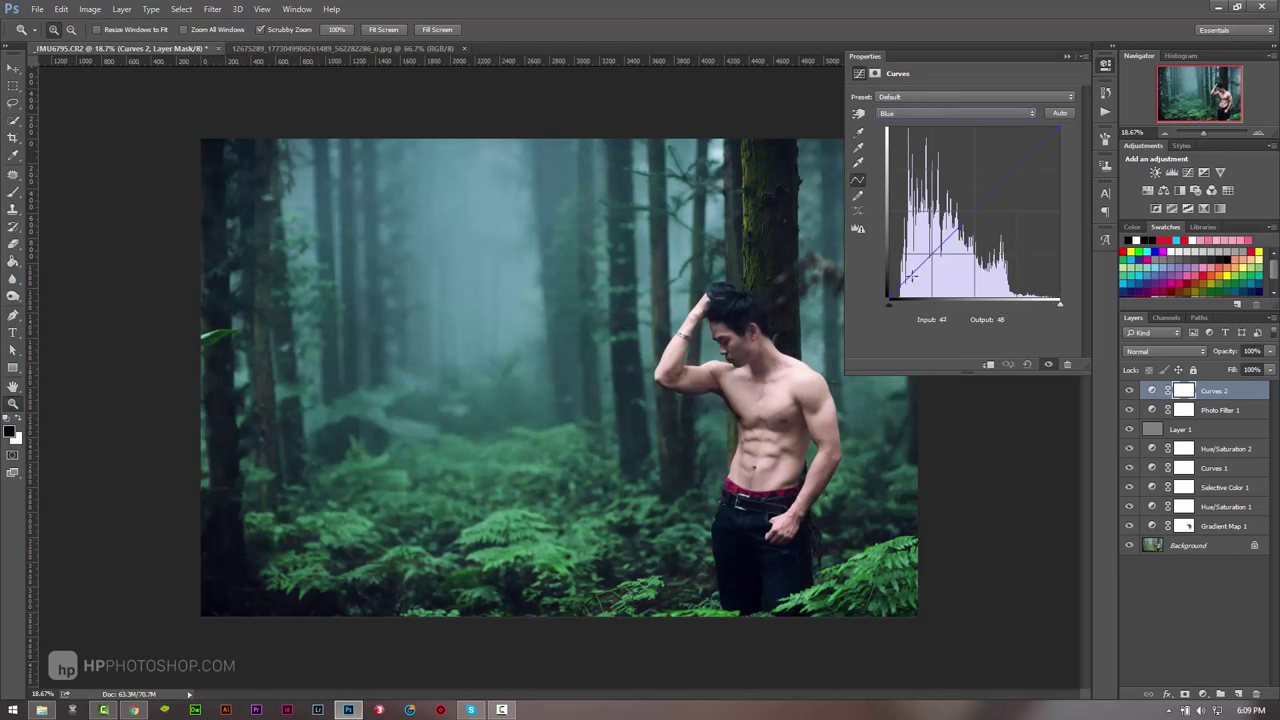
left_click_drag(891, 300, 888, 272)
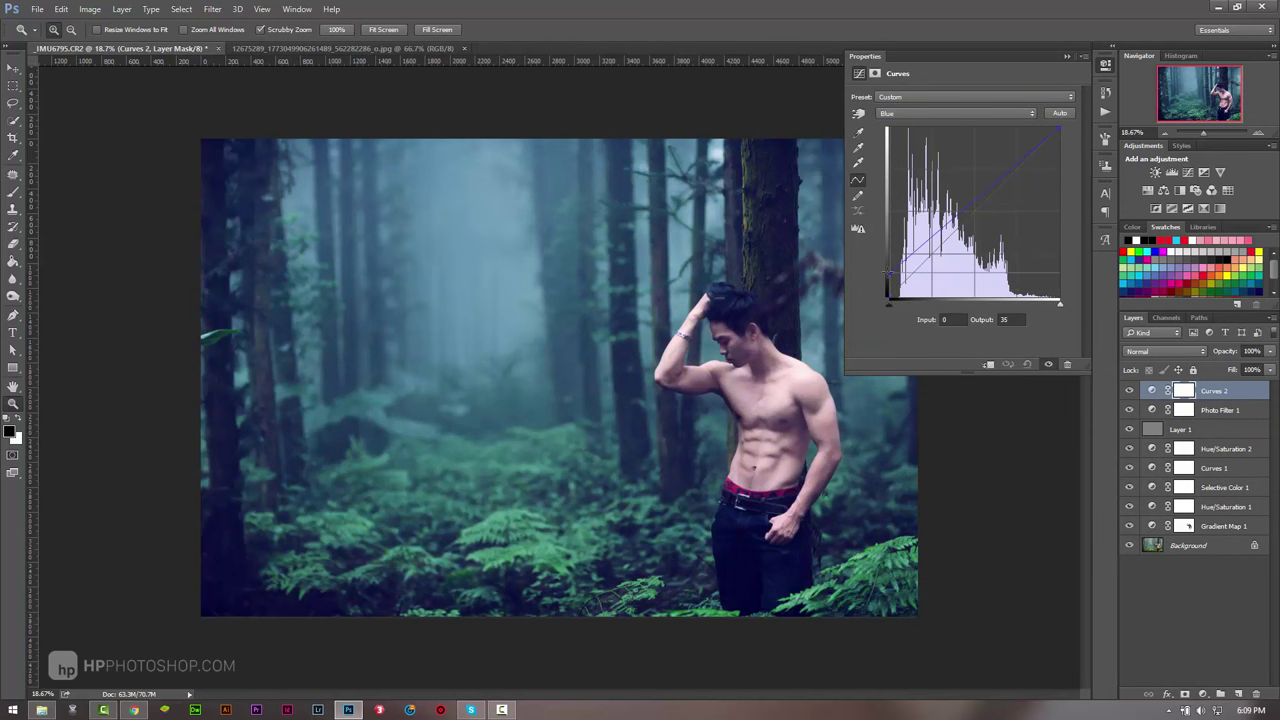
left_click(313, 50)
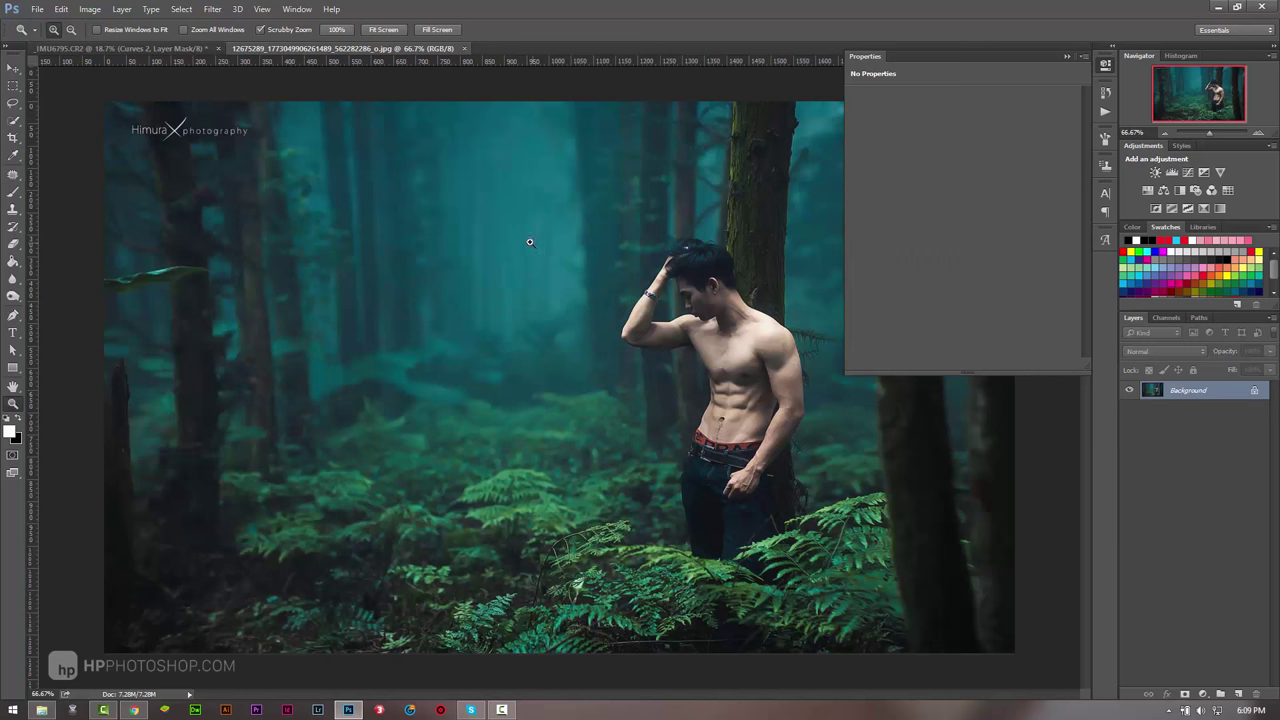
Step: Select the Eyedropper, open the Info panel, and review its colour mode and unit options
left_click(1066, 57)
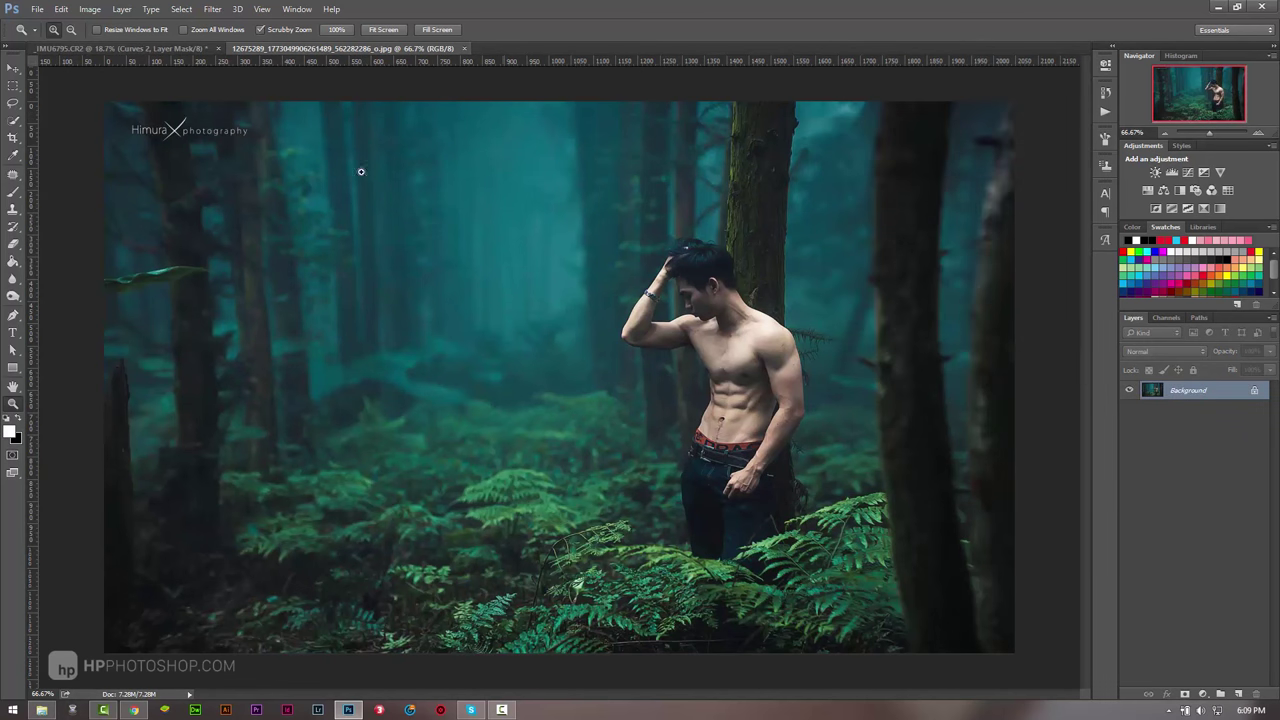
left_click(13, 155)
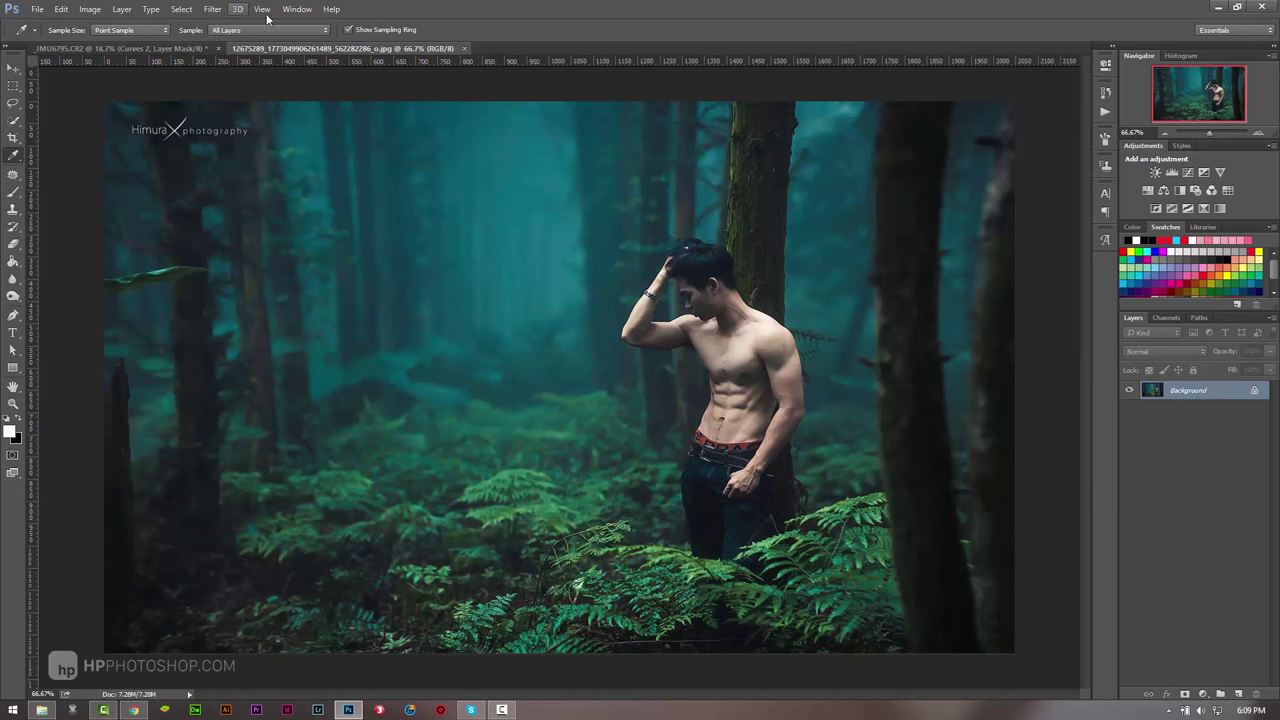
left_click(297, 9)
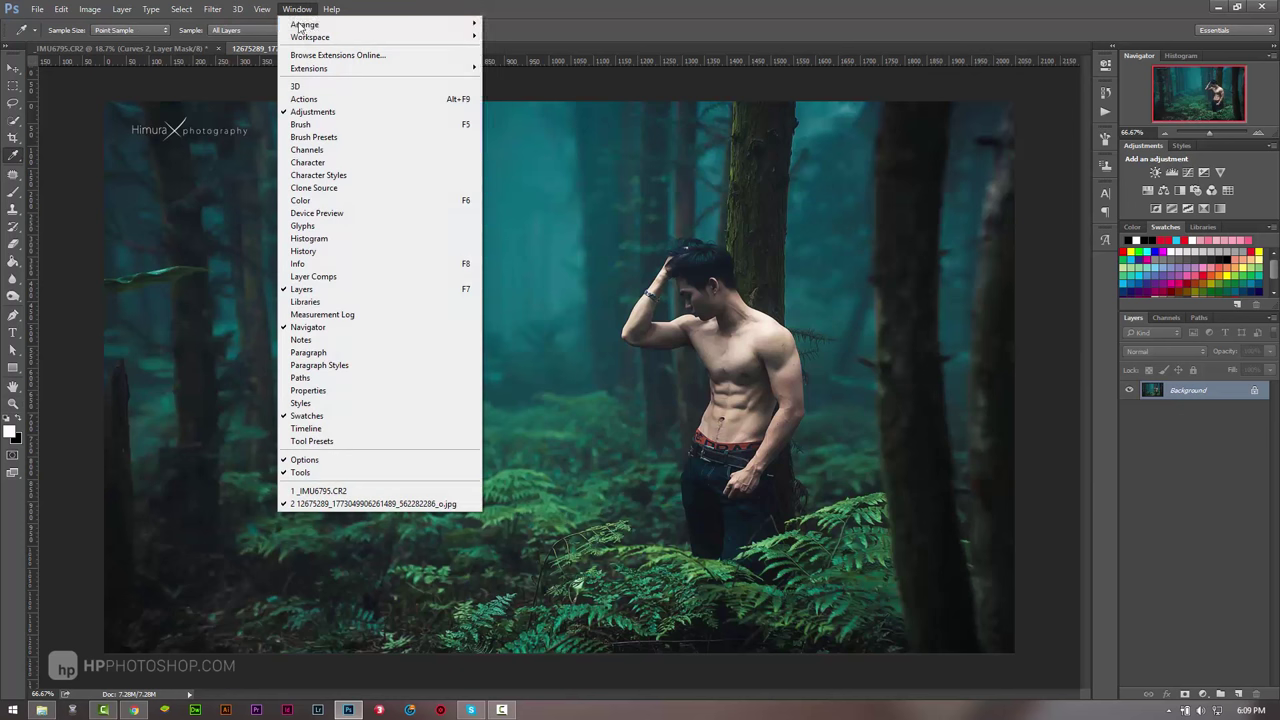
left_click(328, 264)
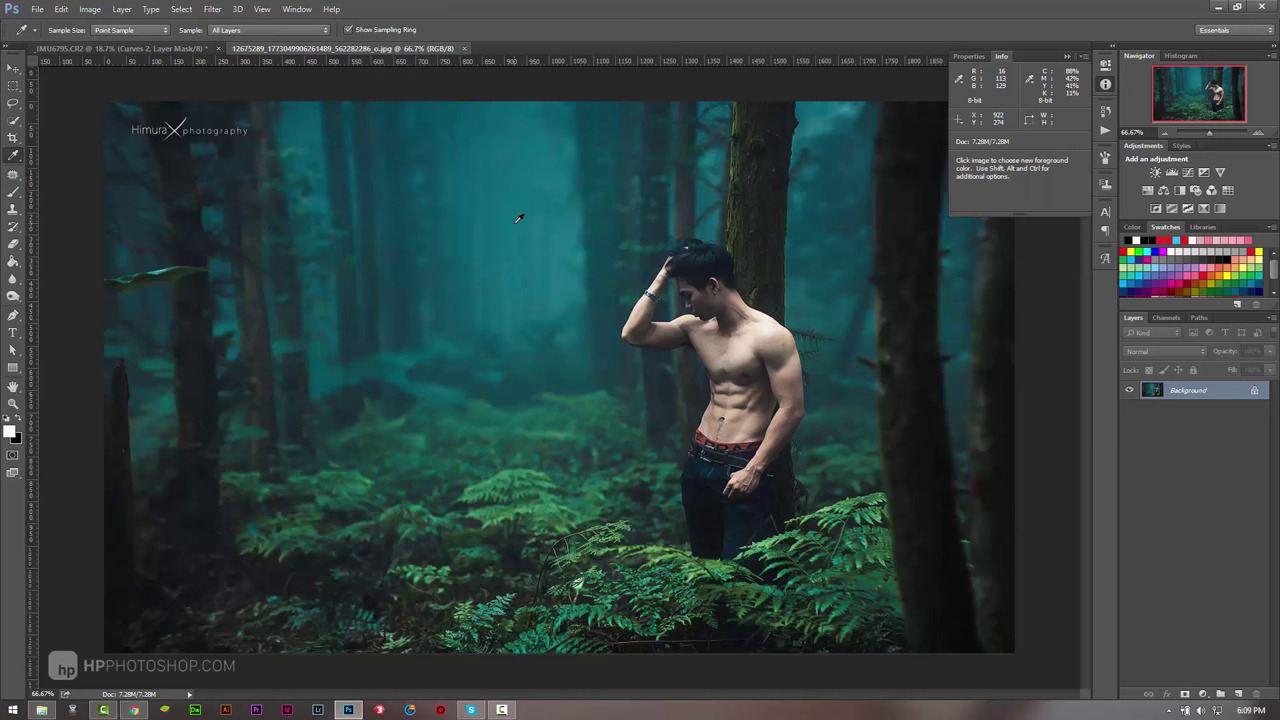
left_click(960, 80)
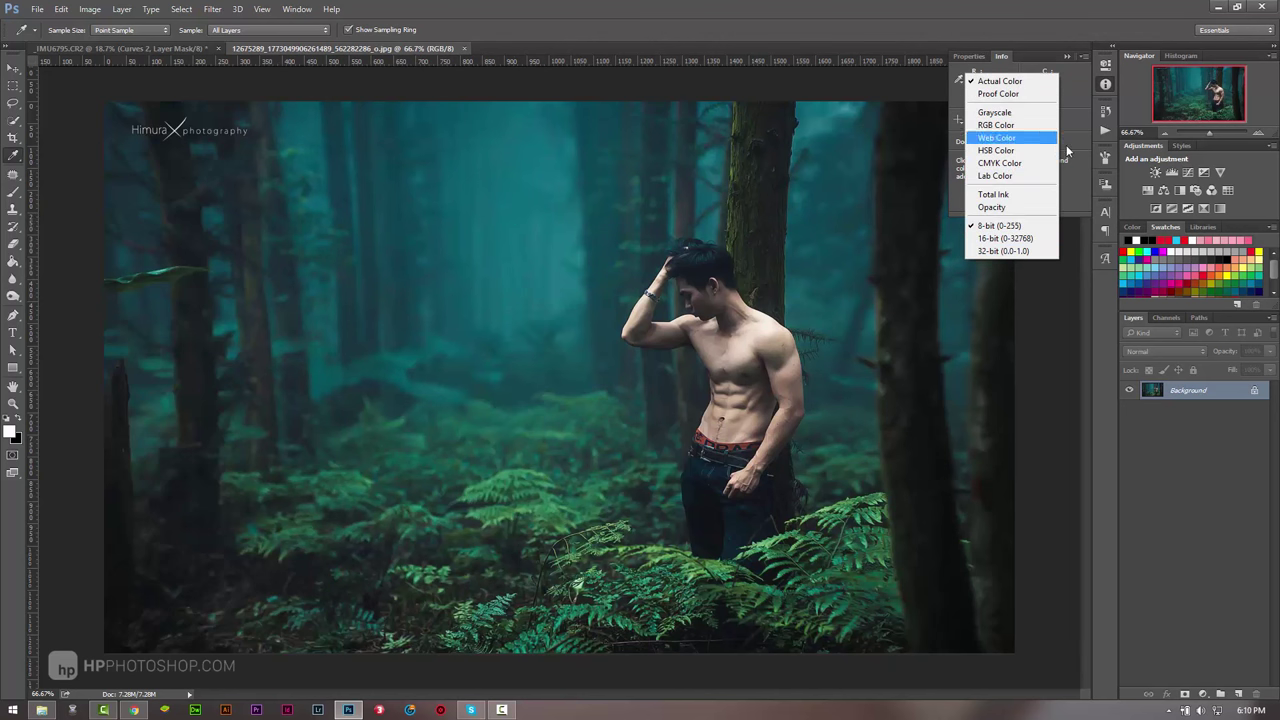
left_click(1080, 145)
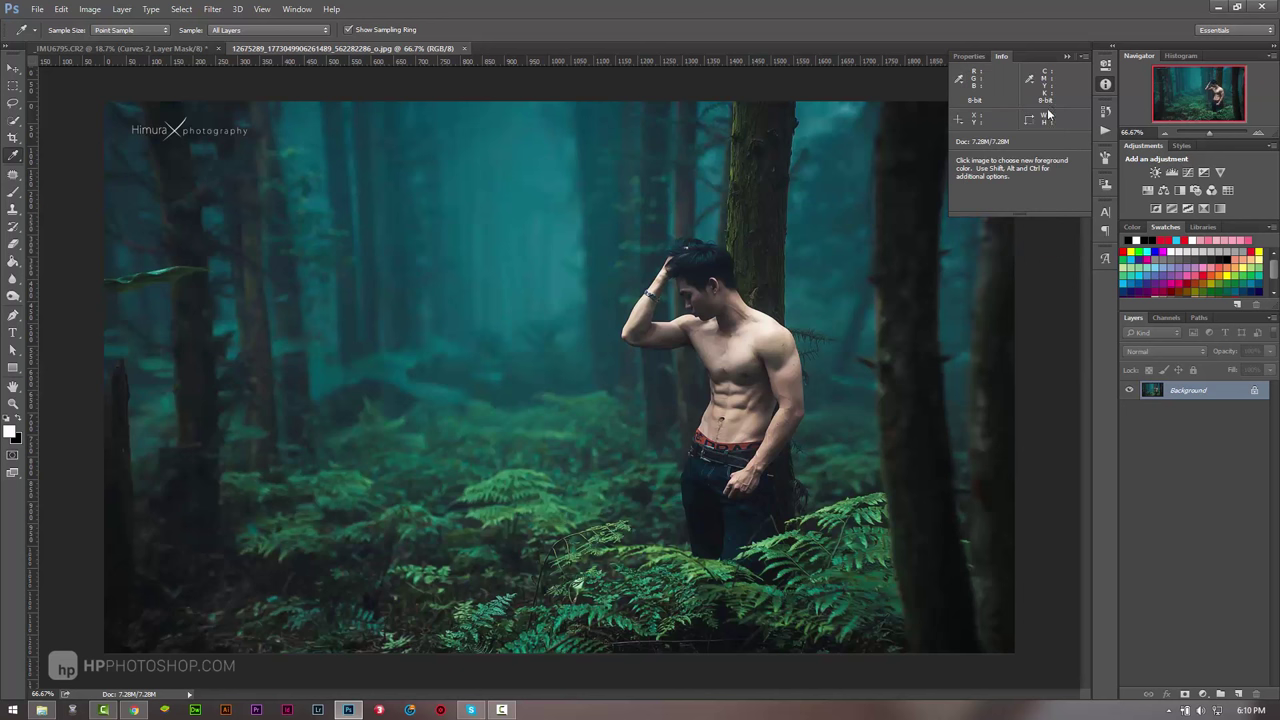
left_click(958, 121)
left_click(1003, 158)
left_click(129, 48)
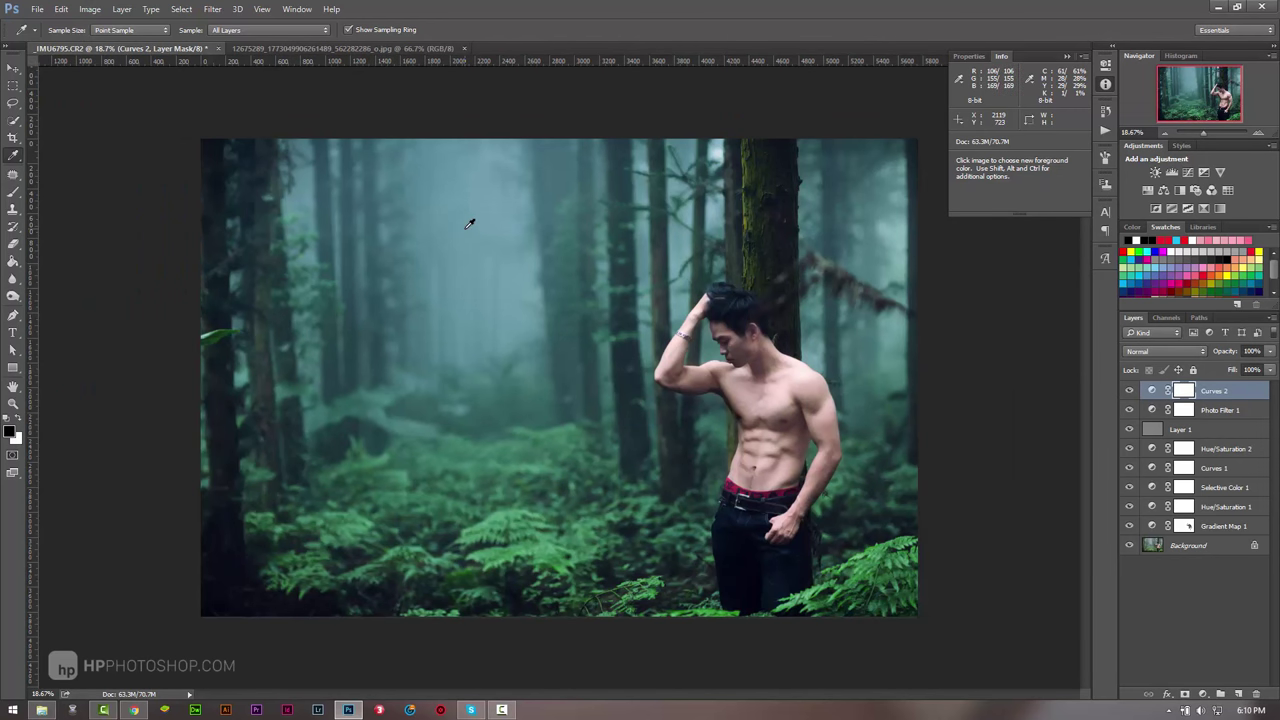
Step: Lower the Red channel midtones in Curves 2 and float the Info panel separately
left_click(1068, 56)
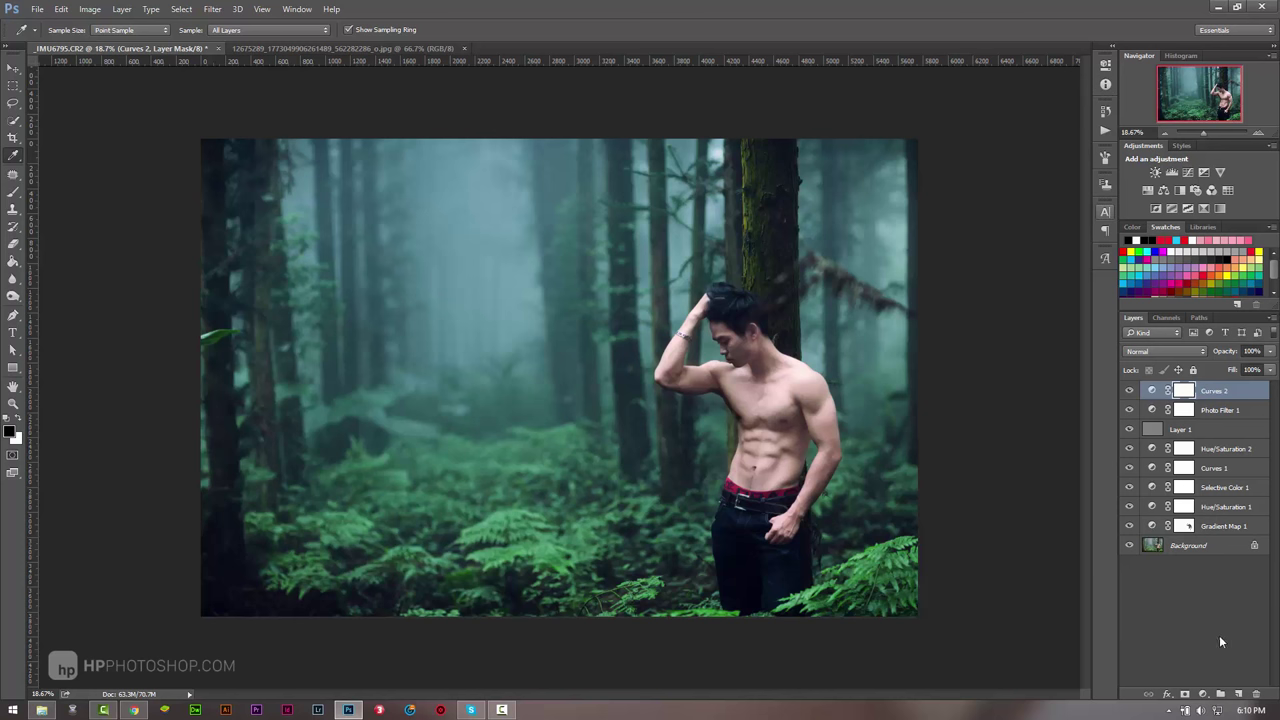
double_click(1150, 391)
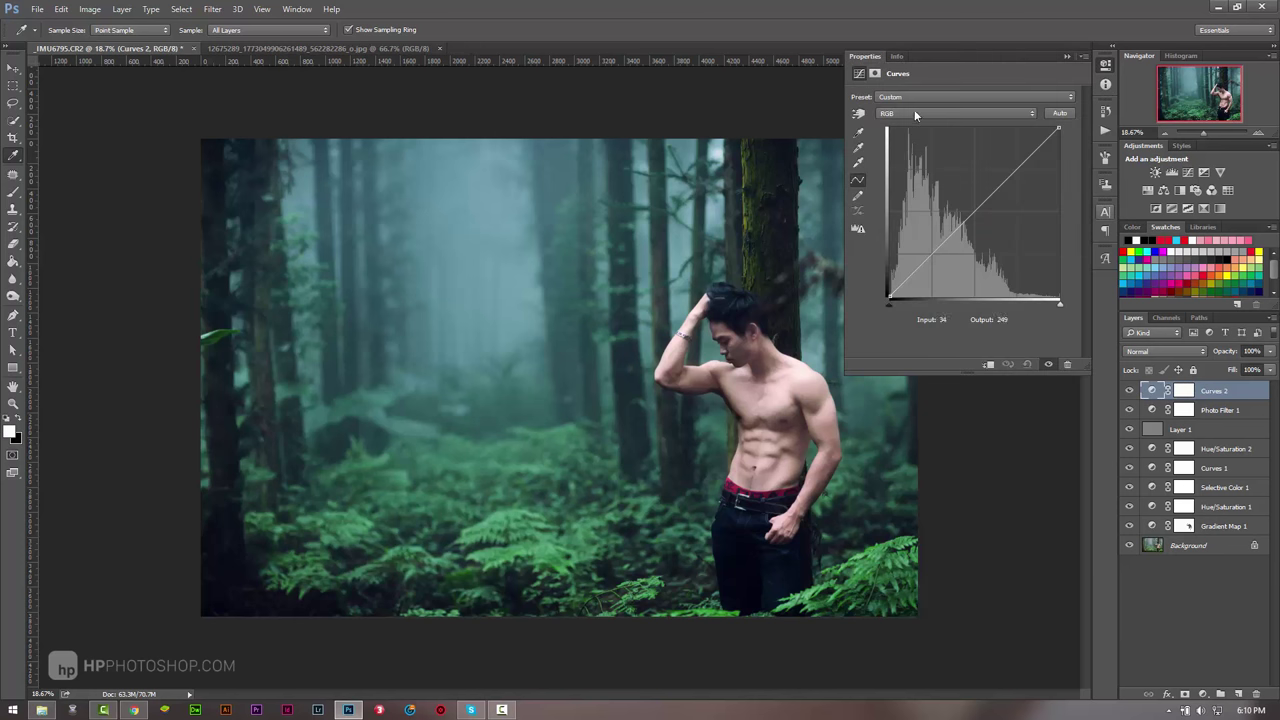
left_click(957, 113)
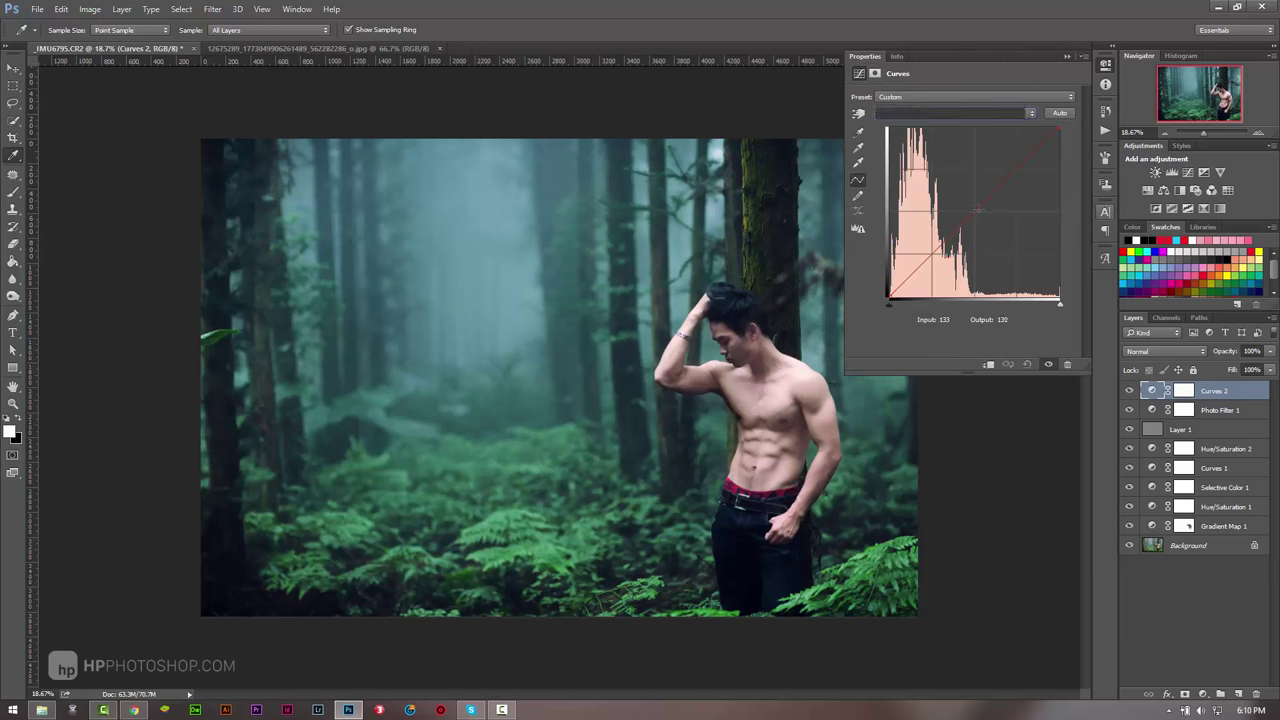
left_click_drag(975, 214, 985, 215)
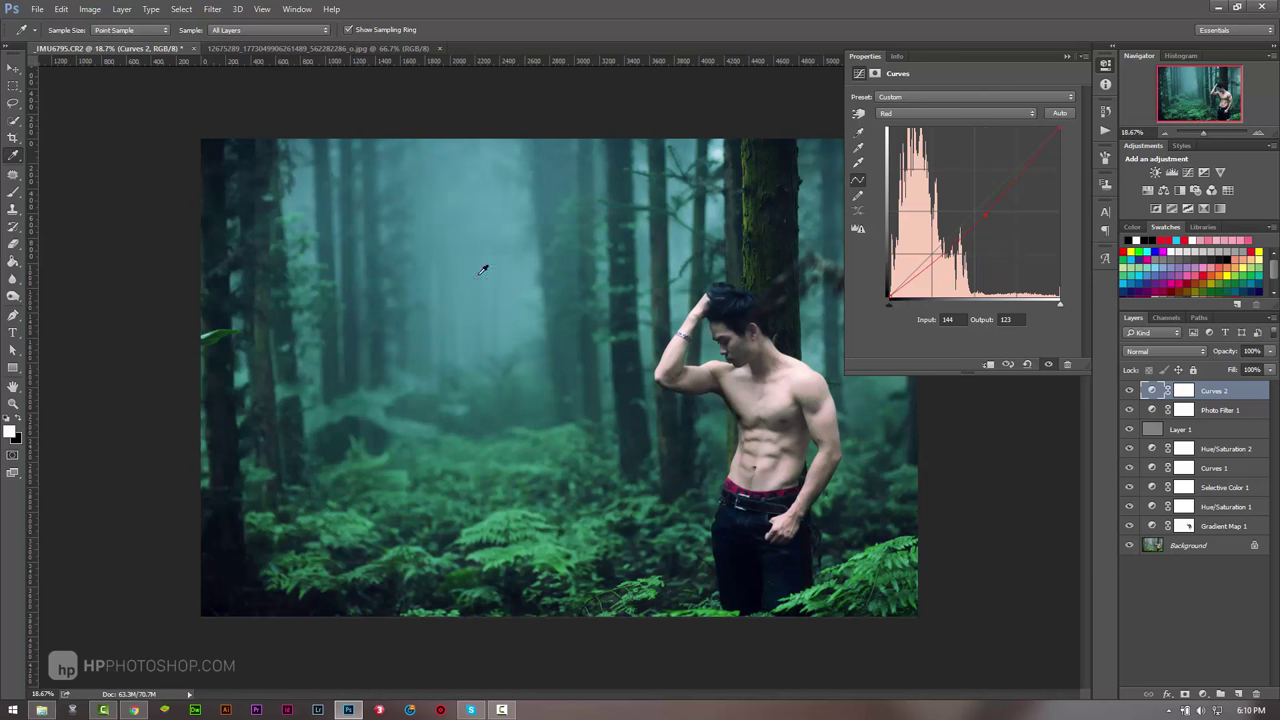
left_click(1105, 84)
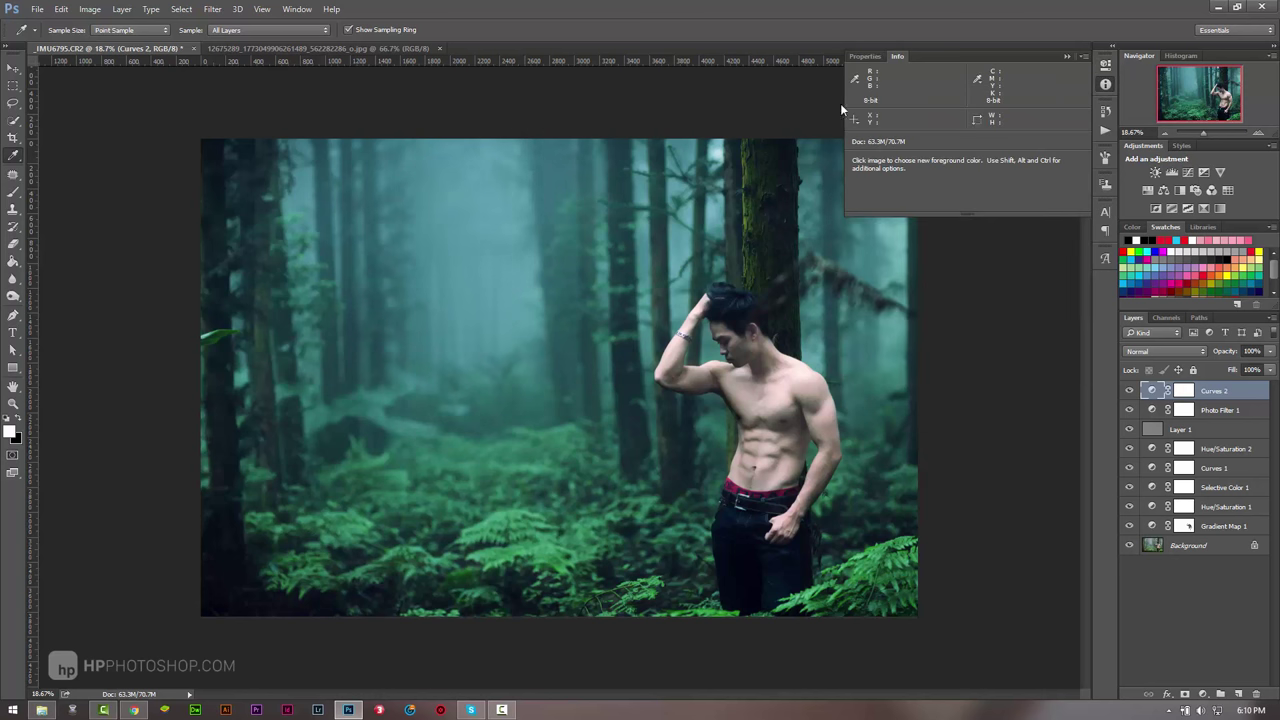
left_click(884, 58)
left_click_drag(898, 57, 476, 74)
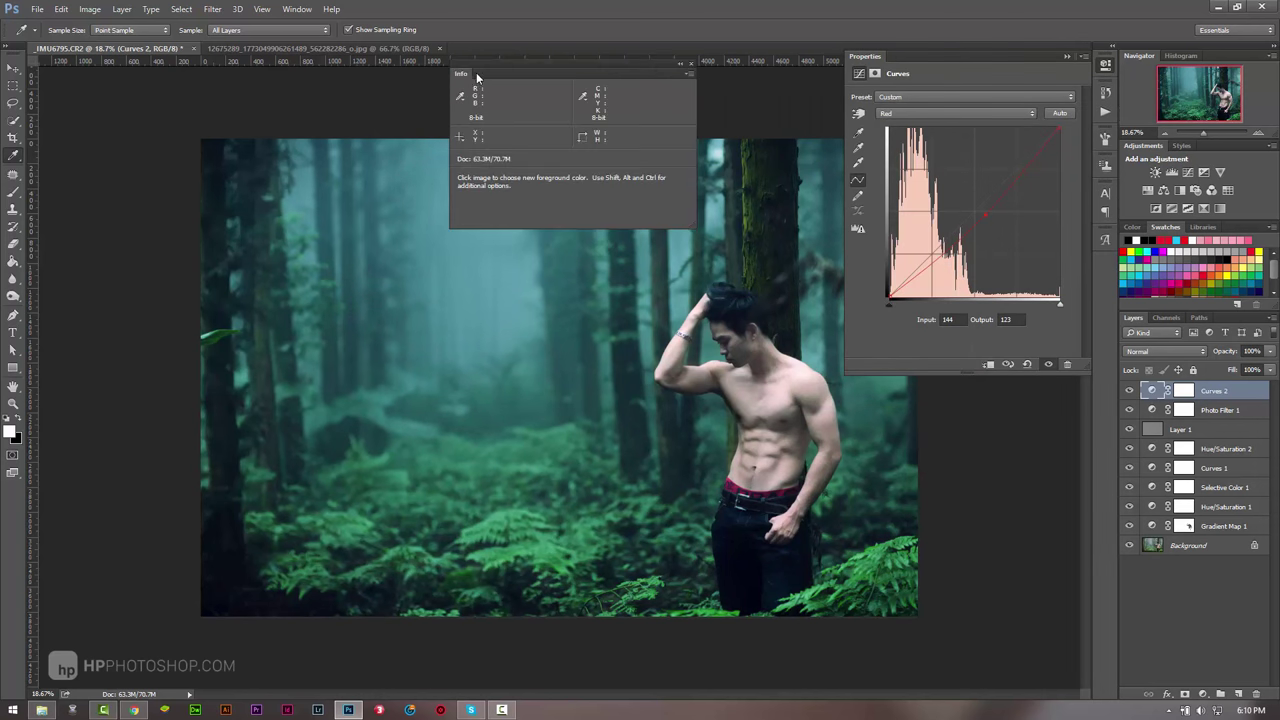
left_click_drag(562, 75, 178, 99)
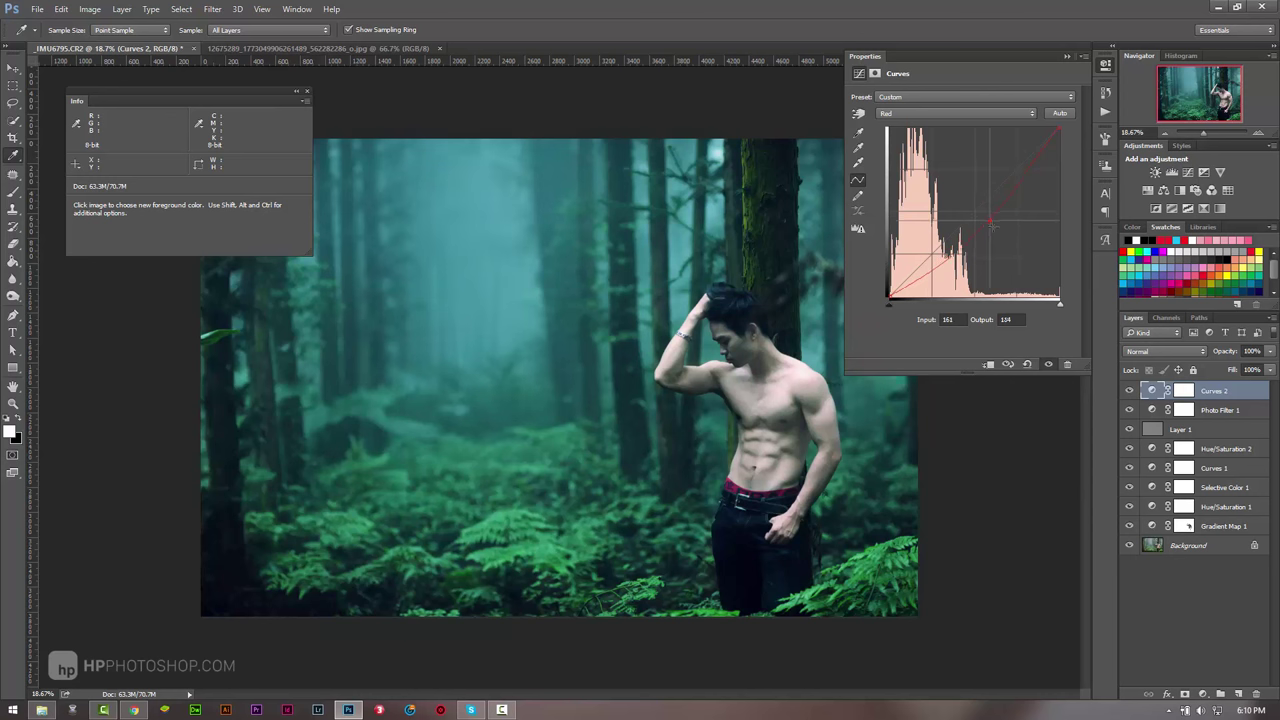
left_click_drag(985, 216, 985, 218)
Step: Pull the Green midtones down (135 to 118) and lower the Blue midtones slightly
left_click(1013, 113)
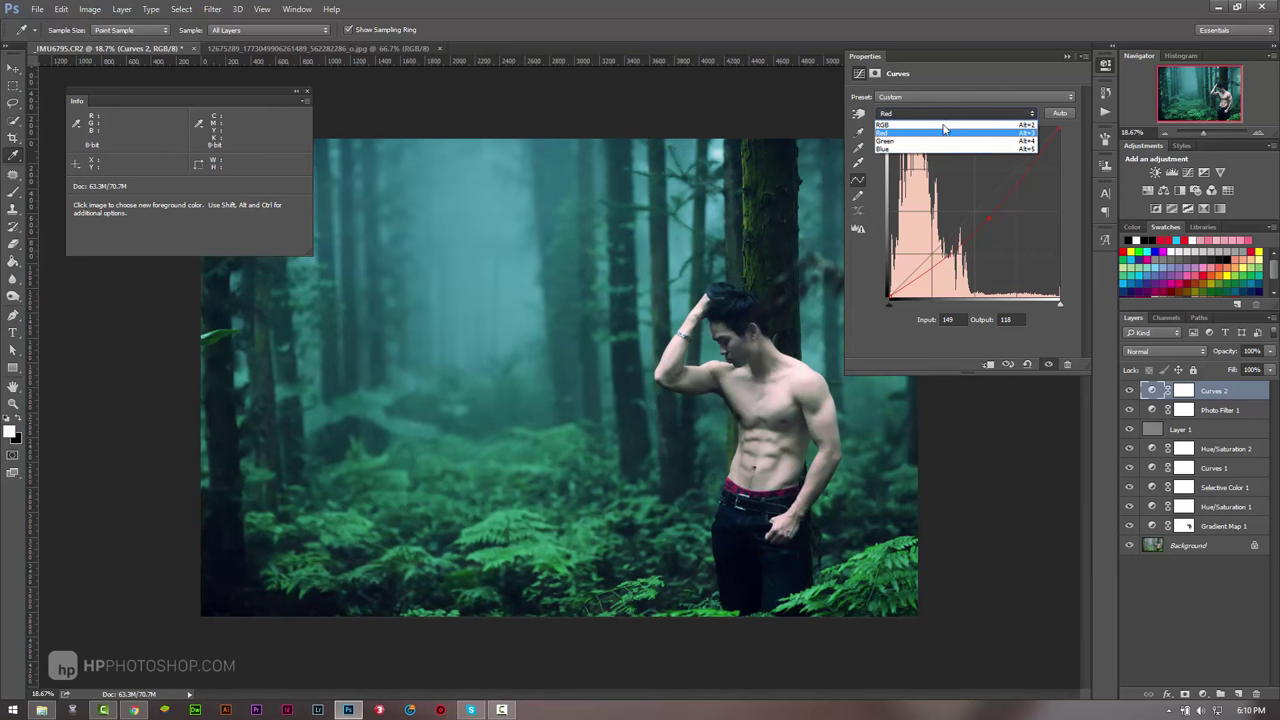
left_click(1000, 135)
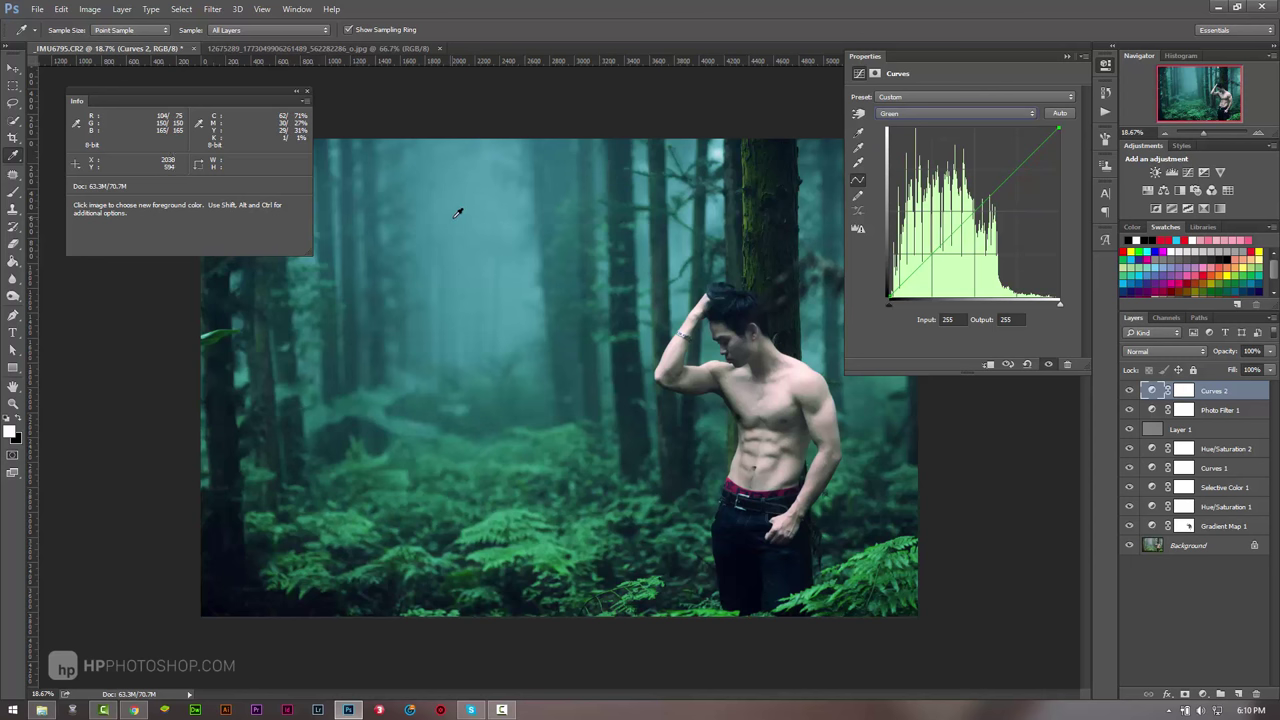
left_click_drag(979, 208, 981, 218)
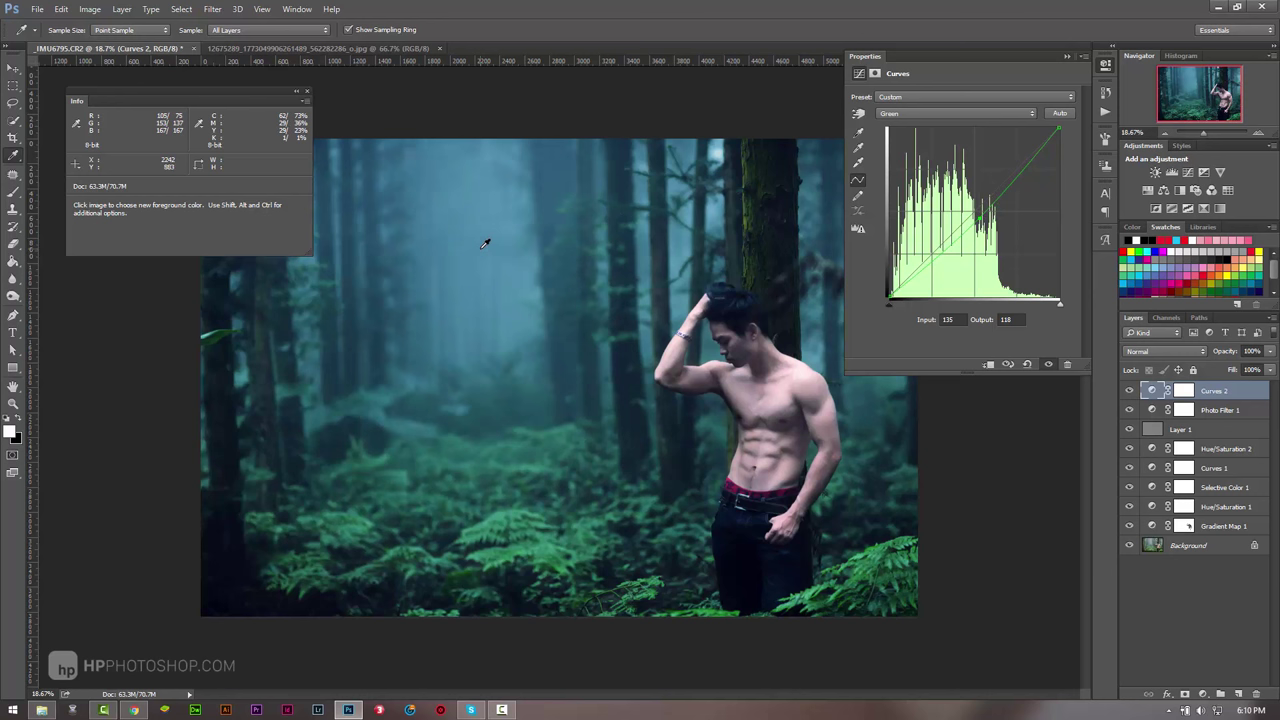
left_click(935, 113)
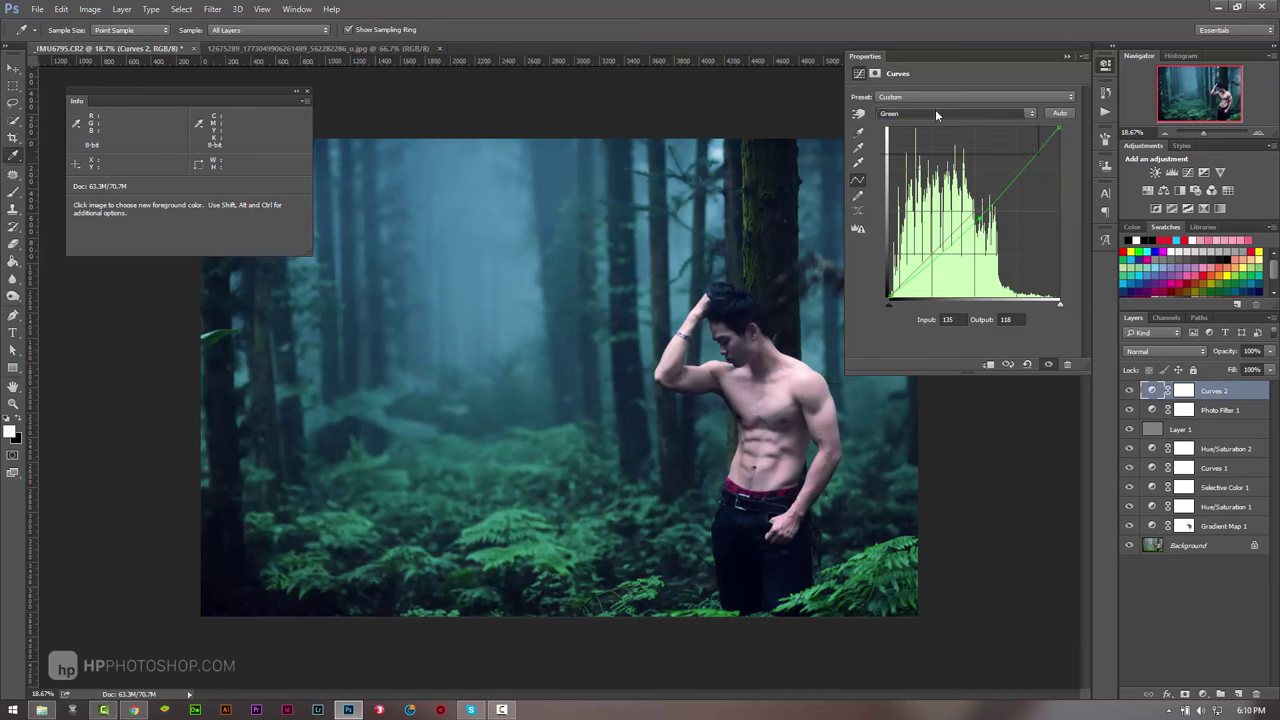
left_click(927, 146)
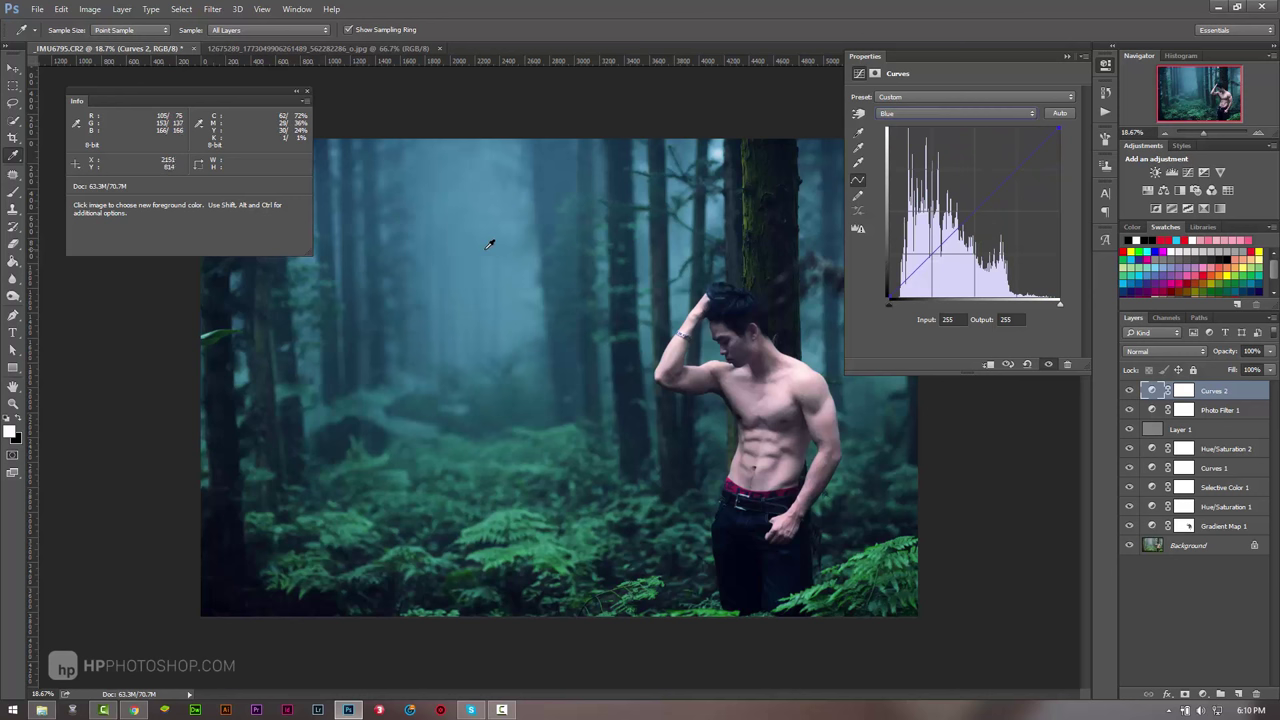
mouse_move(981, 205)
left_mouse_down()
mouse_move(982, 221)
mouse_move(977, 210)
left_mouse_up()
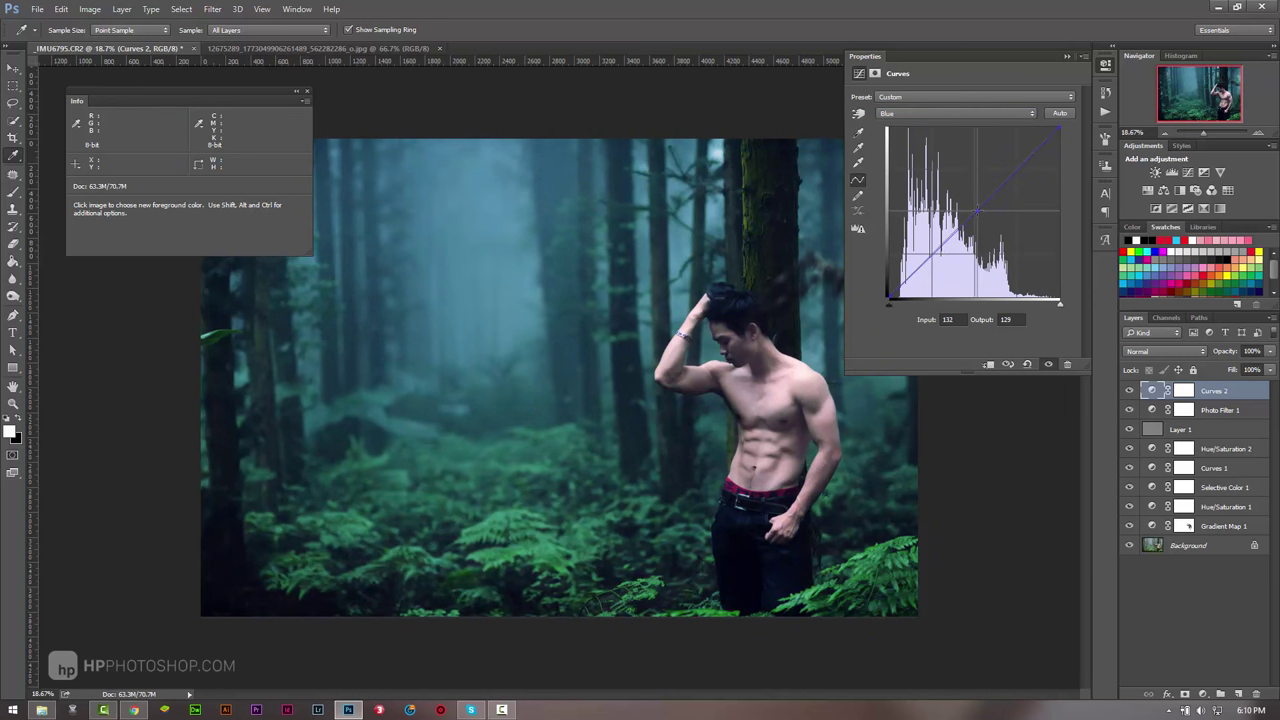
left_click(1067, 56)
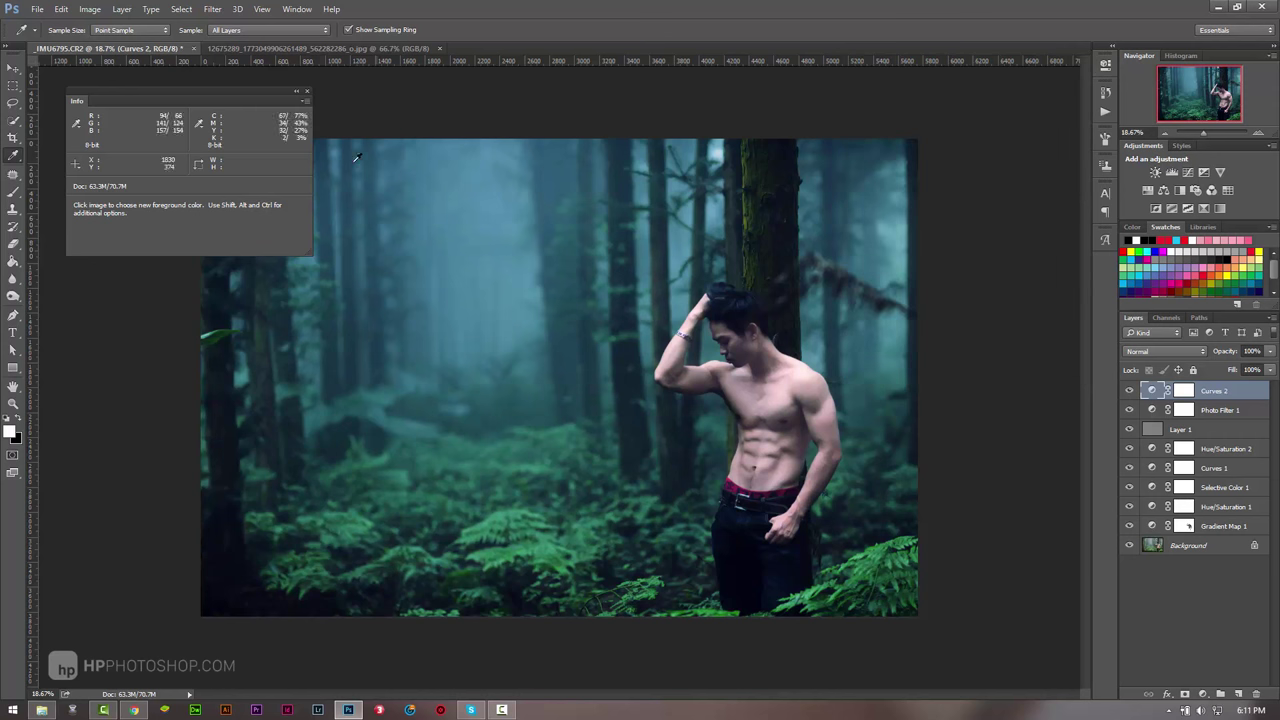
Step: Show the teal reference photo, close the Brush panel, and reopen the Info panel
left_click(307, 91)
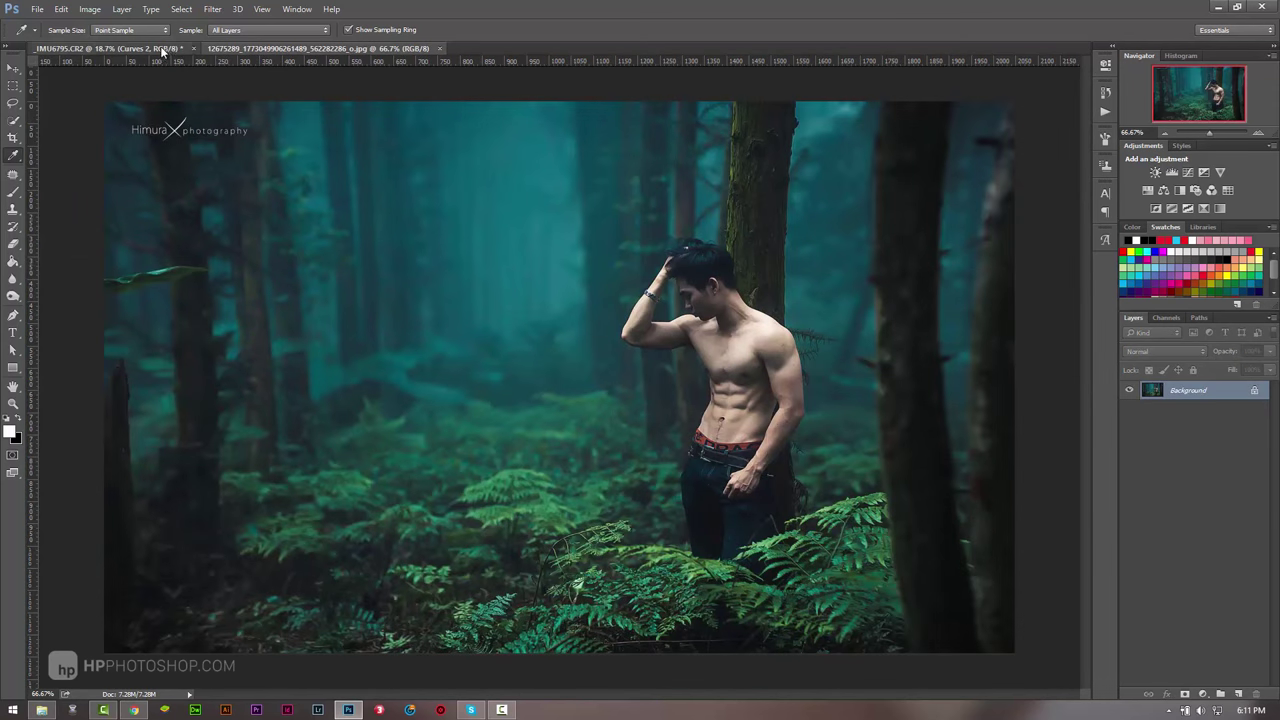
left_click(166, 47)
left_click(281, 42)
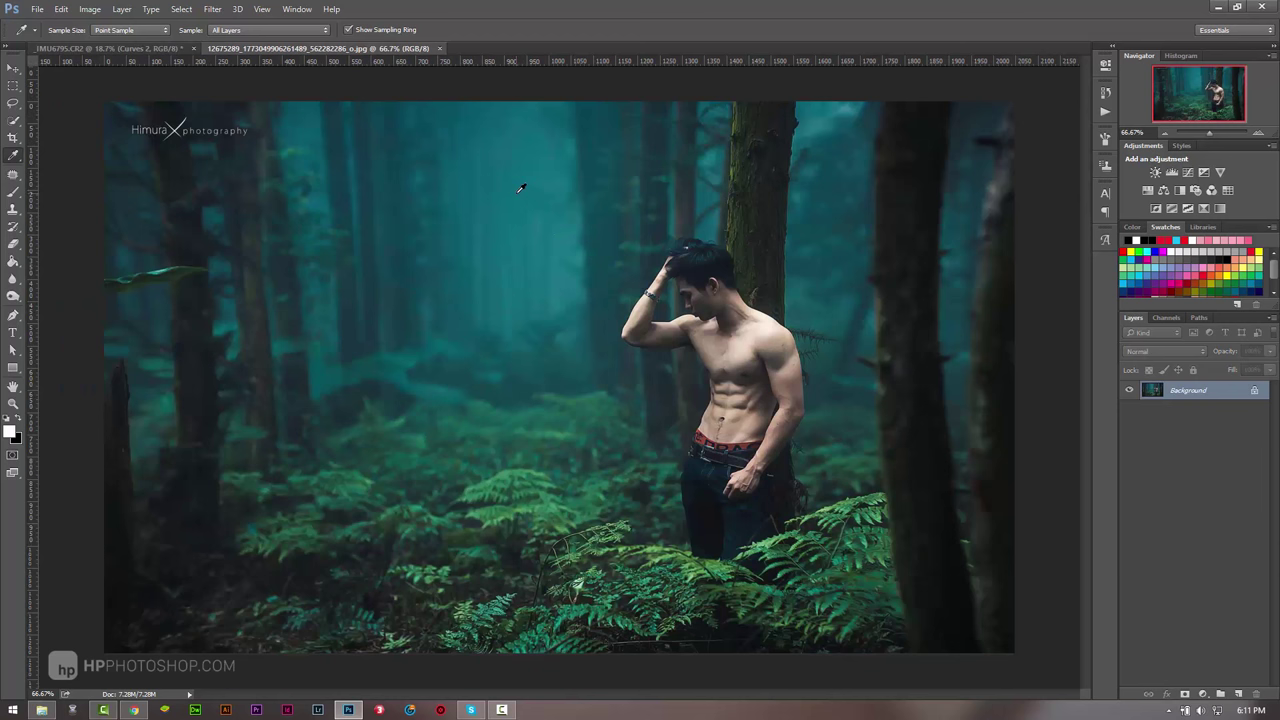
key("F5")
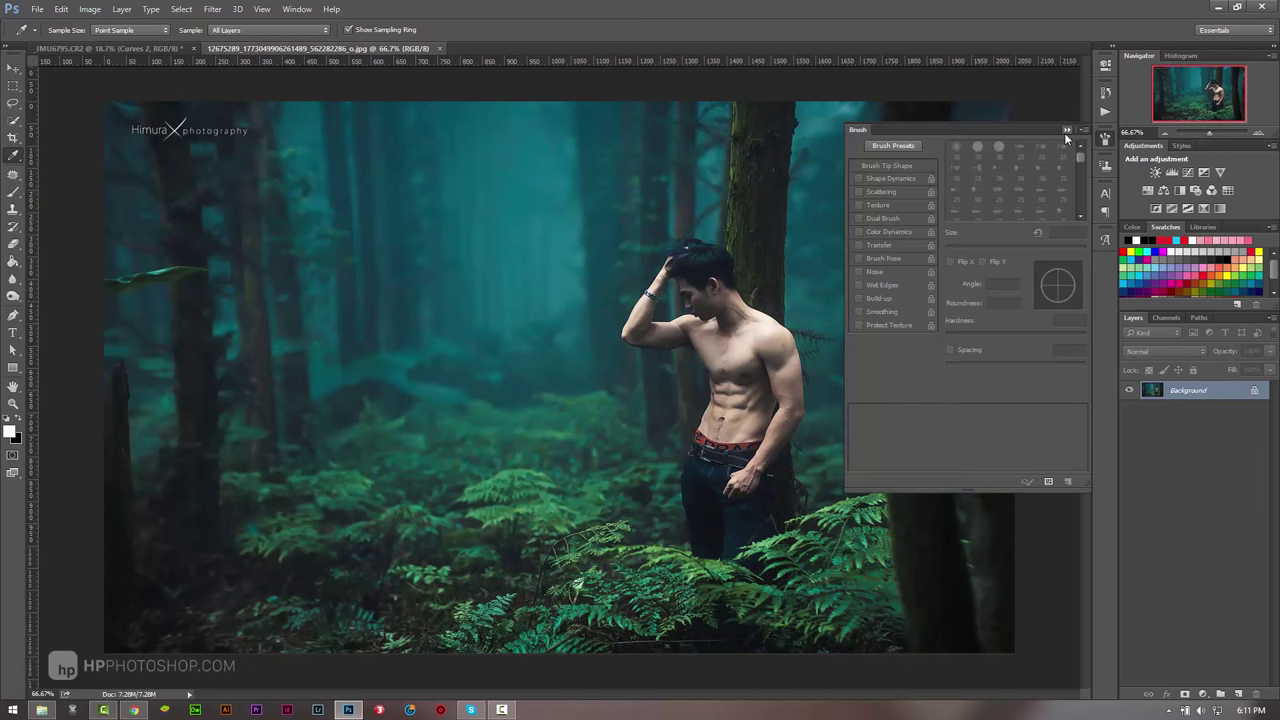
left_click(1066, 130)
left_click(212, 9)
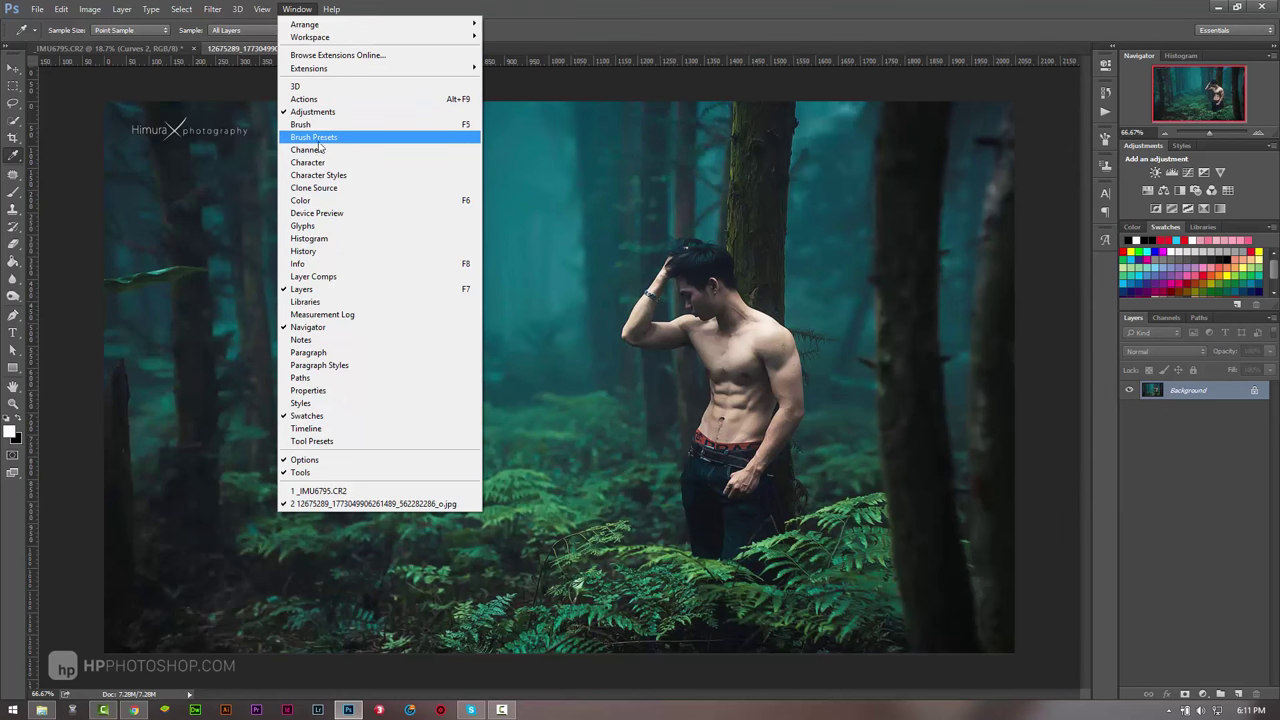
left_click(300, 263)
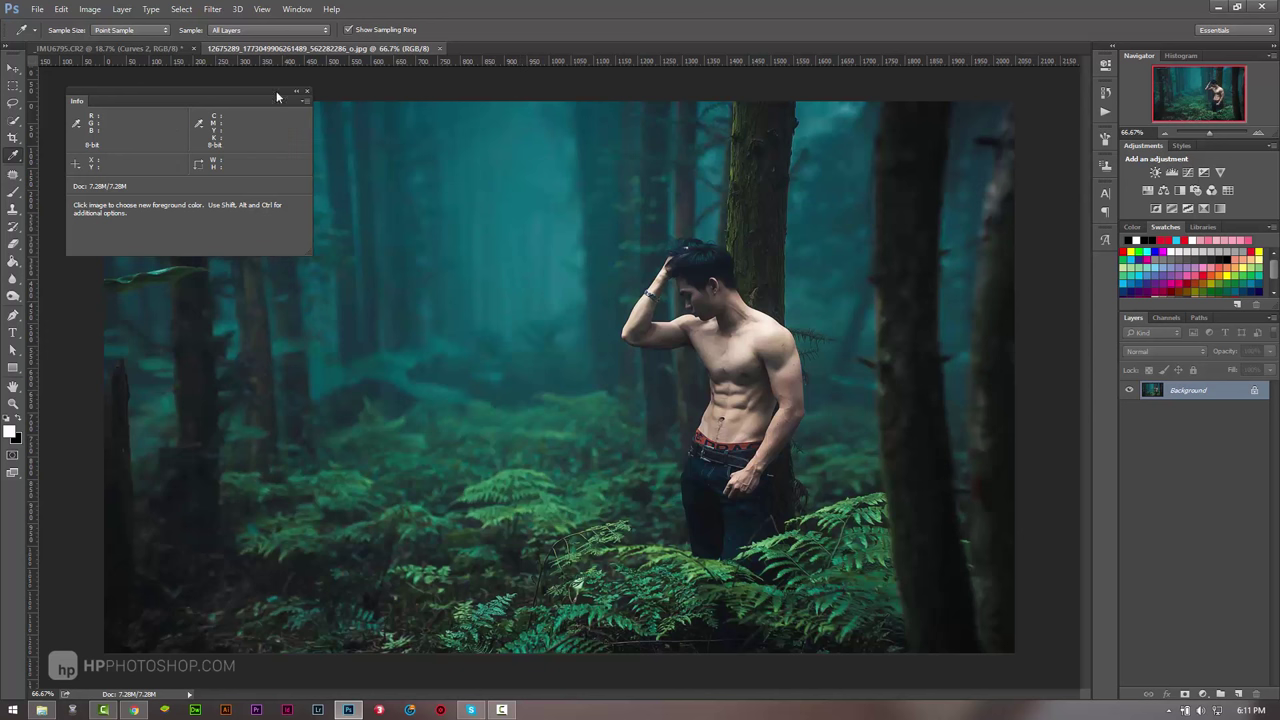
Step: On the raw CR2 portrait, delete Curves 2 and Photo Filter 1, leaving Layer 1 on top
key("ctrl+Tab")
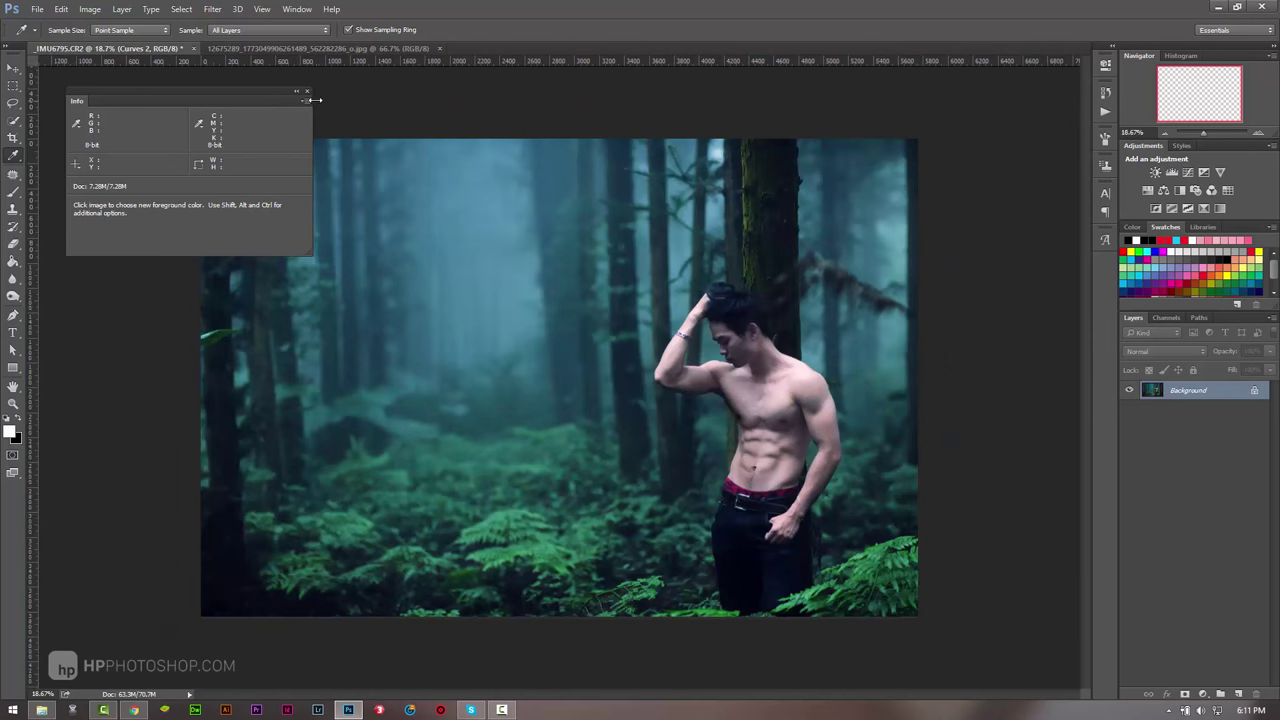
left_click(307, 91)
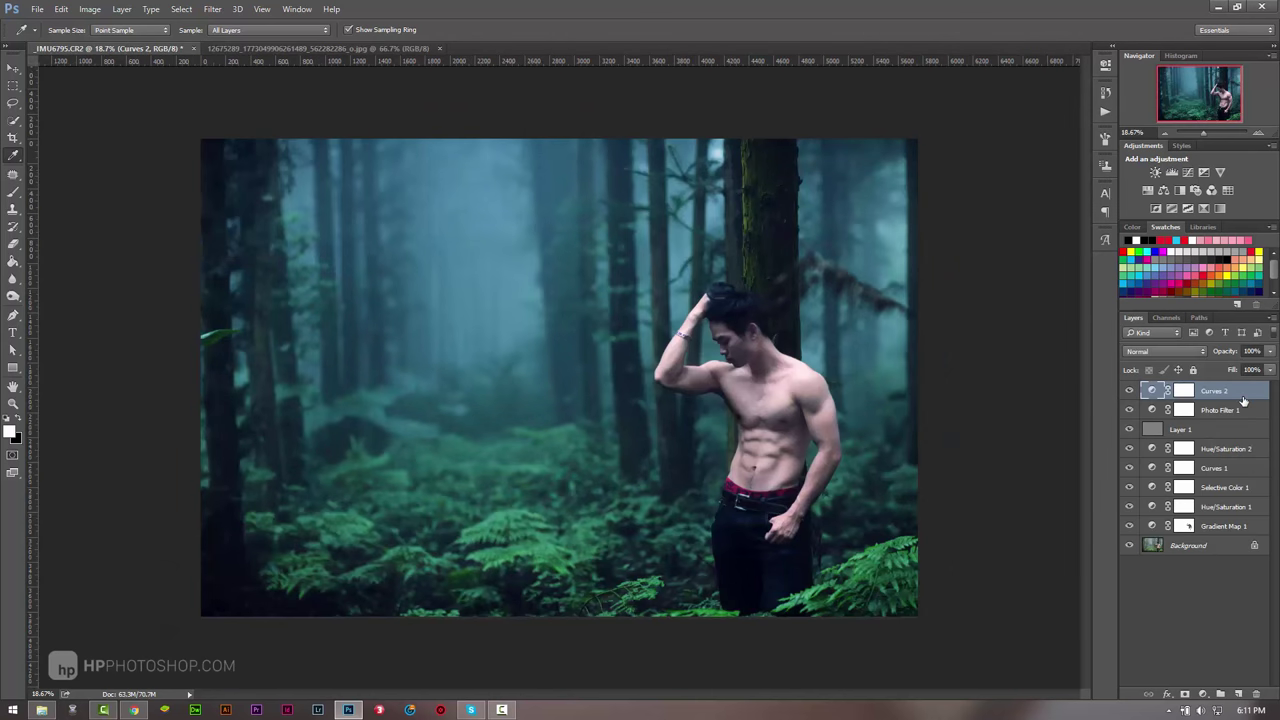
key("Delete")
key("Delete")
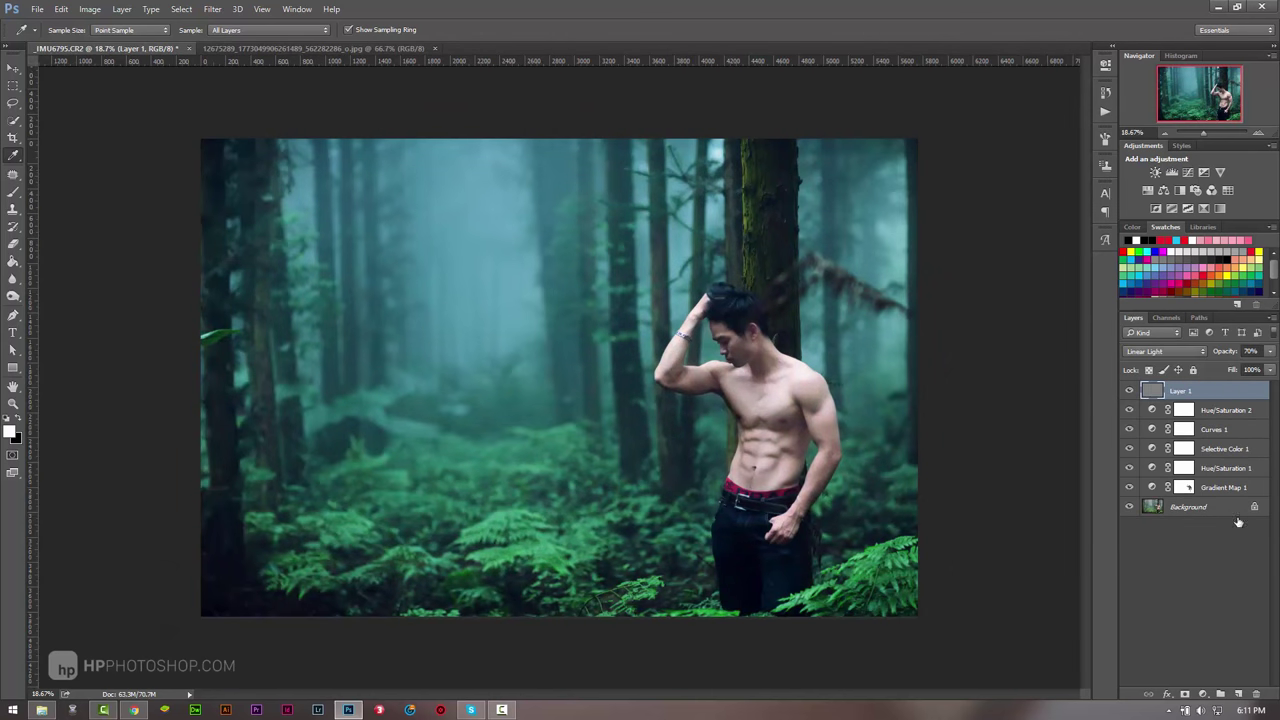
left_click(1203, 693)
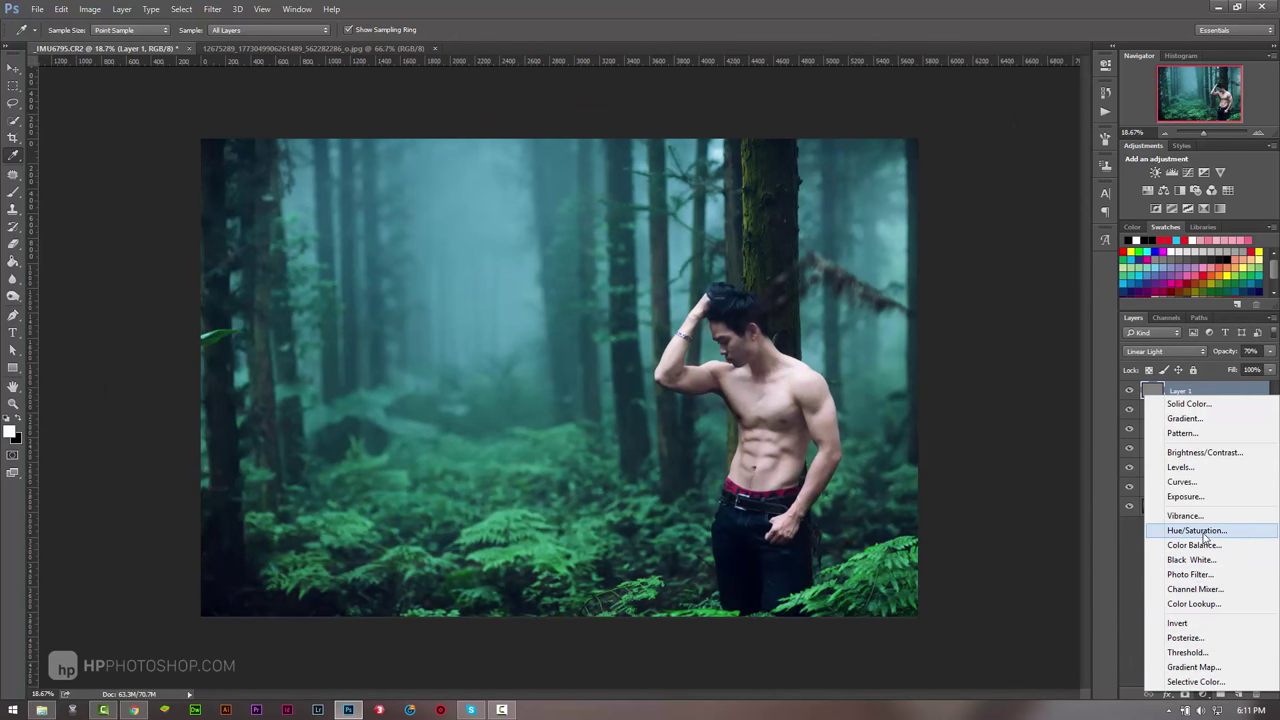
Step: Add a Color Balance adjustment layer on the Midtones range and bring back the Info panel
key("Escape")
left_click(1179, 190)
left_click(952, 97)
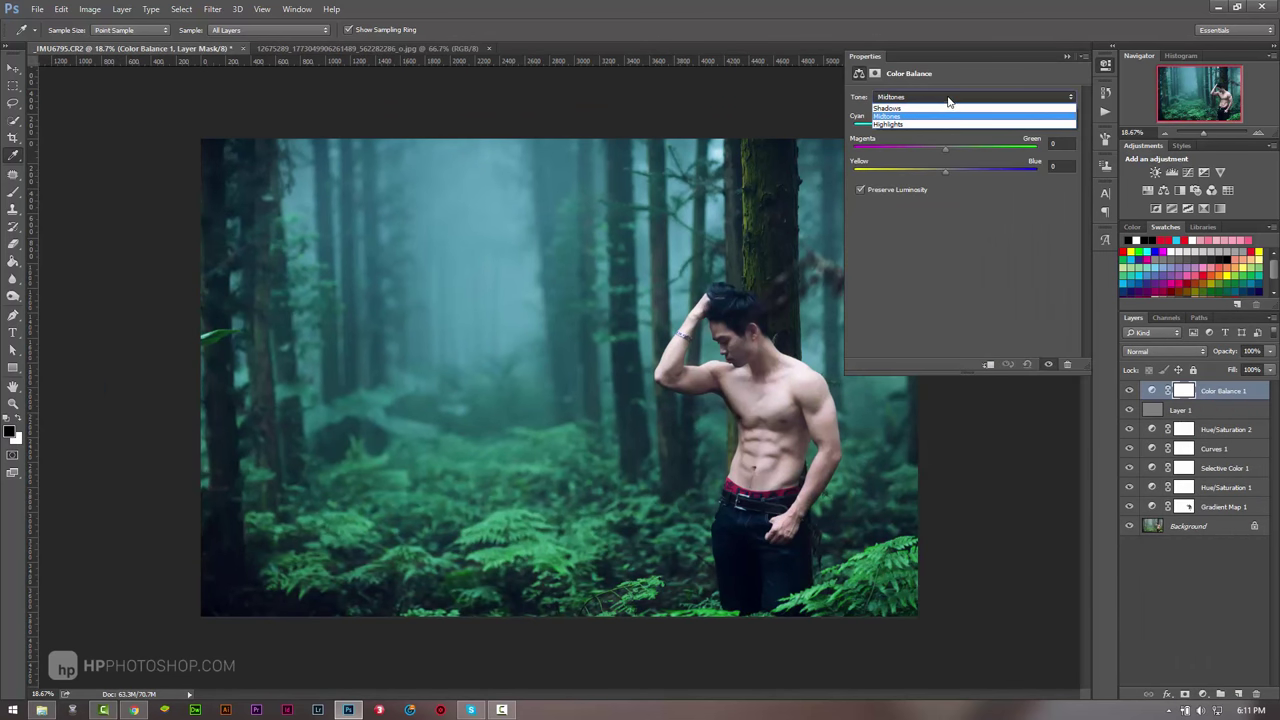
left_click(970, 189)
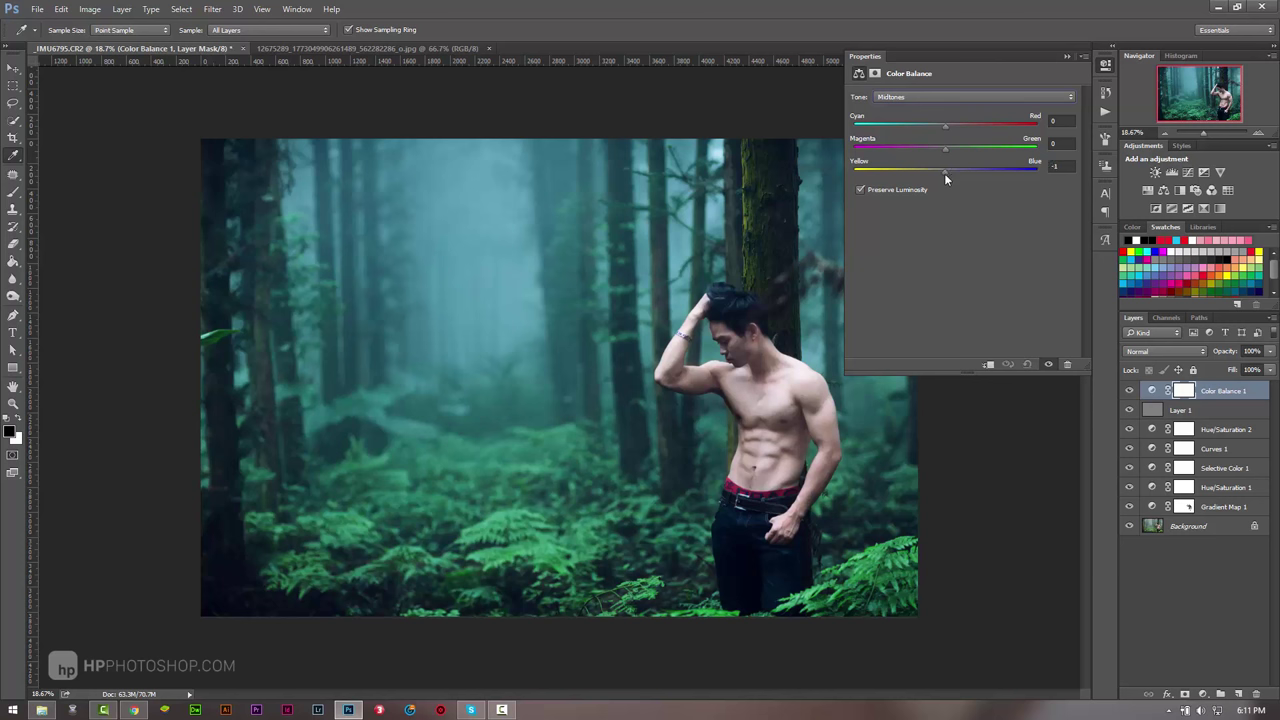
left_click_drag(945, 173, 961, 174)
left_click(297, 9)
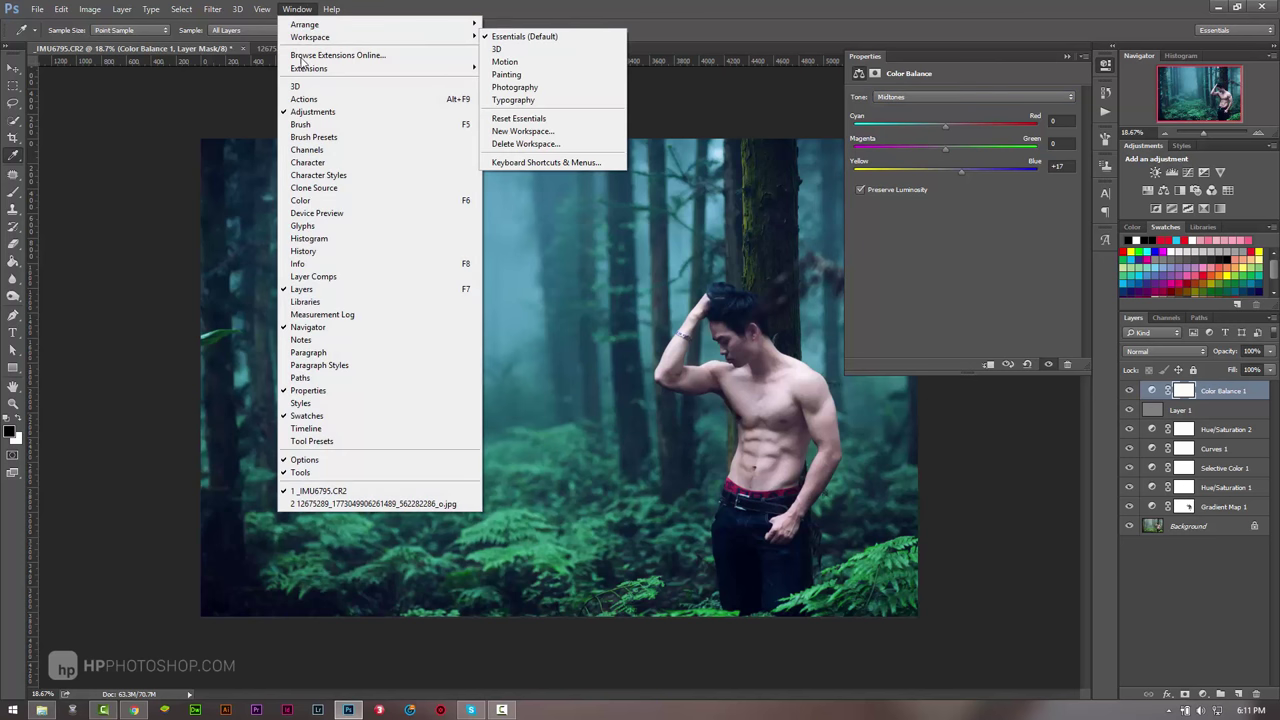
left_click(320, 260)
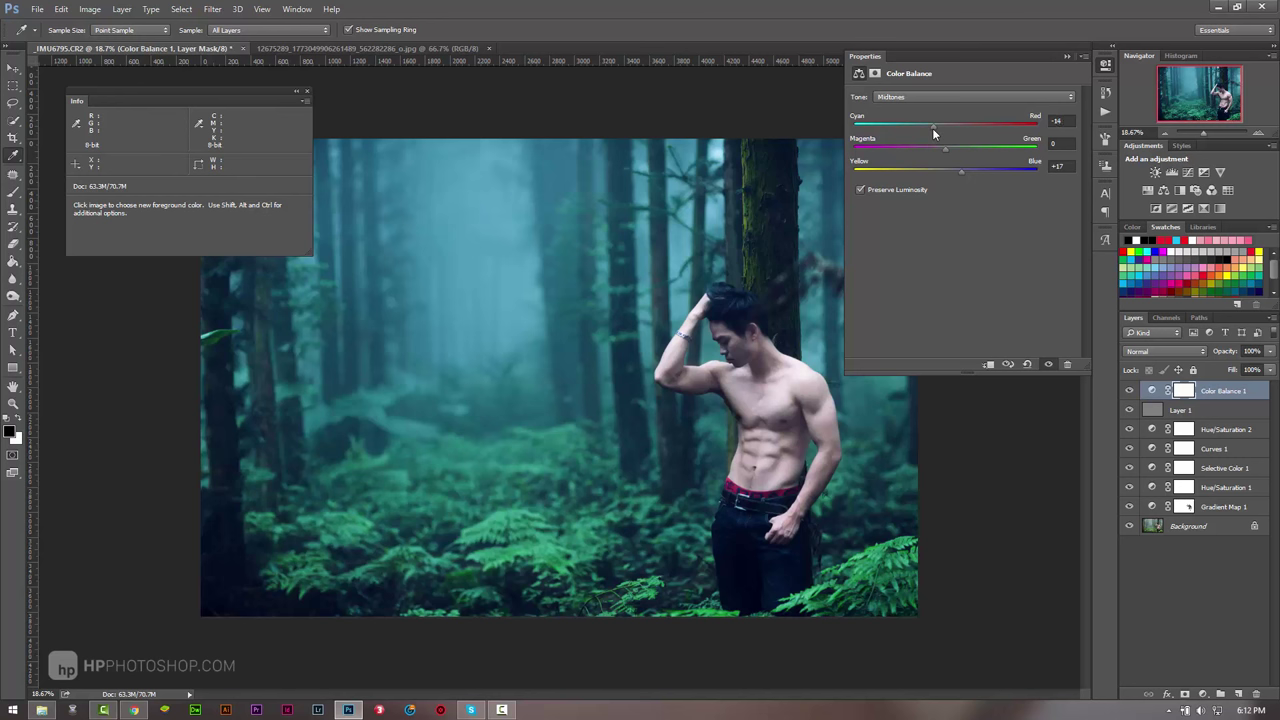
Step: Set Color Balance midtones to Cyan/Red -36, Magenta/Green -1, Yellow/Blue +9, checking the reference
mouse_move(932, 127)
left_mouse_down()
mouse_move(912, 127)
mouse_move(939, 151)
left_mouse_up()
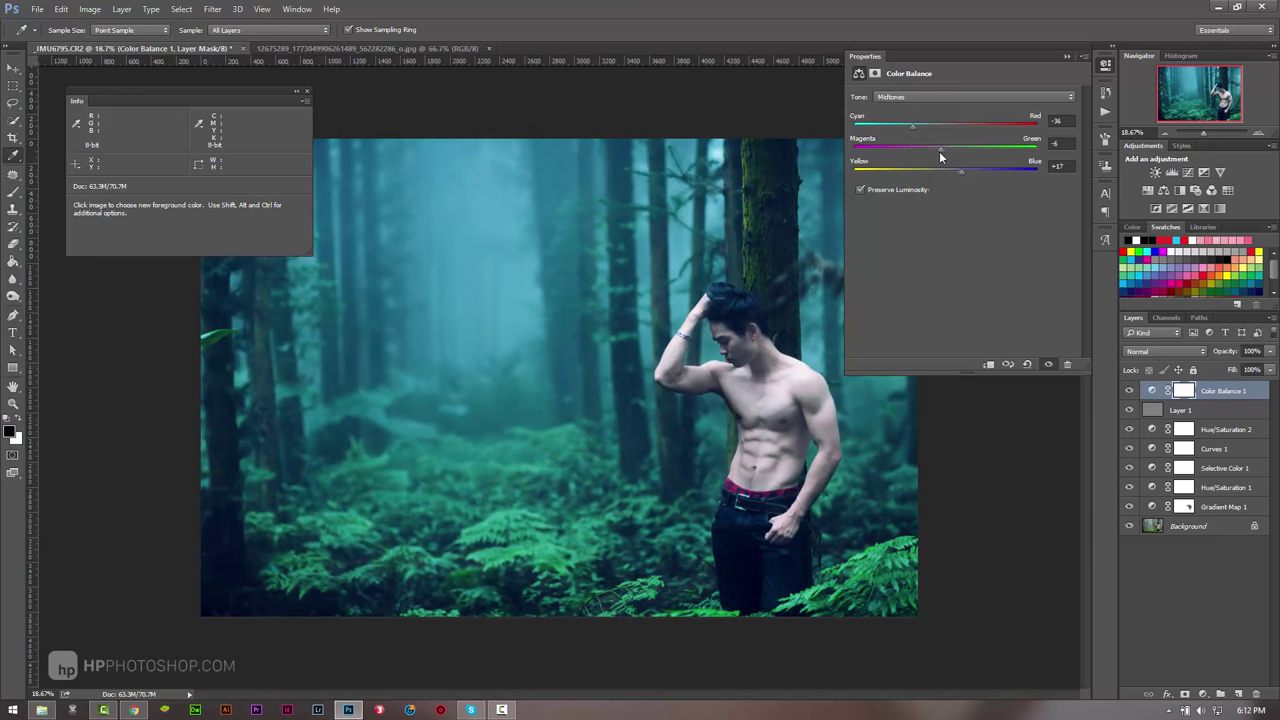
left_click(300, 48)
left_click(194, 52)
left_click_drag(939, 149, 936, 172)
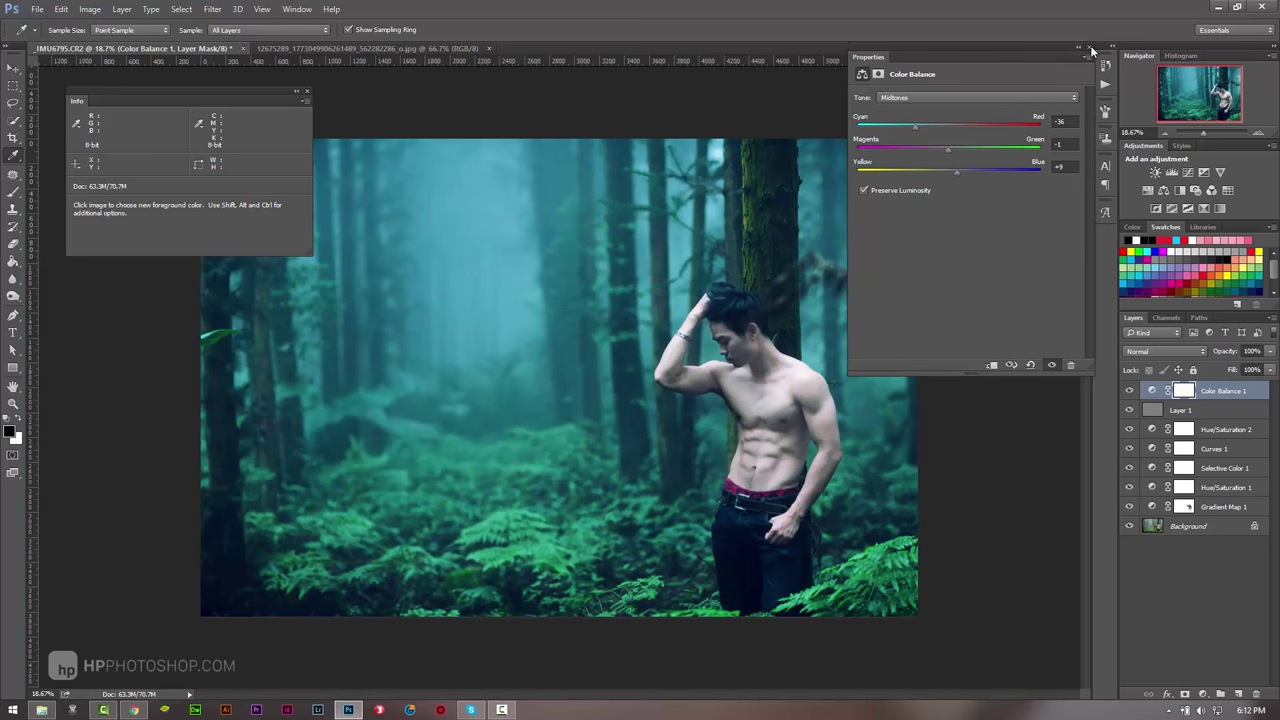
left_click(1094, 50)
left_click(1172, 352)
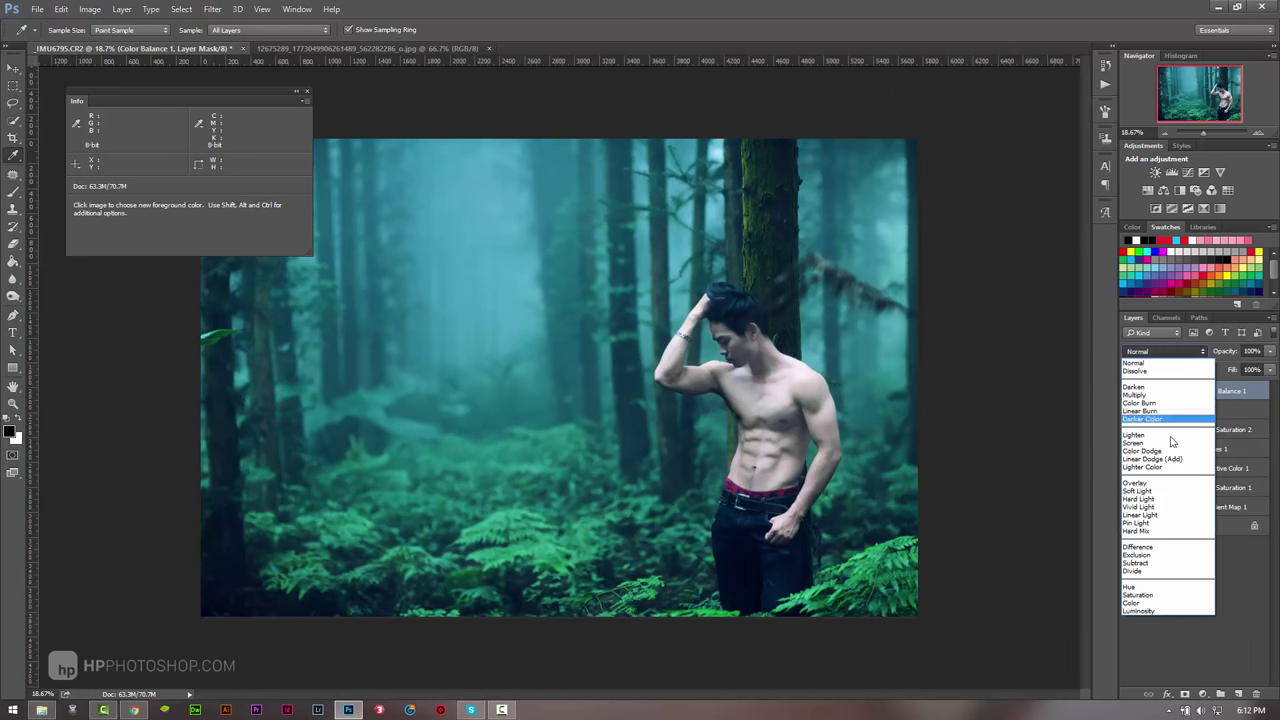
Step: Blend the Color Balance 1 layer in Multiply mode at 13% opacity
left_click(1160, 490)
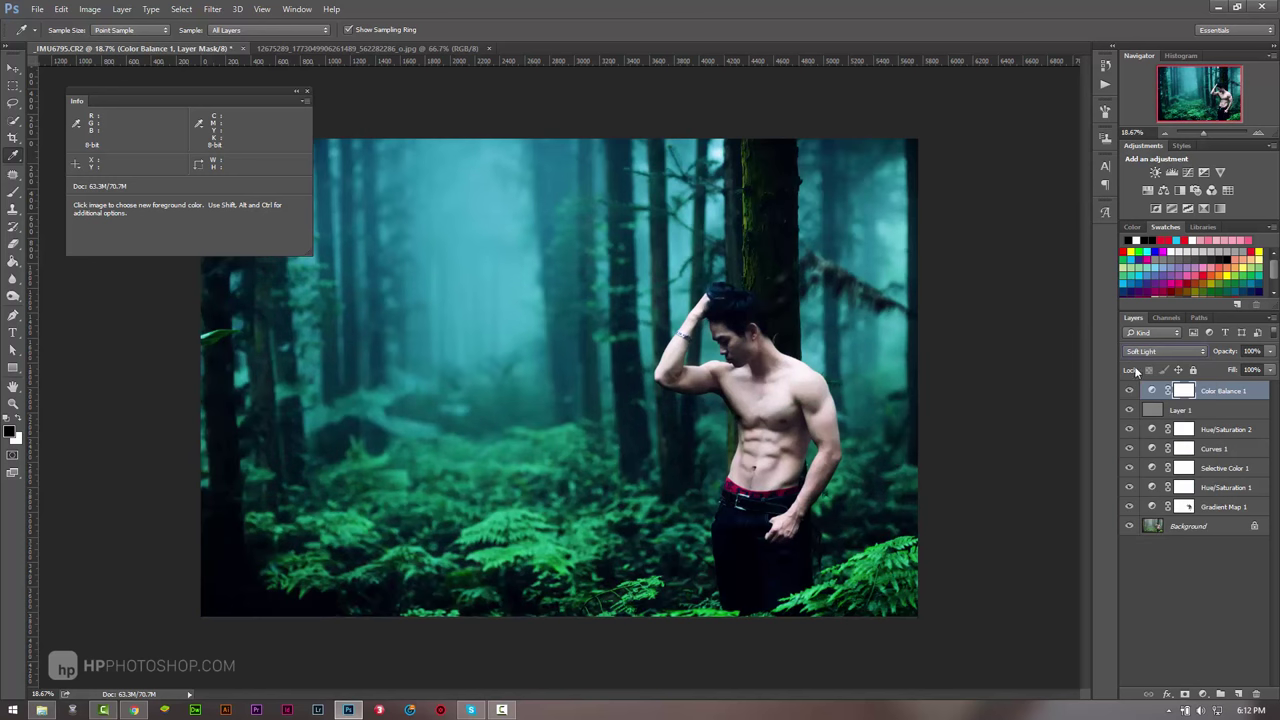
left_click(1165, 351)
left_click(1158, 400)
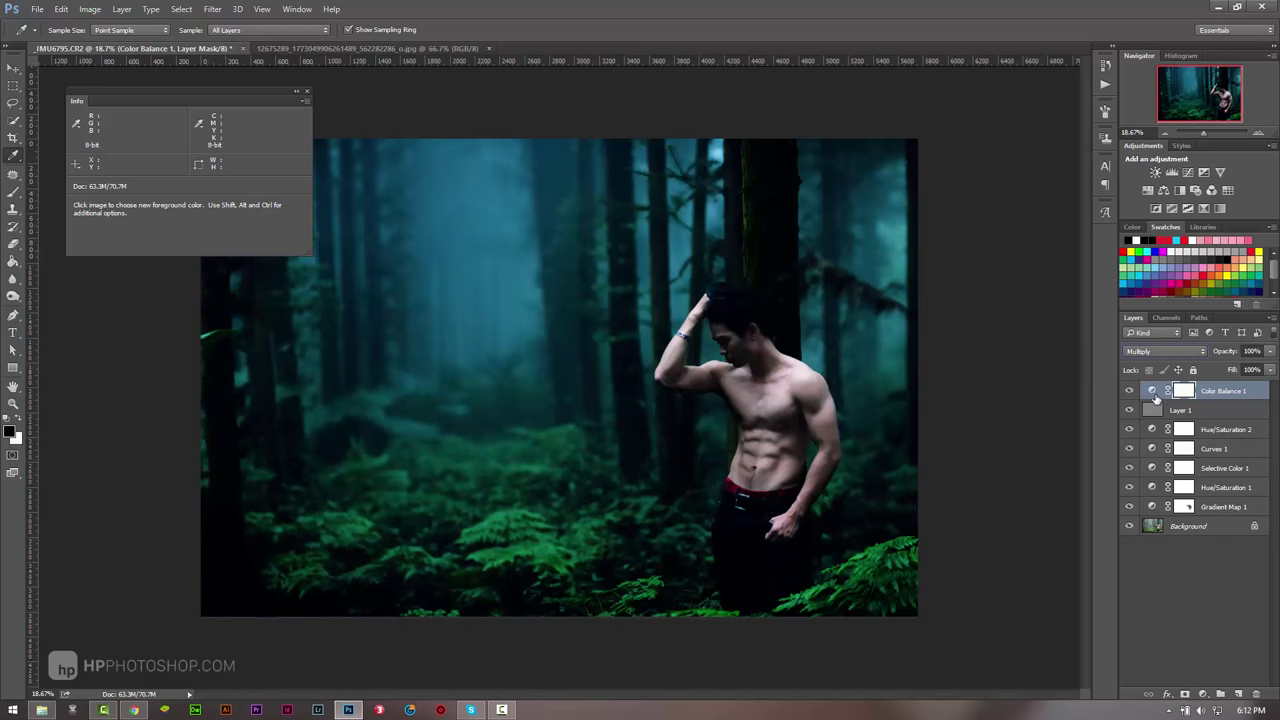
left_click_drag(1227, 355, 1175, 367)
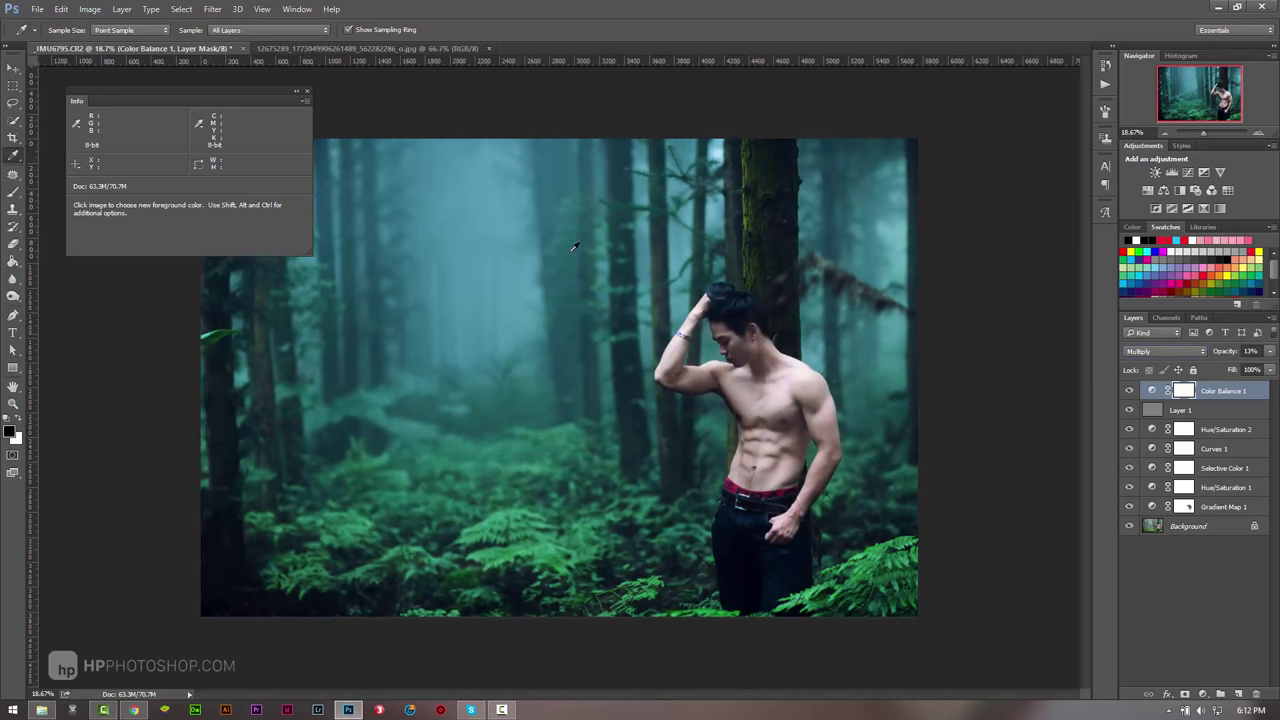
Step: Close the Info panel and compare the portrait against the reference forest photo
left_click(308, 92)
left_click(350, 47)
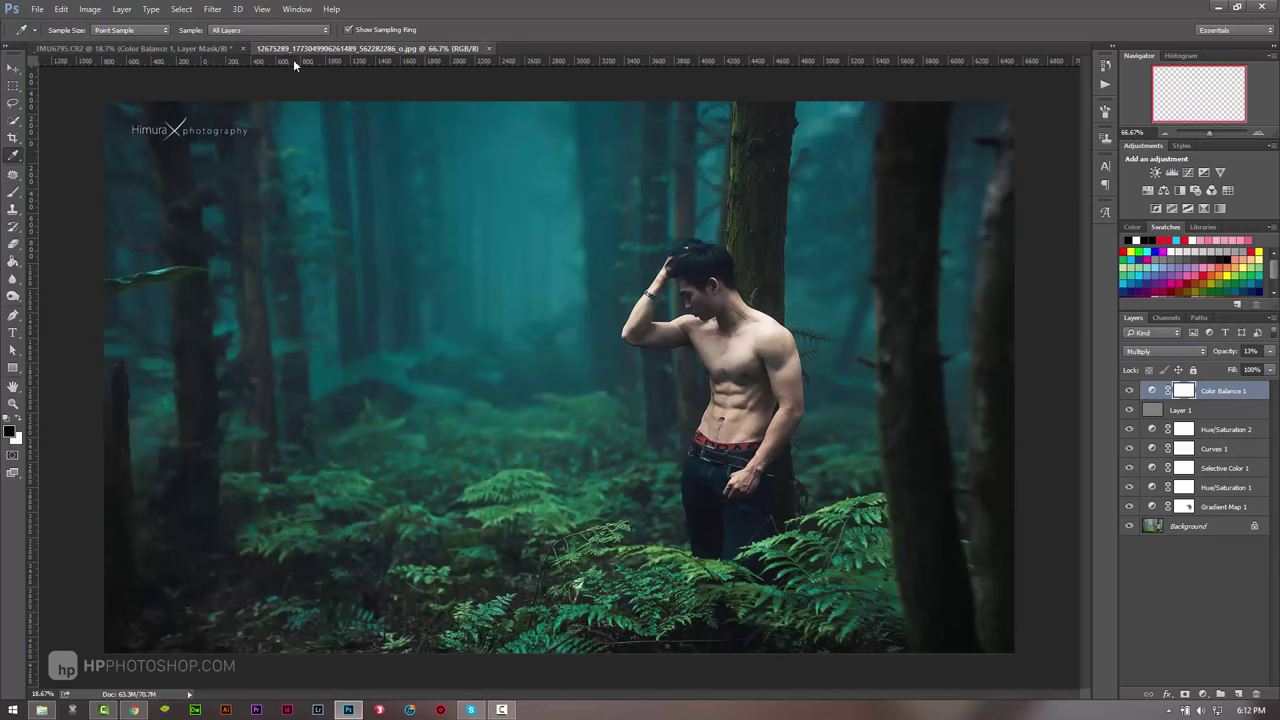
left_click(182, 46)
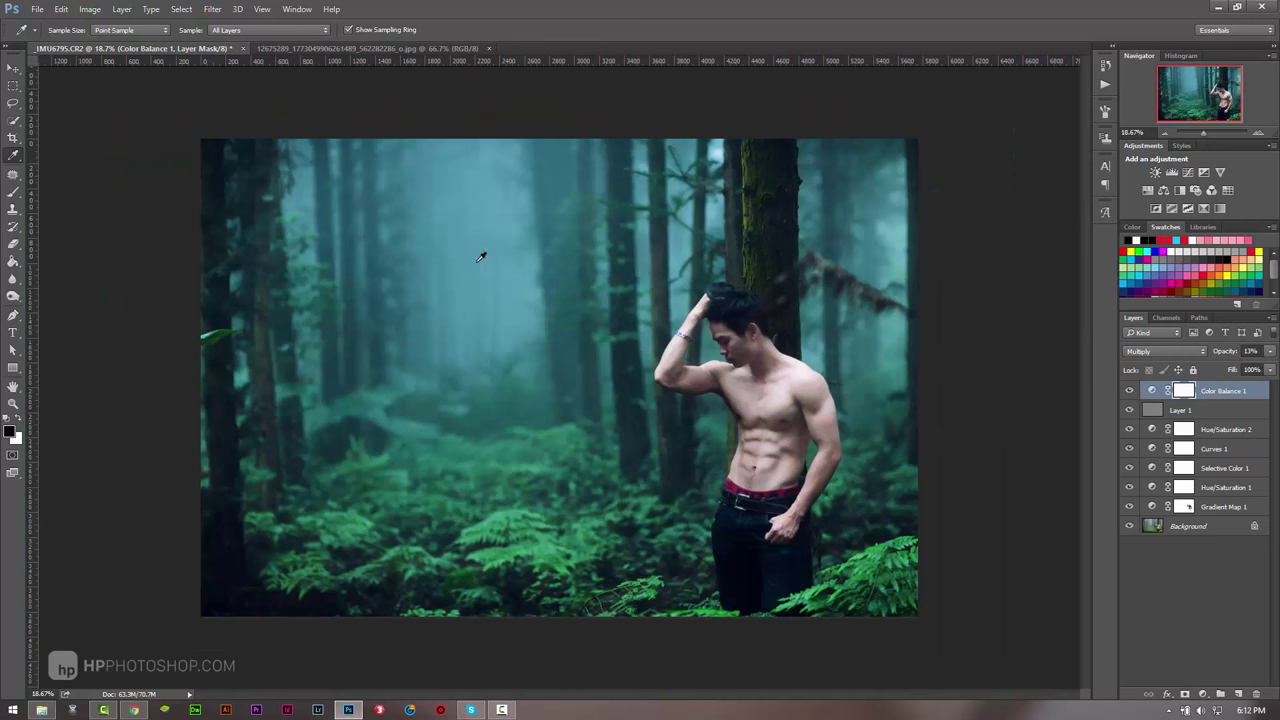
key("ctrl+Tab")
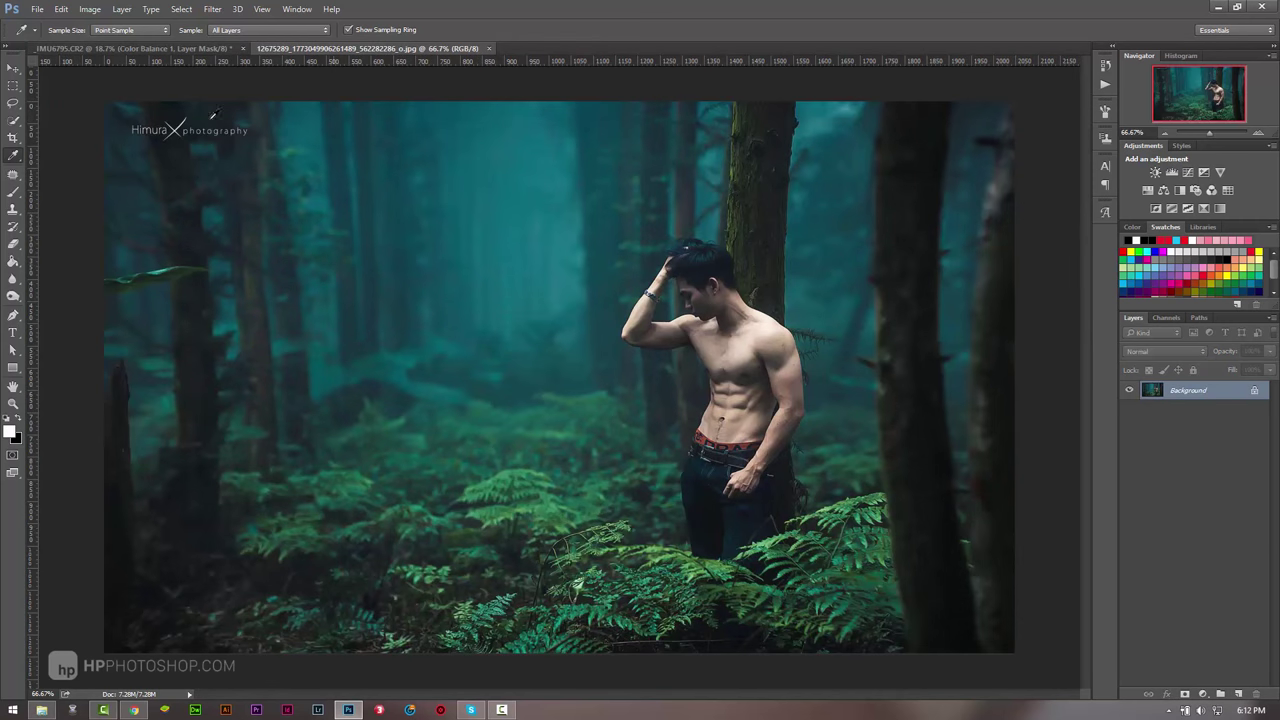
left_click(158, 52)
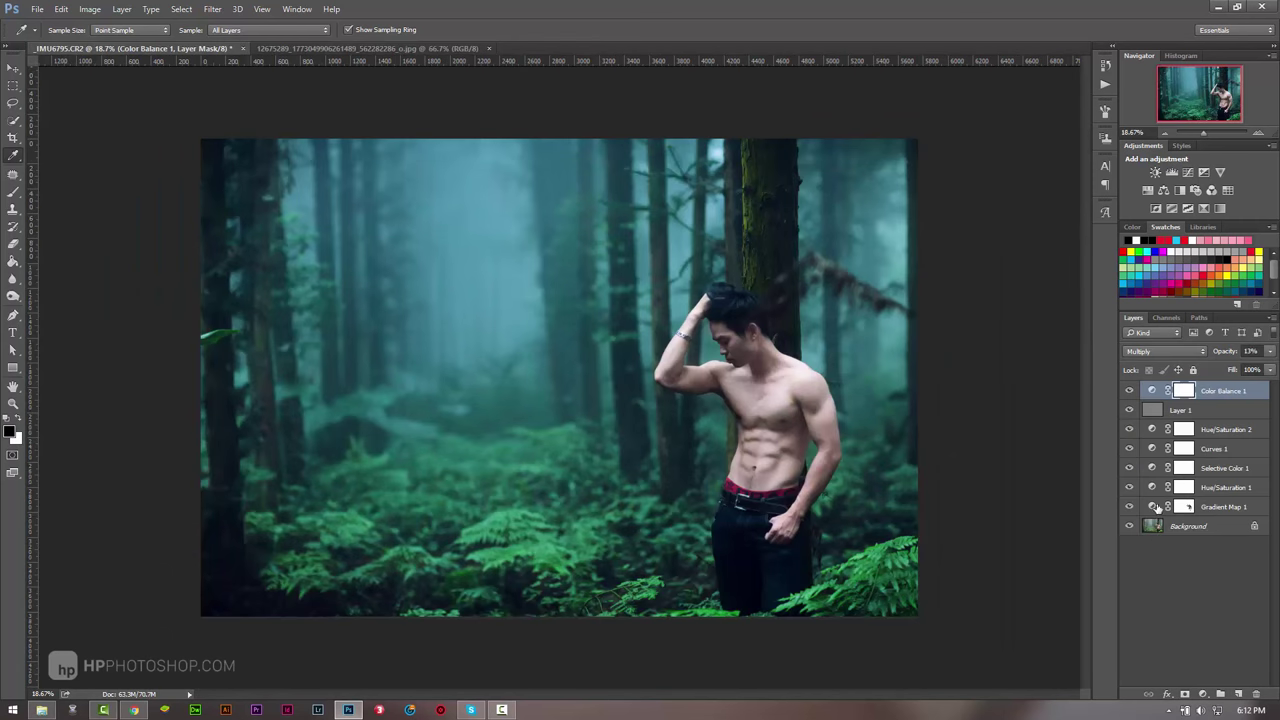
double_click(1152, 507)
Step: Shift Gradient Map 1's teal end stop toward a greener teal
left_click(1000, 100)
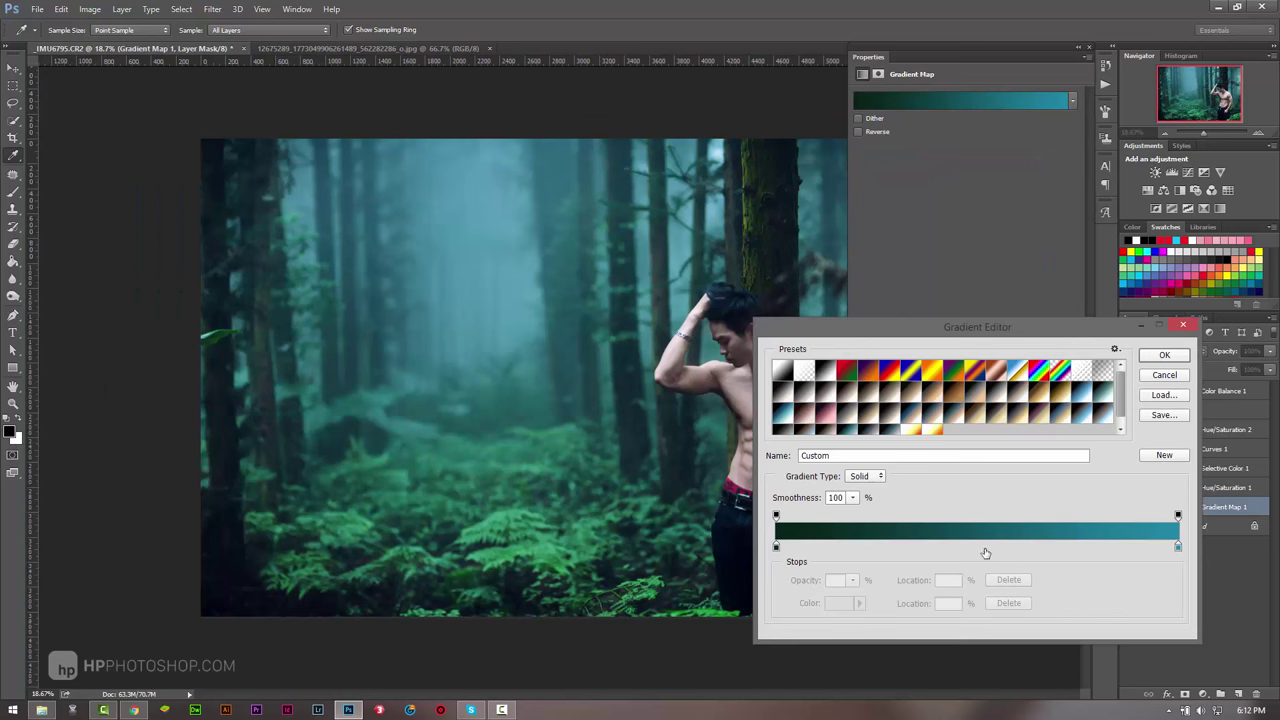
left_click(1178, 546)
left_click(842, 603)
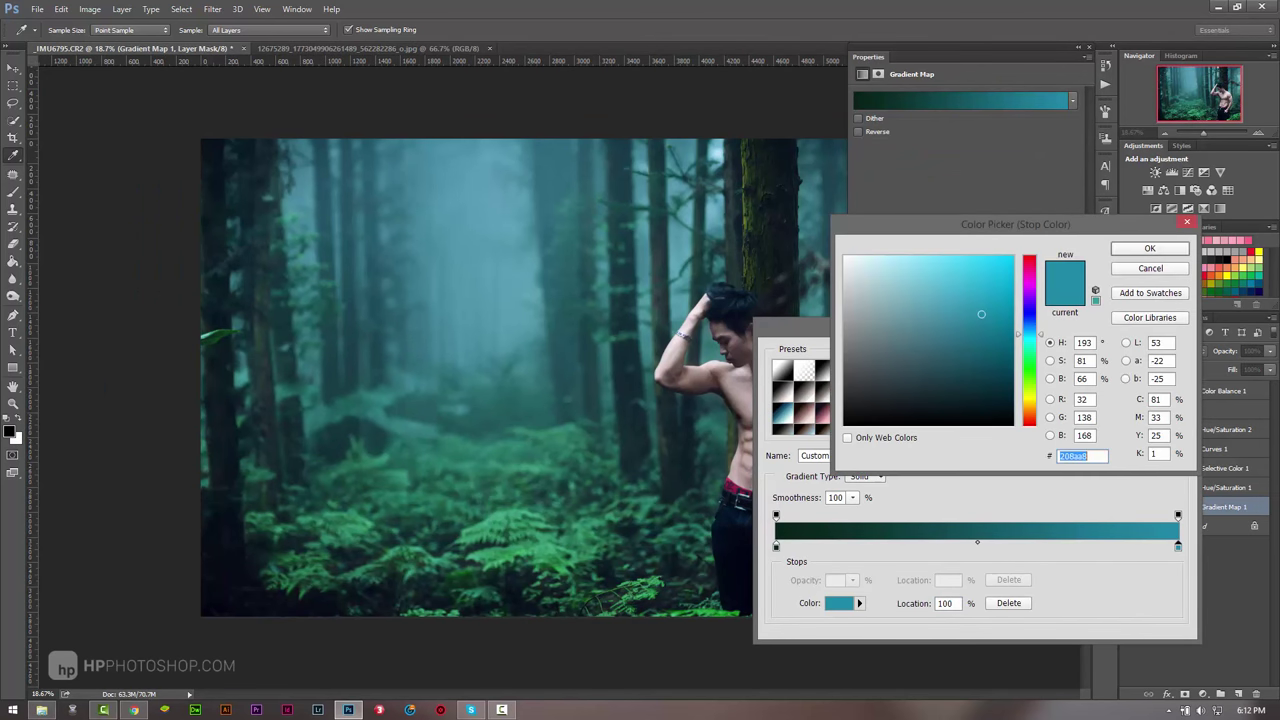
mouse_move(1027, 362)
left_mouse_down()
mouse_move(1027, 339)
mouse_move(916, 303)
mouse_move(966, 327)
left_mouse_up()
left_click(997, 343)
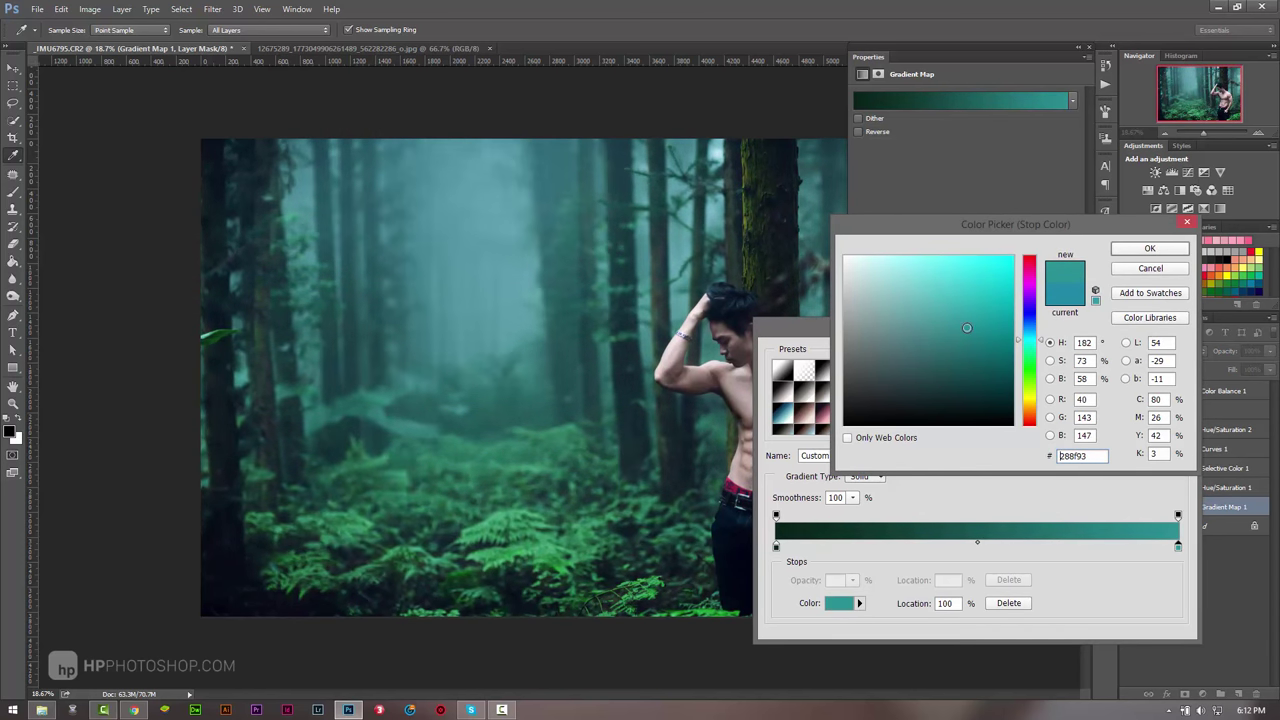
left_click(1167, 254)
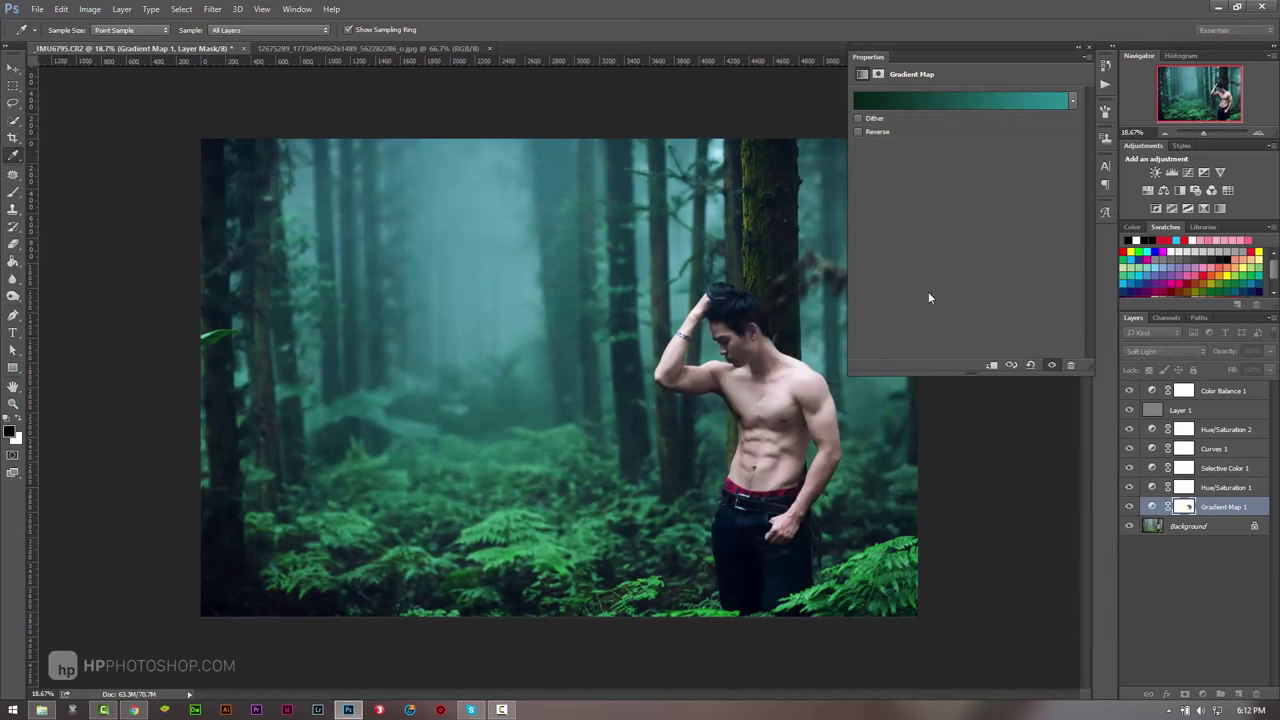
left_click(1163, 357)
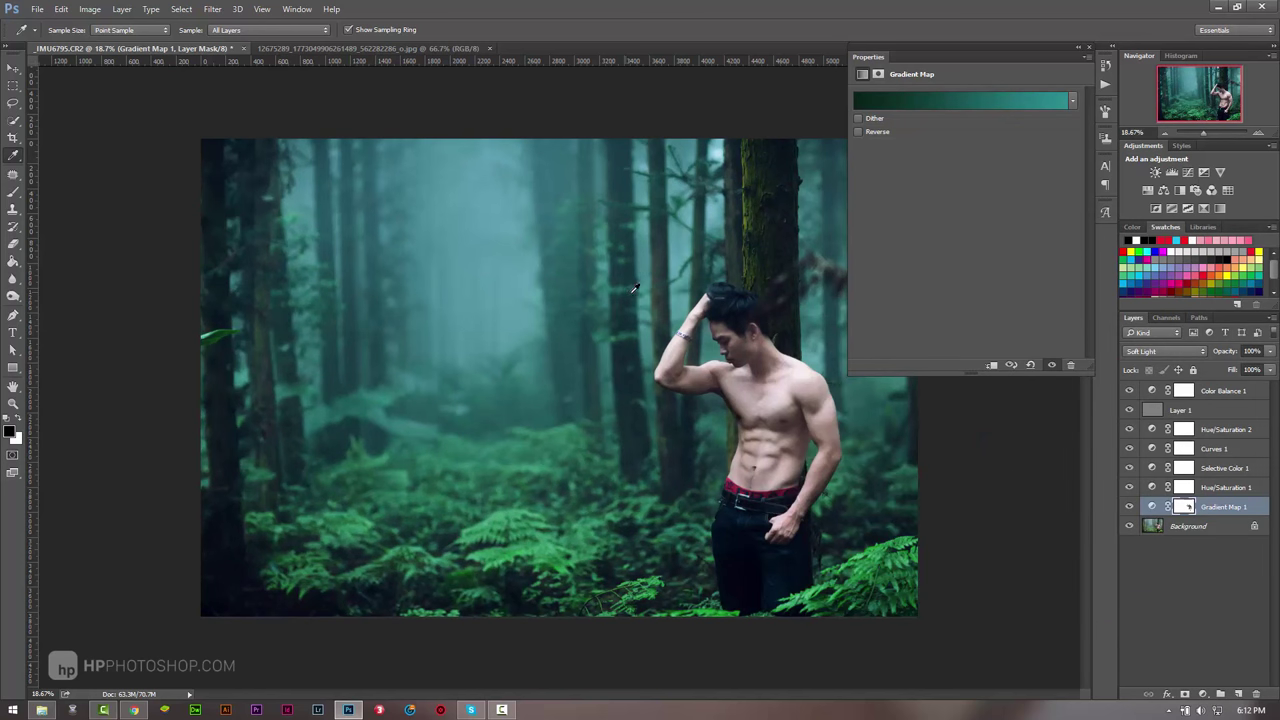
left_click(1088, 46)
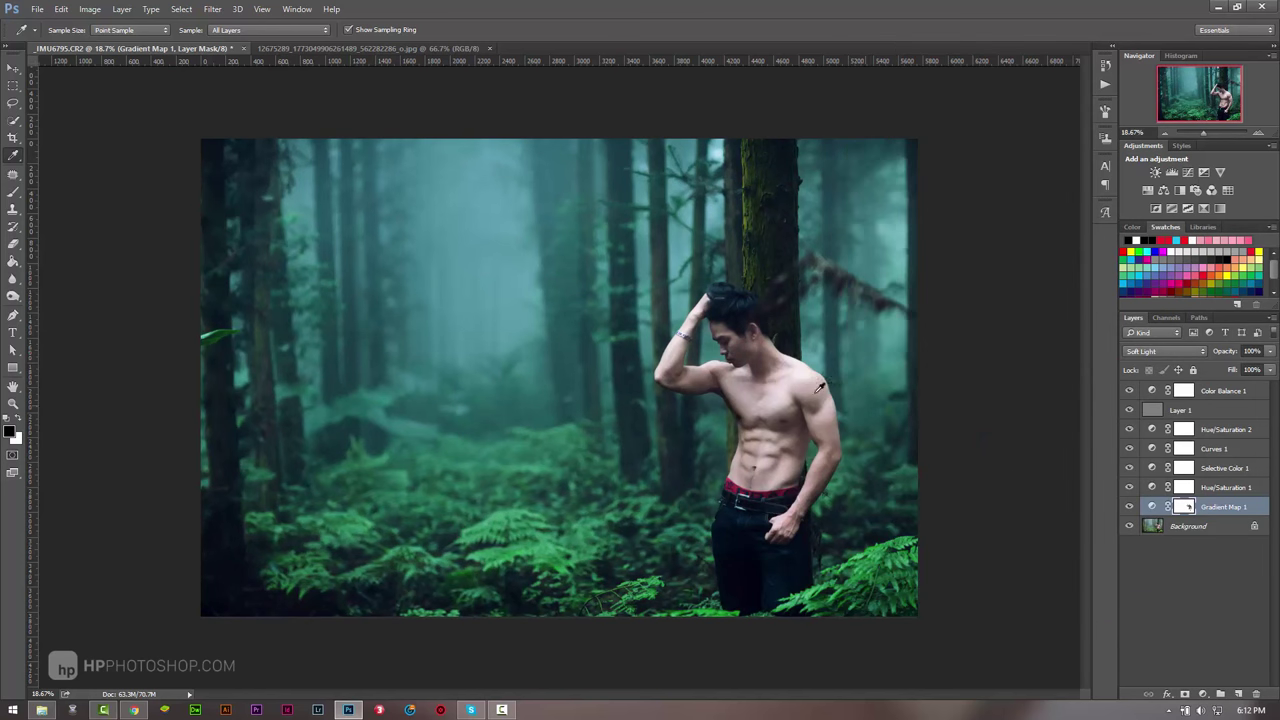
Step: Compare with the reference photo, sample the shoulder skin tone, and zoom out to the whole image
left_click(361, 48)
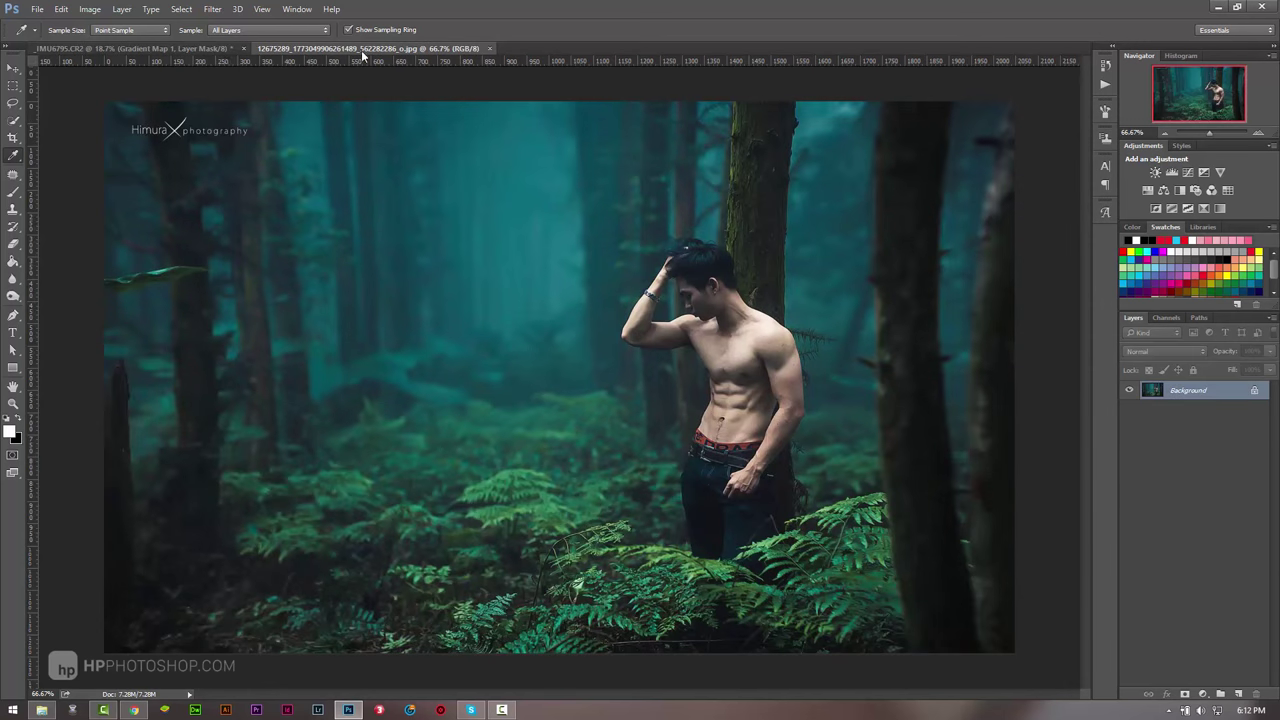
left_click(184, 46)
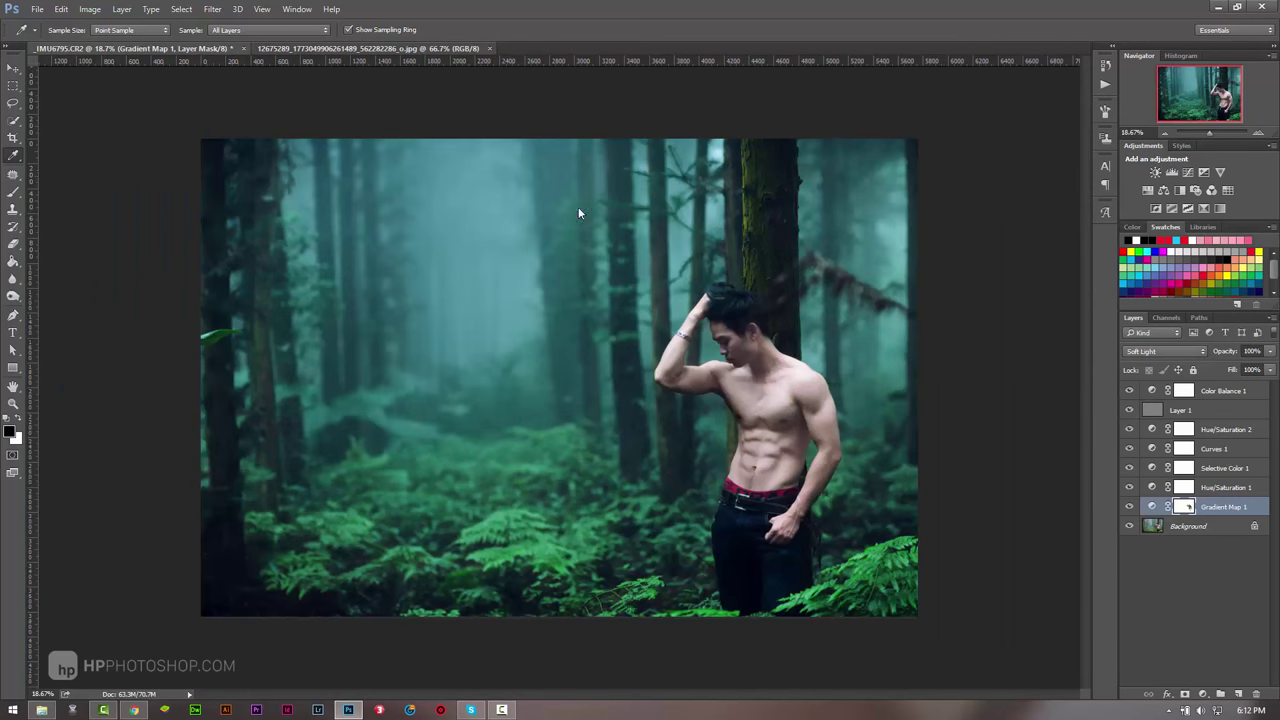
key("ctrl+Tab")
left_click(209, 48)
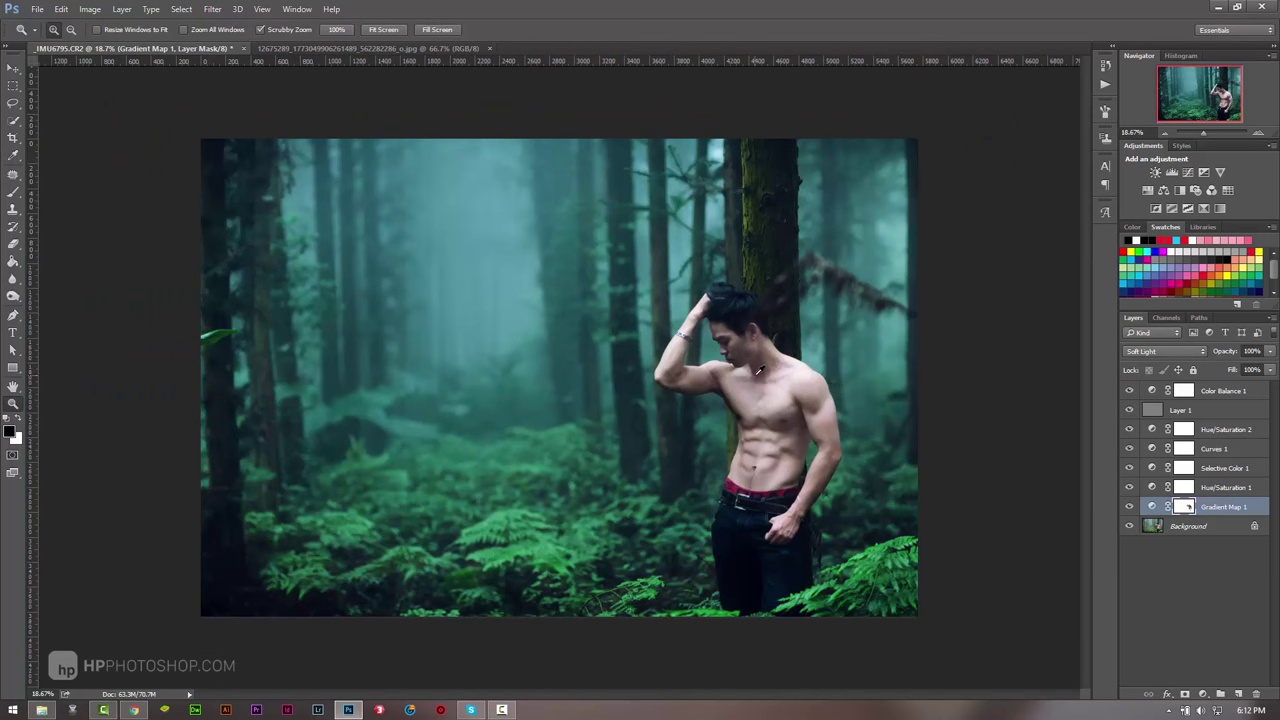
left_click_drag(834, 400, 848, 406)
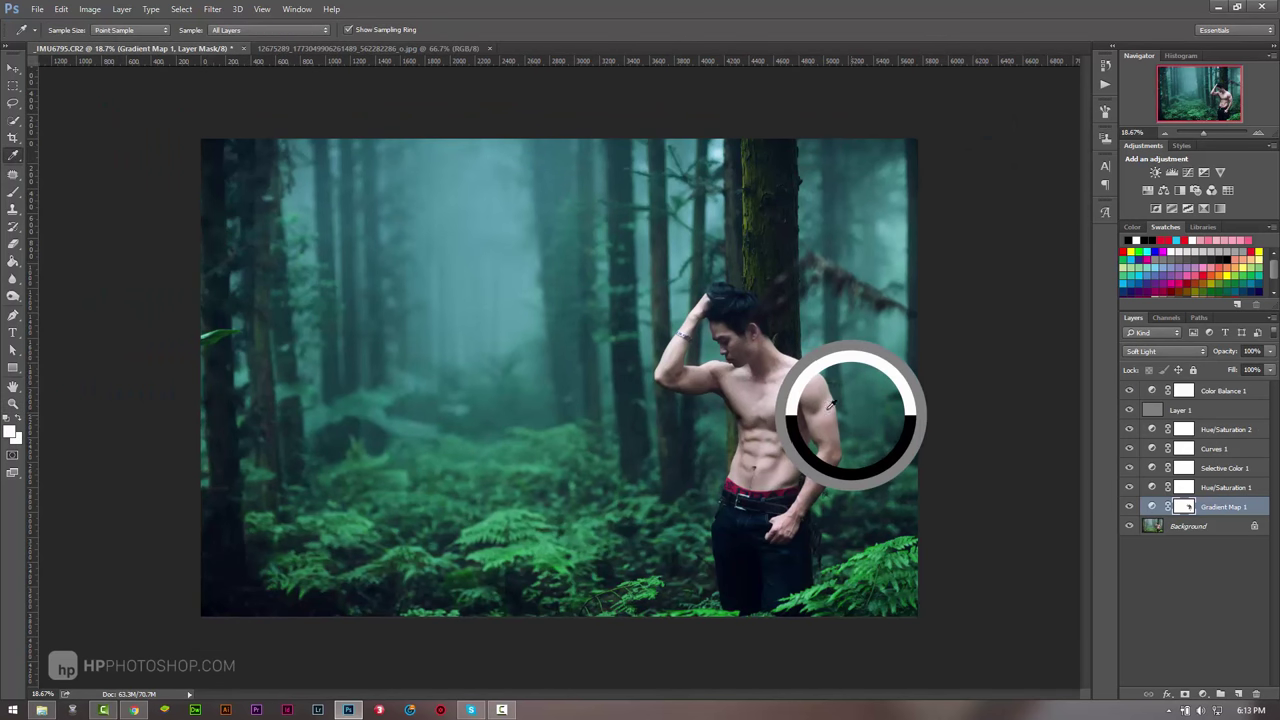
left_click(359, 51)
left_click(191, 50)
key("z")
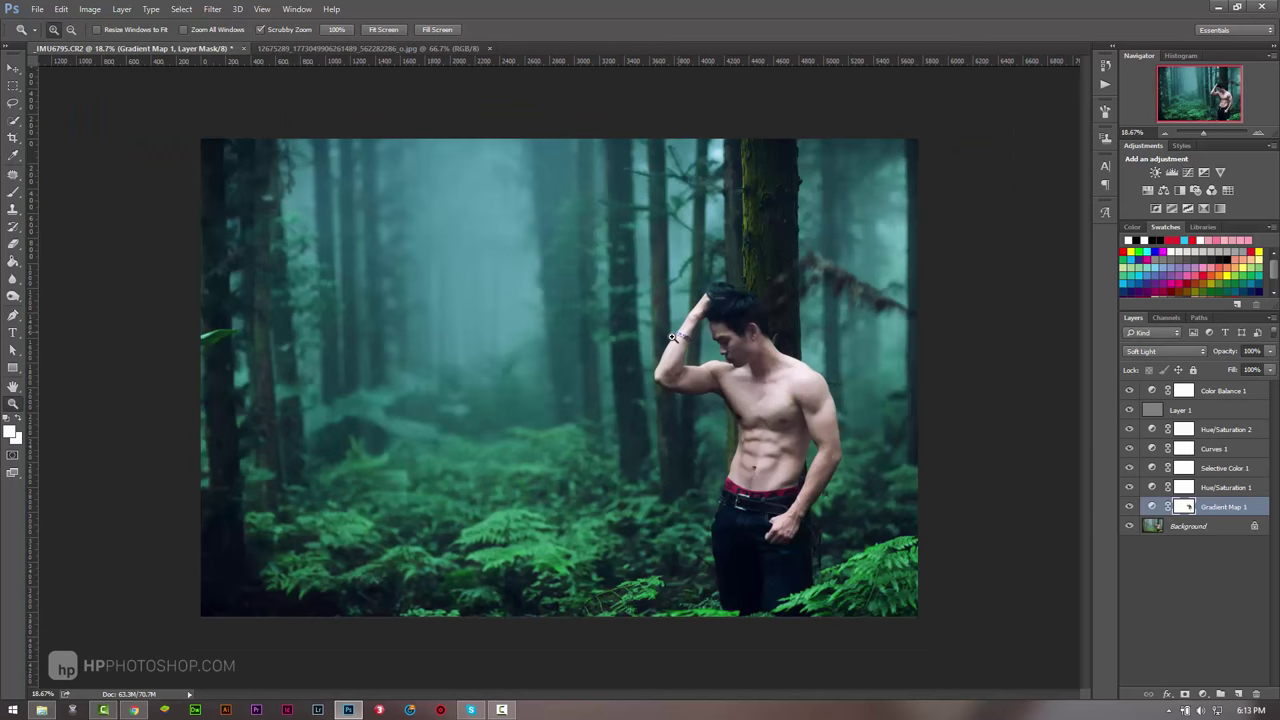
key("ctrl+minus")
Step: Darken Gradient Map 1's teal end stop to #127275
double_click(1152, 508)
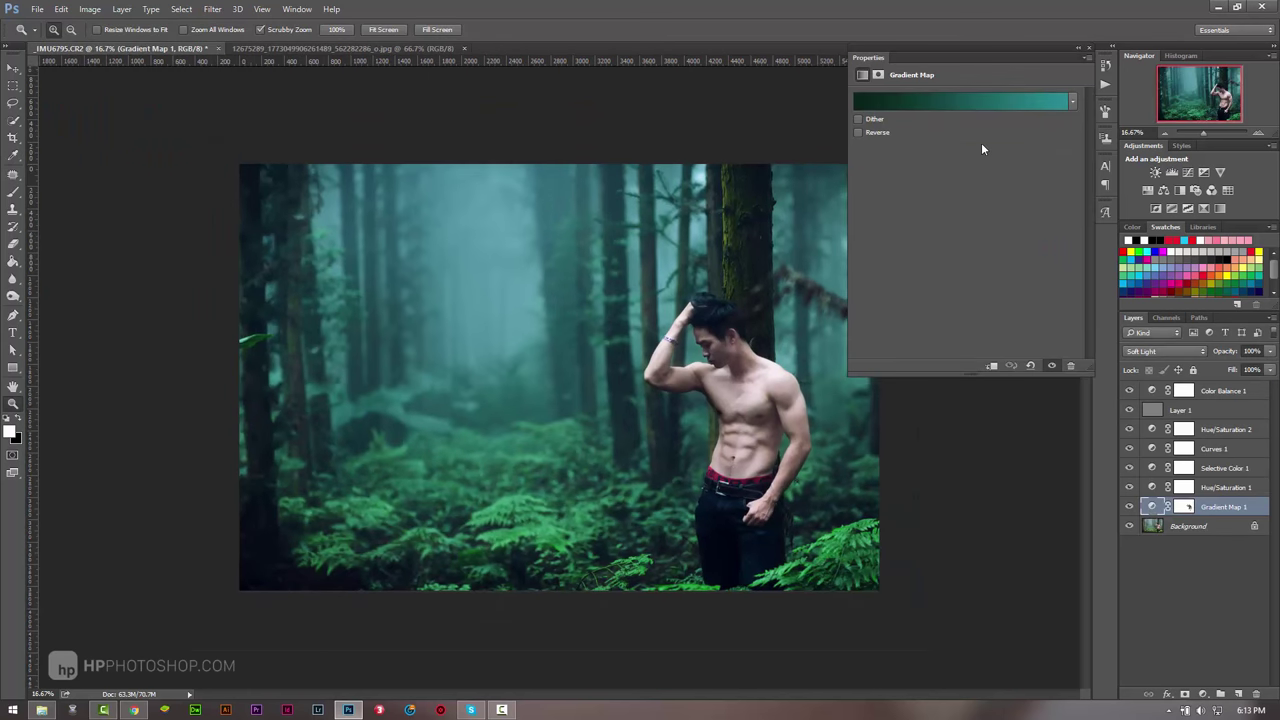
left_click(1029, 104)
left_click(1178, 548)
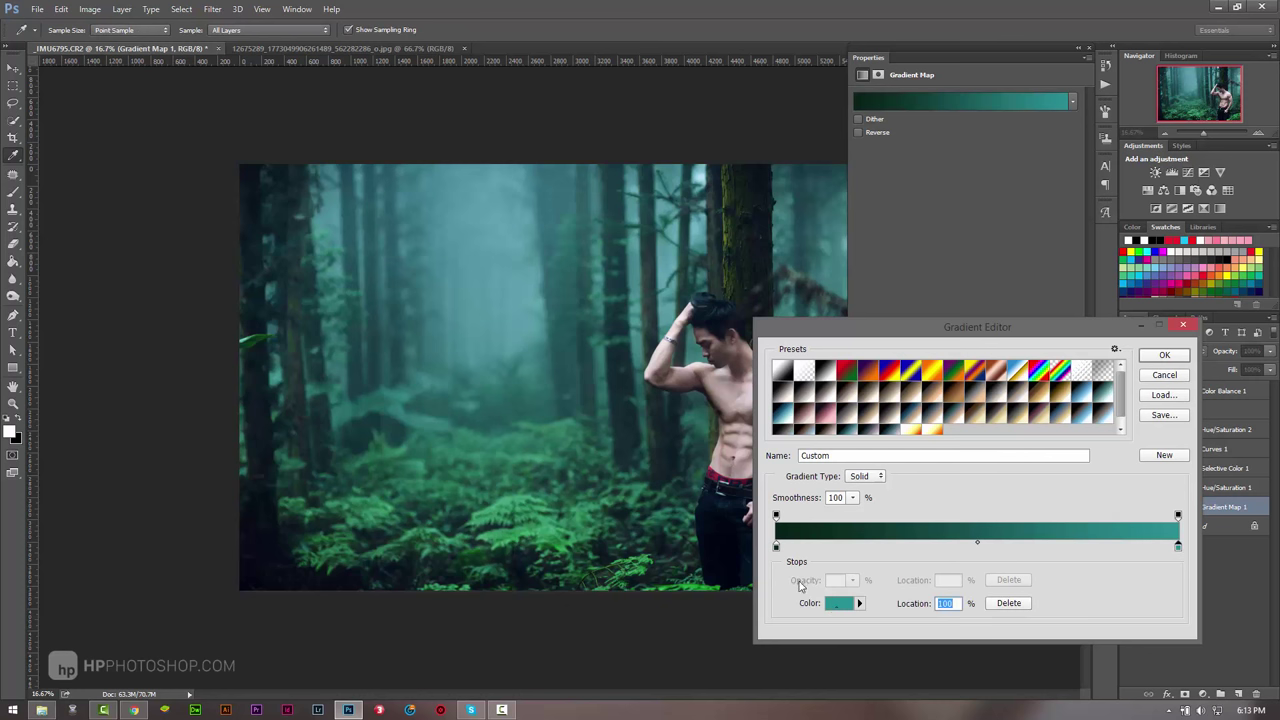
left_click(838, 603)
left_click_drag(987, 347, 975, 337)
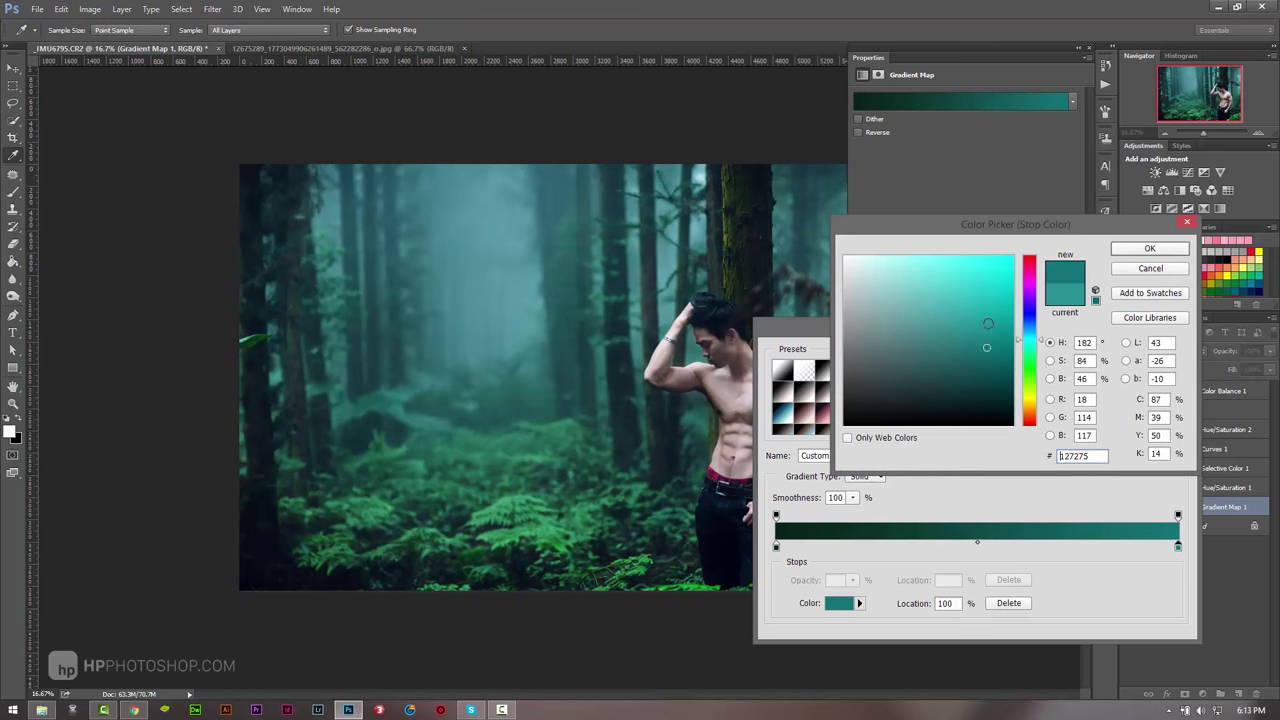
left_click(1150, 250)
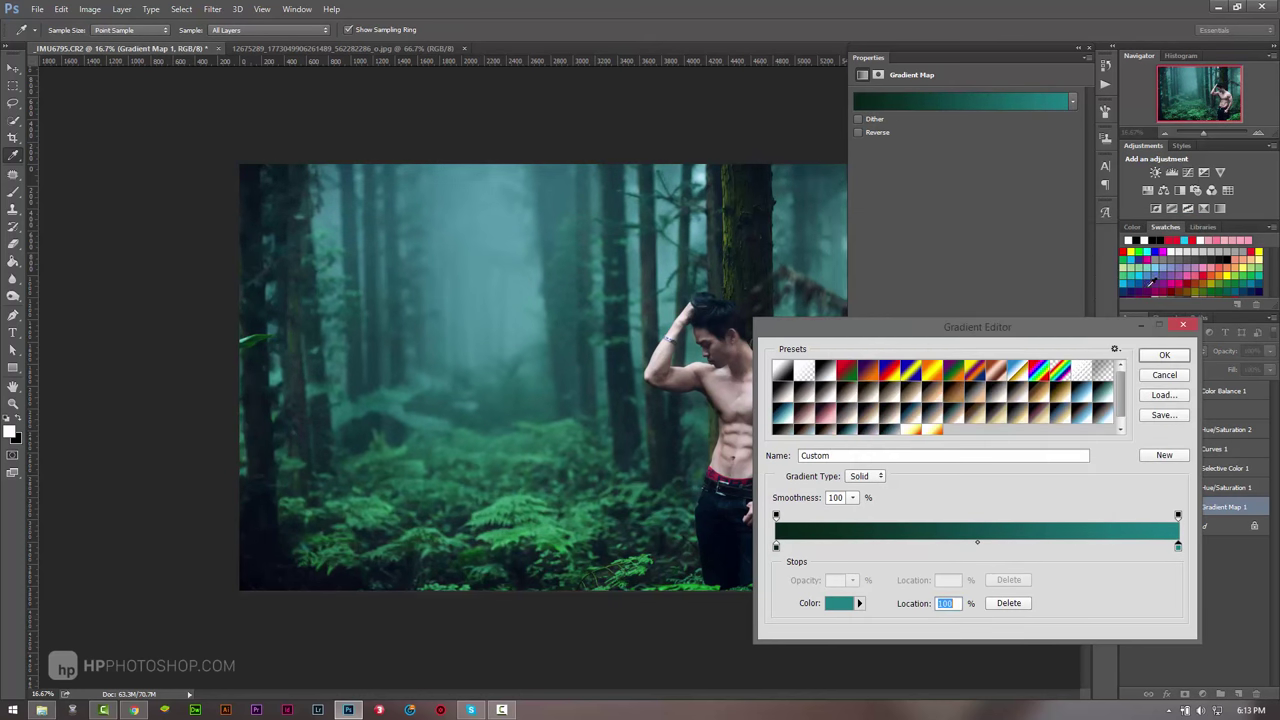
left_click(1160, 357)
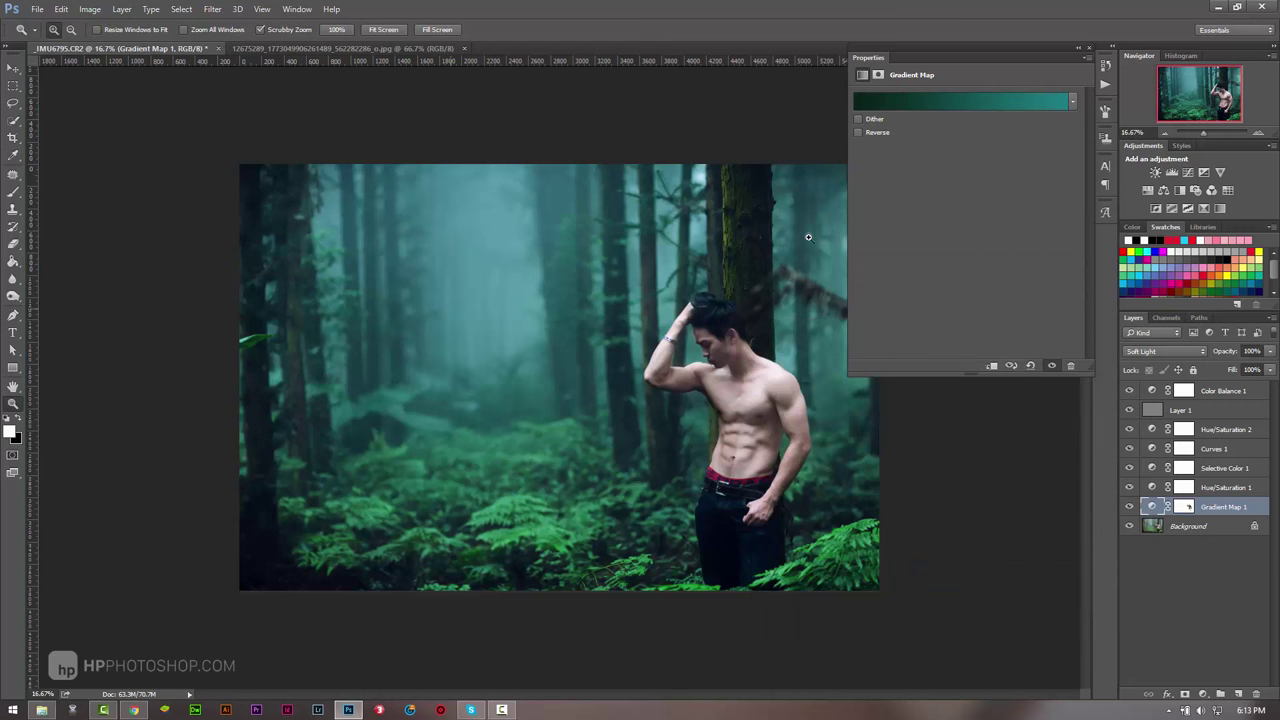
left_click(1088, 47)
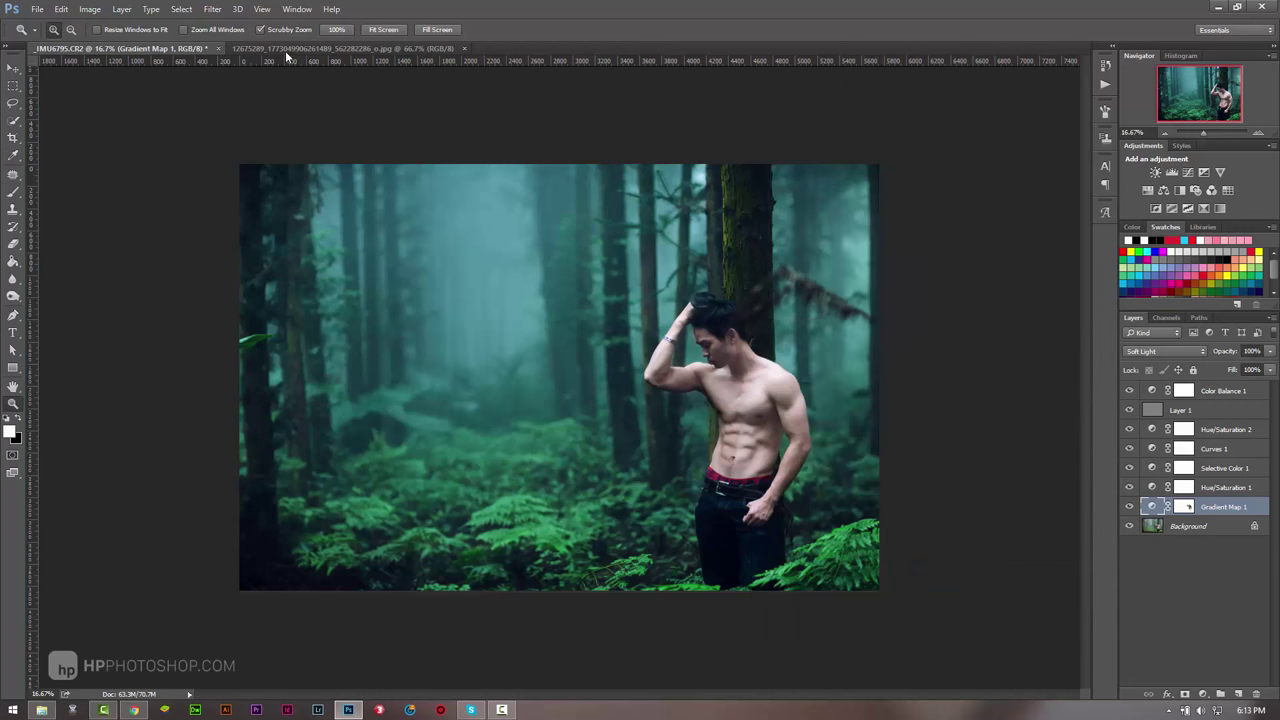
Step: Compare the portrait with the reference photo and zoom in slightly
left_click(285, 48)
left_click(142, 49)
left_click_drag(798, 433, 814, 436)
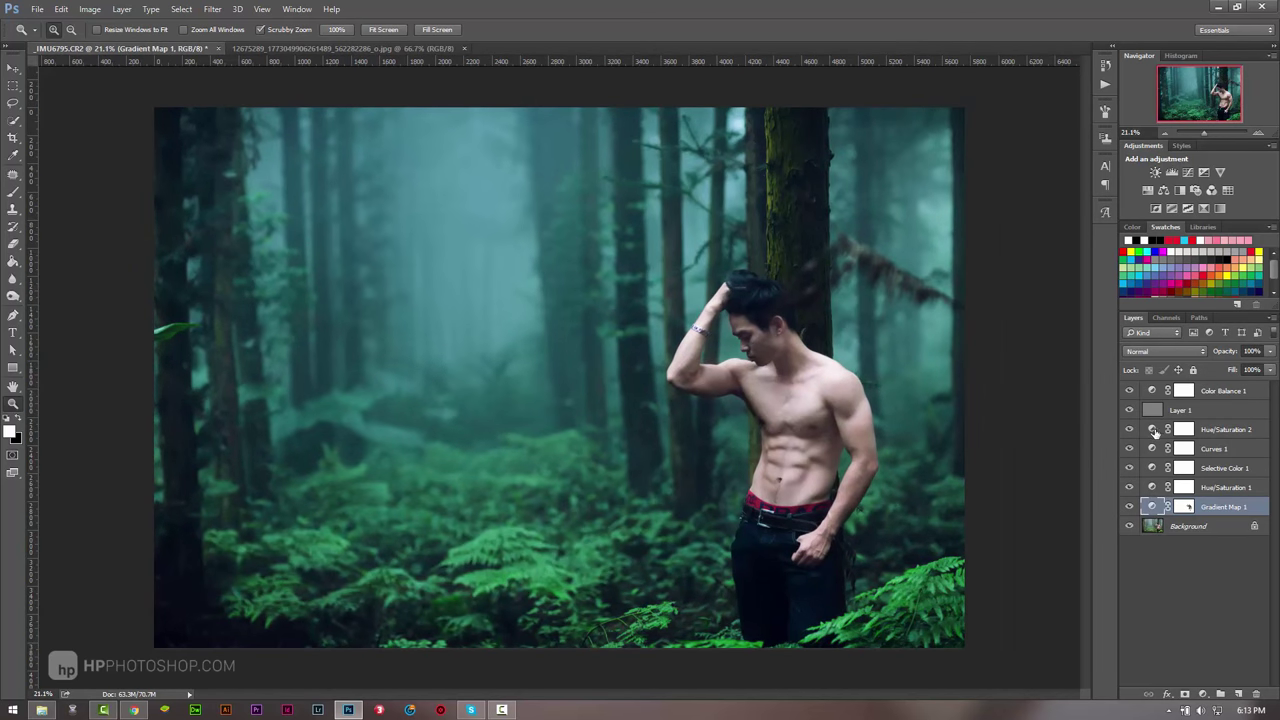
Step: Set Hue/Saturation 2's Yellows range to Hue +2 and Saturation -21, then zoom out
double_click(1152, 430)
left_click(940, 114)
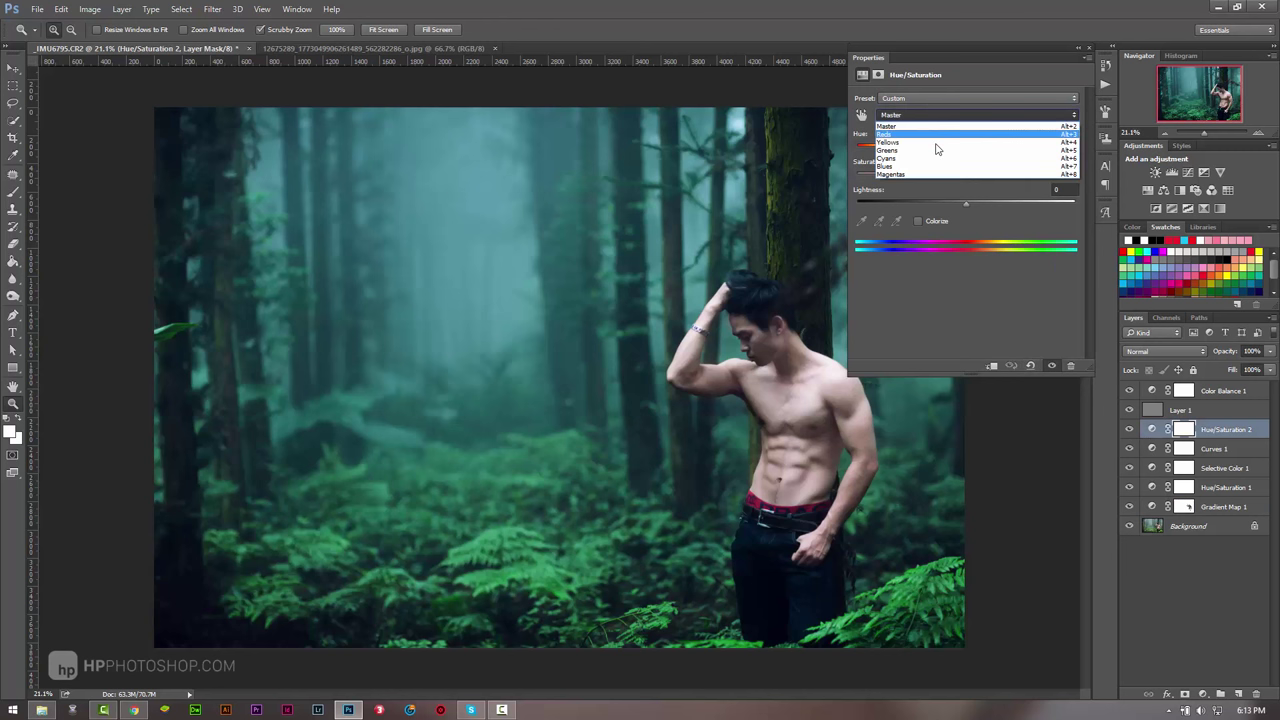
left_click(935, 140)
left_click_drag(949, 177, 986, 149)
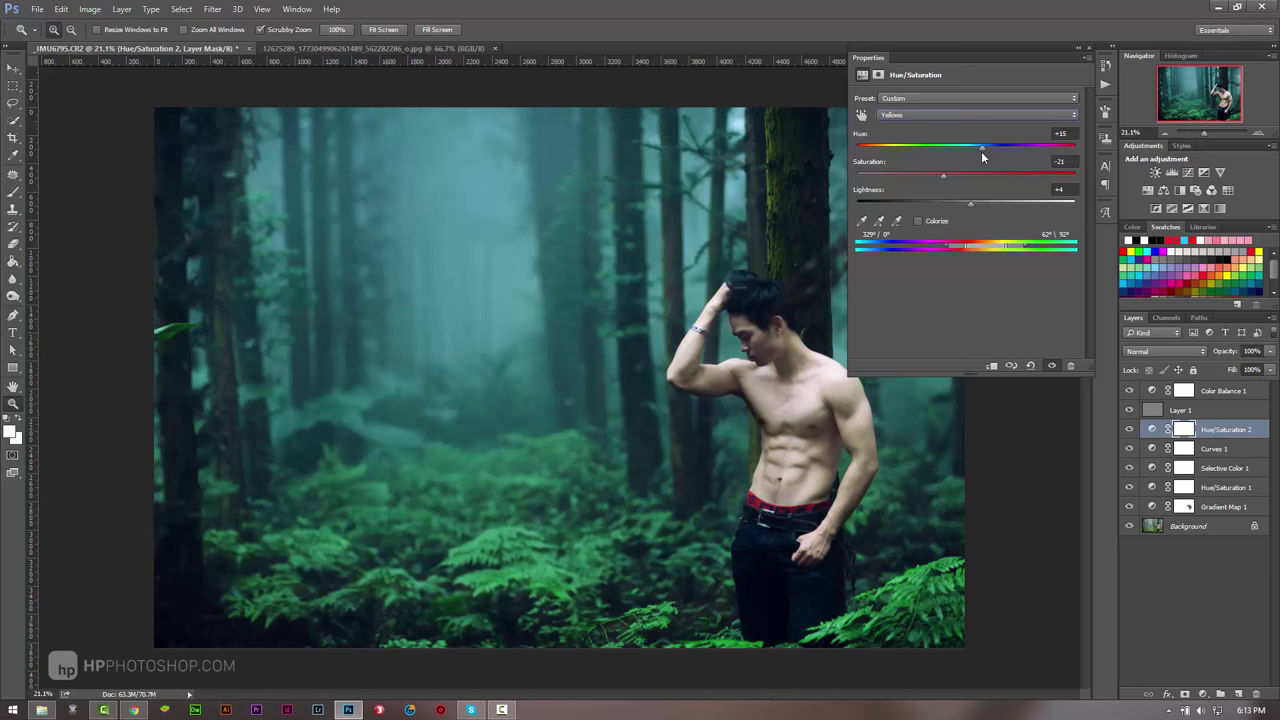
mouse_move(981, 148)
left_mouse_down()
mouse_move(968, 150)
mouse_move(960, 192)
left_mouse_up()
left_click(1089, 47)
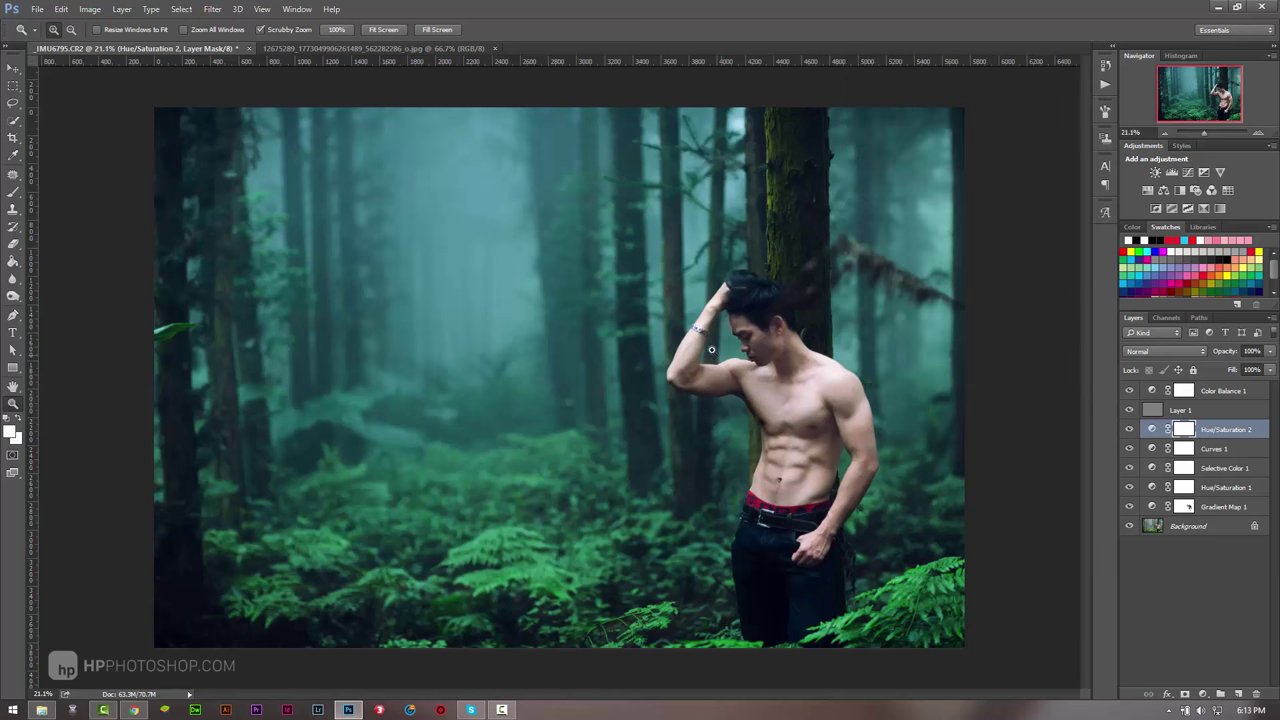
left_click_drag(614, 348, 599, 349)
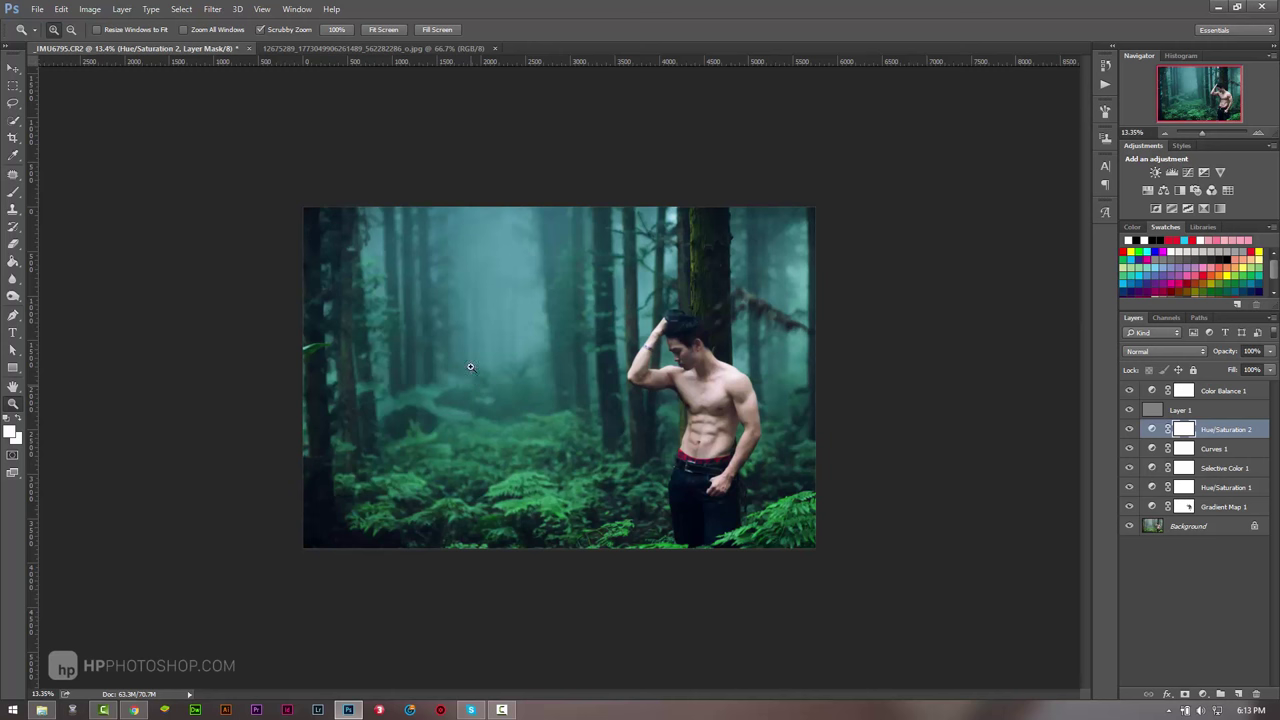
left_click(416, 48)
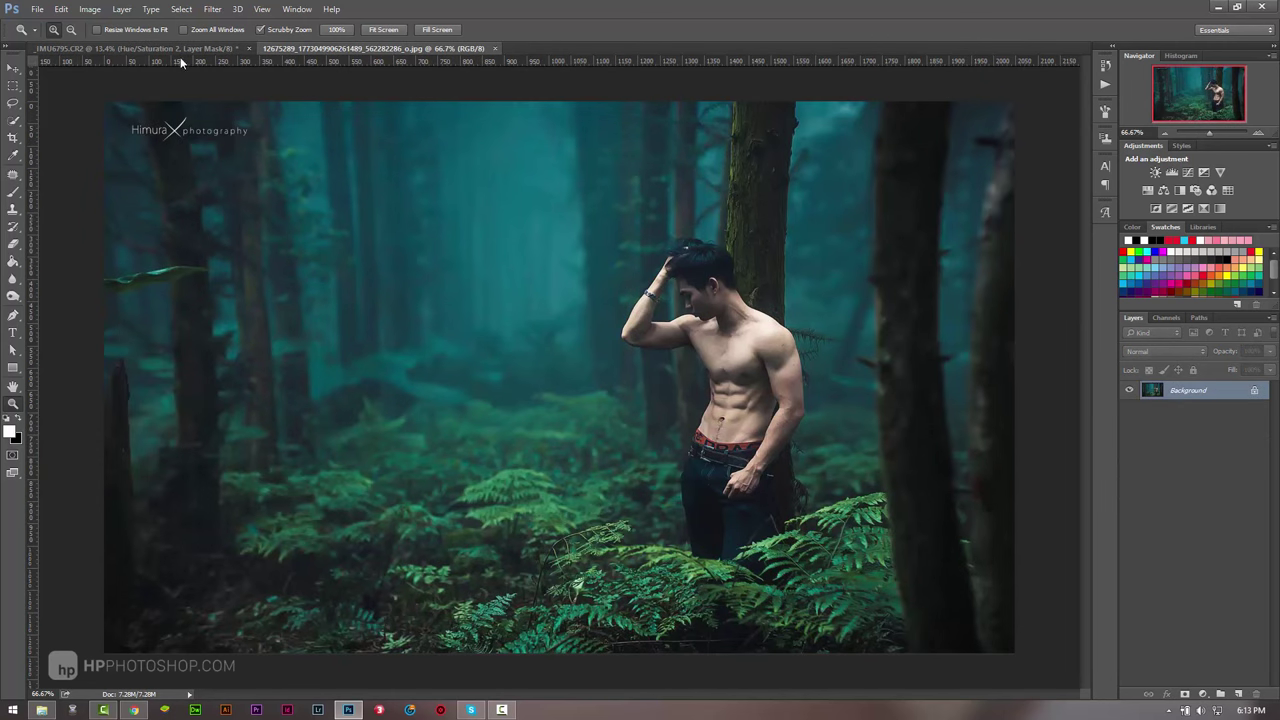
left_click(162, 49)
left_click(659, 379)
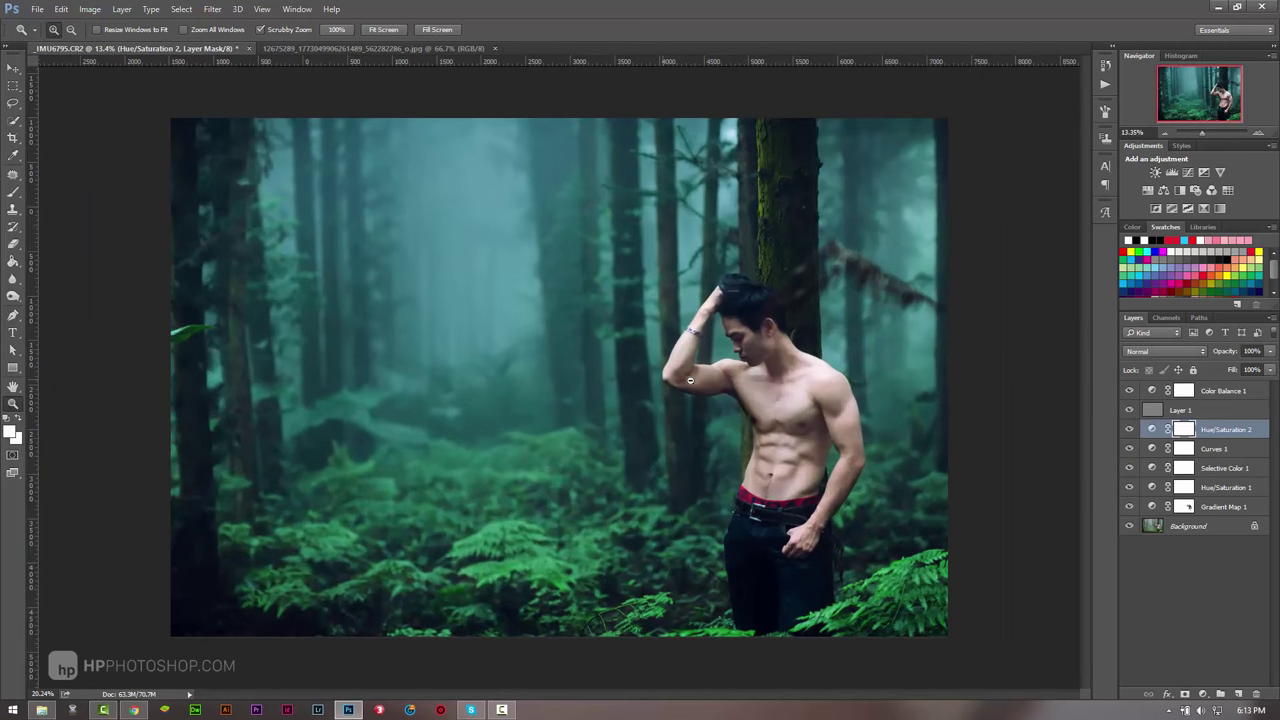
left_click(327, 47)
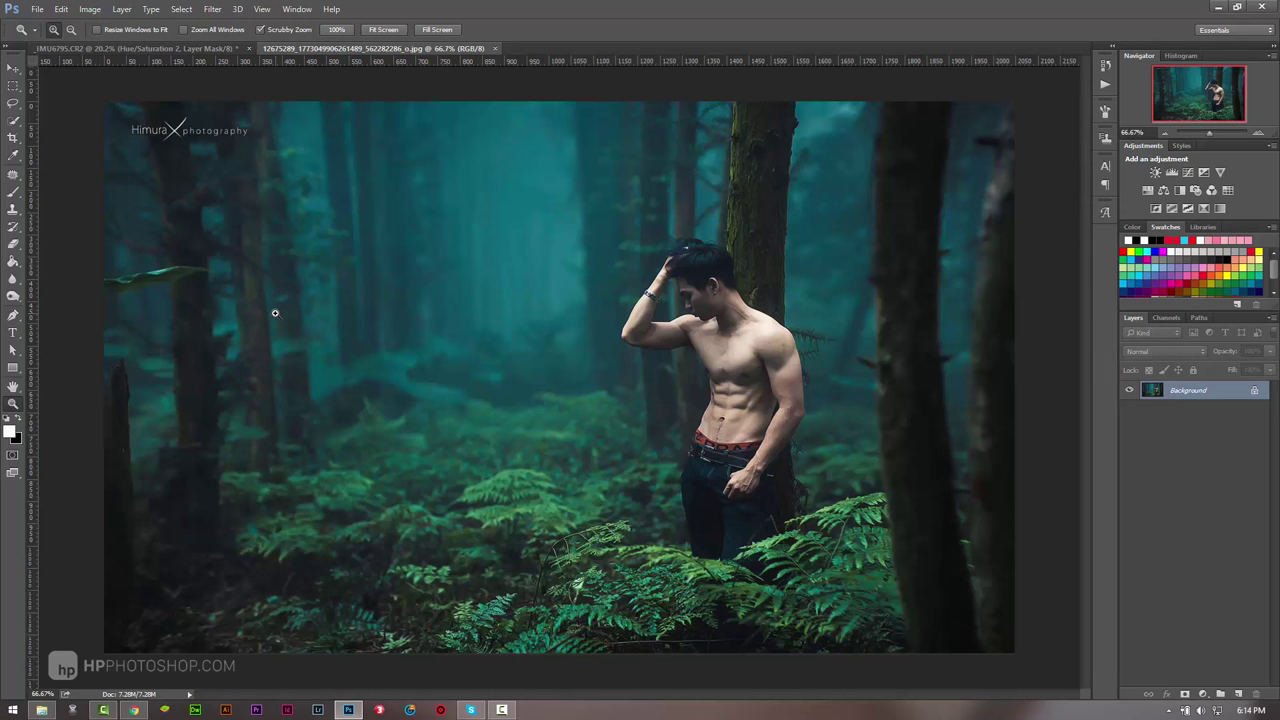
left_click(221, 48)
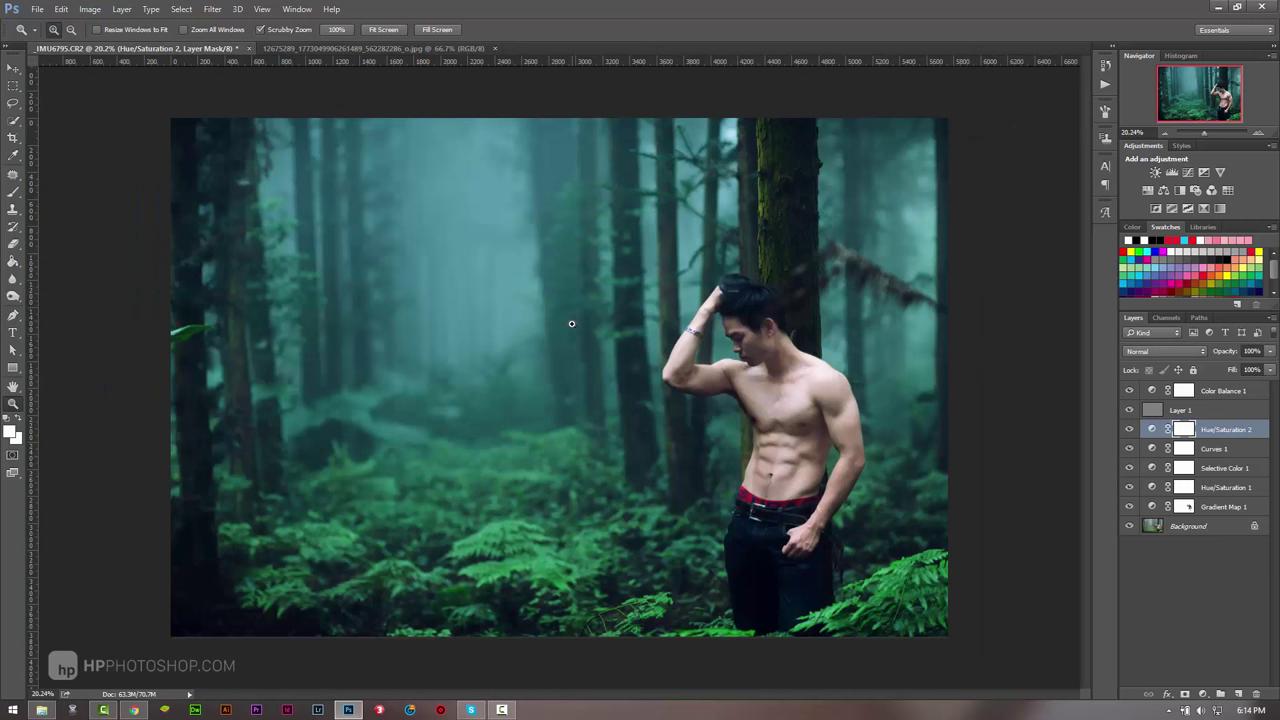
mouse_move(846, 404)
left_mouse_down()
mouse_move(871, 404)
mouse_move(620, 404)
left_mouse_up()
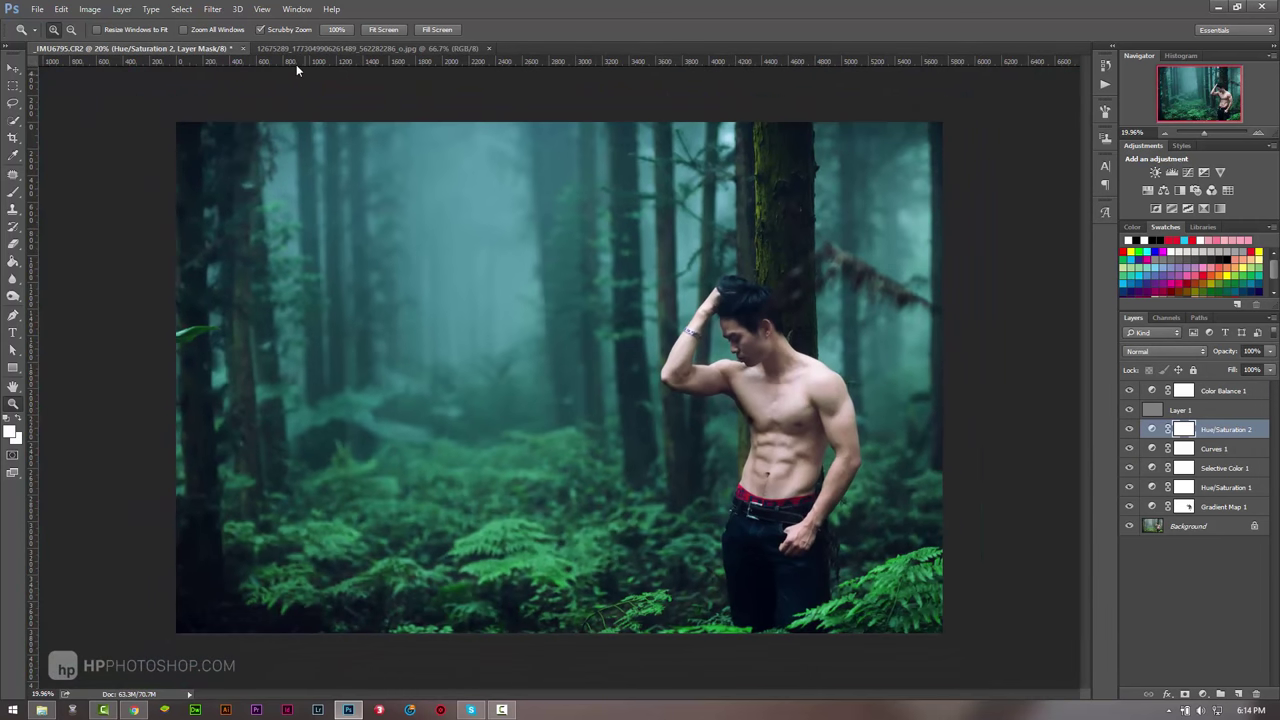
left_click(366, 48)
left_click(158, 48)
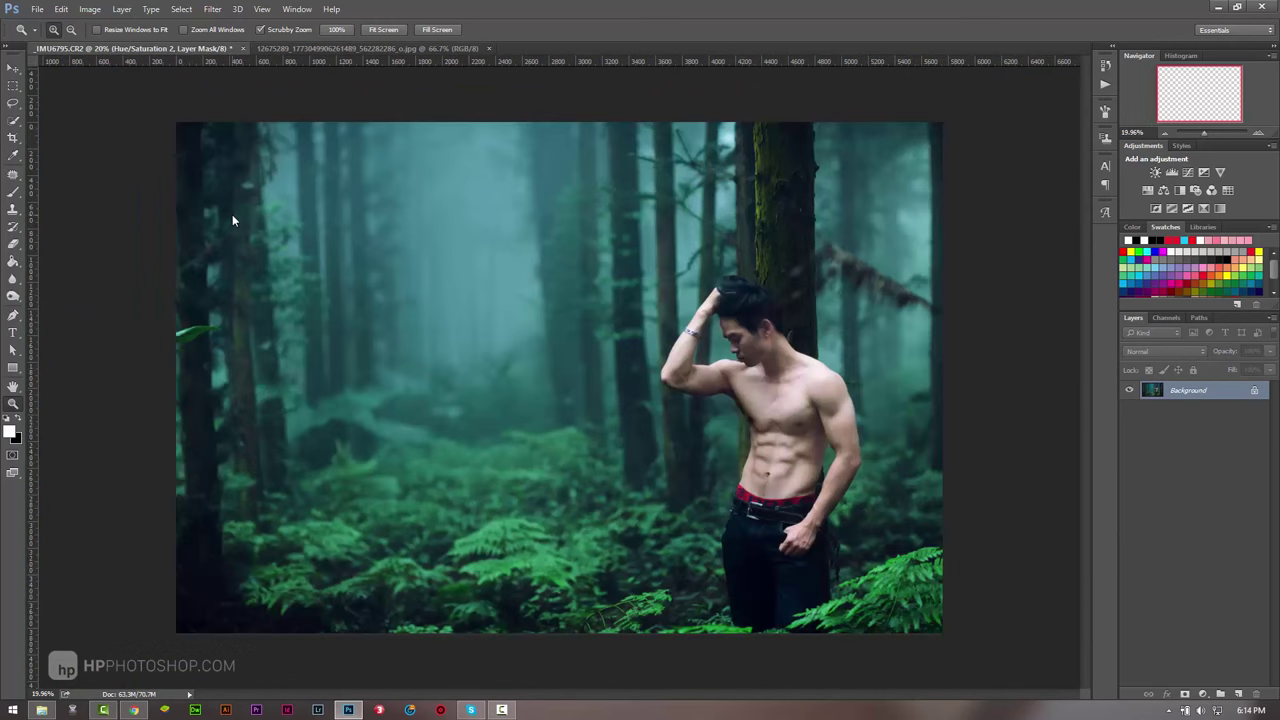